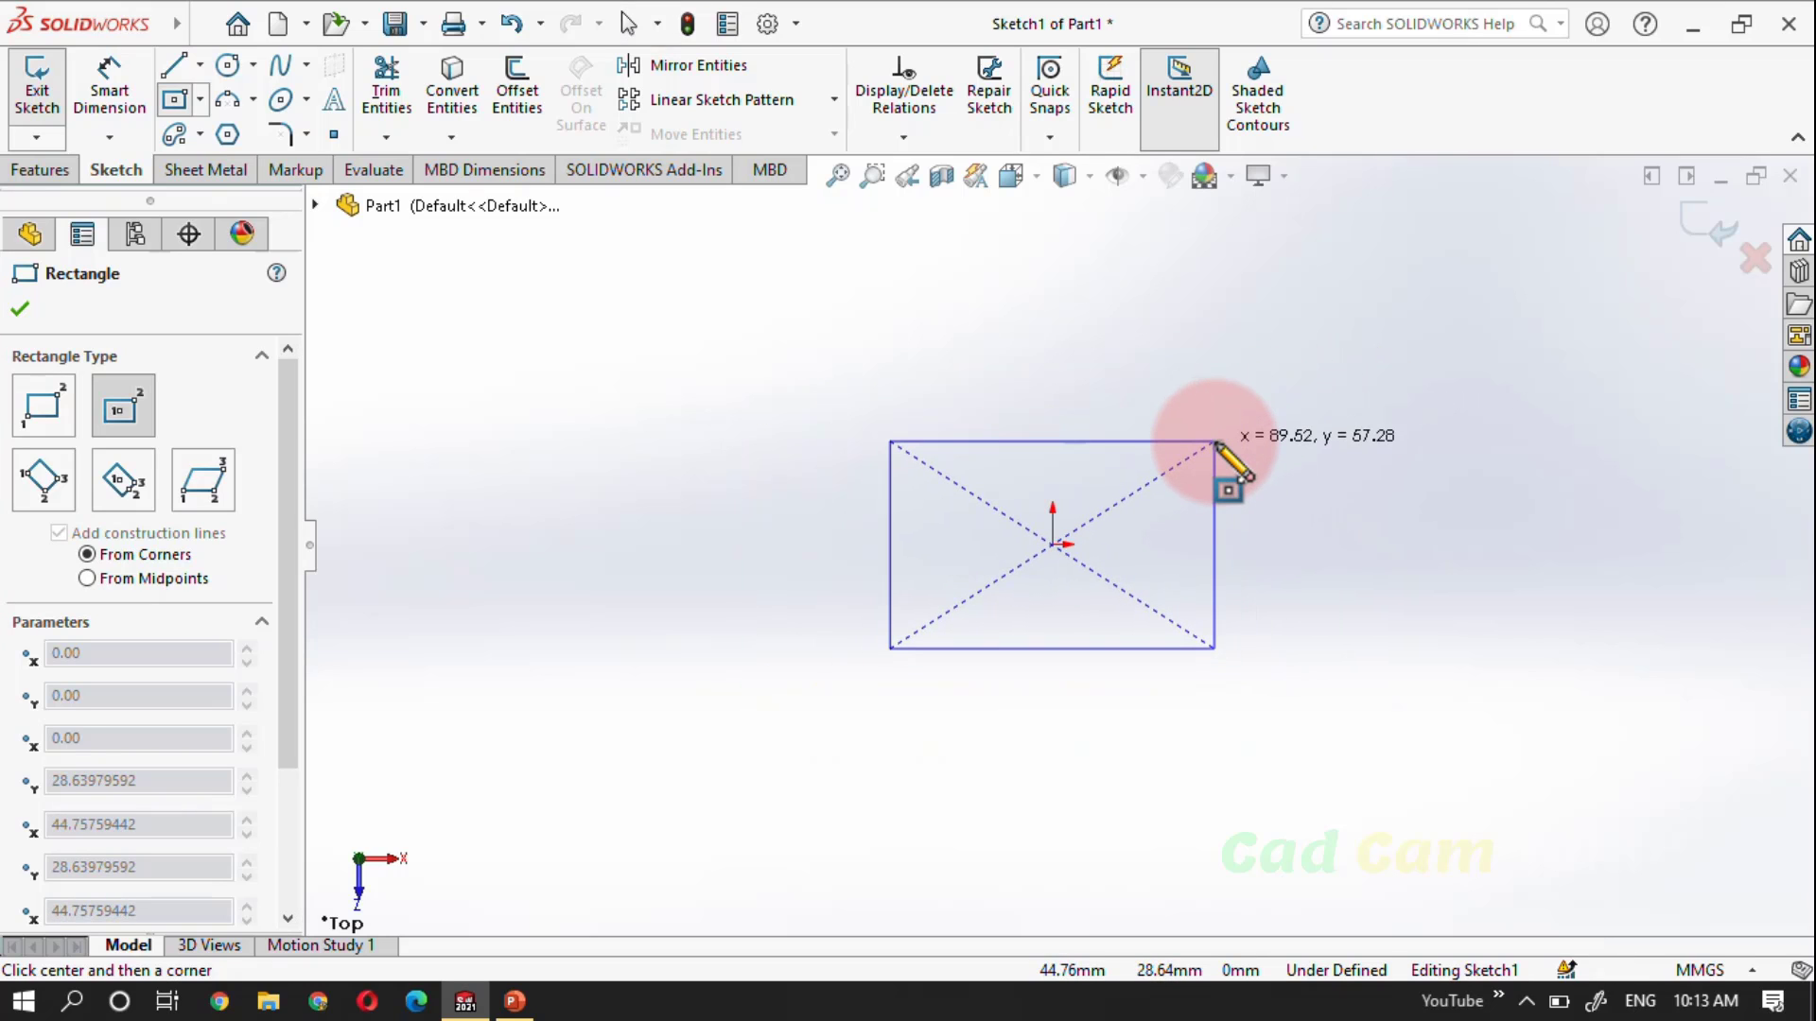
Sketch a center rectangle about 90 by 57 mm on the origin and make two adjacent sides equal
{"action": "left_click", "coordinate": [1215, 442]}
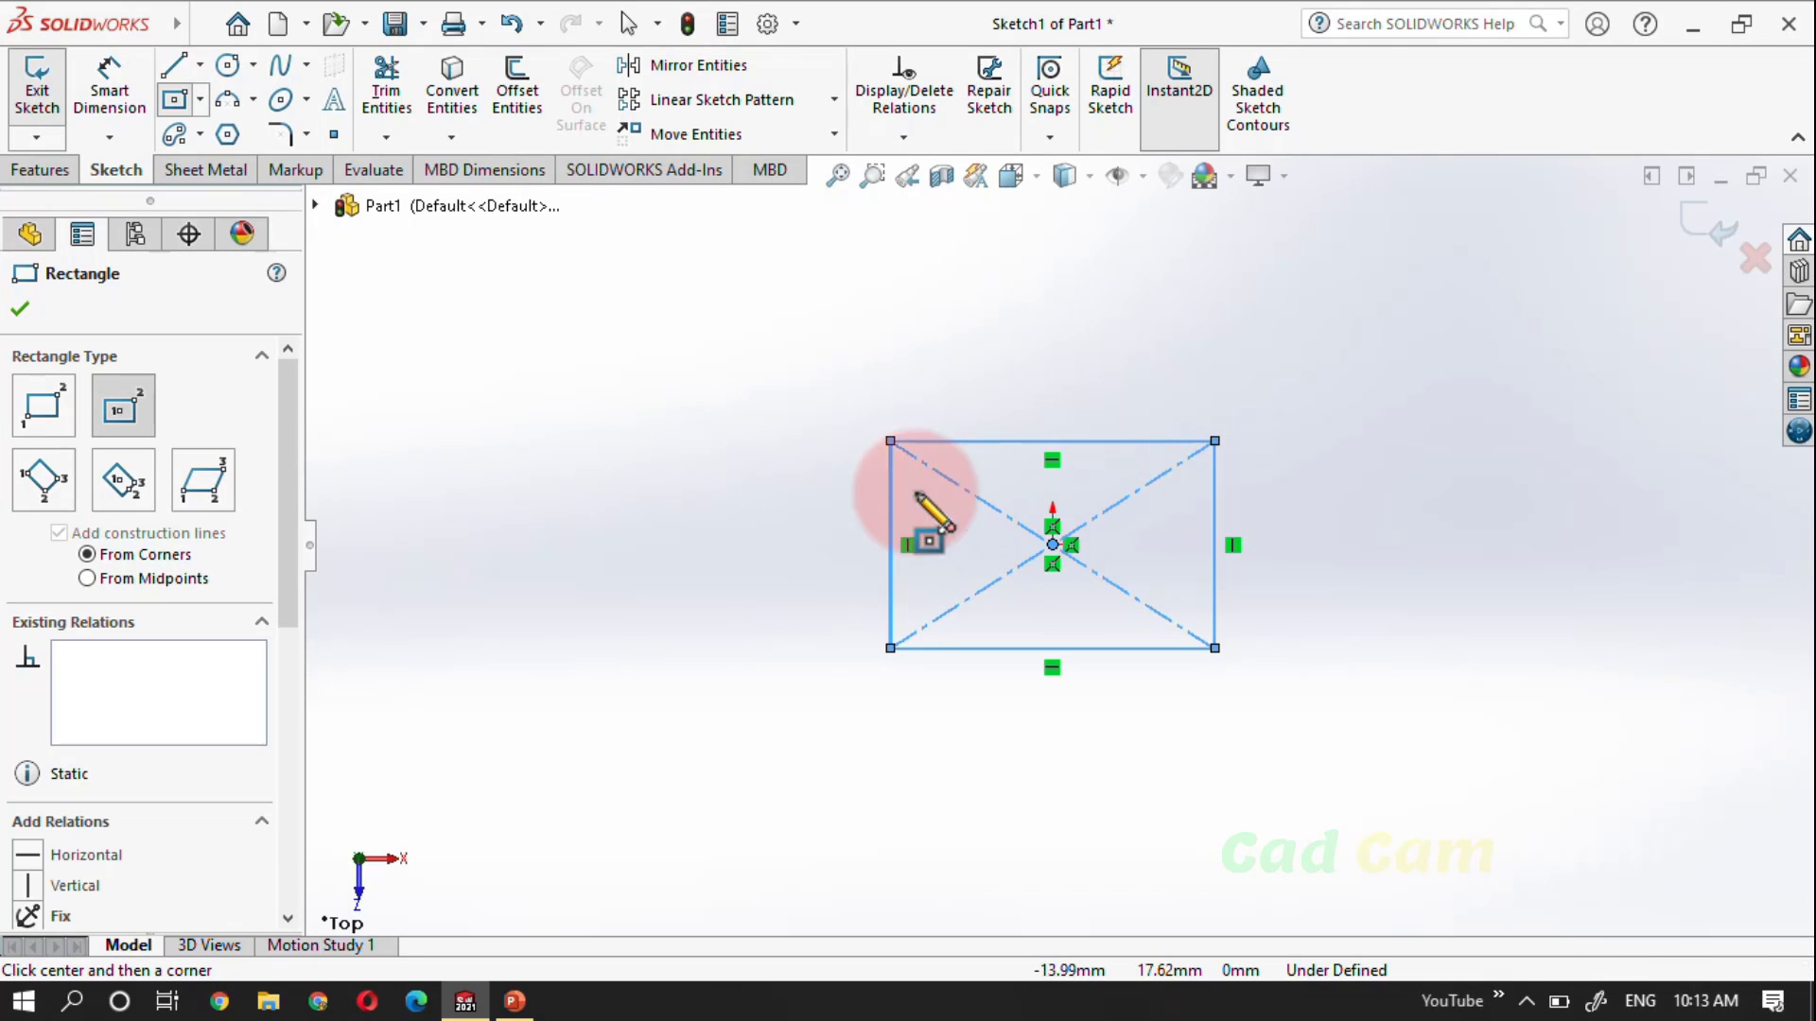
{"action": "left_click", "coordinate": [19, 309]}
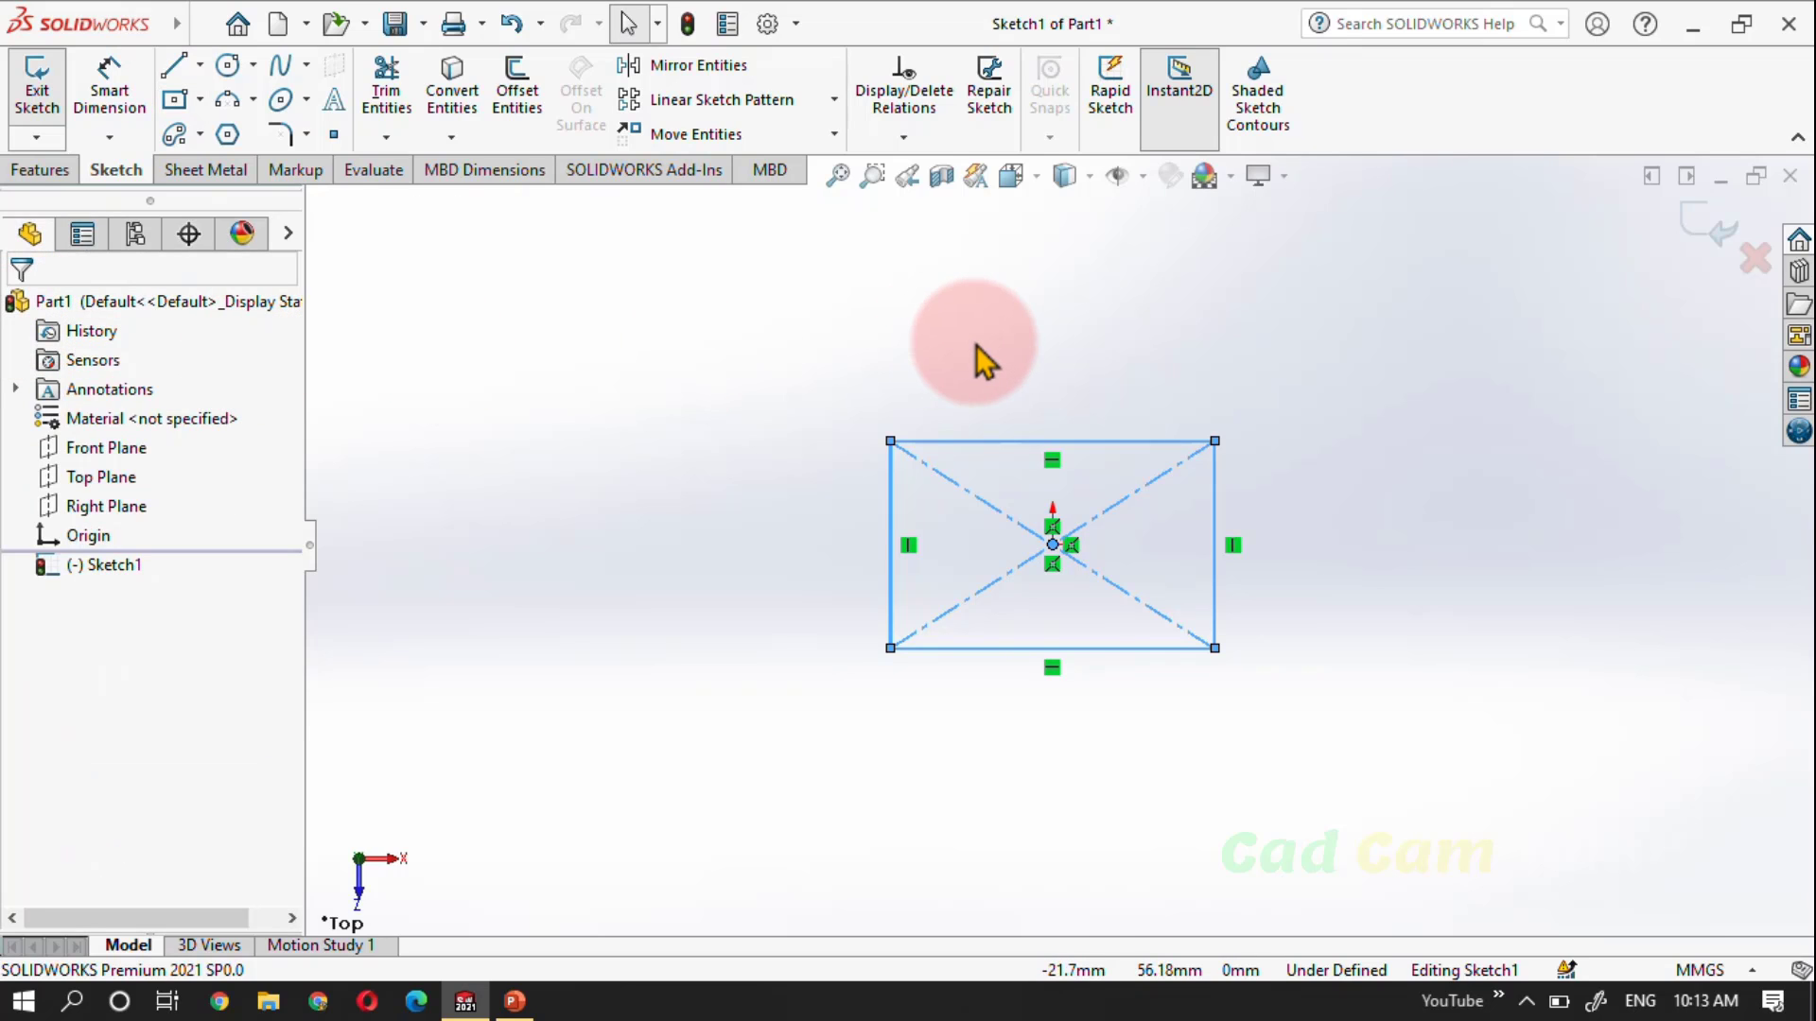
{"action": "left_click", "coordinate": [949, 441]}
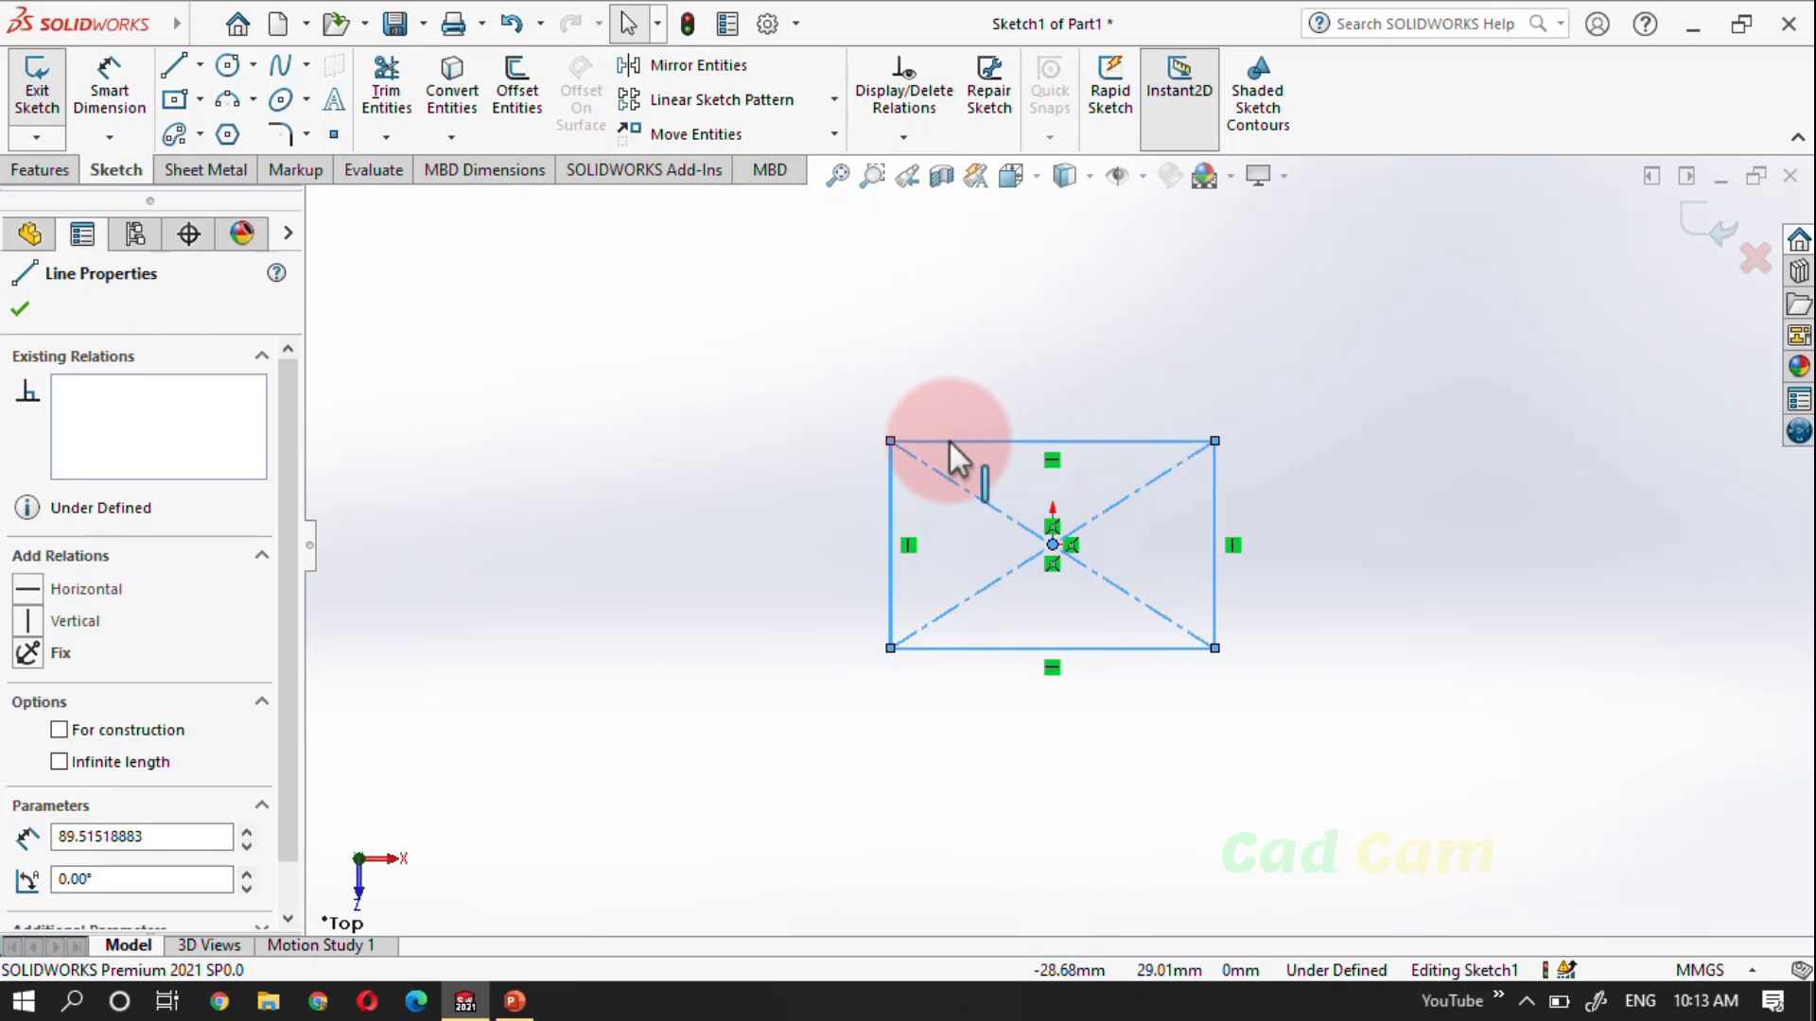
{"action": "key", "text": "ctrl+a"}
{"action": "left_click", "coordinate": [949, 441]}
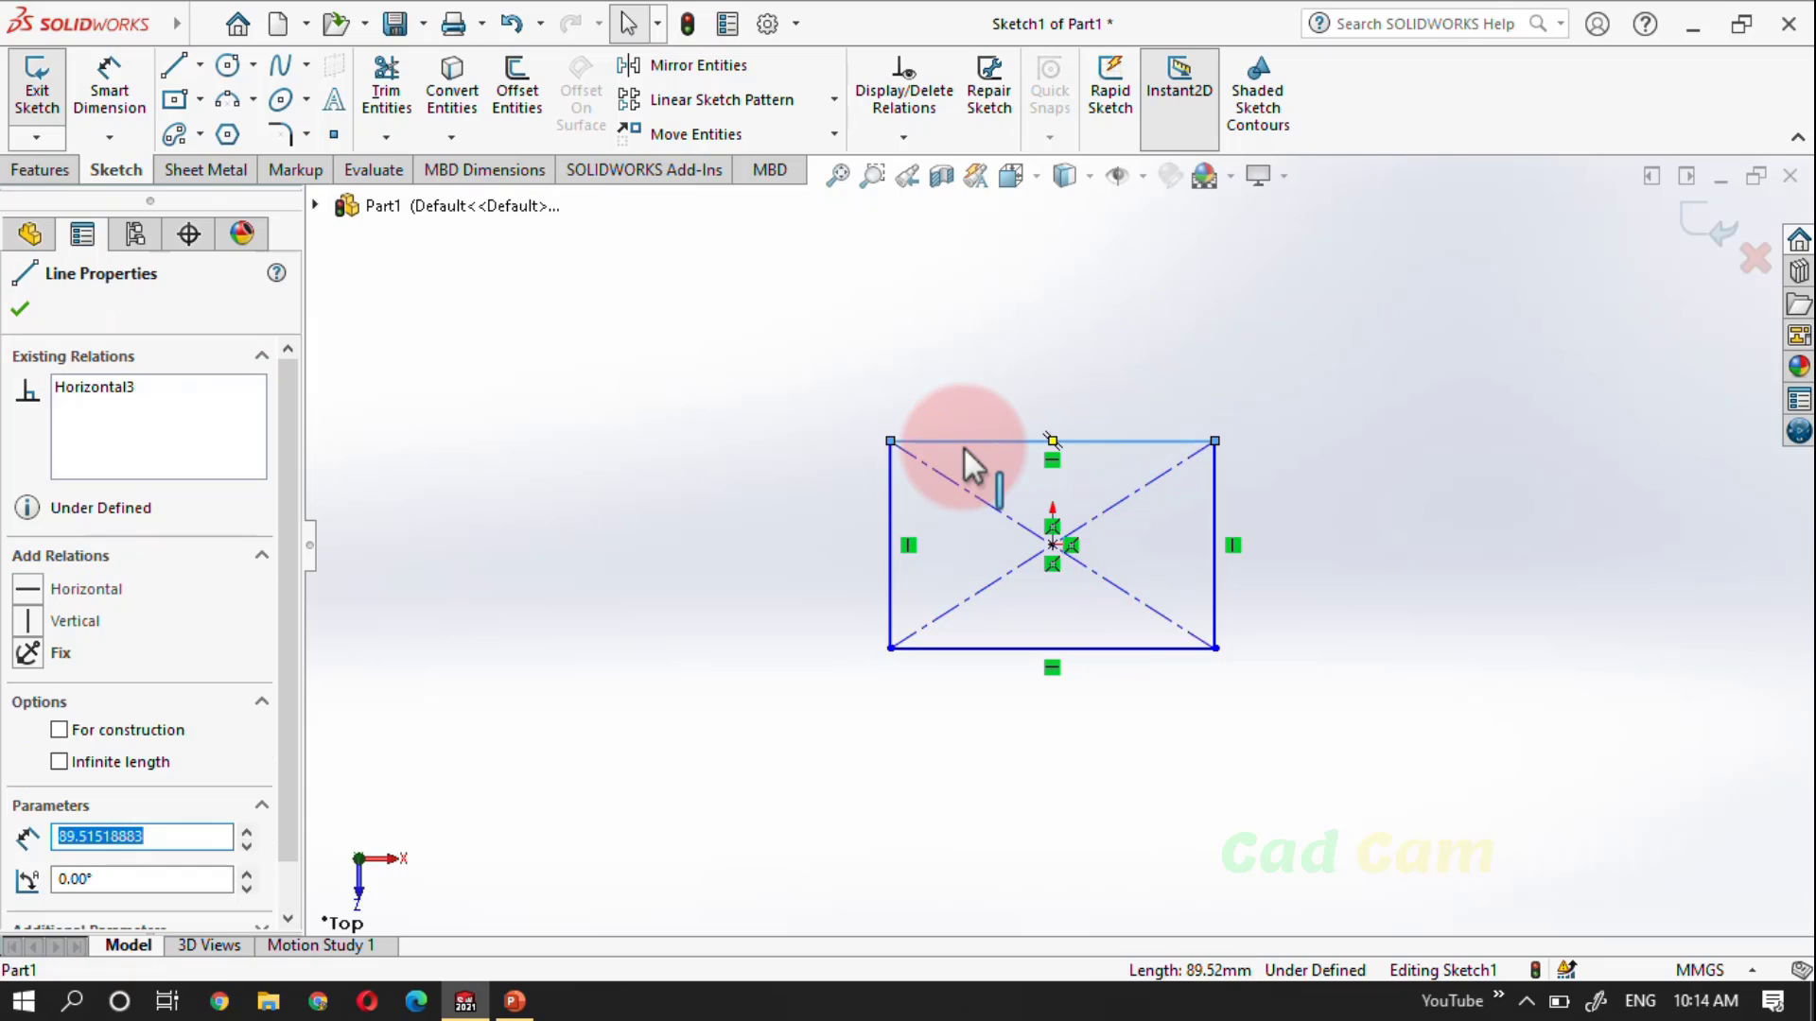
{"action": "left_click", "coordinate": [1206, 534], "text": "ctrl"}
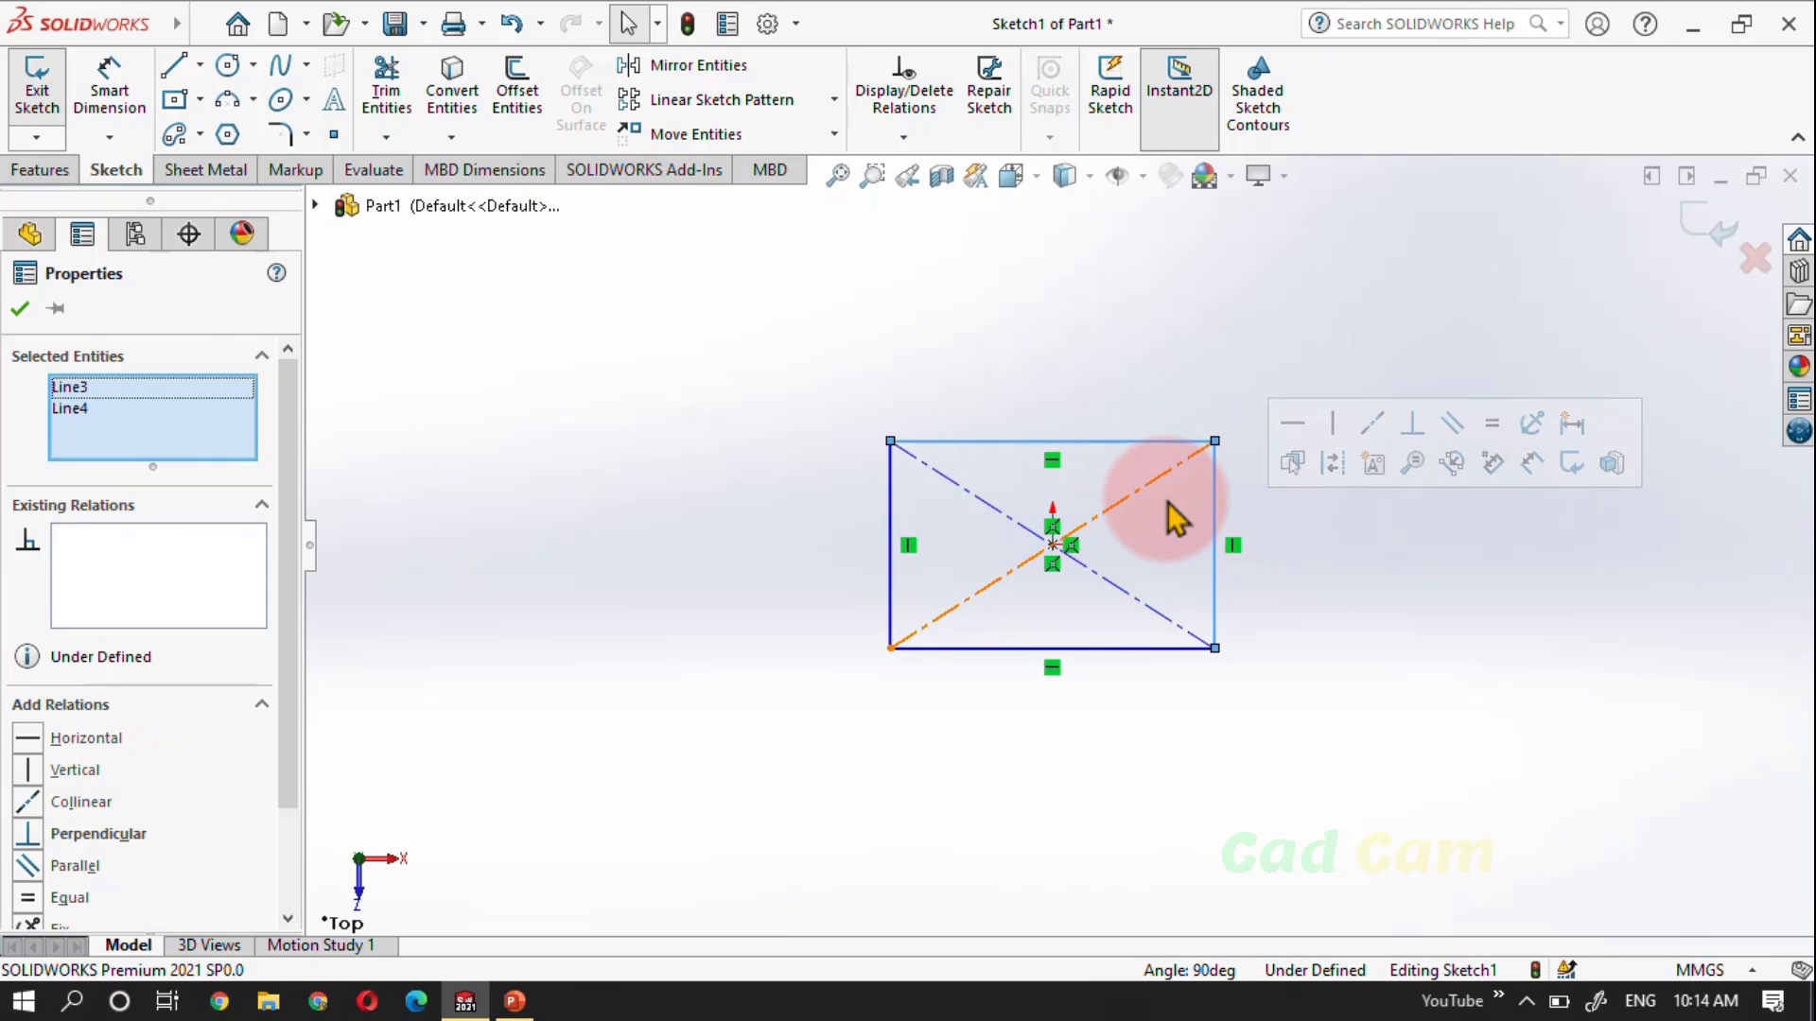
{"action": "left_click", "coordinate": [1492, 431]}
{"action": "left_click", "coordinate": [1380, 690]}
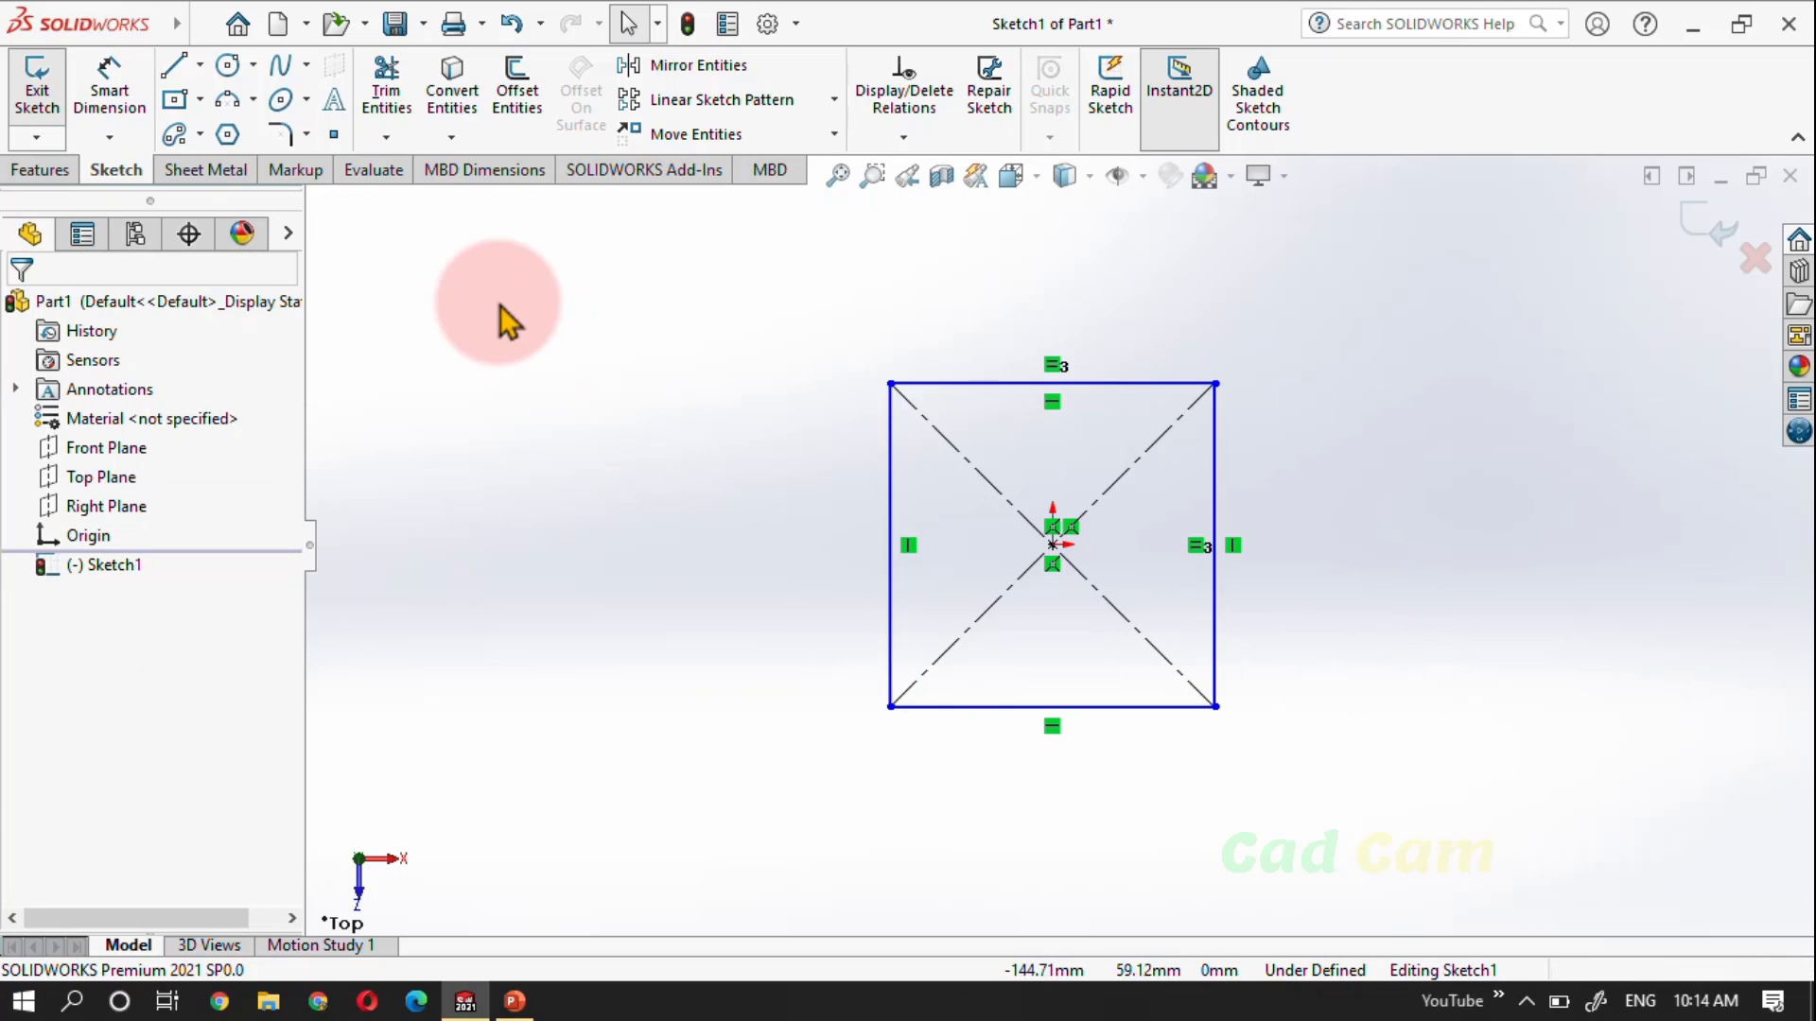
Dimension the square's vertical side to 100 mm
{"action": "left_click", "coordinate": [110, 93]}
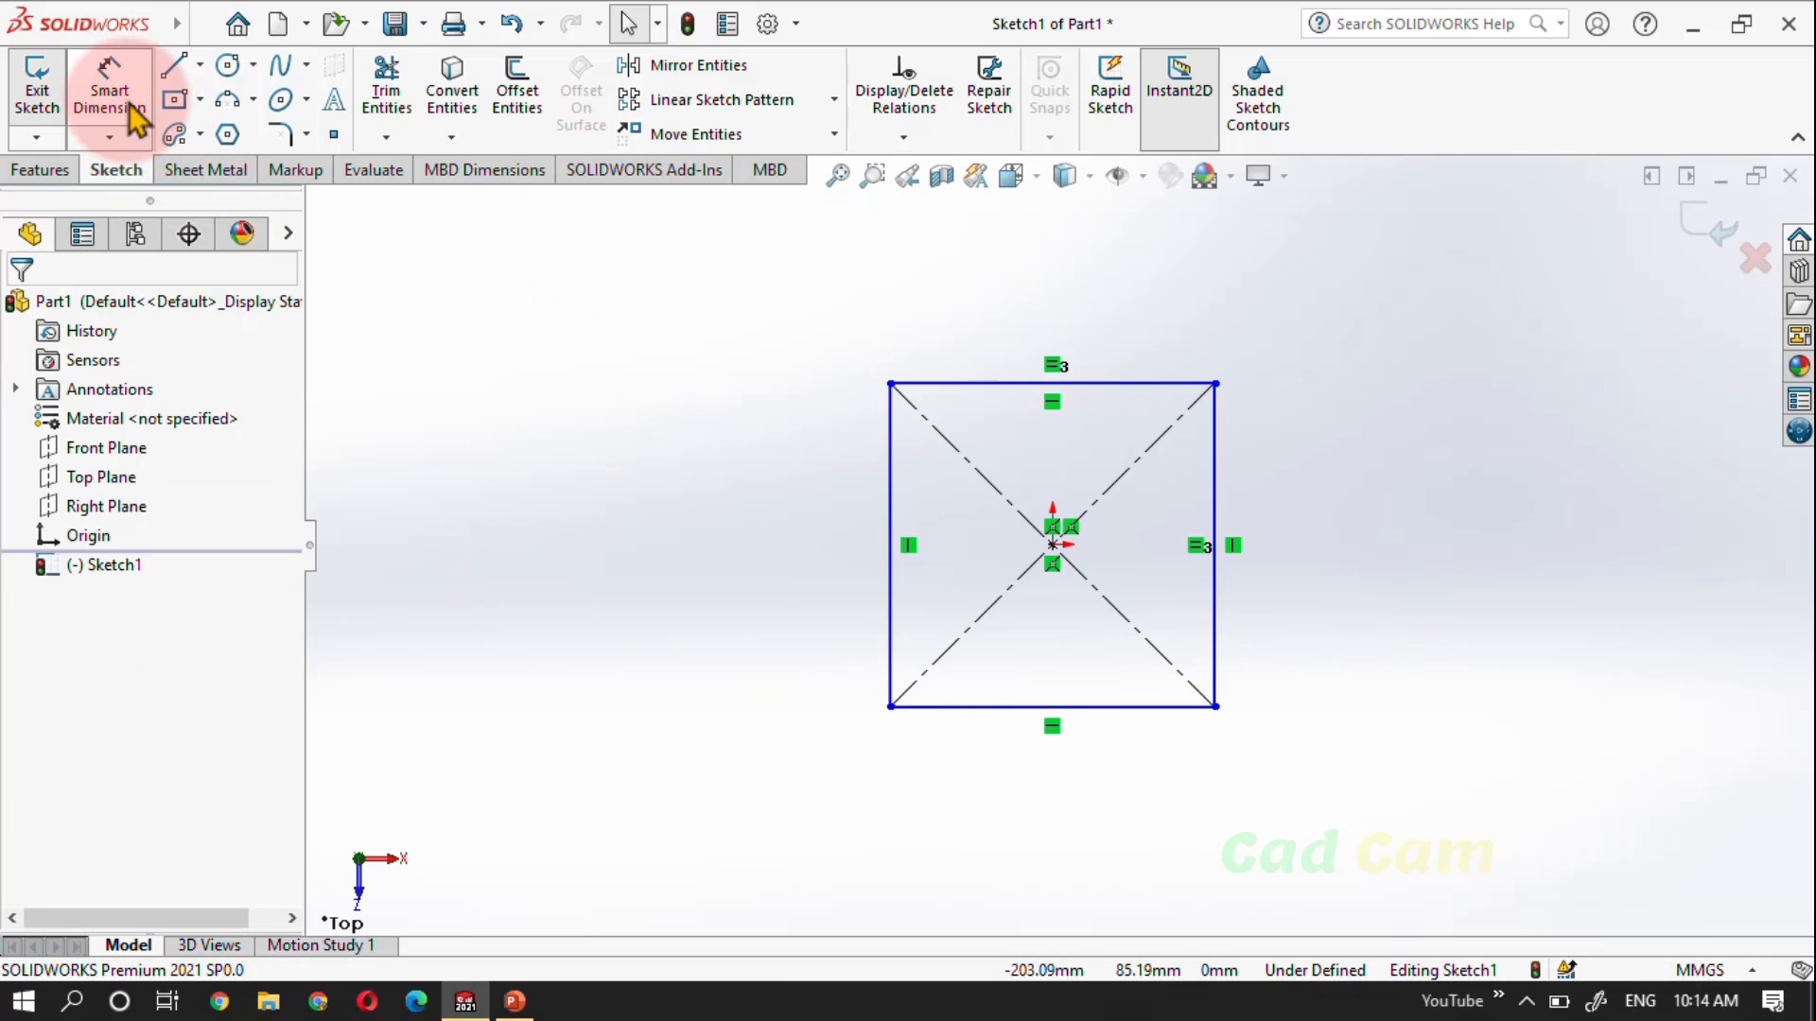
{"action": "left_click", "coordinate": [895, 567]}
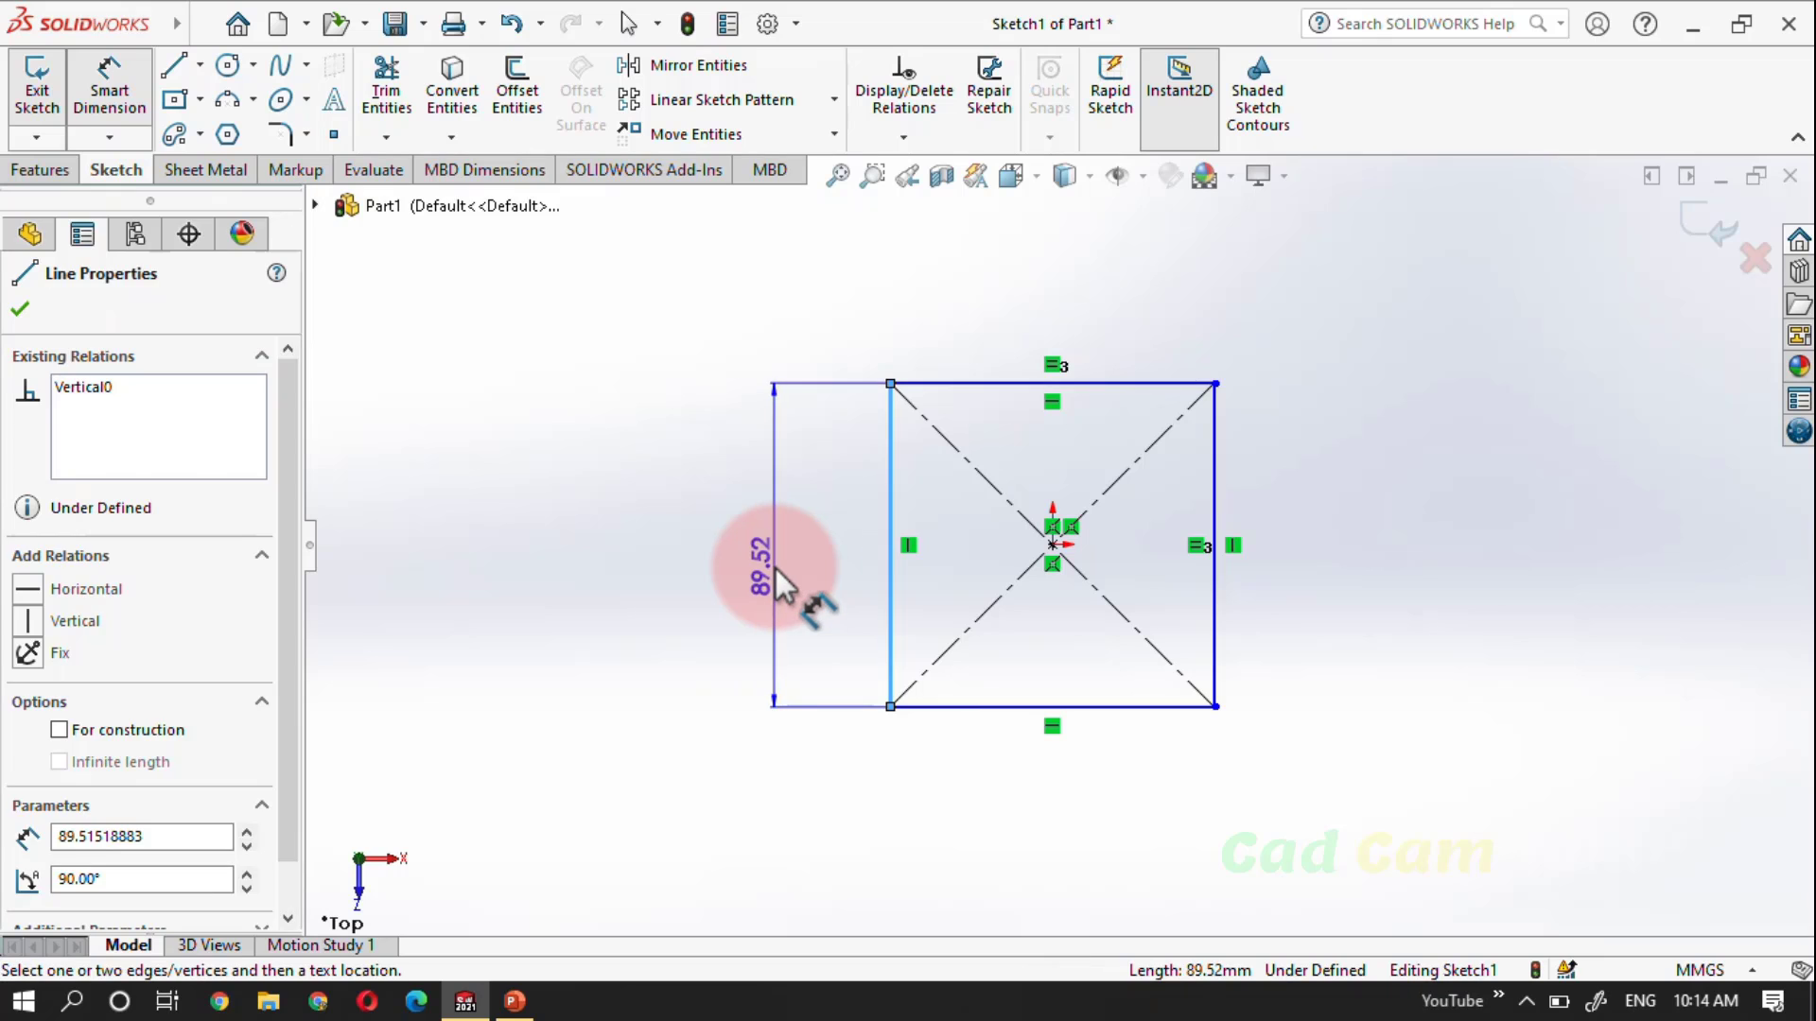
{"action": "left_click", "coordinate": [776, 572]}
{"action": "type", "text": "1"}
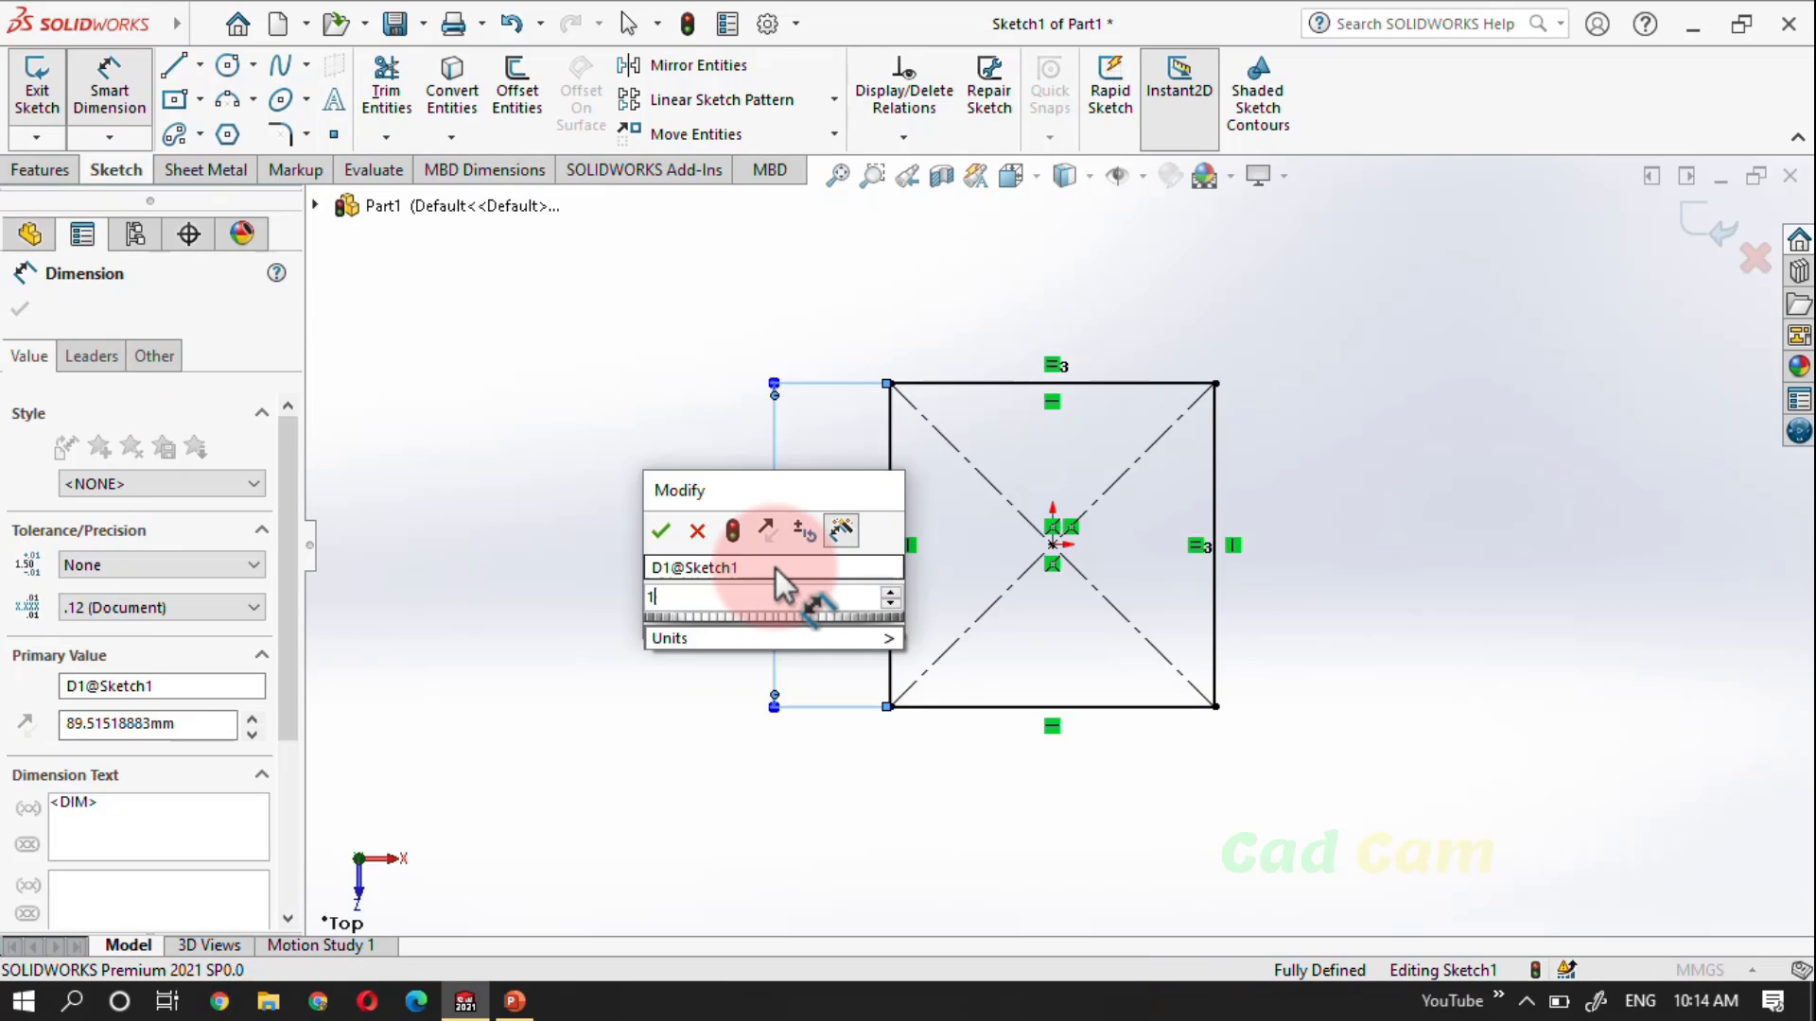
{"action": "type", "text": "00"}
{"action": "key", "text": "Return"}
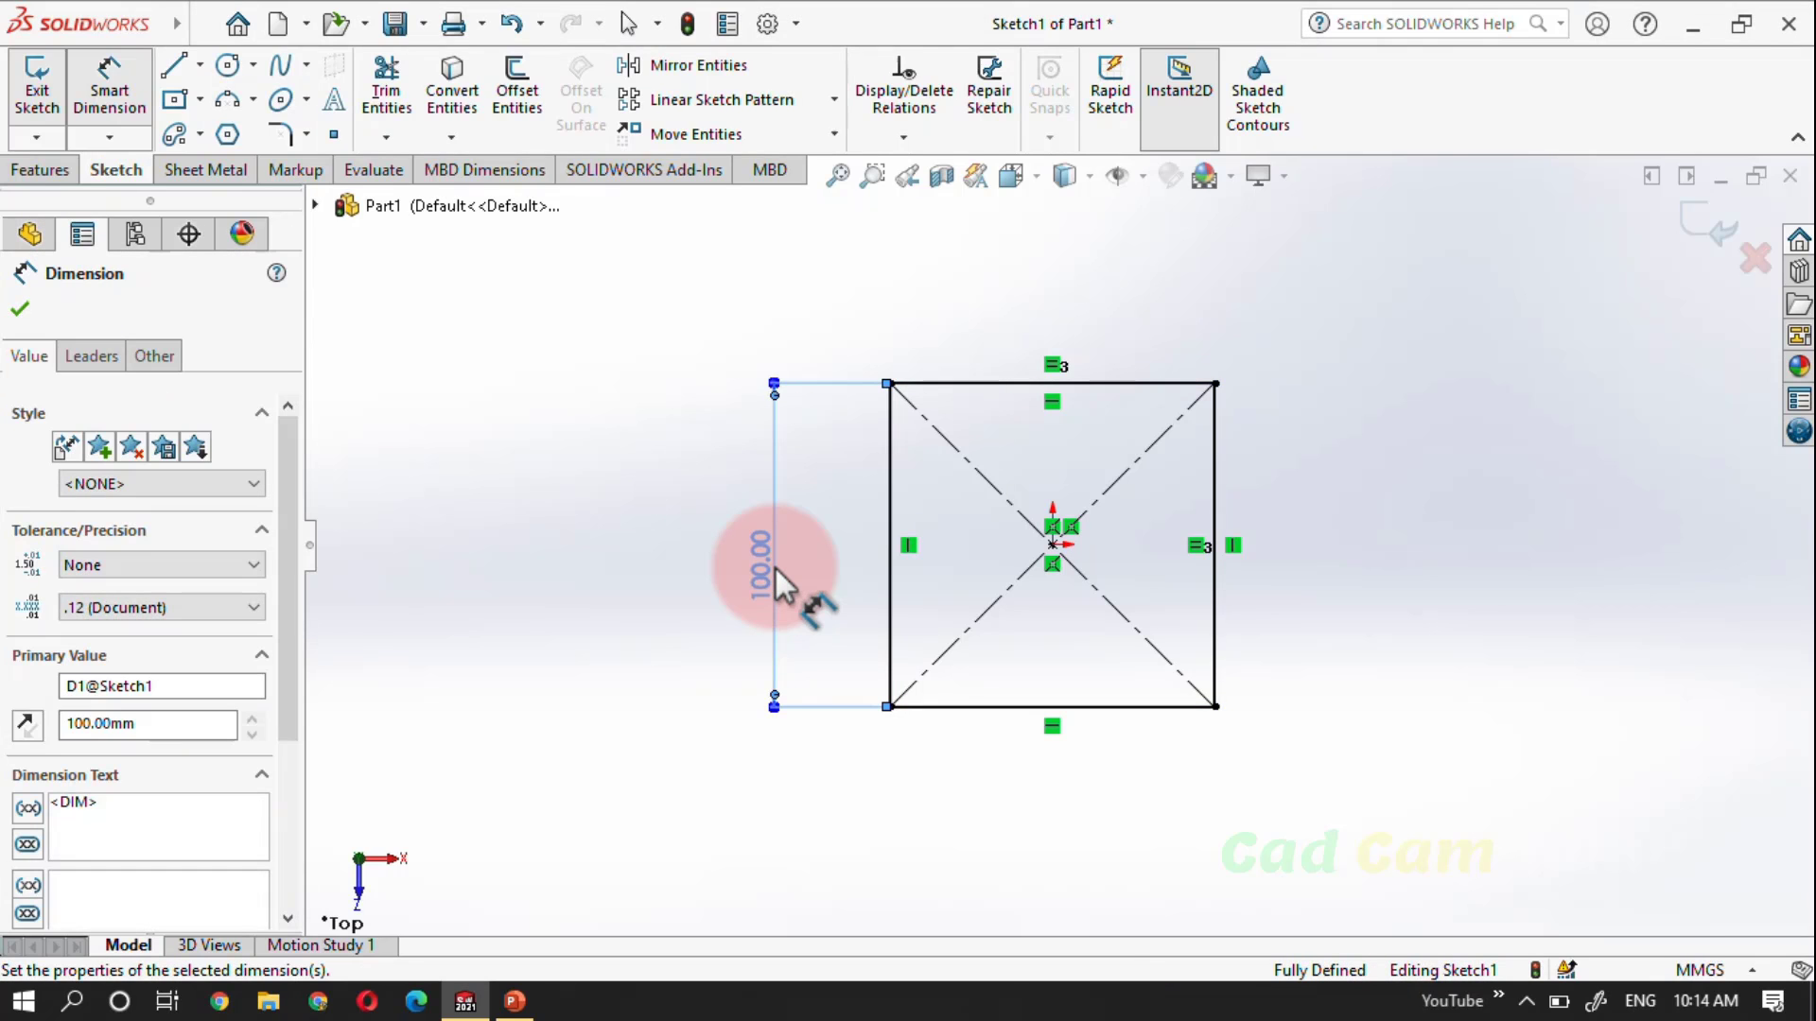
{"action": "left_click", "coordinate": [1467, 563]}
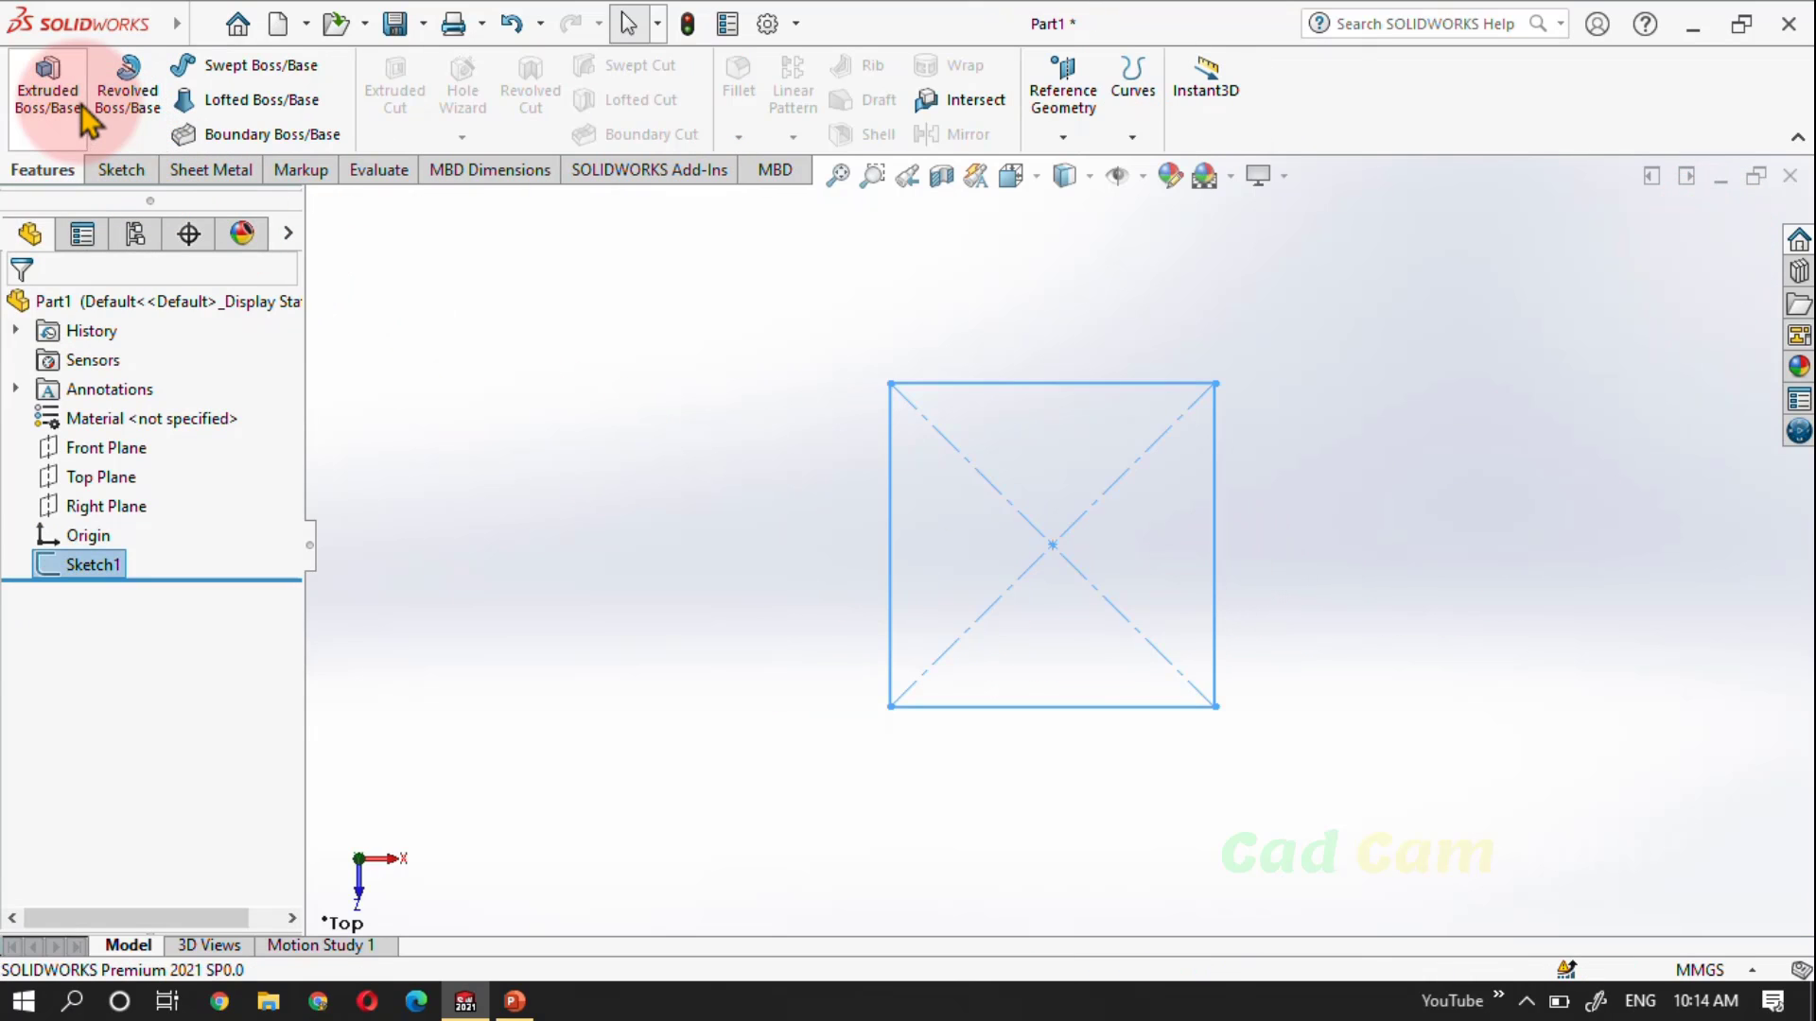
Extrude the square sketch as a blind boss 100 mm deep
{"action": "left_click", "coordinate": [82, 108]}
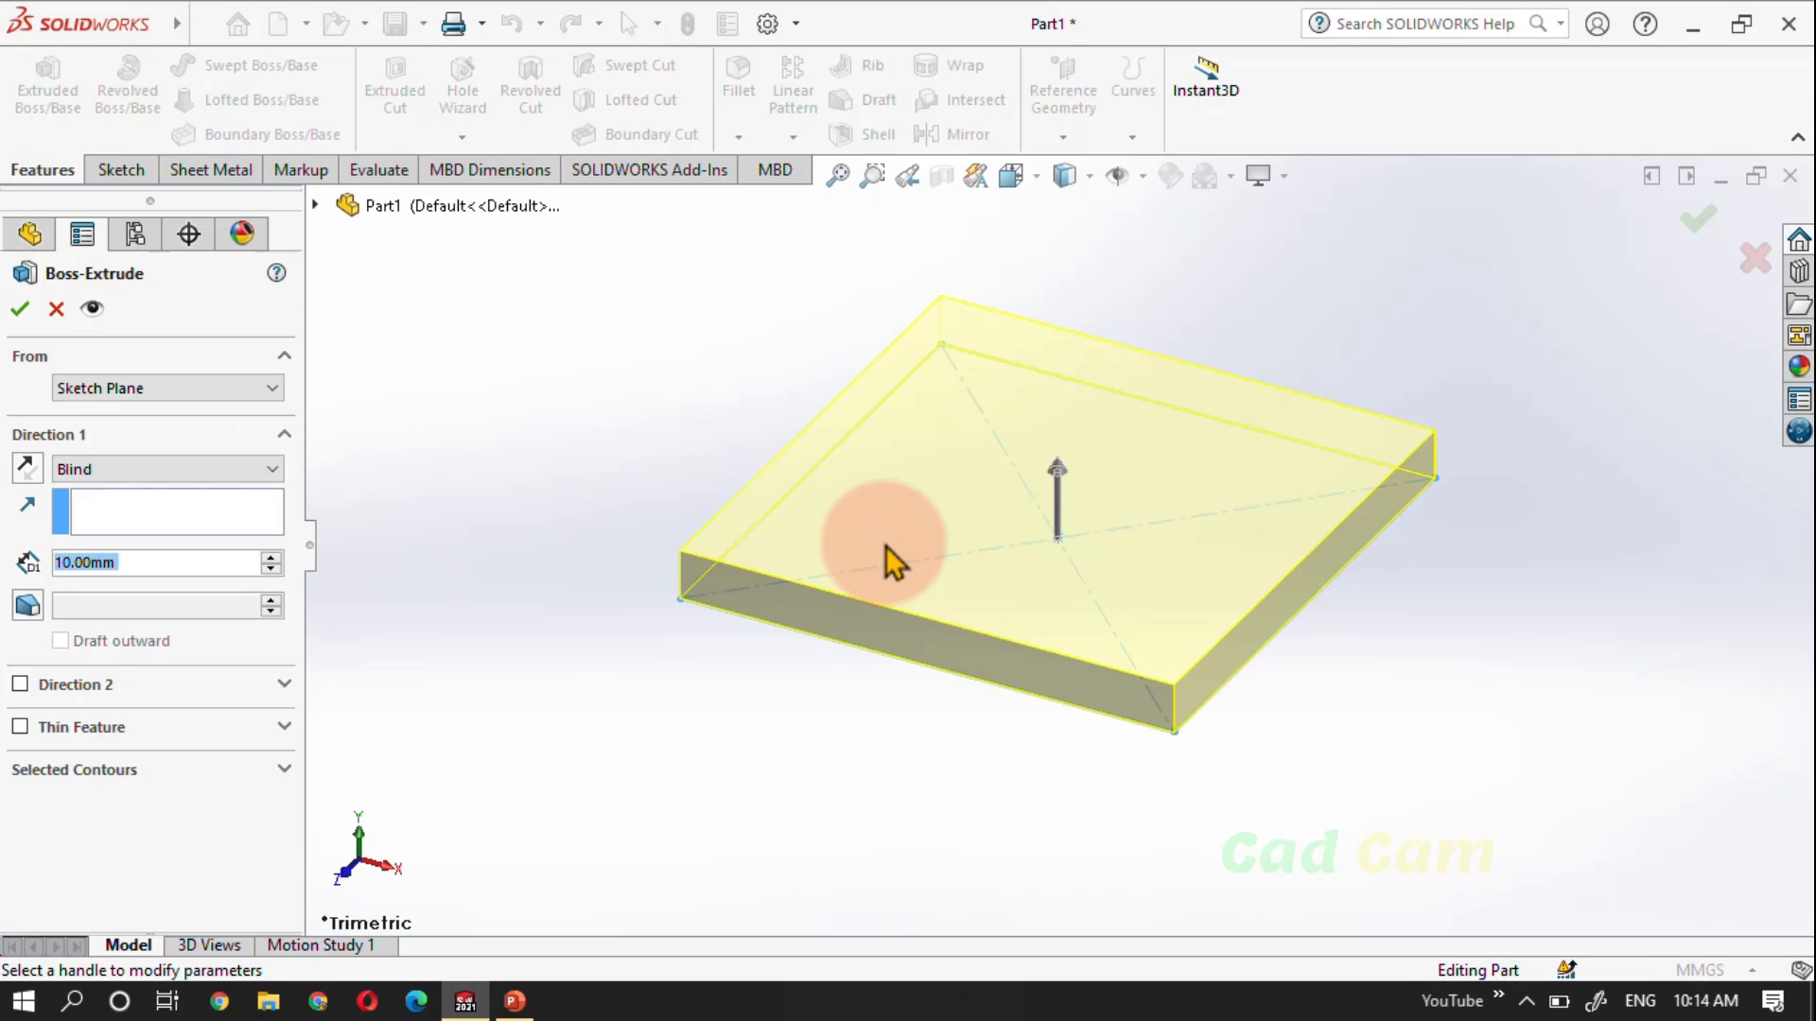
{"action": "type", "text": "100"}
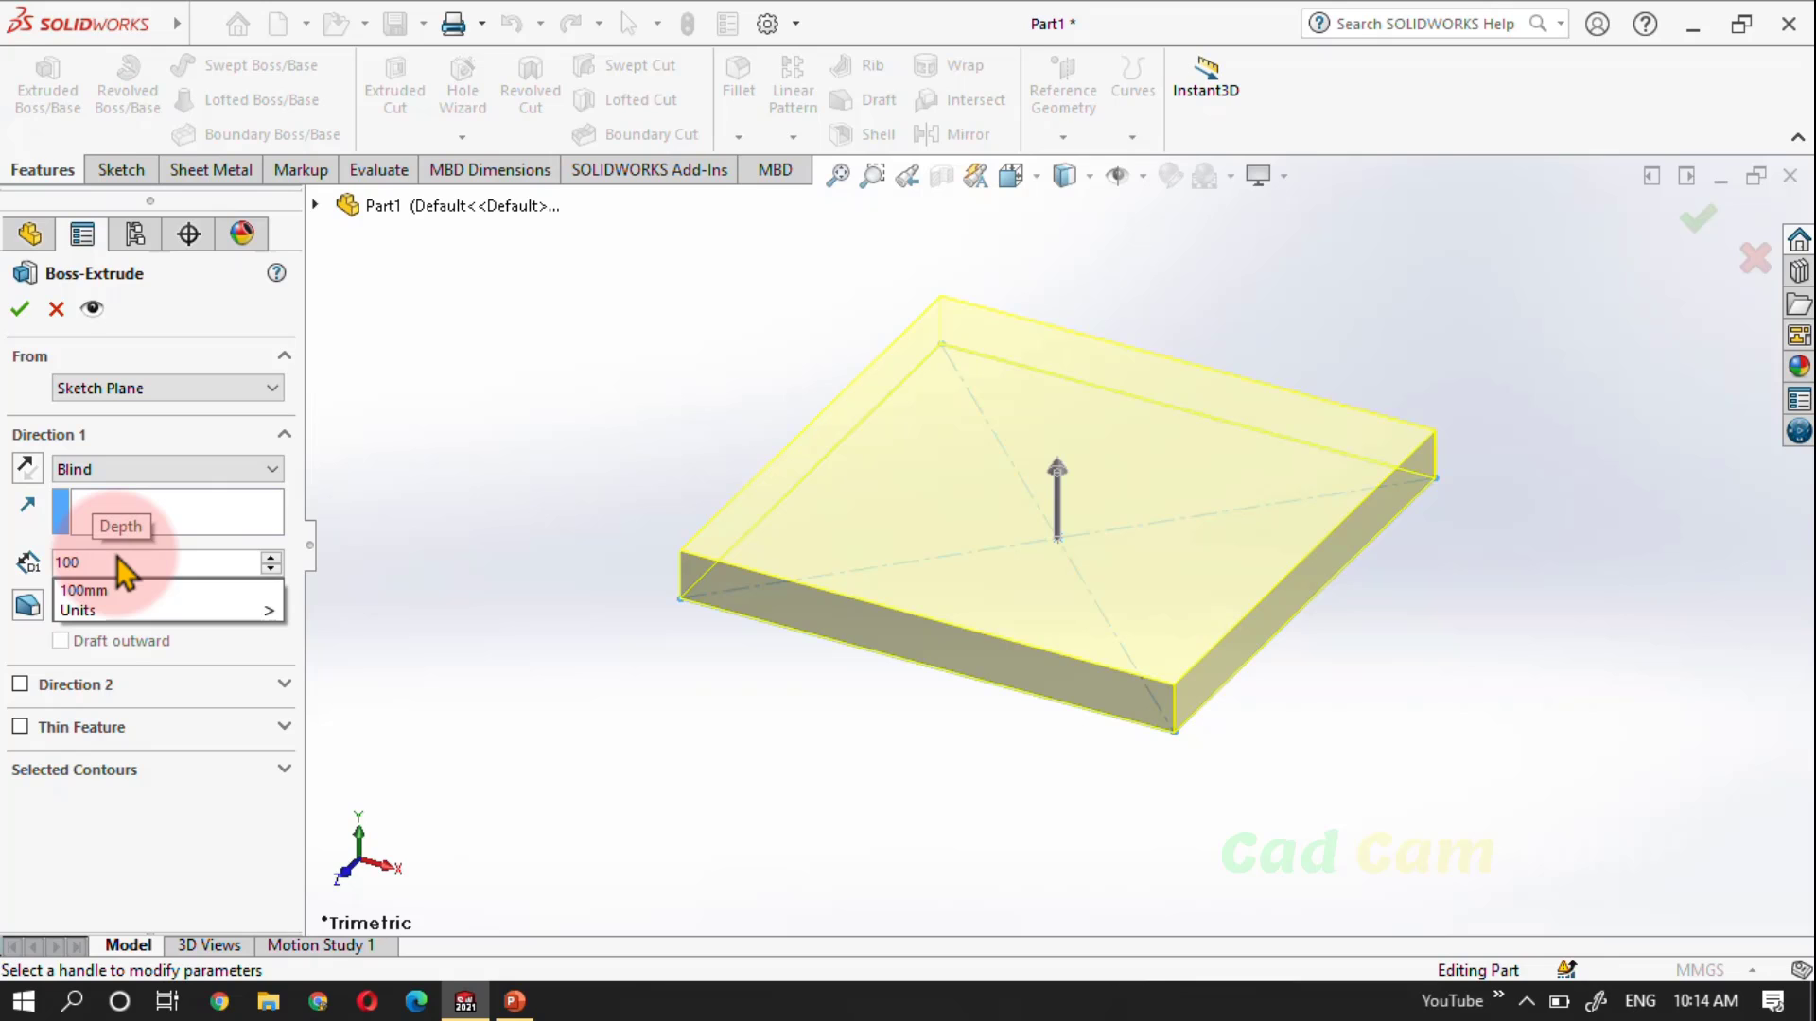
{"action": "key", "text": "Return"}
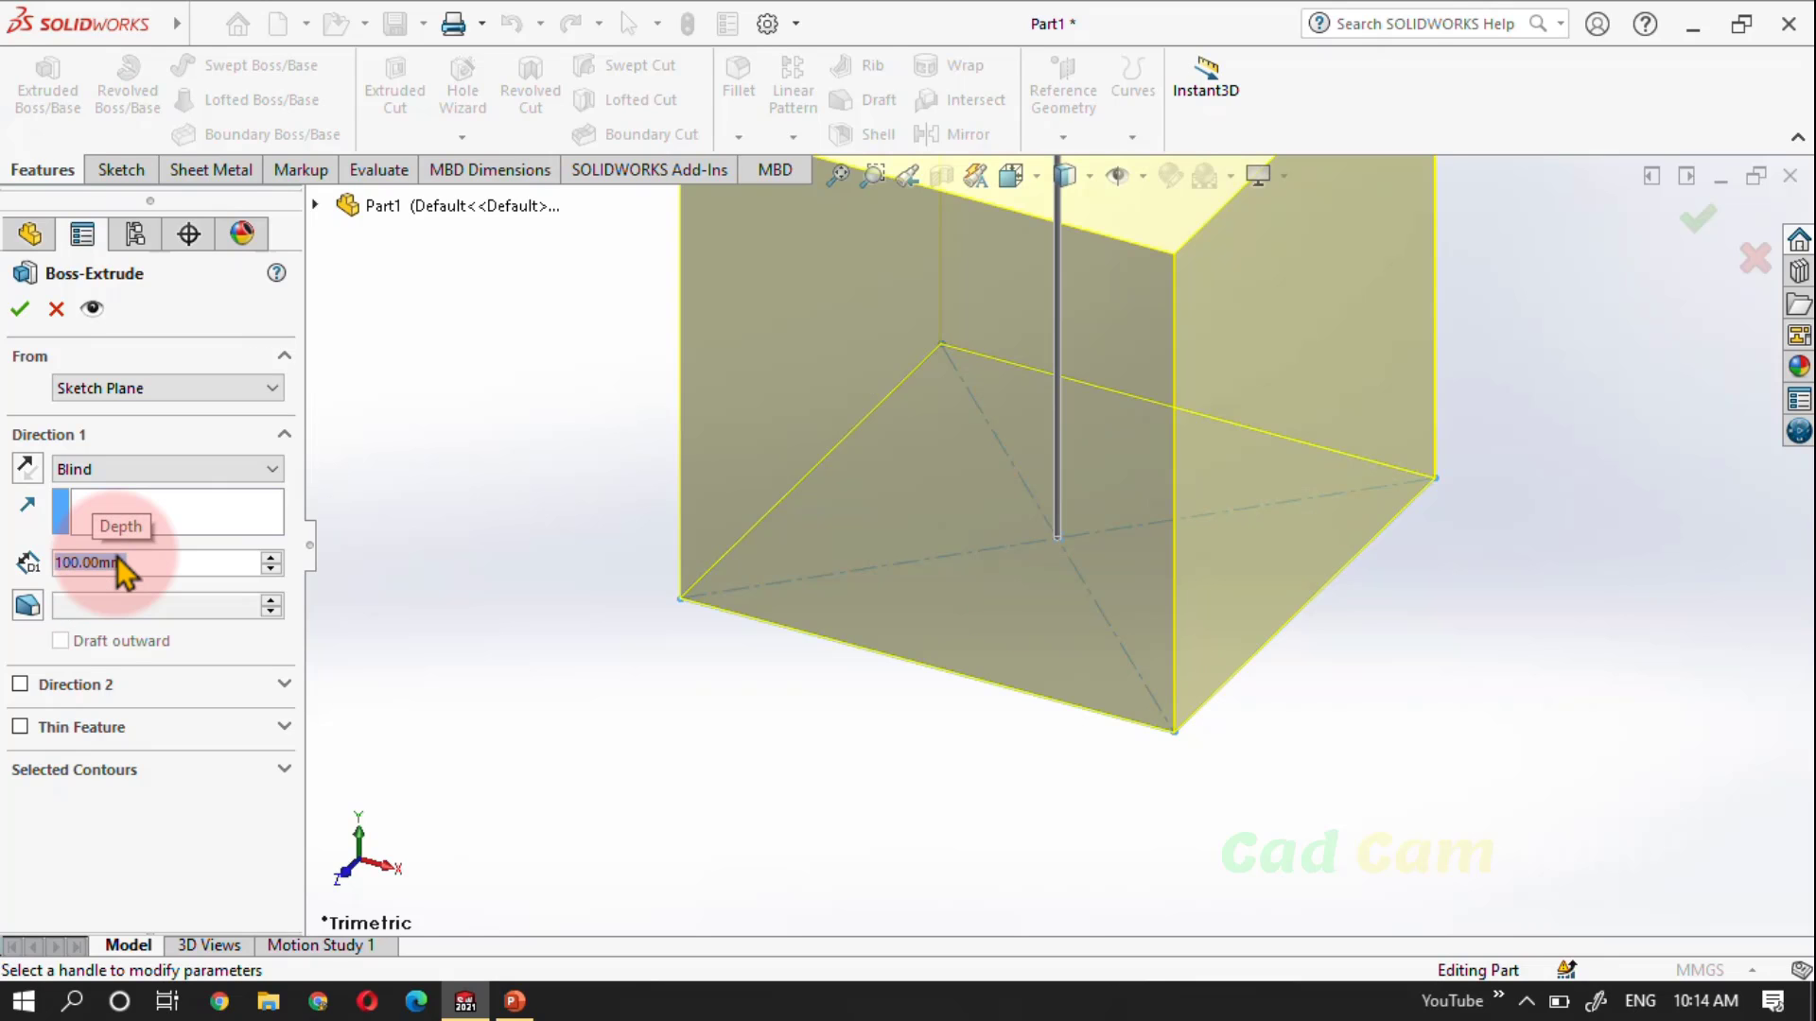
{"action": "scroll", "coordinate": [1061, 425], "scroll_direction": "up", "scroll_amount": 3}
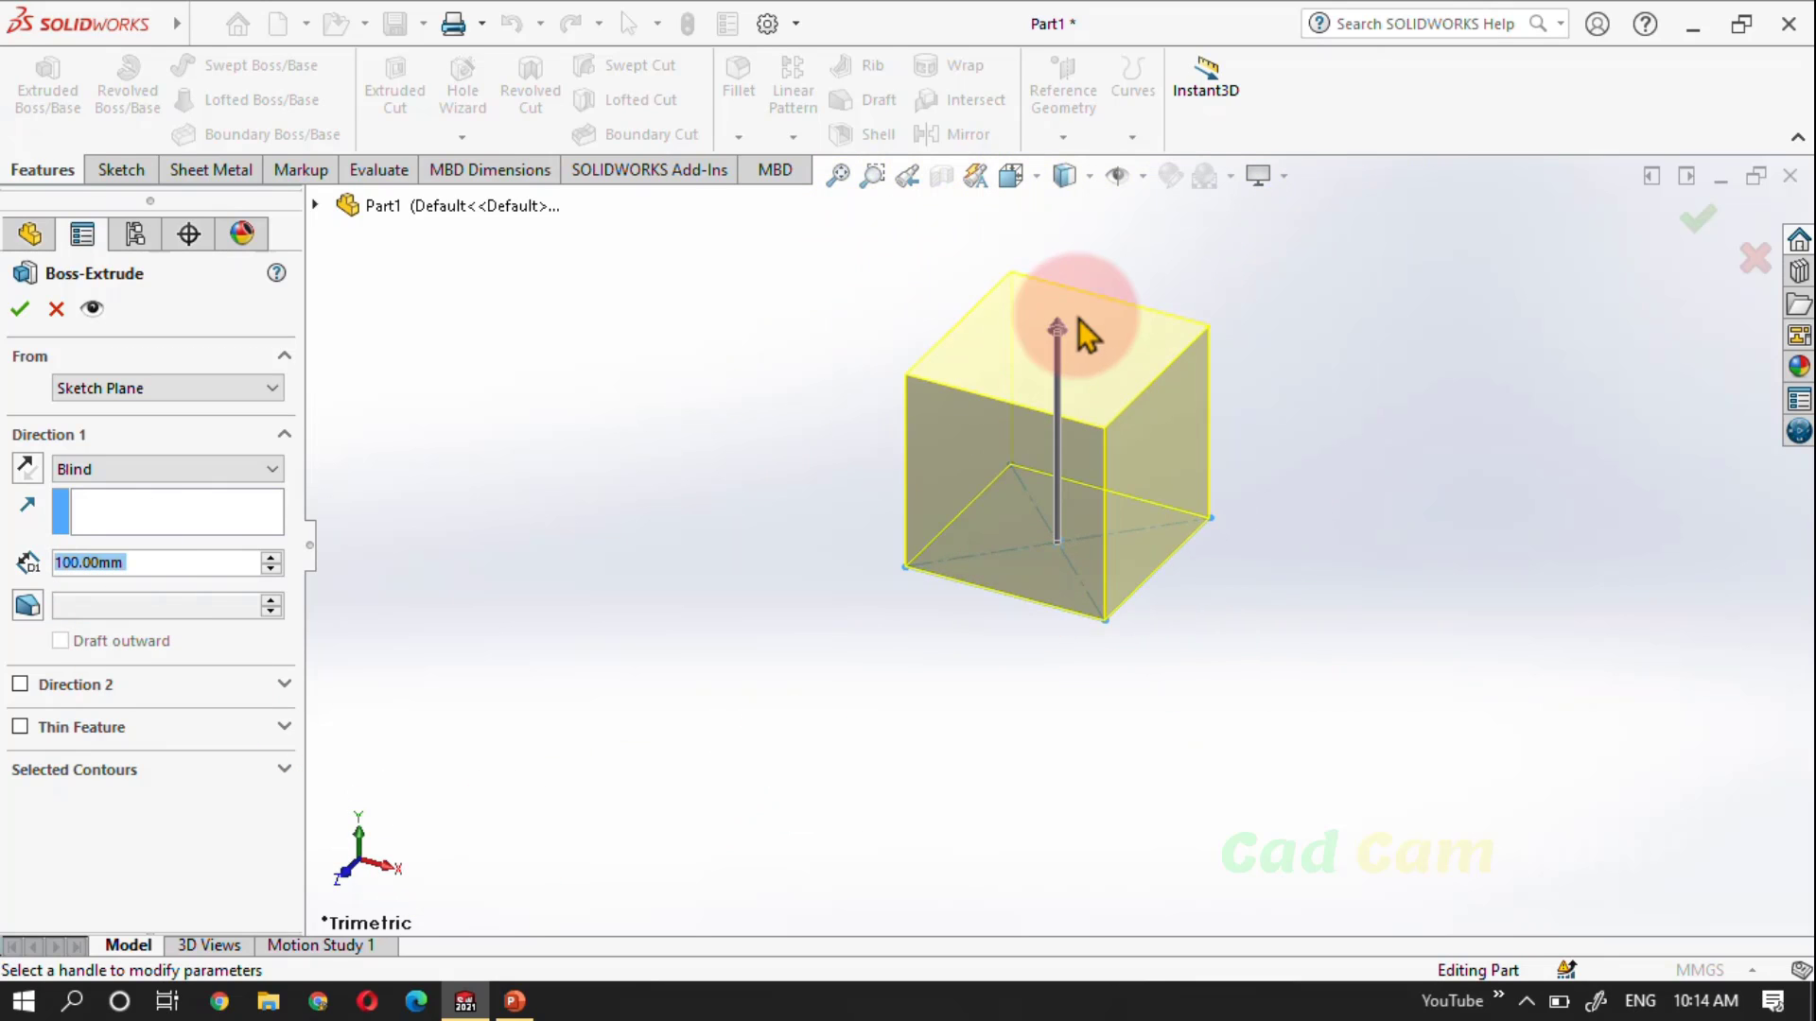
{"action": "scroll", "coordinate": [1239, 308], "scroll_direction": "down", "scroll_amount": 3}
{"action": "left_click", "coordinate": [1700, 234]}
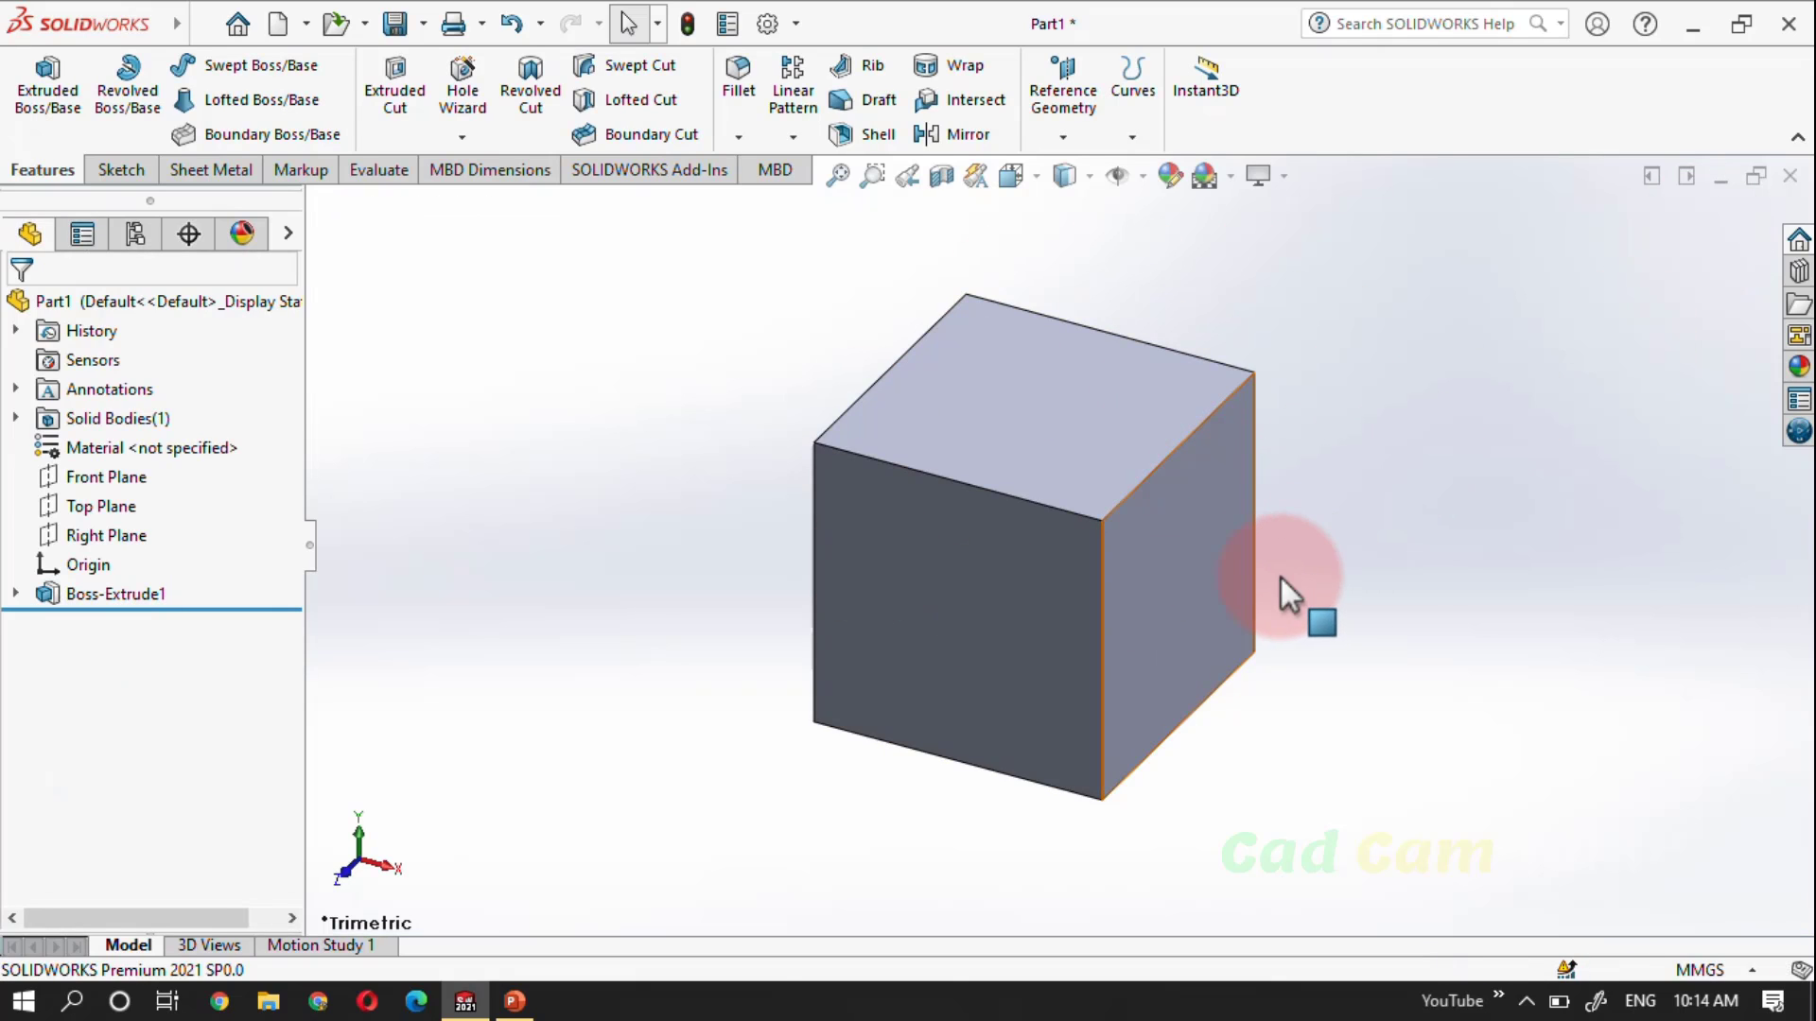
Set up a constant size fillet with a 10 mm radius on three edges of the cube's top face
{"action": "middle_click_drag", "start_coordinate": [1288, 598], "coordinate": [932, 454]}
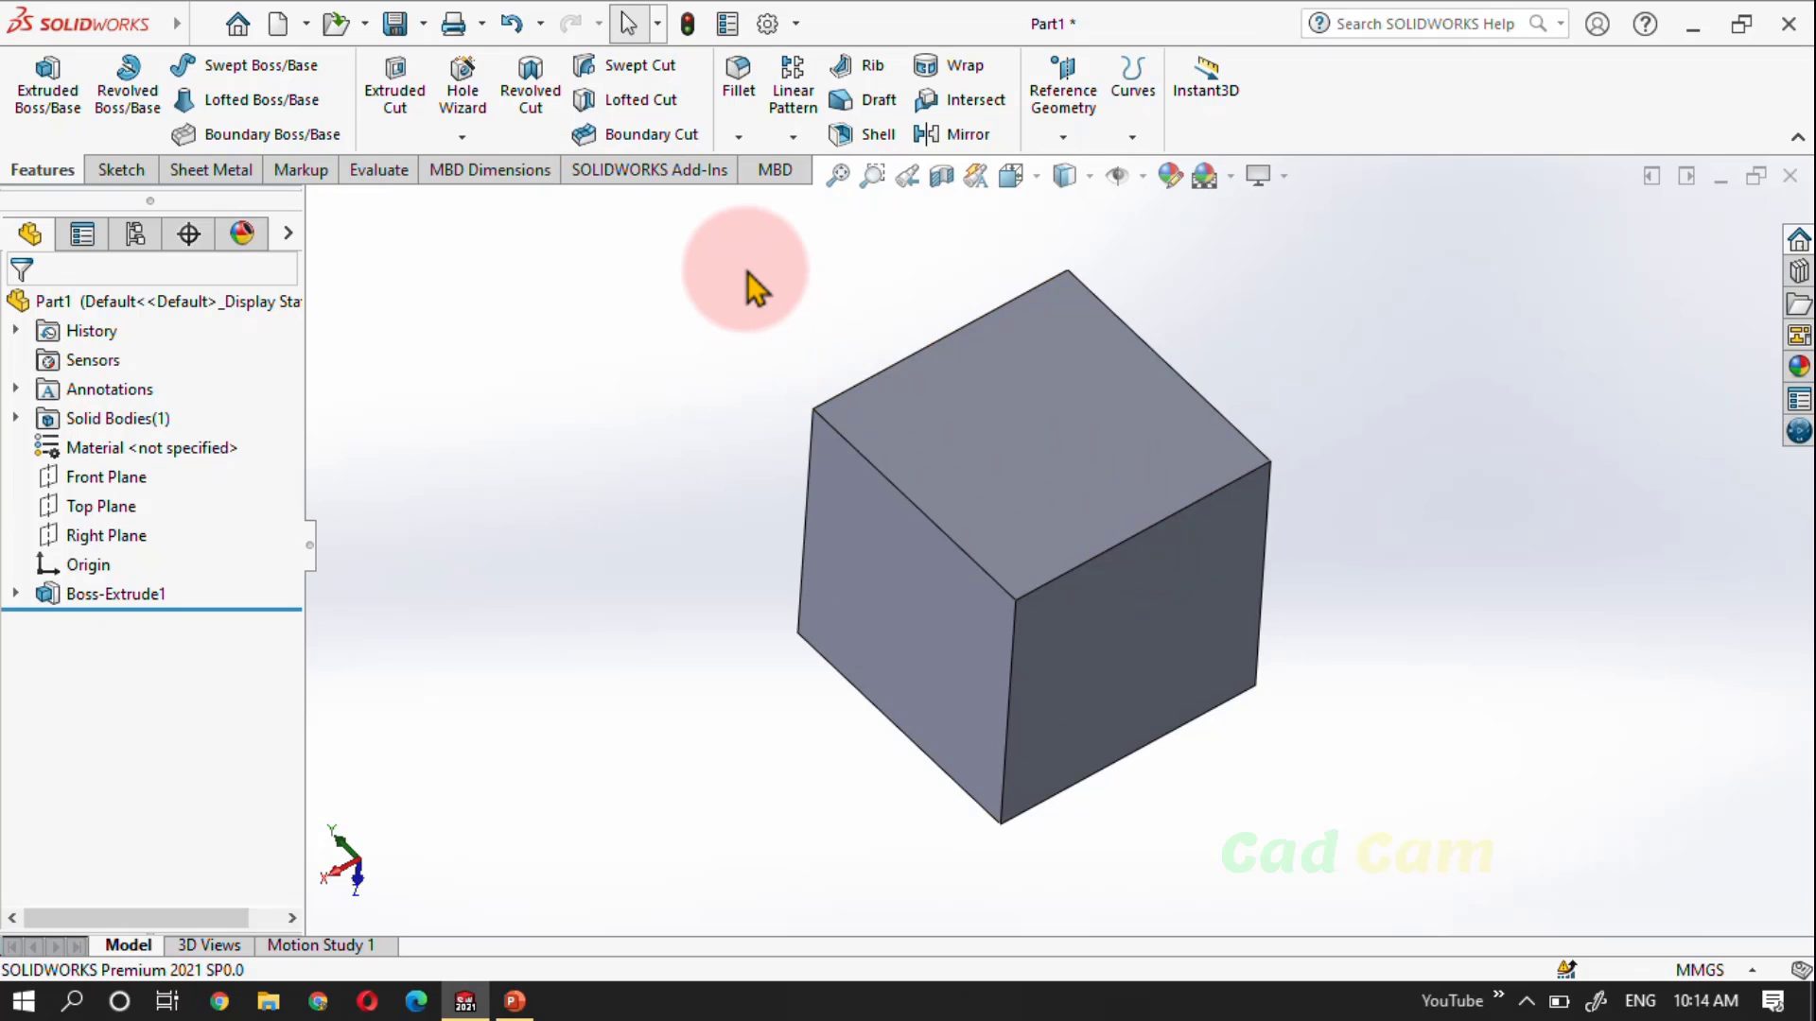
{"action": "left_click", "coordinate": [741, 137]}
{"action": "left_click", "coordinate": [744, 132]}
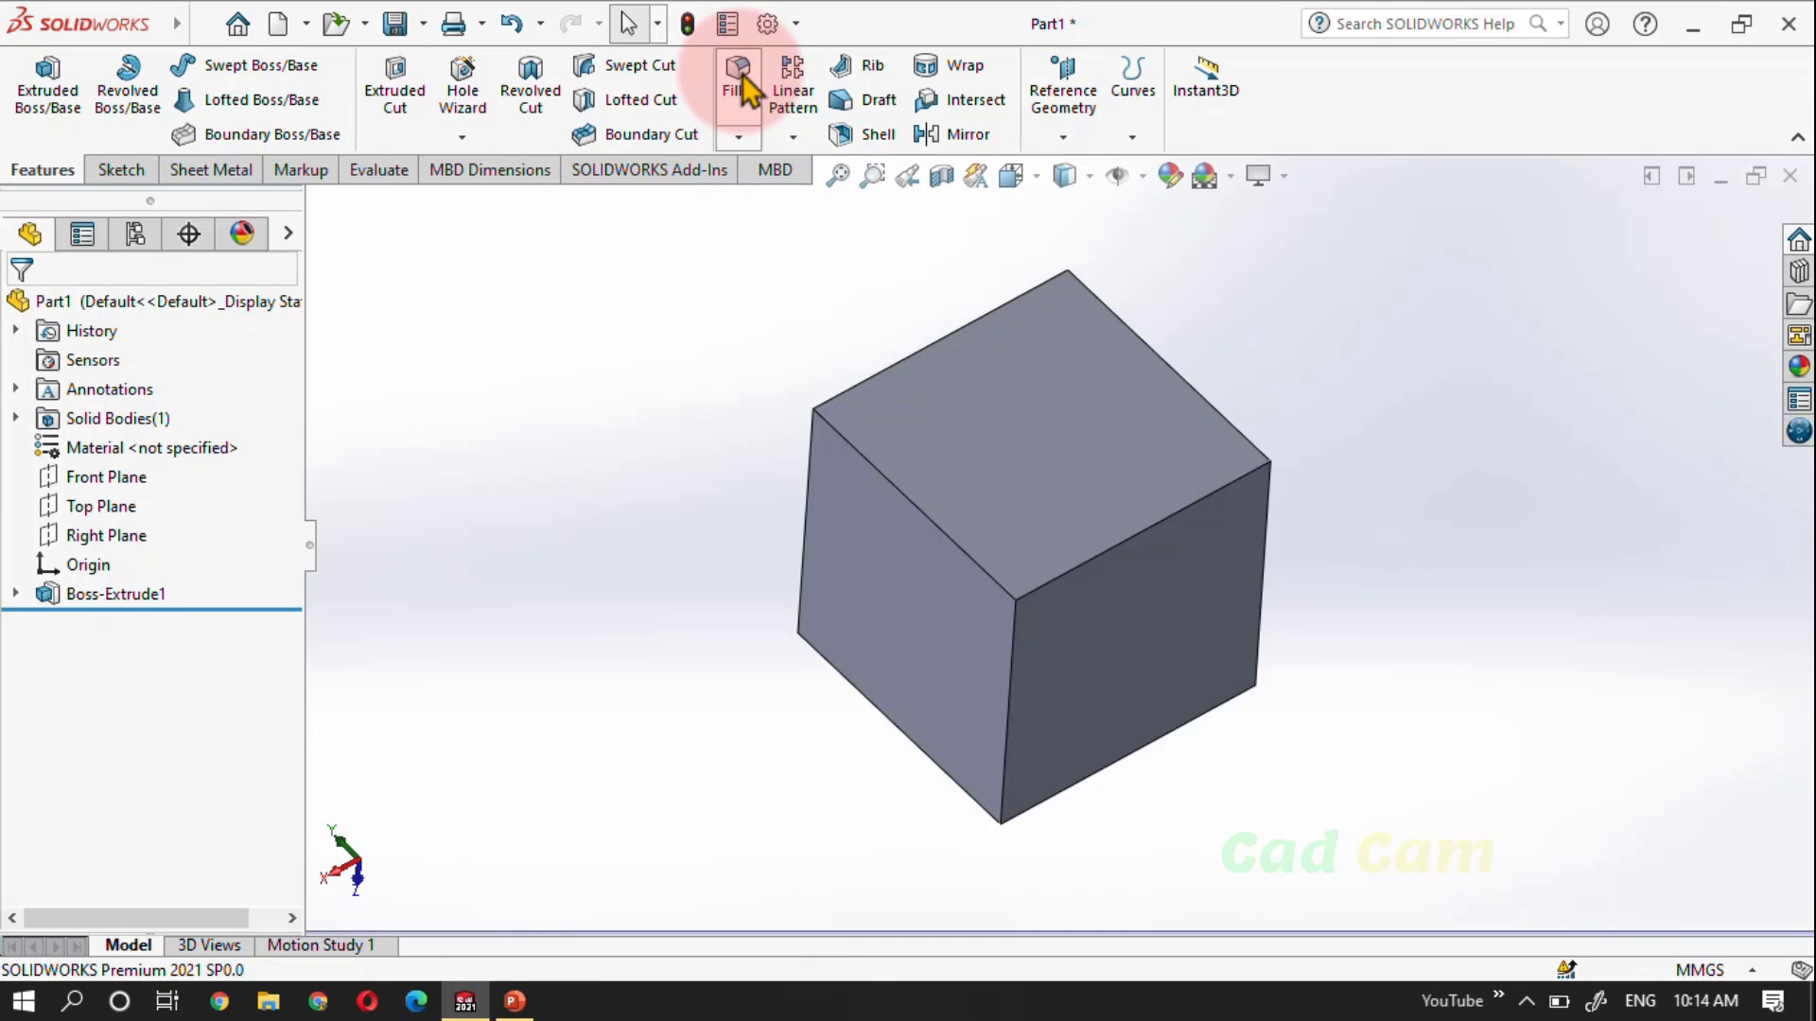
{"action": "left_click", "coordinate": [745, 87]}
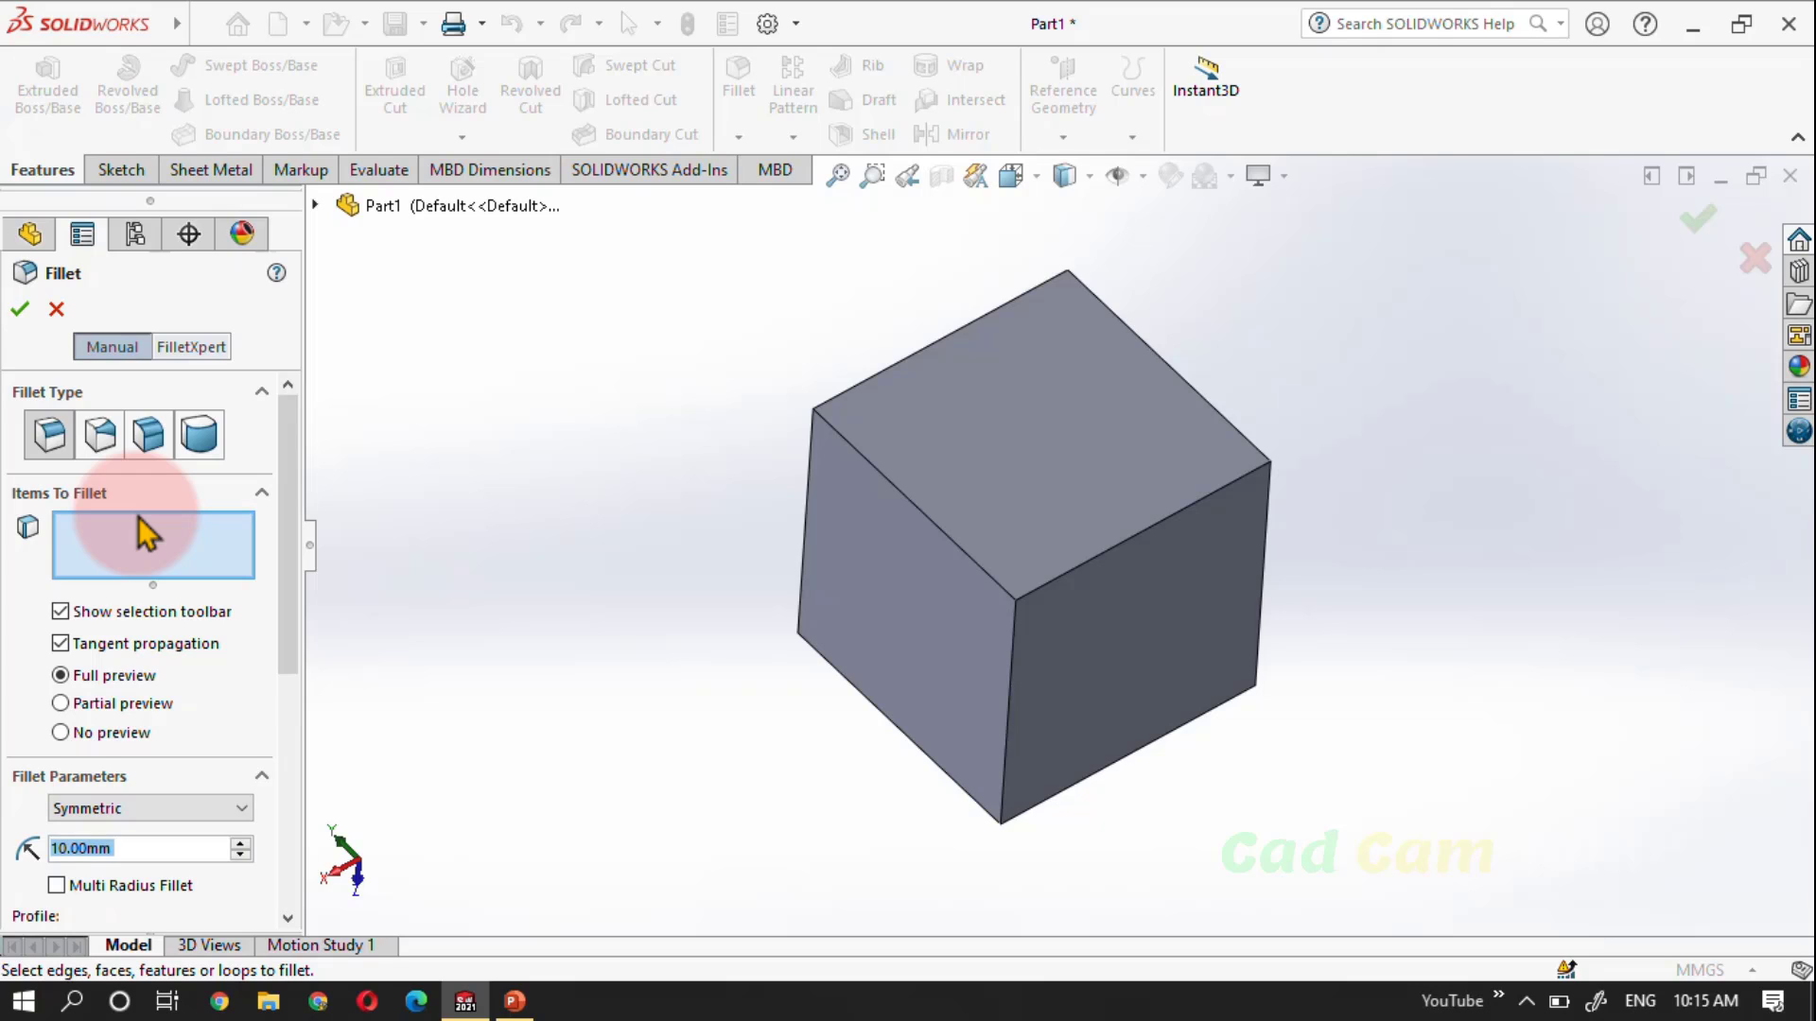
{"action": "left_click", "coordinate": [144, 437]}
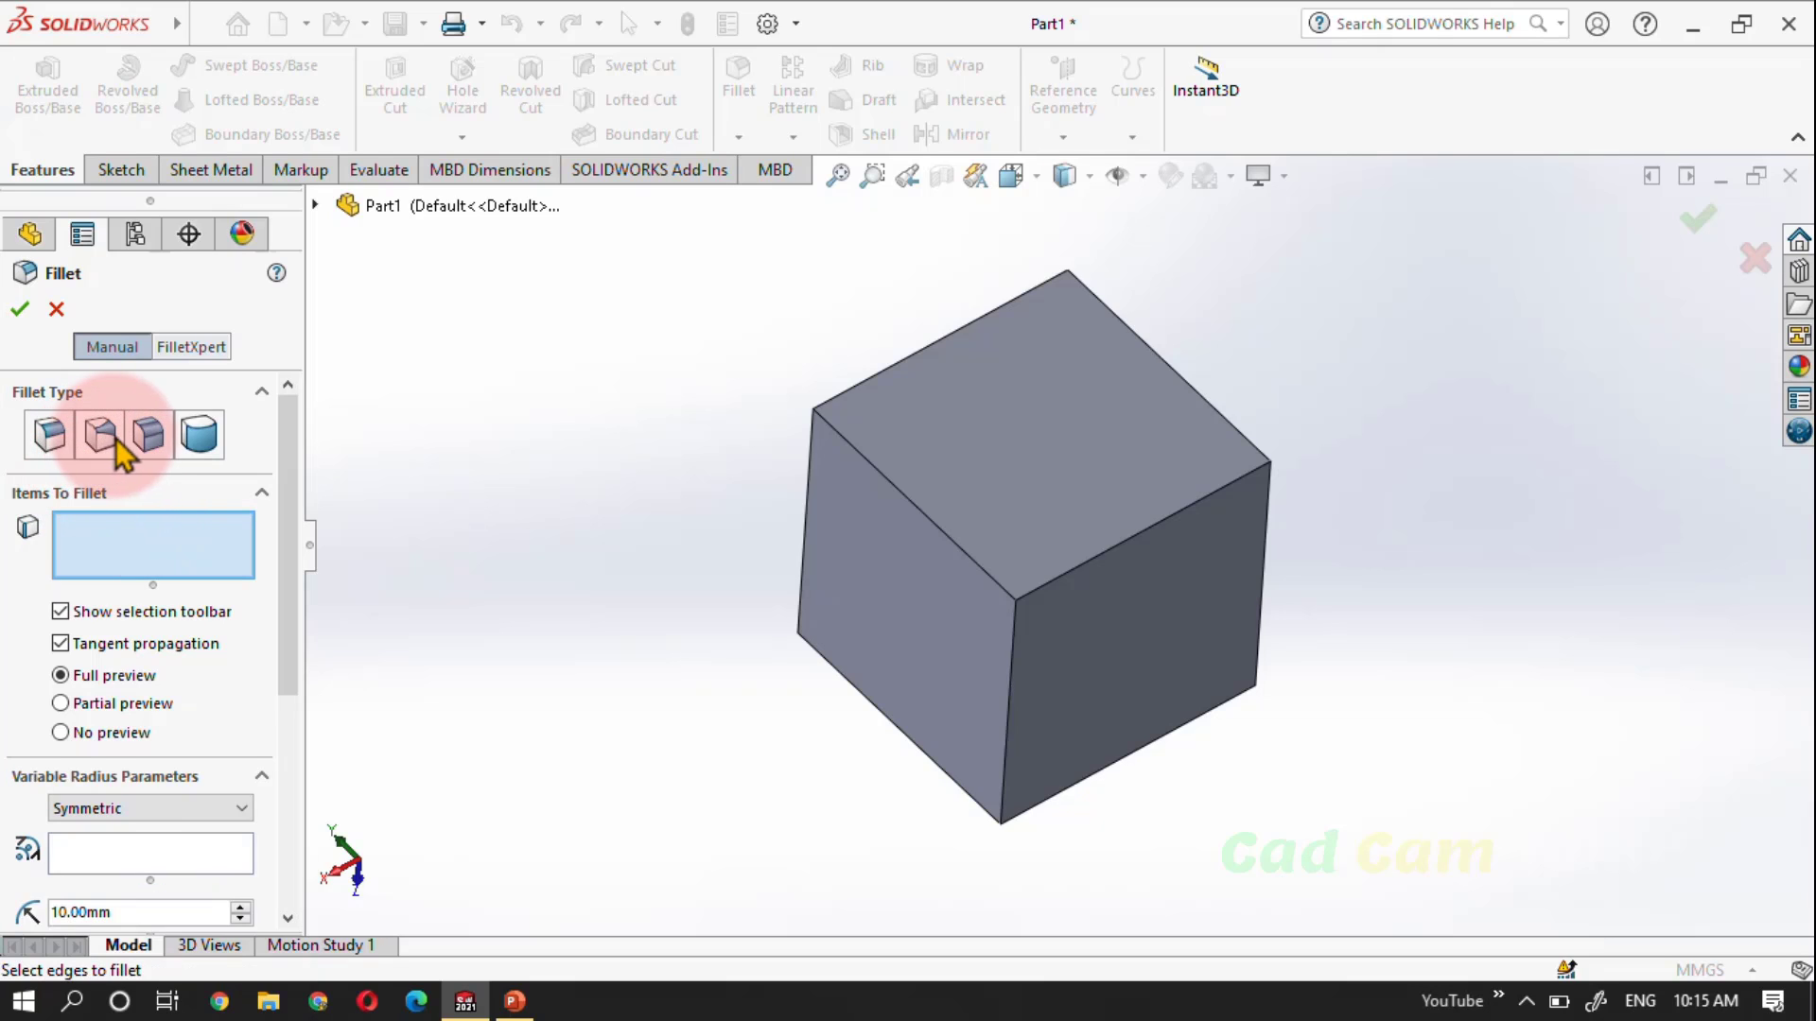
{"action": "left_click", "coordinate": [203, 437]}
{"action": "left_click", "coordinate": [57, 442]}
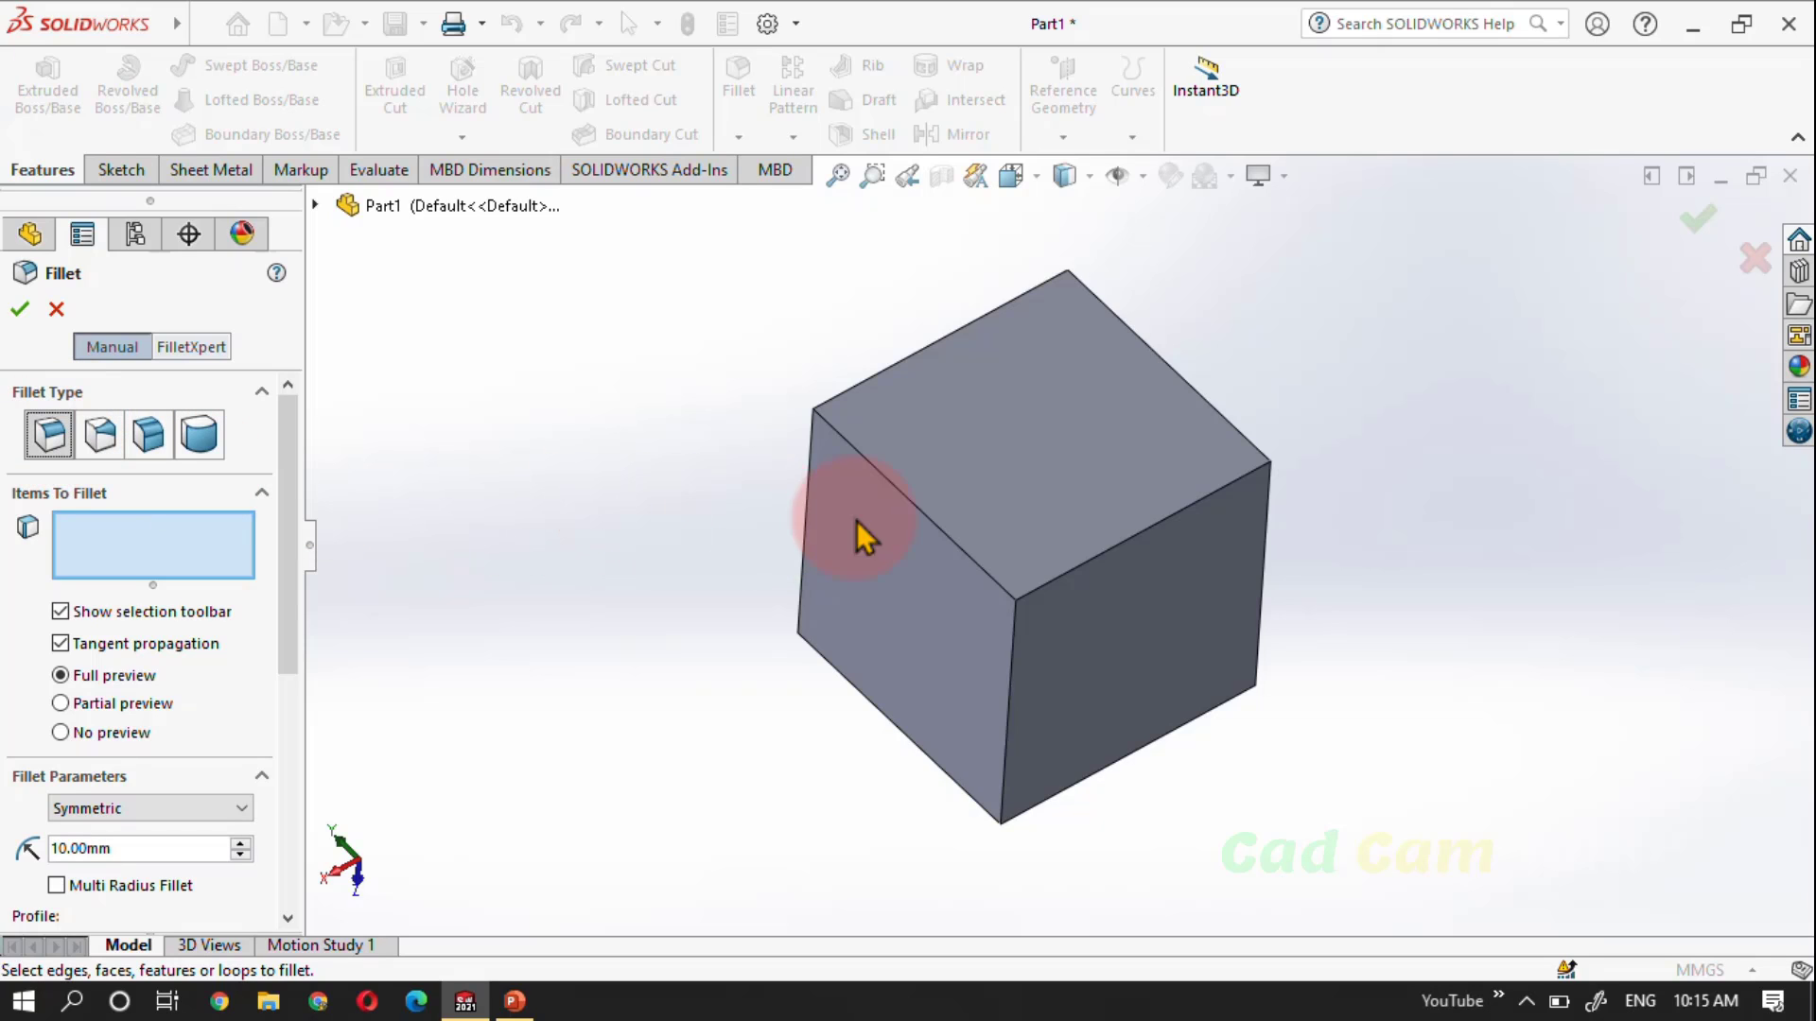
{"action": "left_click", "coordinate": [922, 516]}
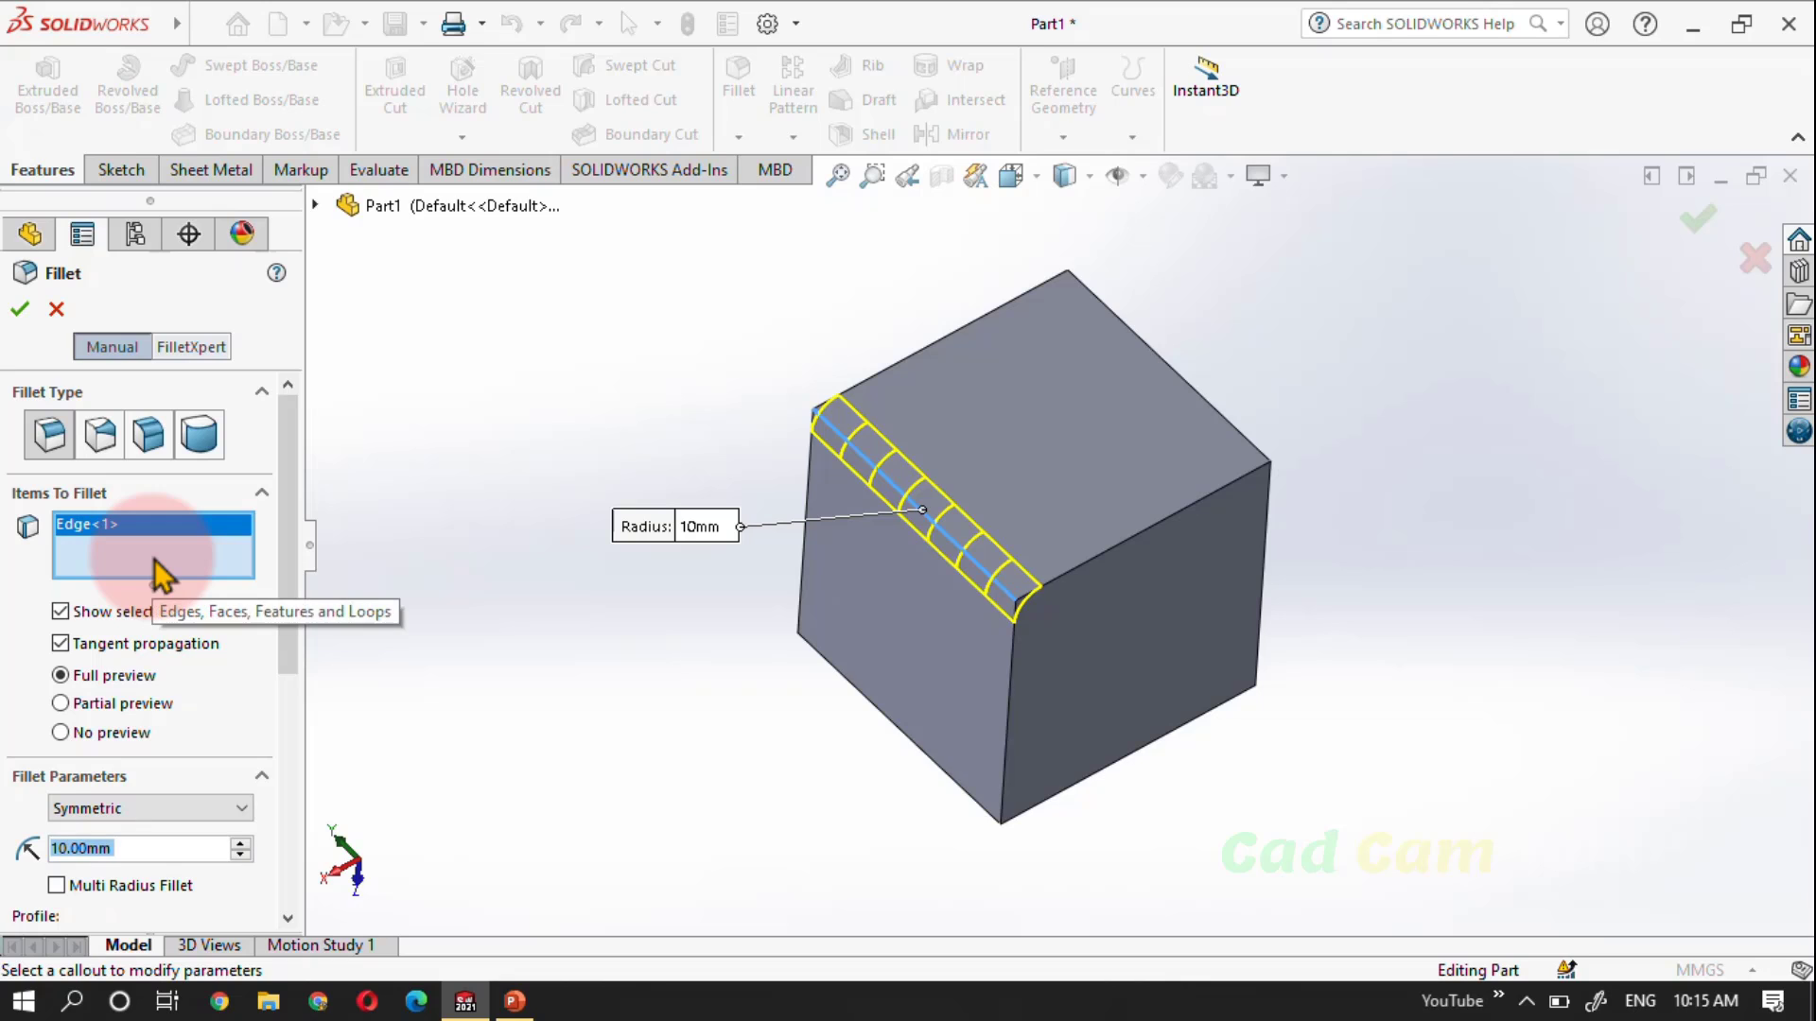
{"action": "left_click", "coordinate": [1199, 501]}
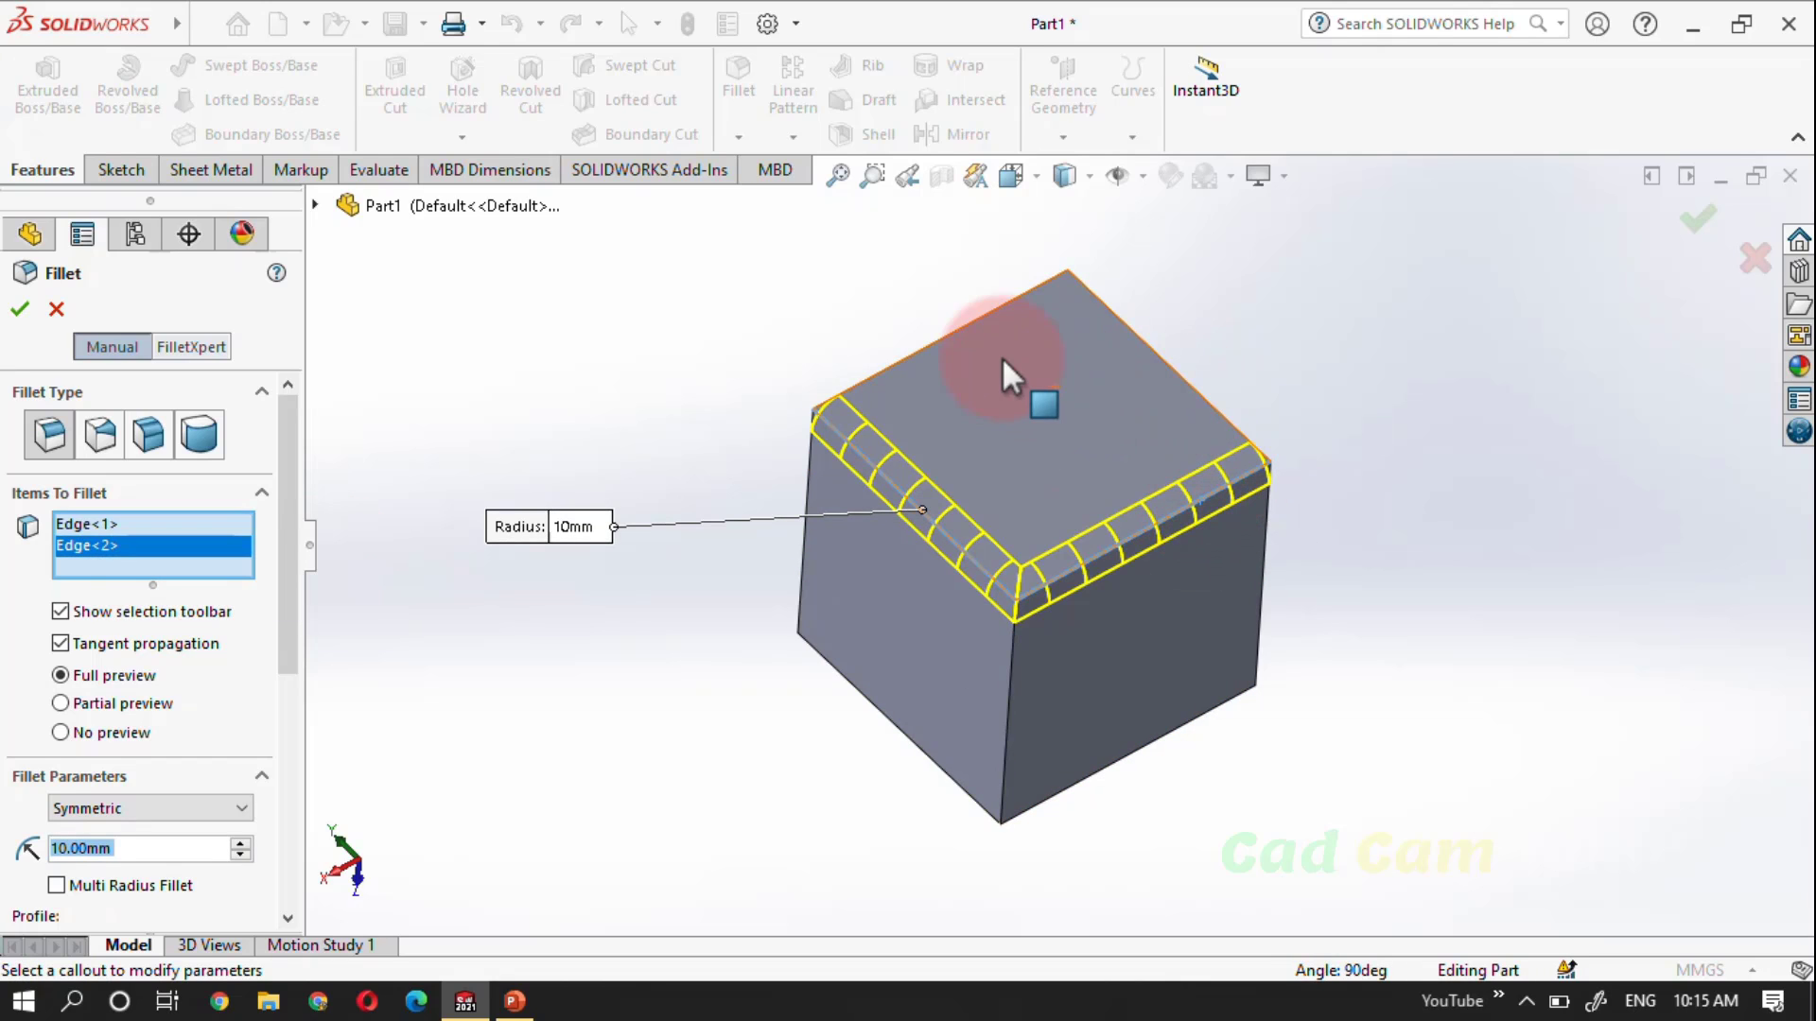
{"action": "left_click", "coordinate": [959, 327]}
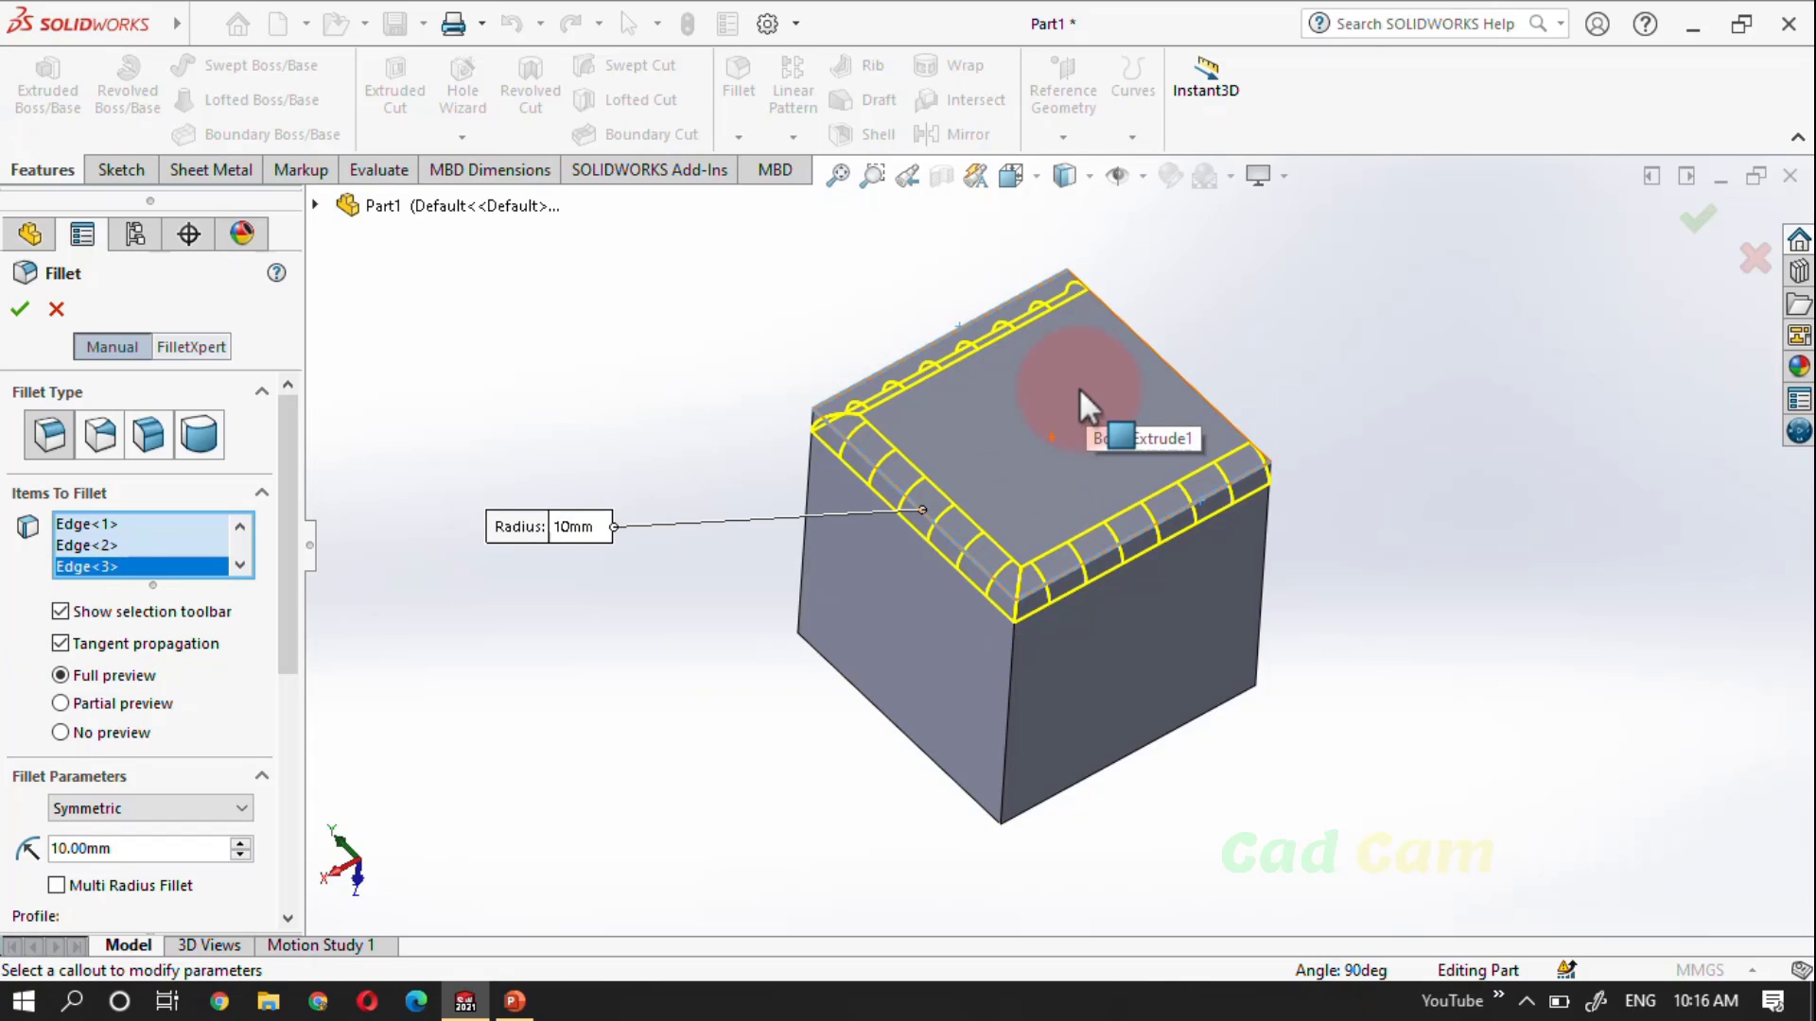
Compare the fillet's partial preview and no preview modes with the full preview, leaving full preview active
{"action": "left_click", "coordinate": [74, 704]}
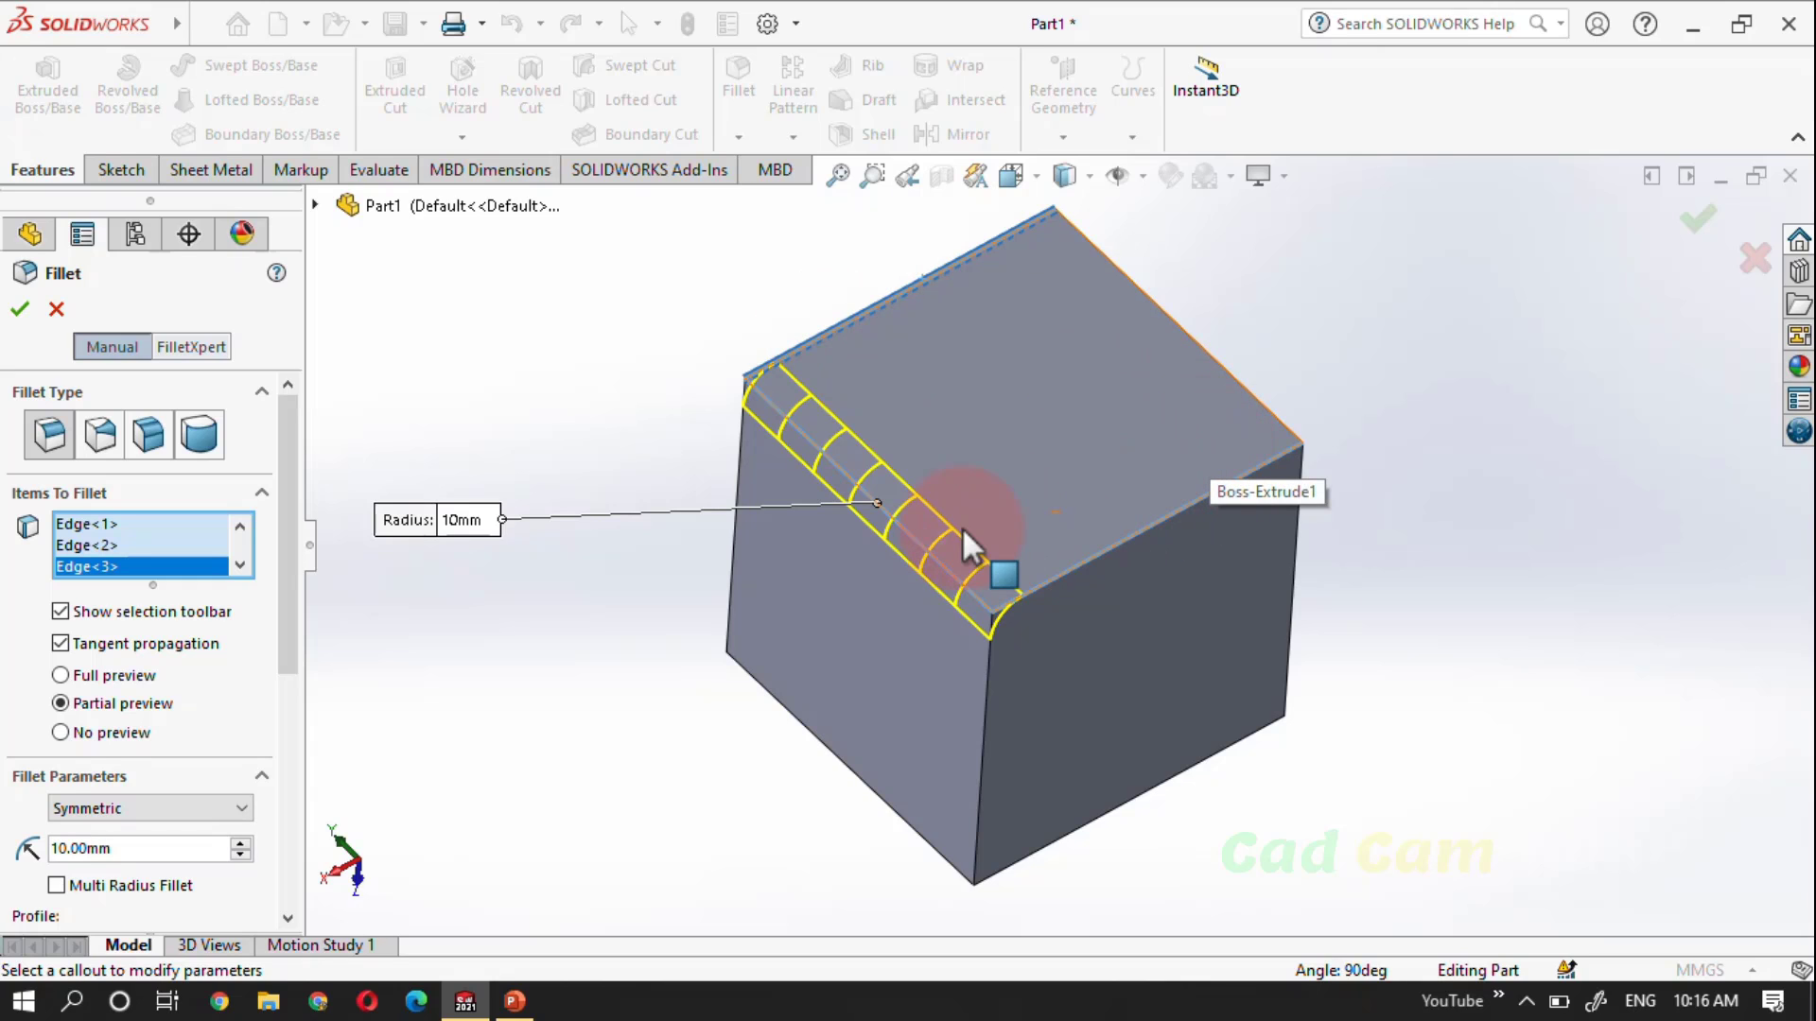
{"action": "left_click", "coordinate": [66, 733]}
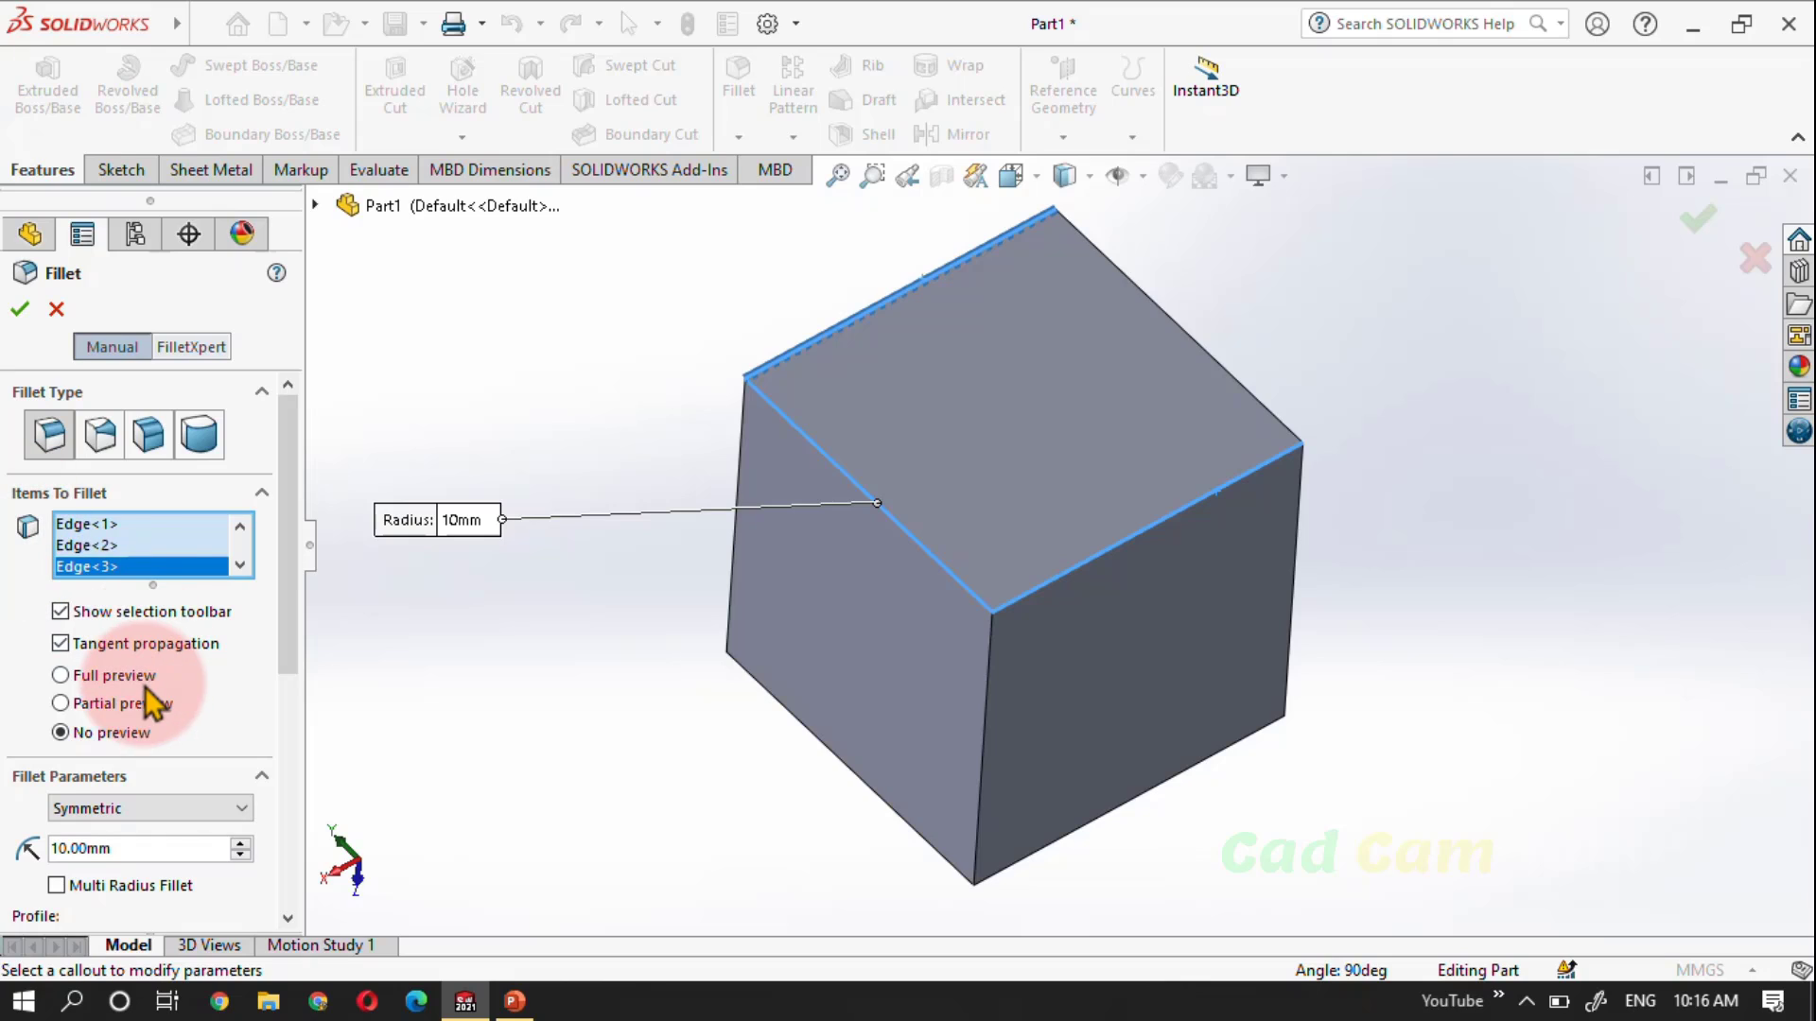
{"action": "left_click", "coordinate": [87, 677]}
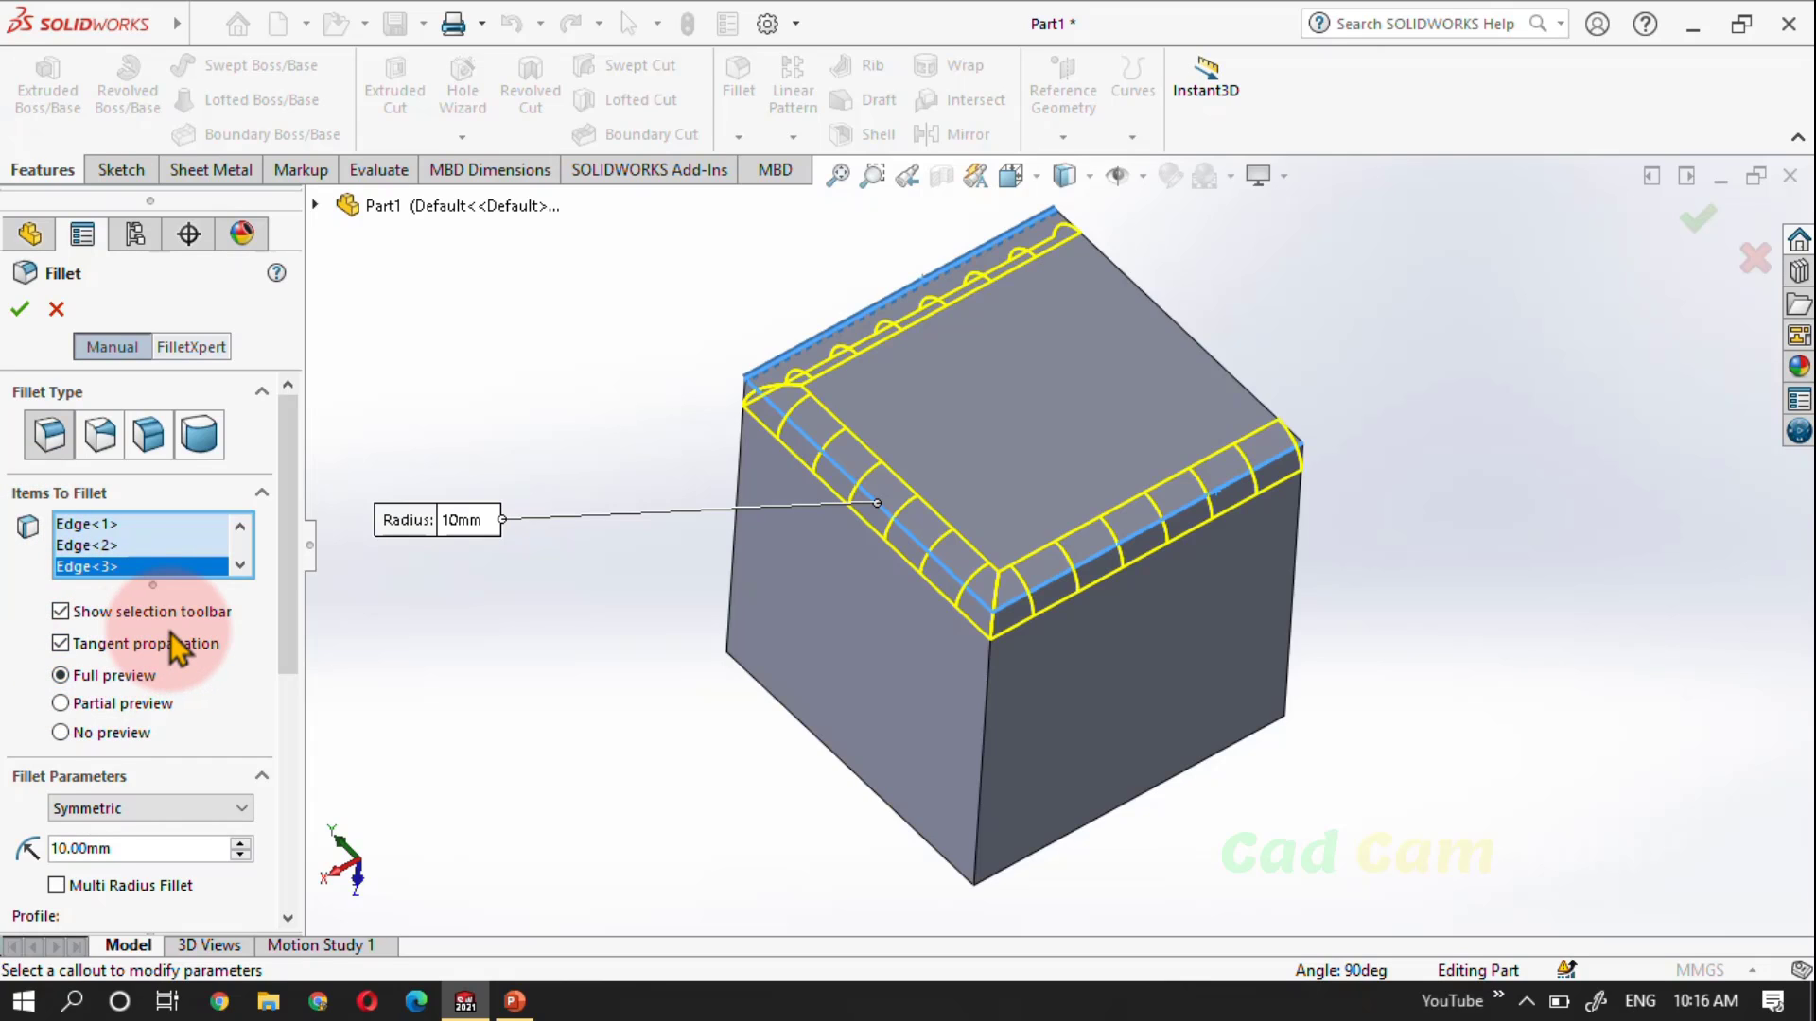
{"action": "scroll", "coordinate": [284, 658], "scroll_direction": "down", "scroll_amount": 2}
{"action": "scroll", "coordinate": [492, 660], "scroll_direction": "up", "scroll_amount": 2}
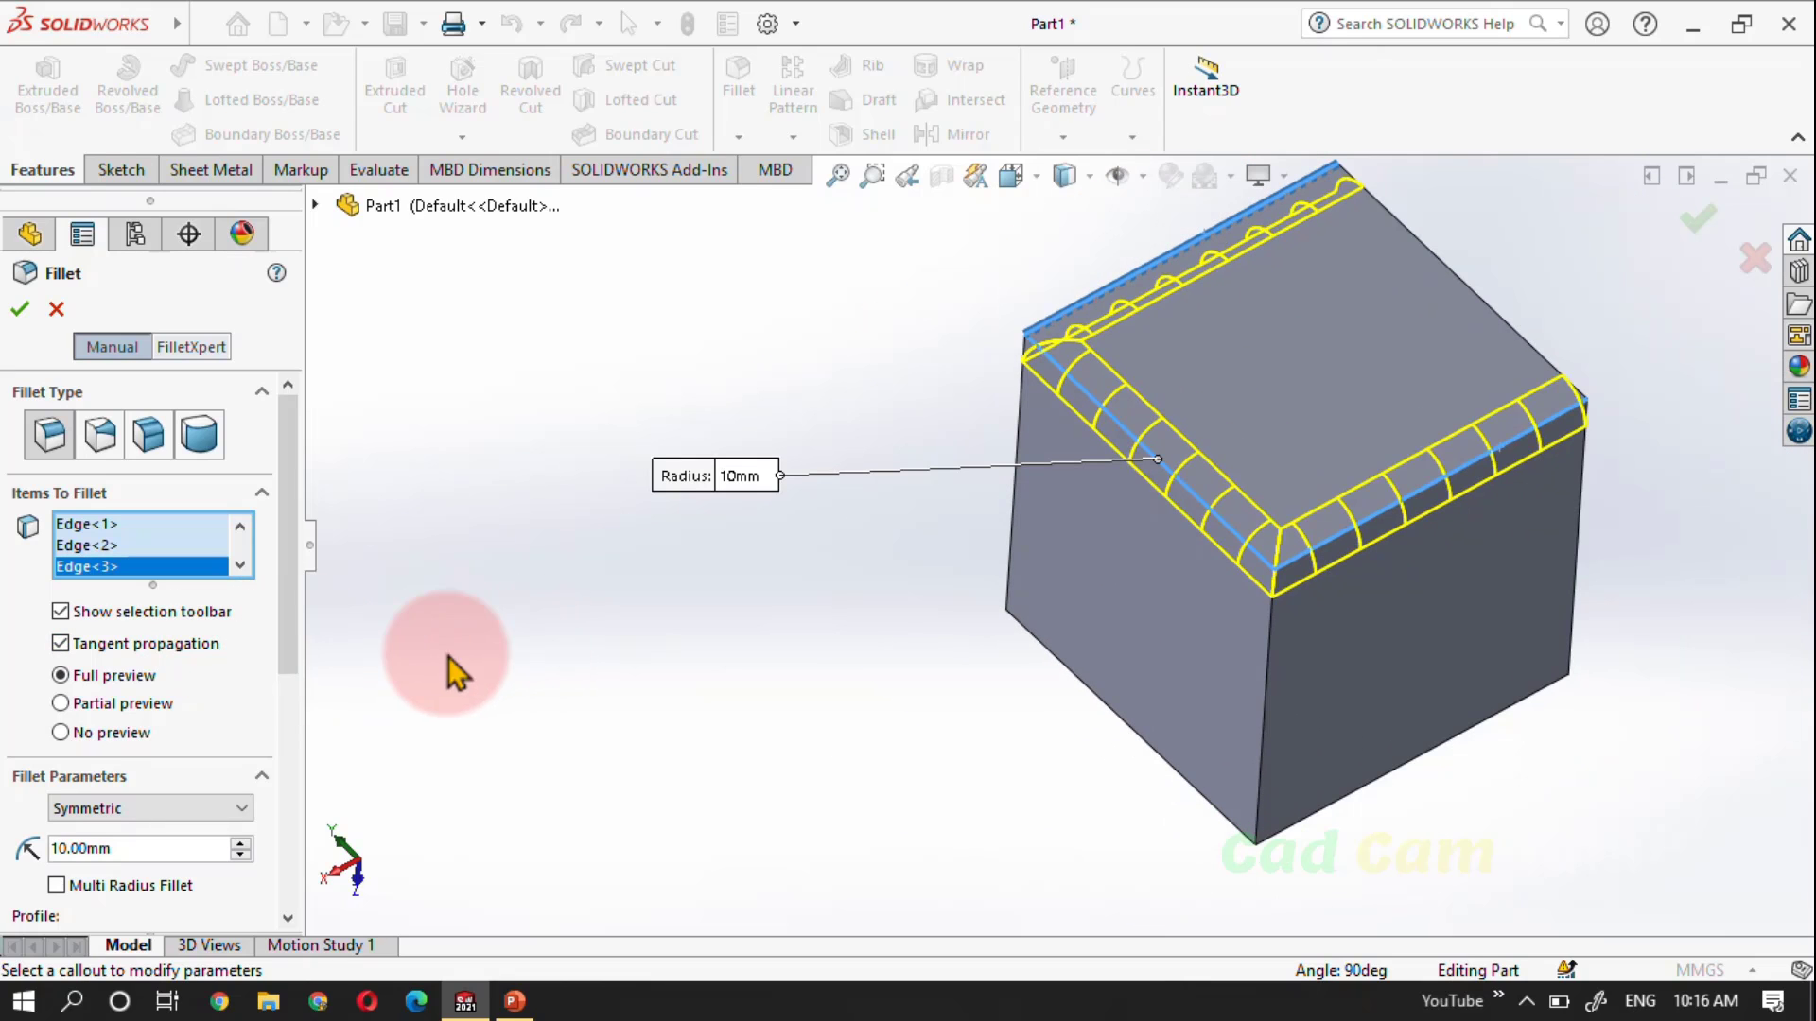
Keep the 10 mm symmetric radius and enable Multi Radius Fillet for the three selected edges
{"action": "left_click_drag", "start_coordinate": [292, 587], "coordinate": [289, 738]}
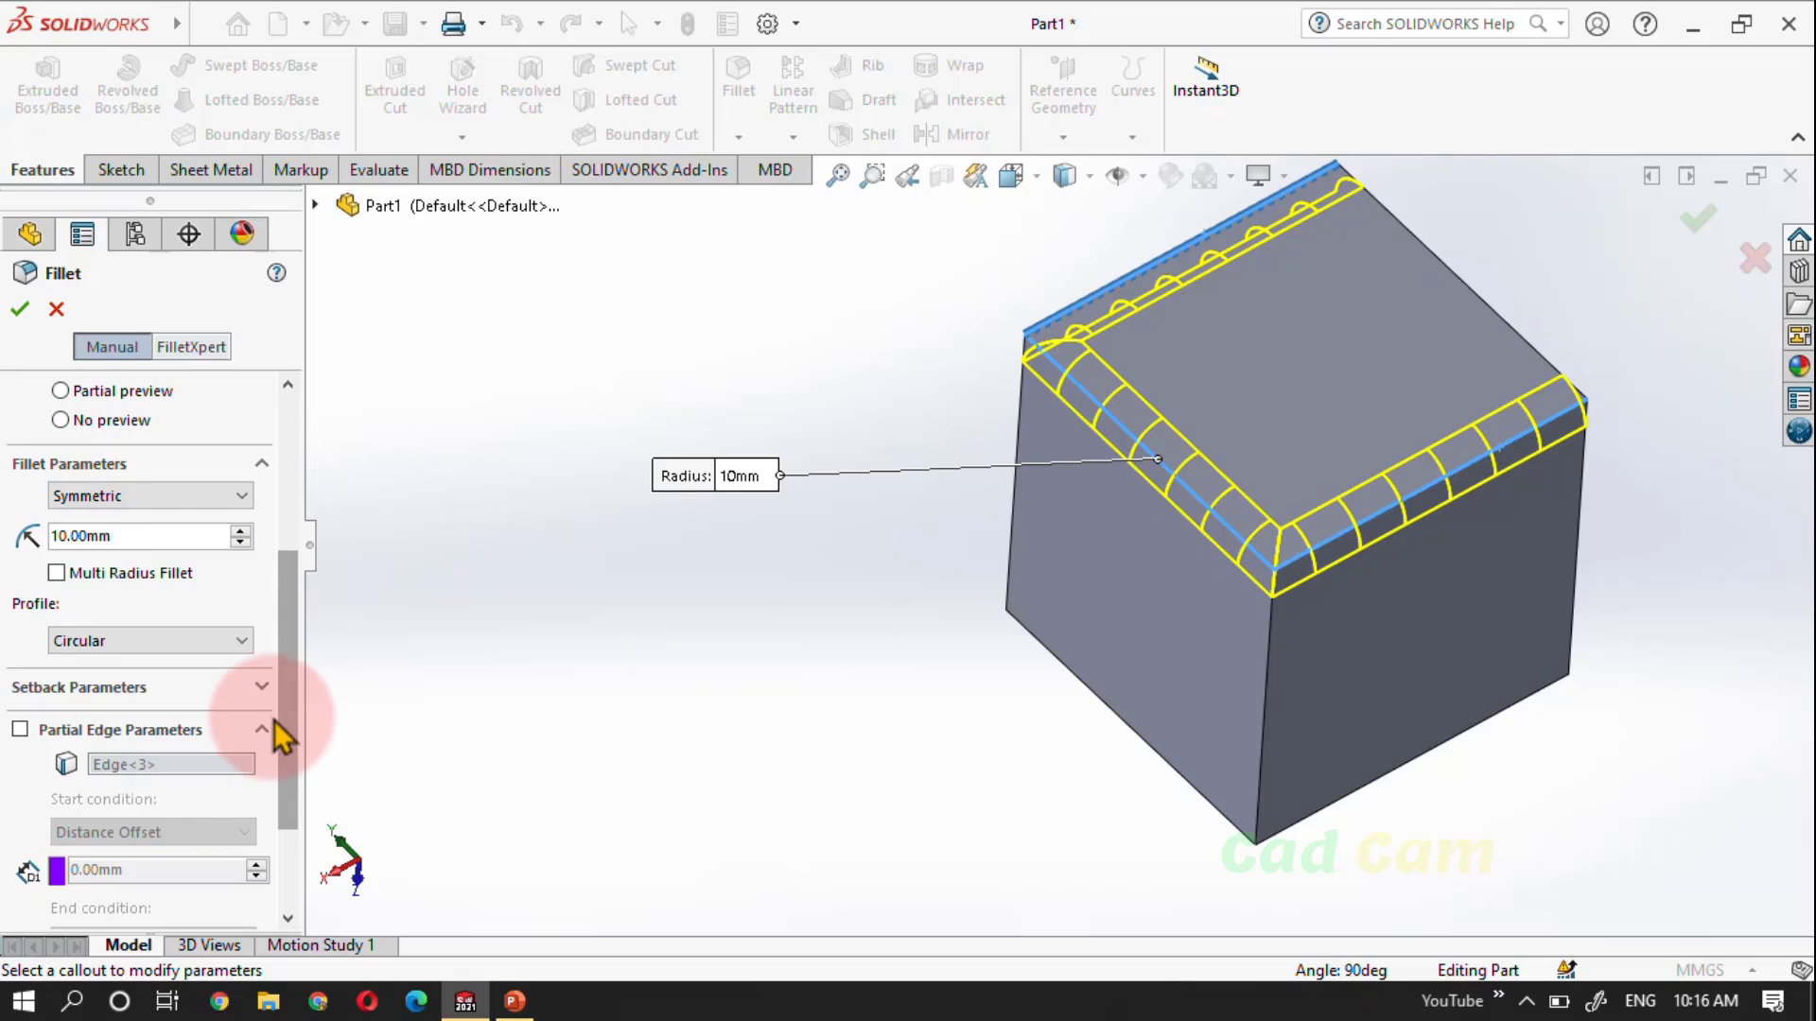
{"action": "left_click", "coordinate": [148, 535]}
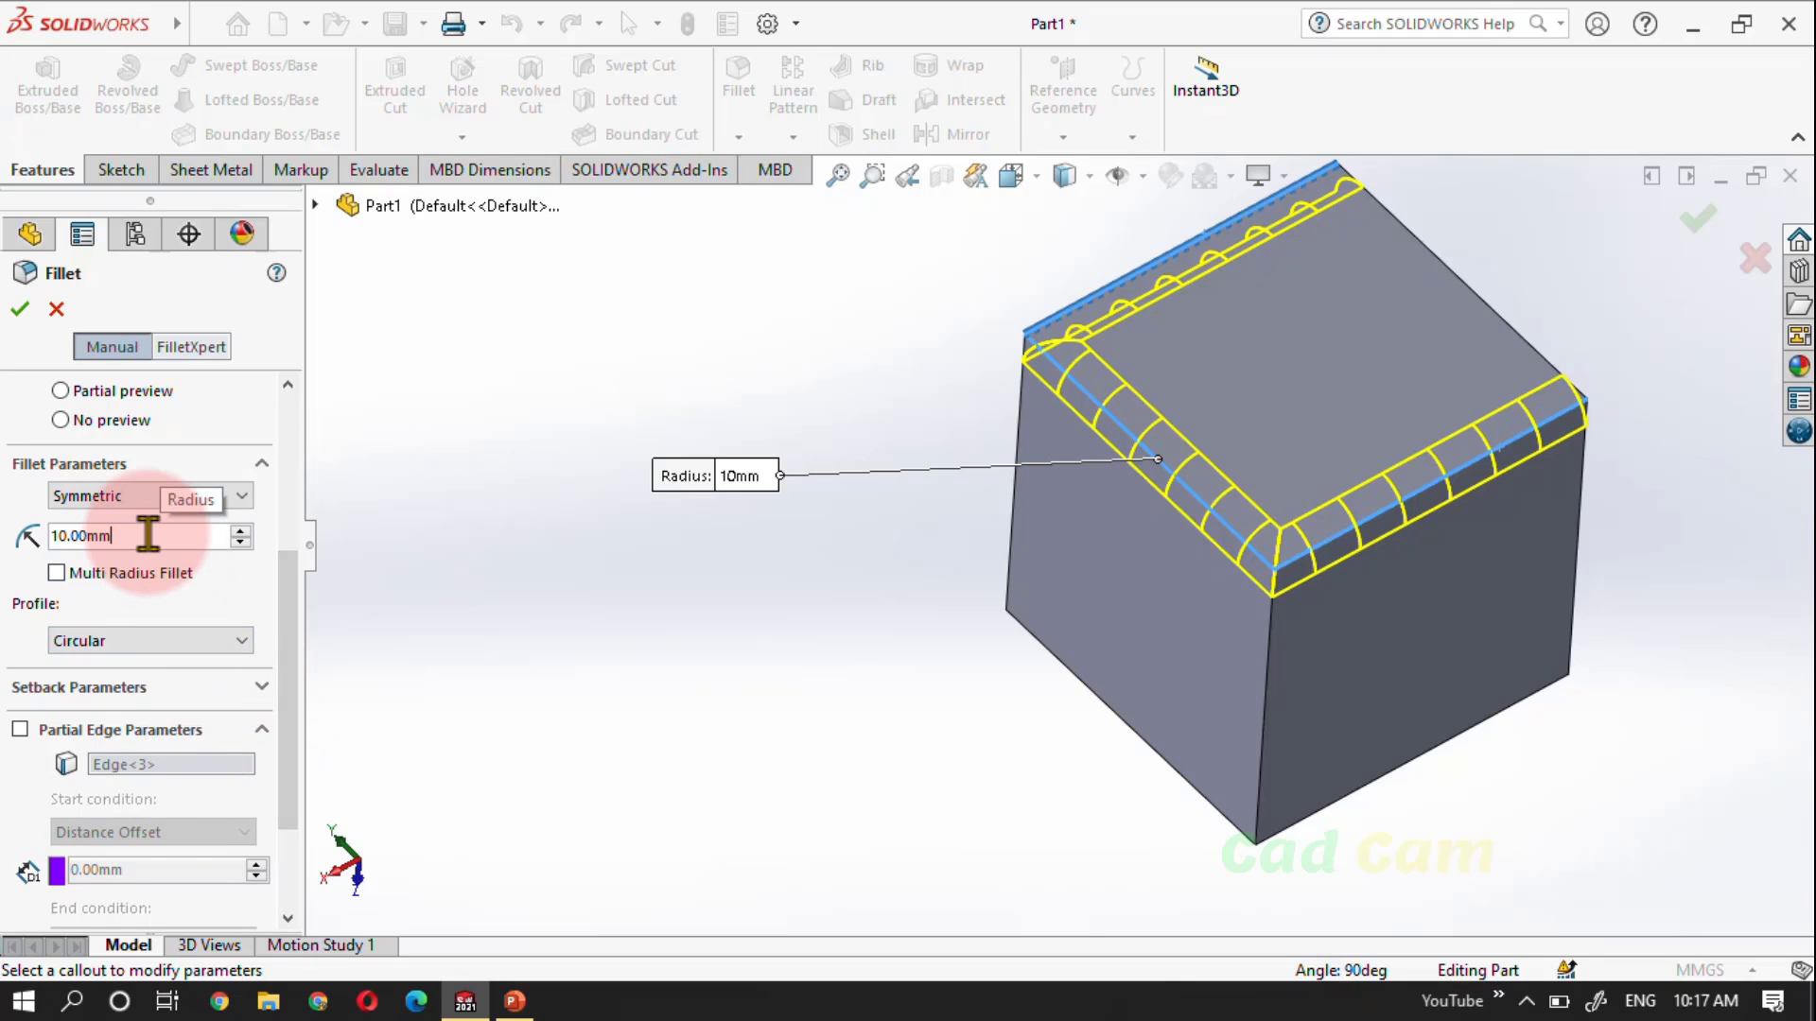
{"action": "left_click", "coordinate": [730, 484]}
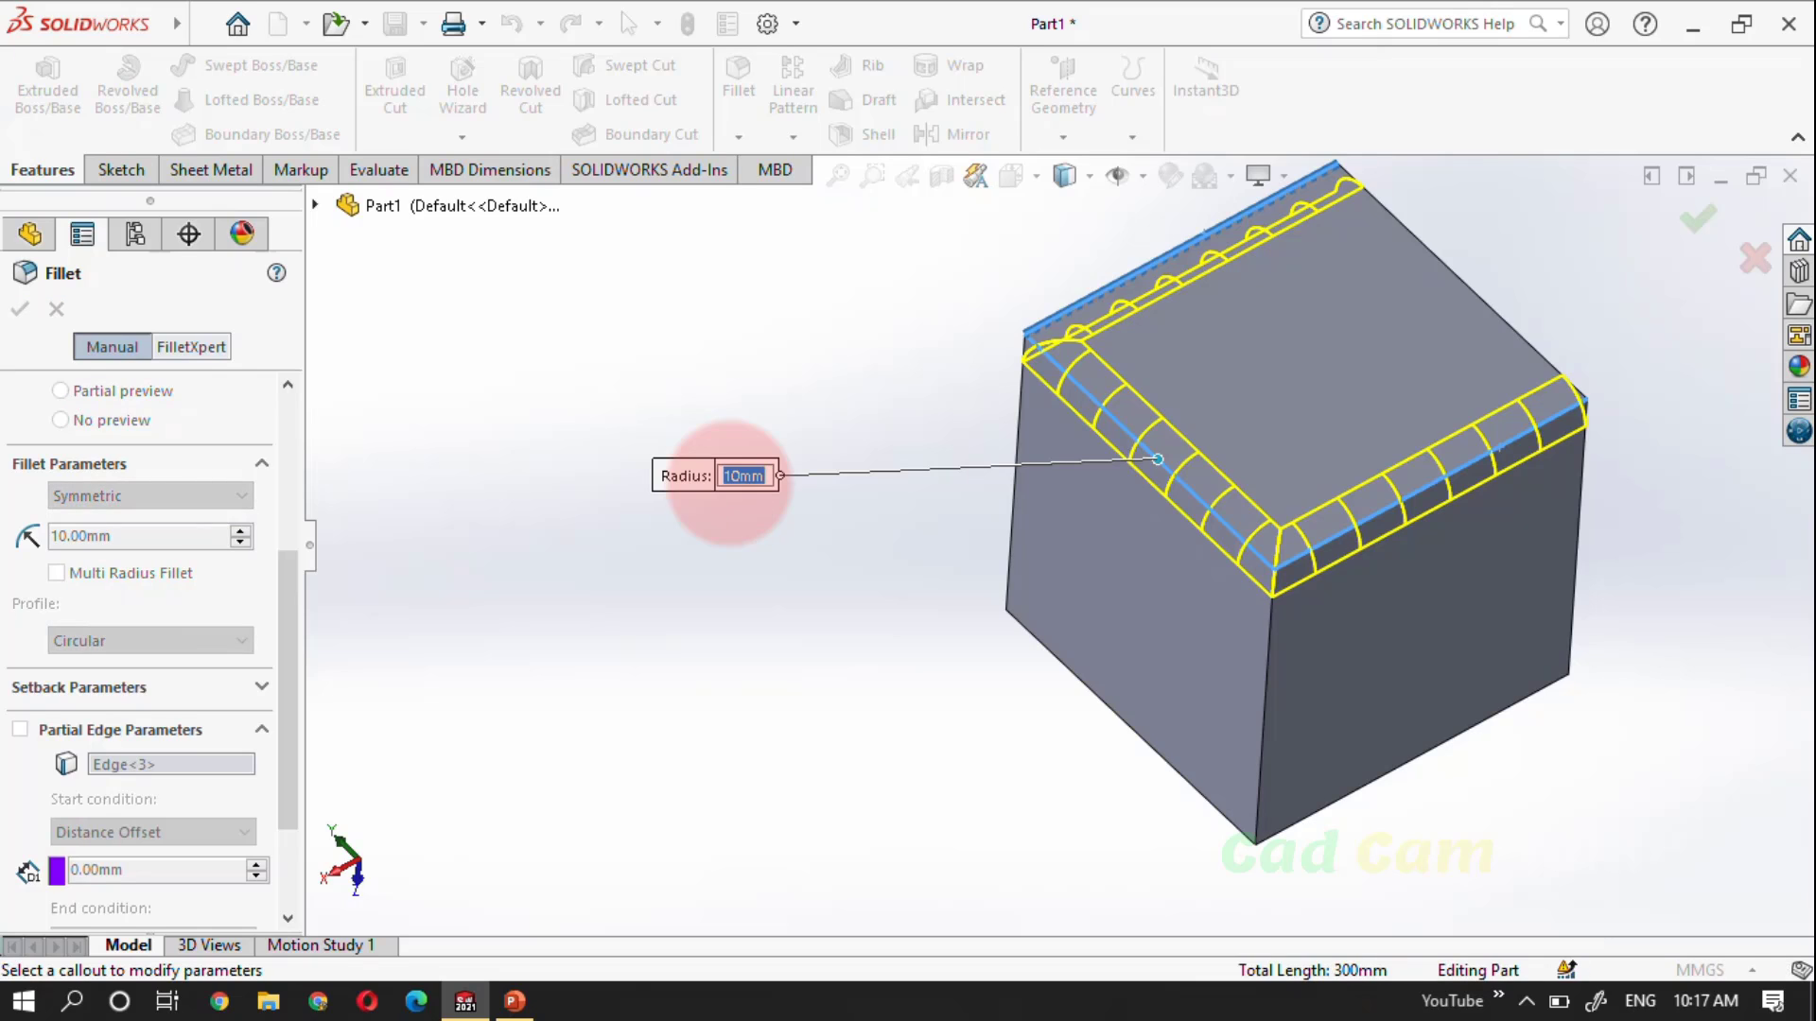
{"action": "key", "text": "Return"}
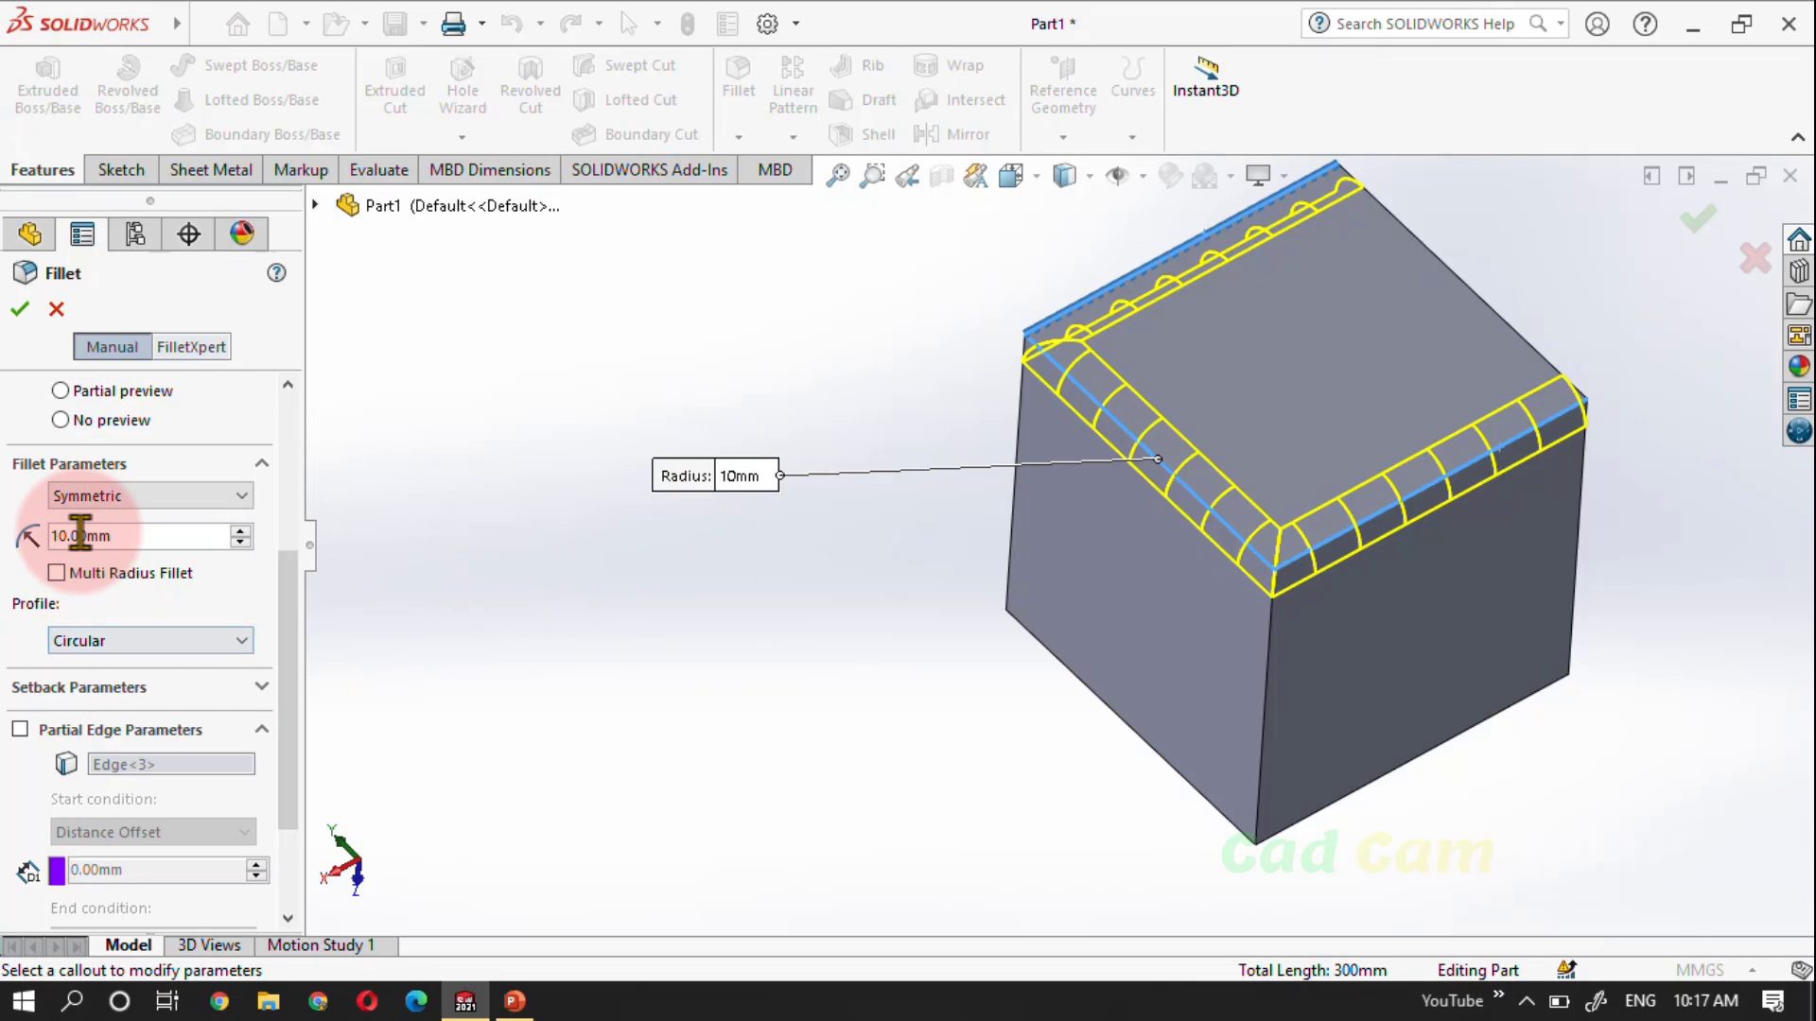
{"action": "double_click", "coordinate": [80, 535]}
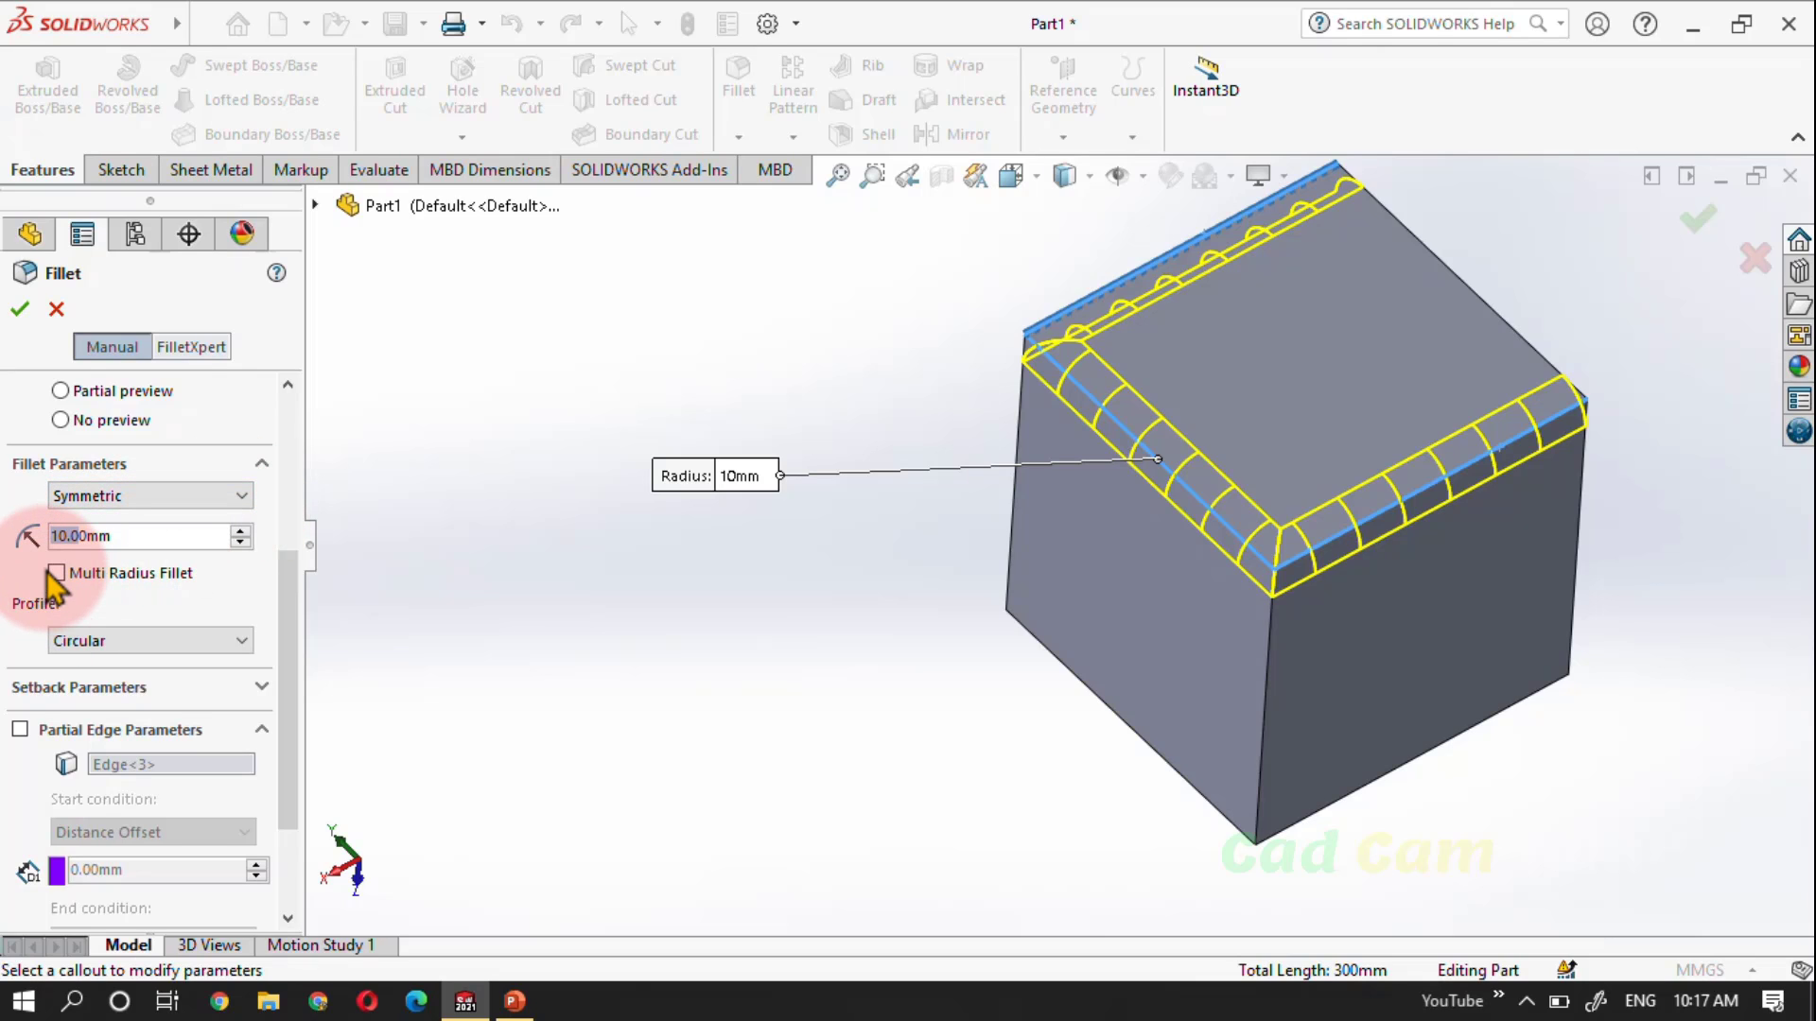
{"action": "left_click", "coordinate": [56, 572]}
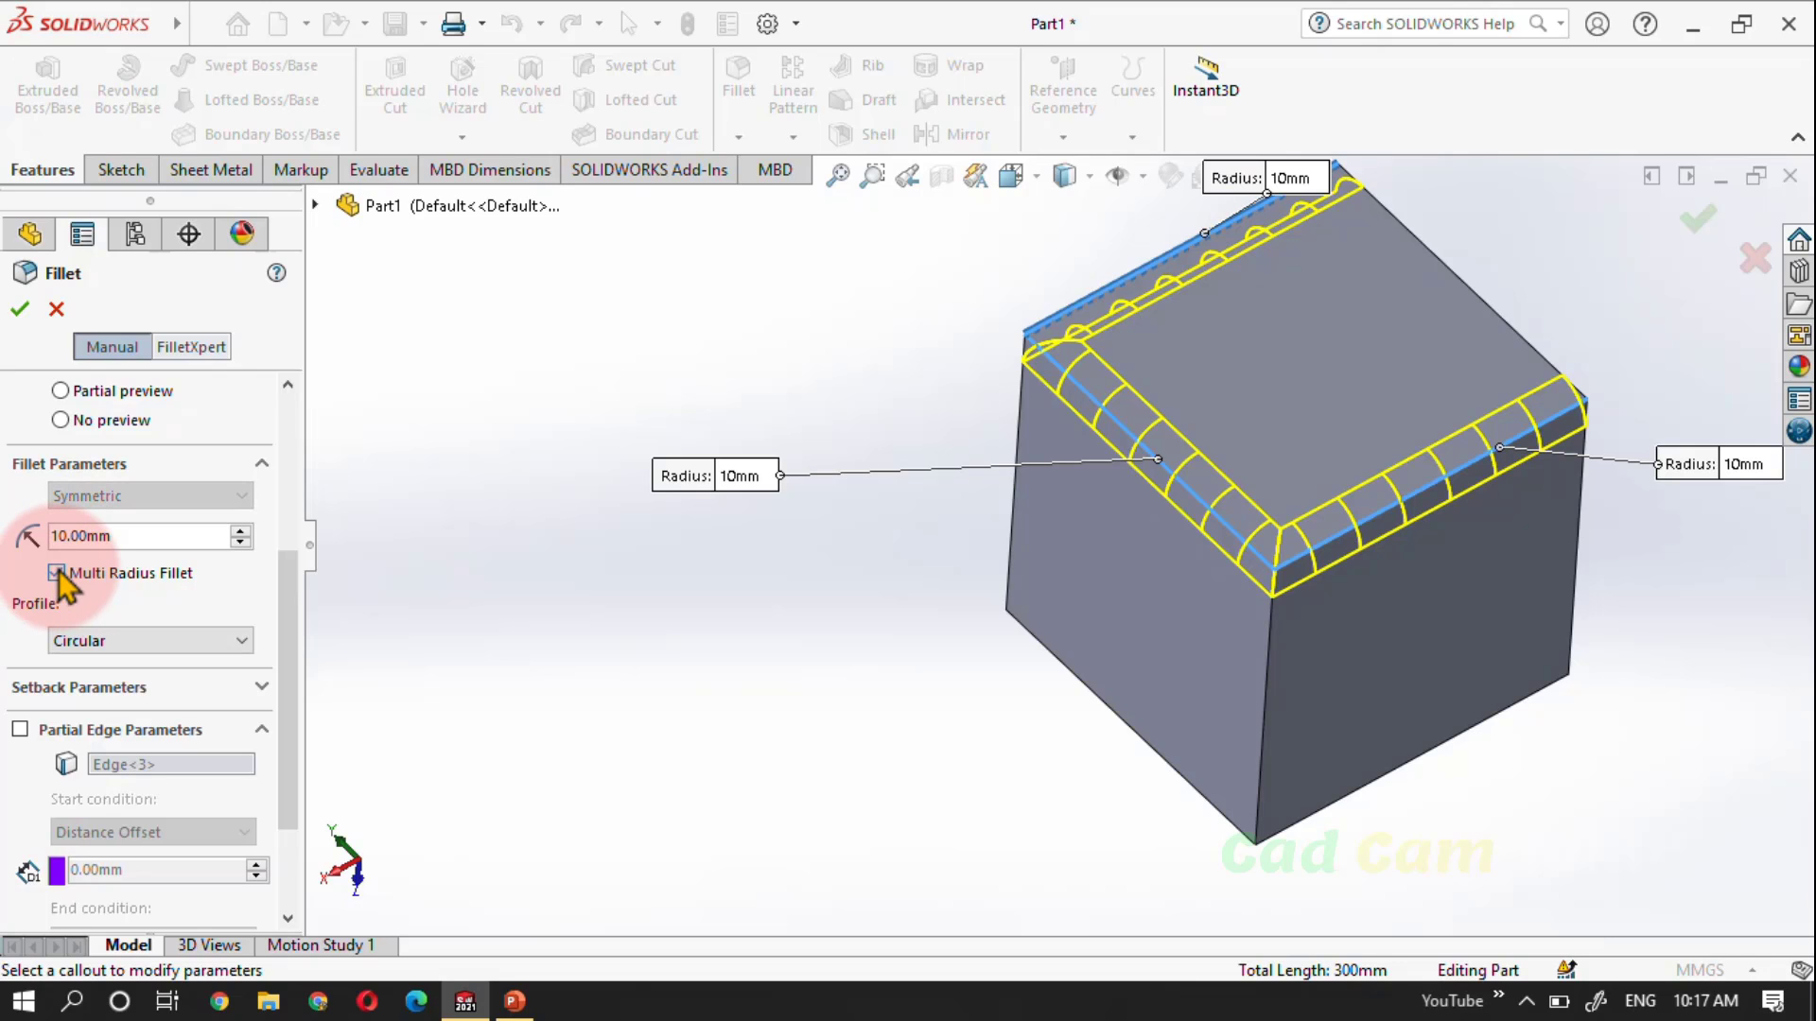
{"action": "scroll", "coordinate": [660, 559], "scroll_direction": "up", "scroll_amount": 2}
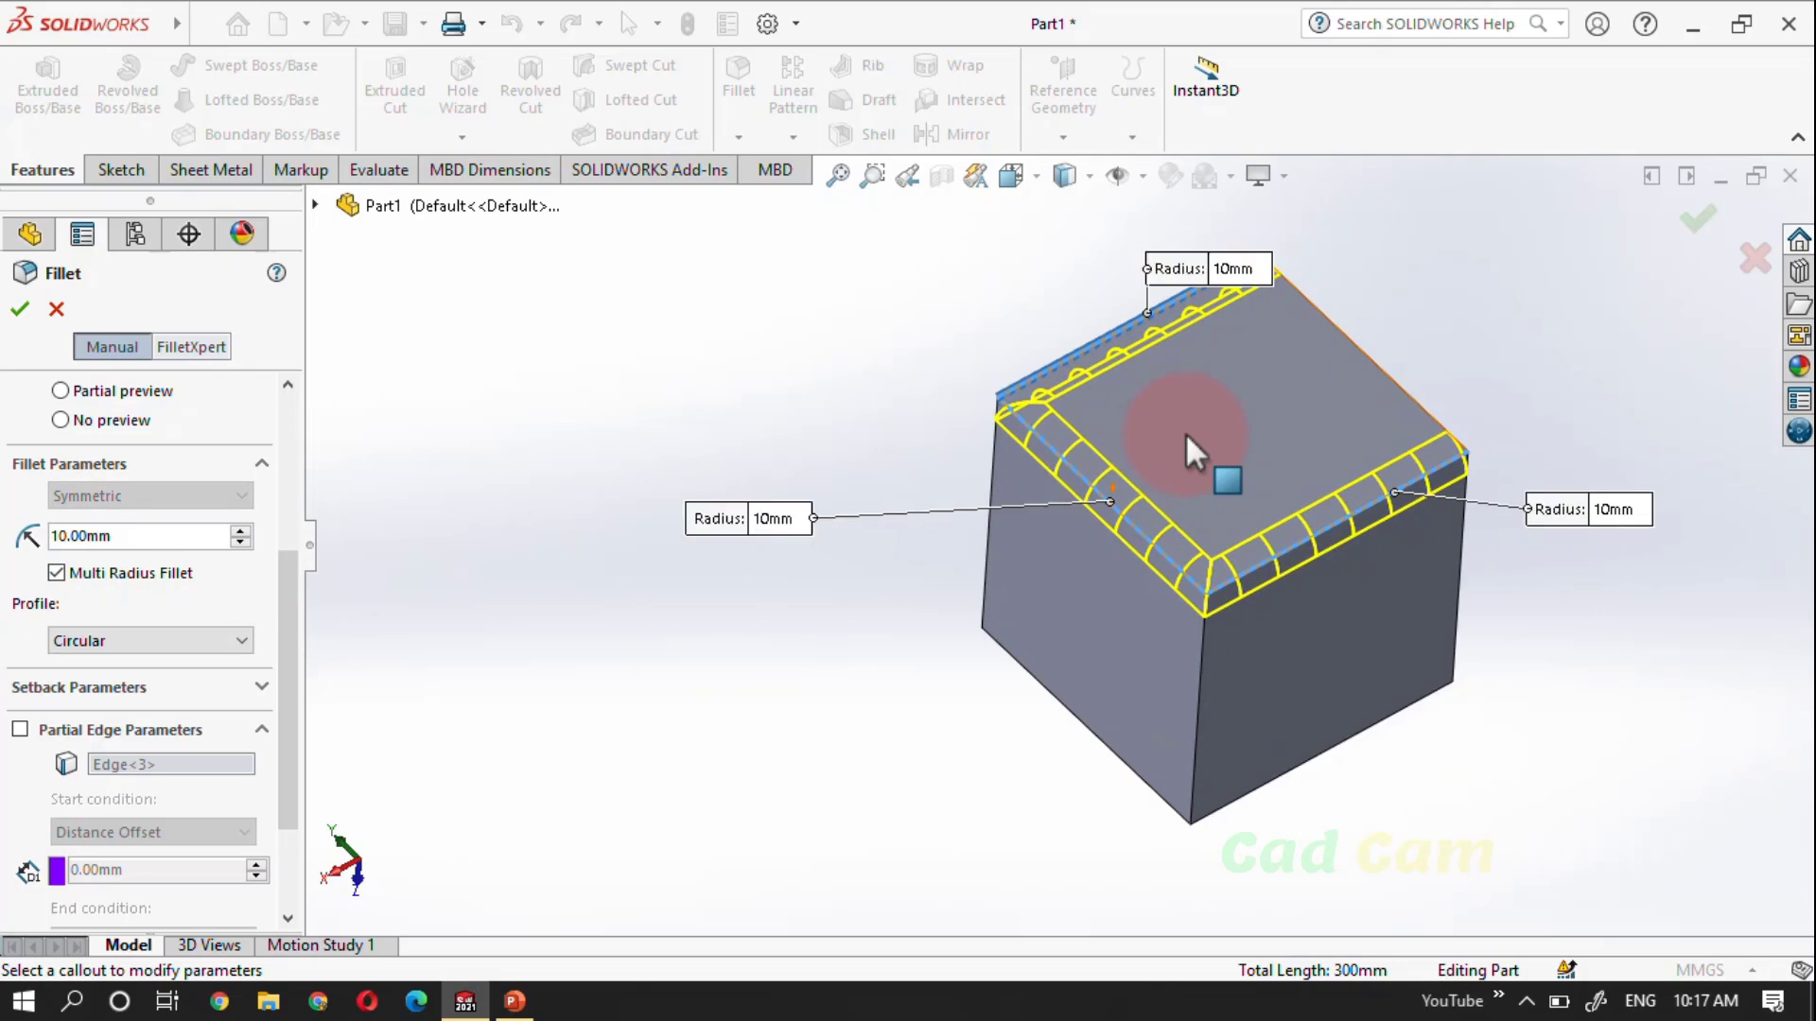
Set individual fillet radii of 15 mm on the front-right top edge and 30 mm on the back-left top edge
{"action": "scroll", "coordinate": [1182, 430], "scroll_direction": "down", "scroll_amount": 2}
{"action": "left_click", "coordinate": [1672, 526]}
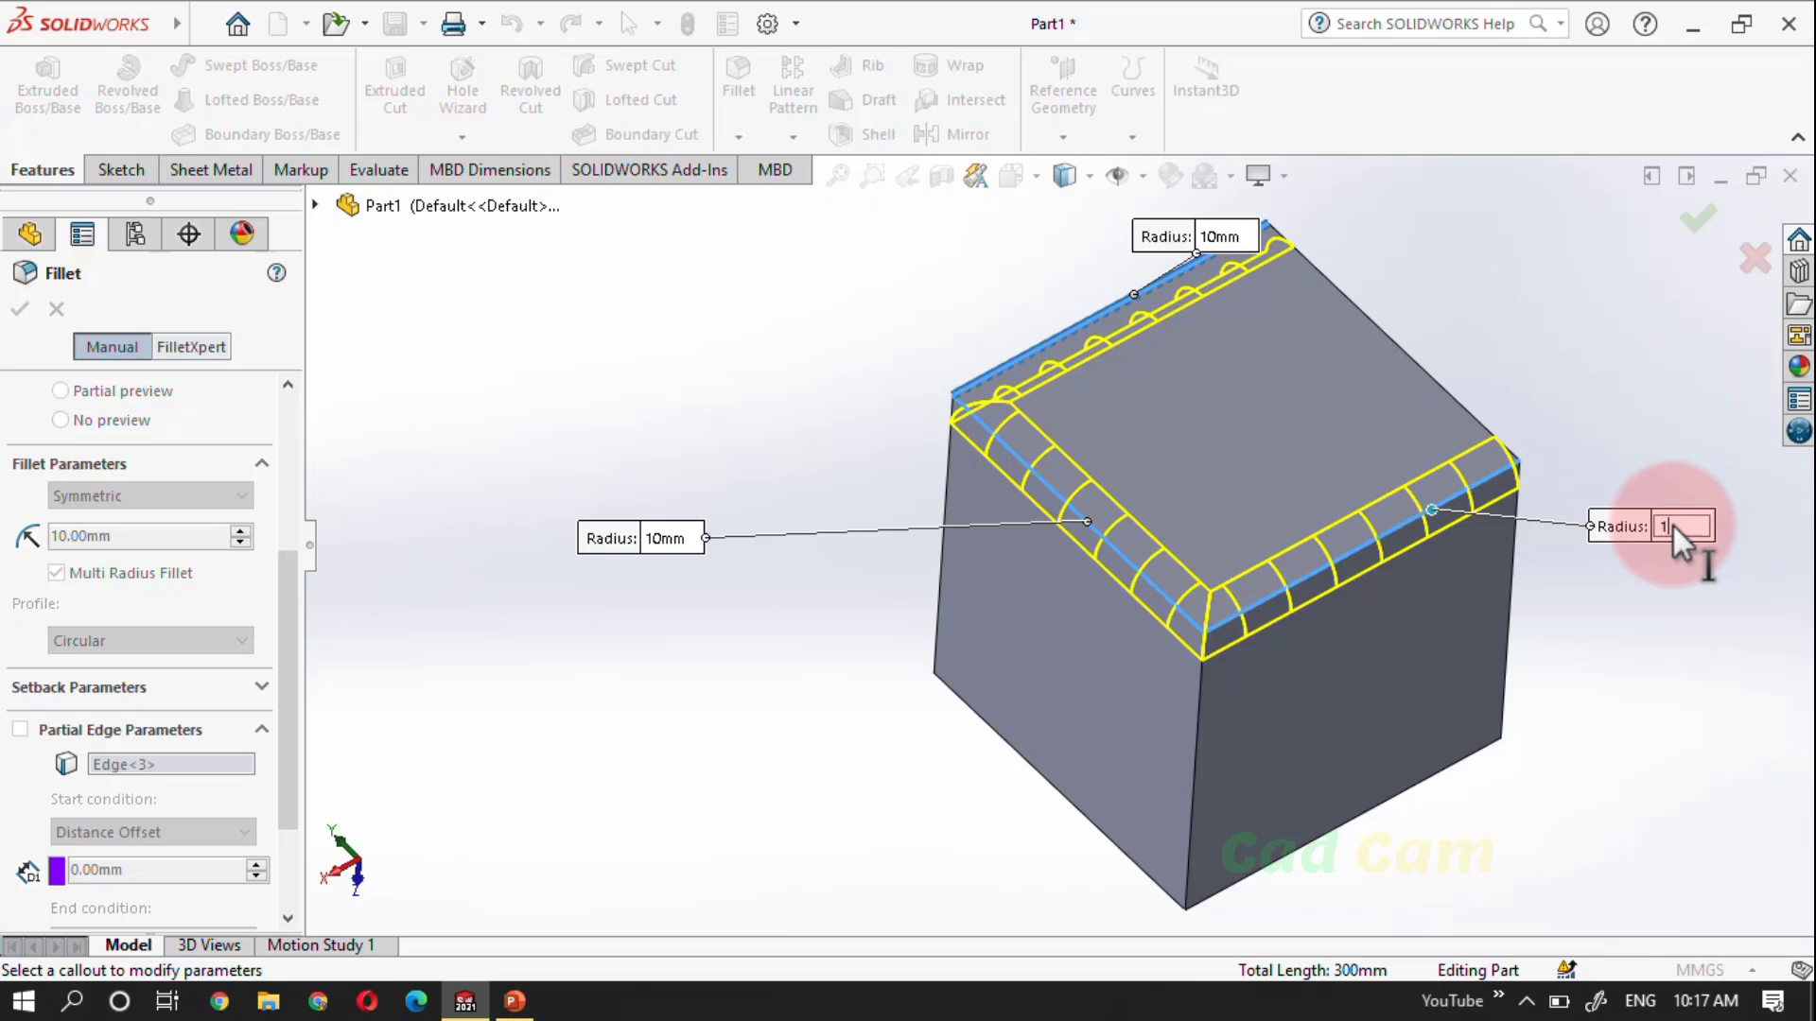
{"action": "key", "text": "Return"}
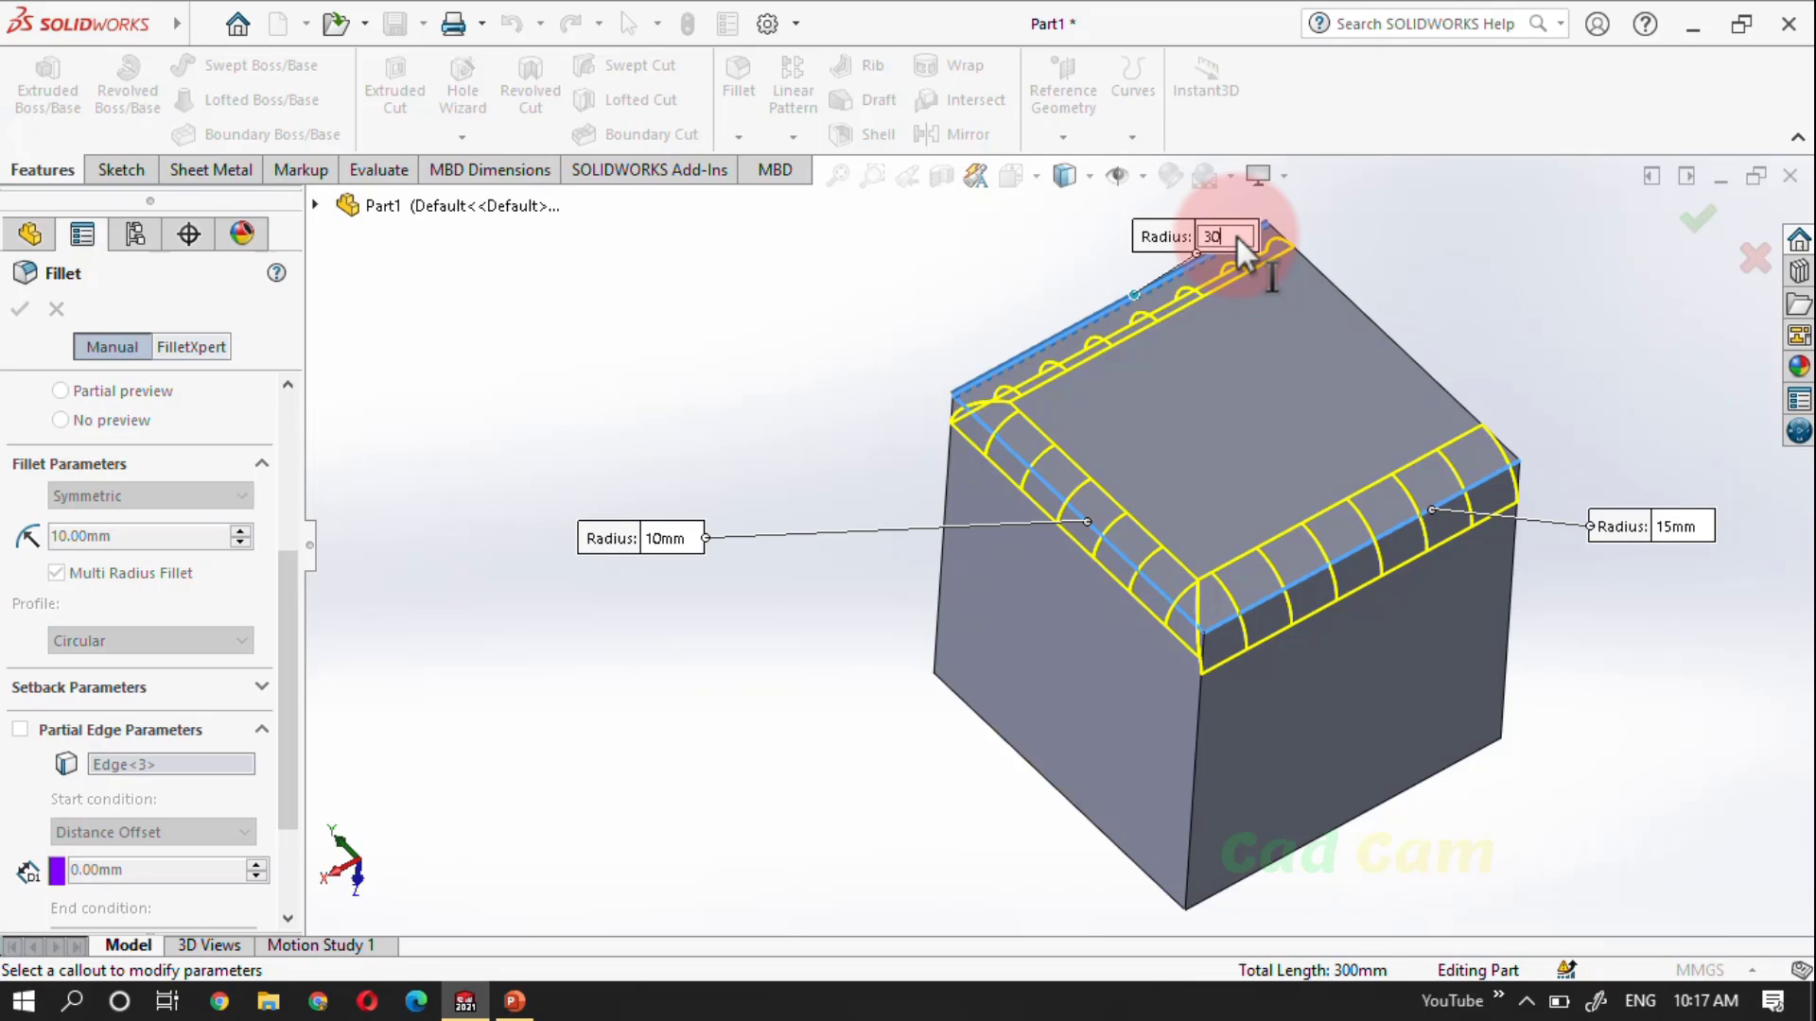
{"action": "key", "text": "Return"}
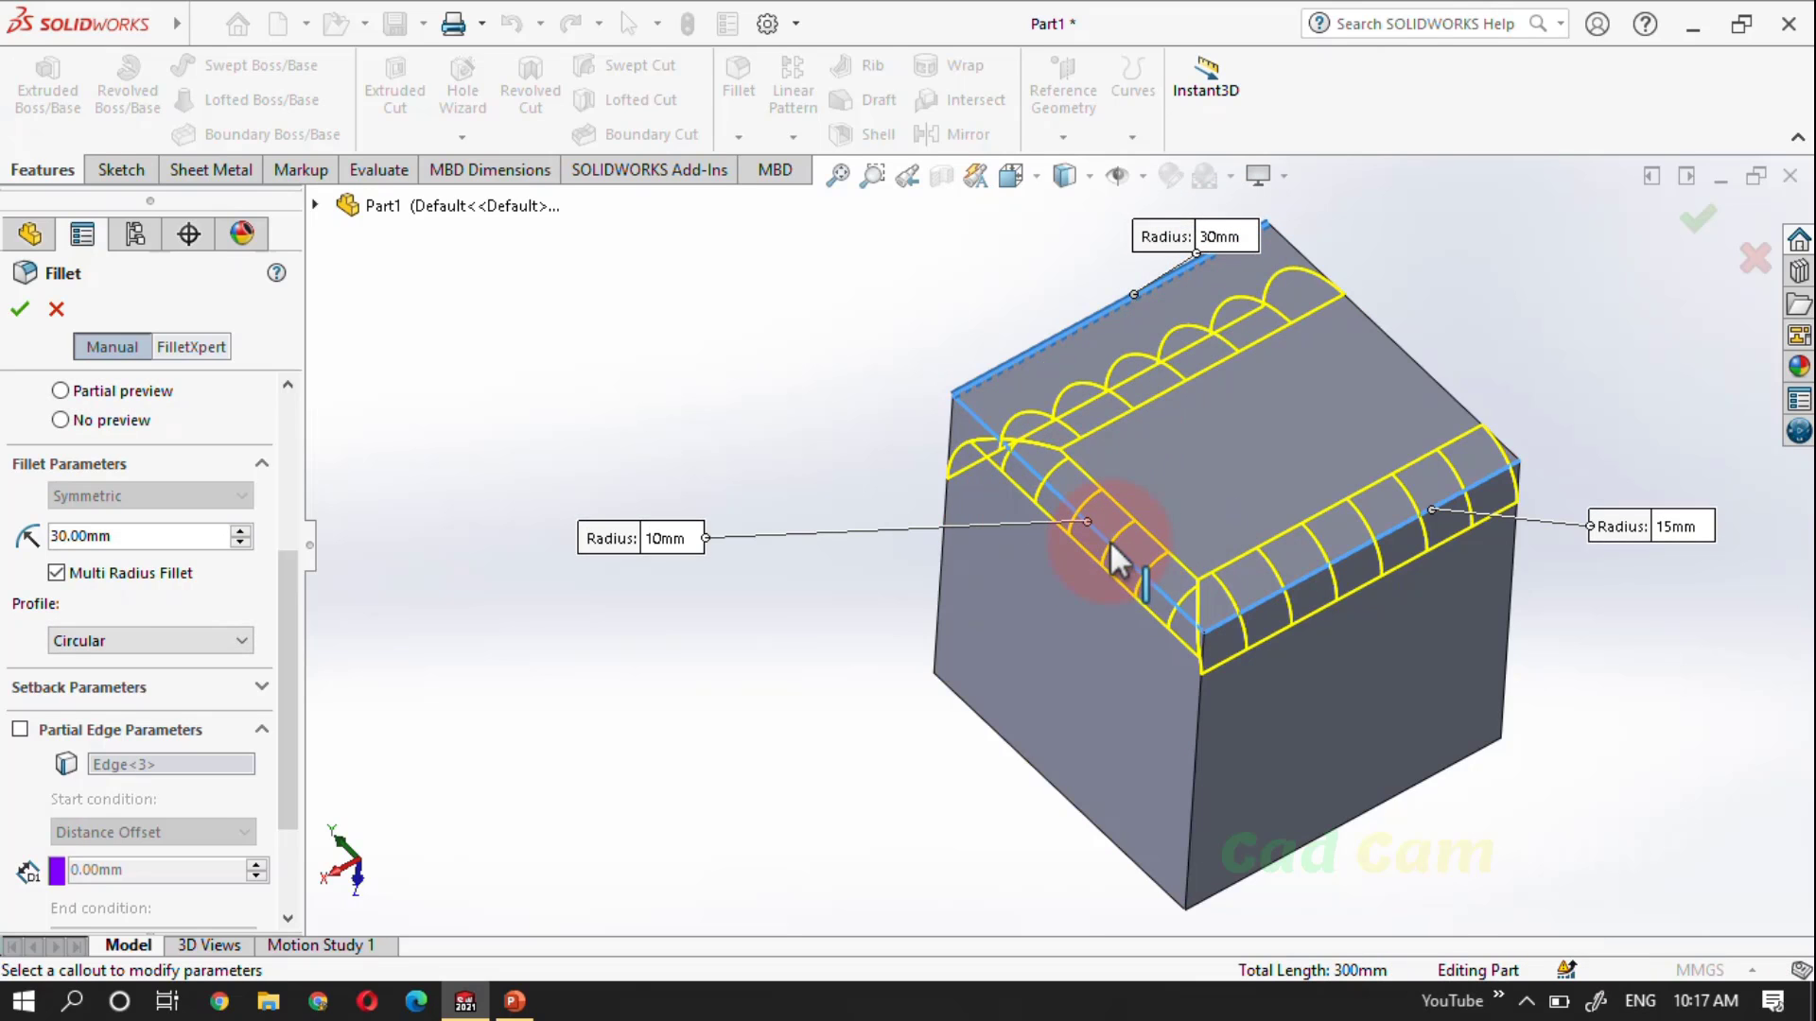
{"action": "left_click", "coordinate": [828, 560]}
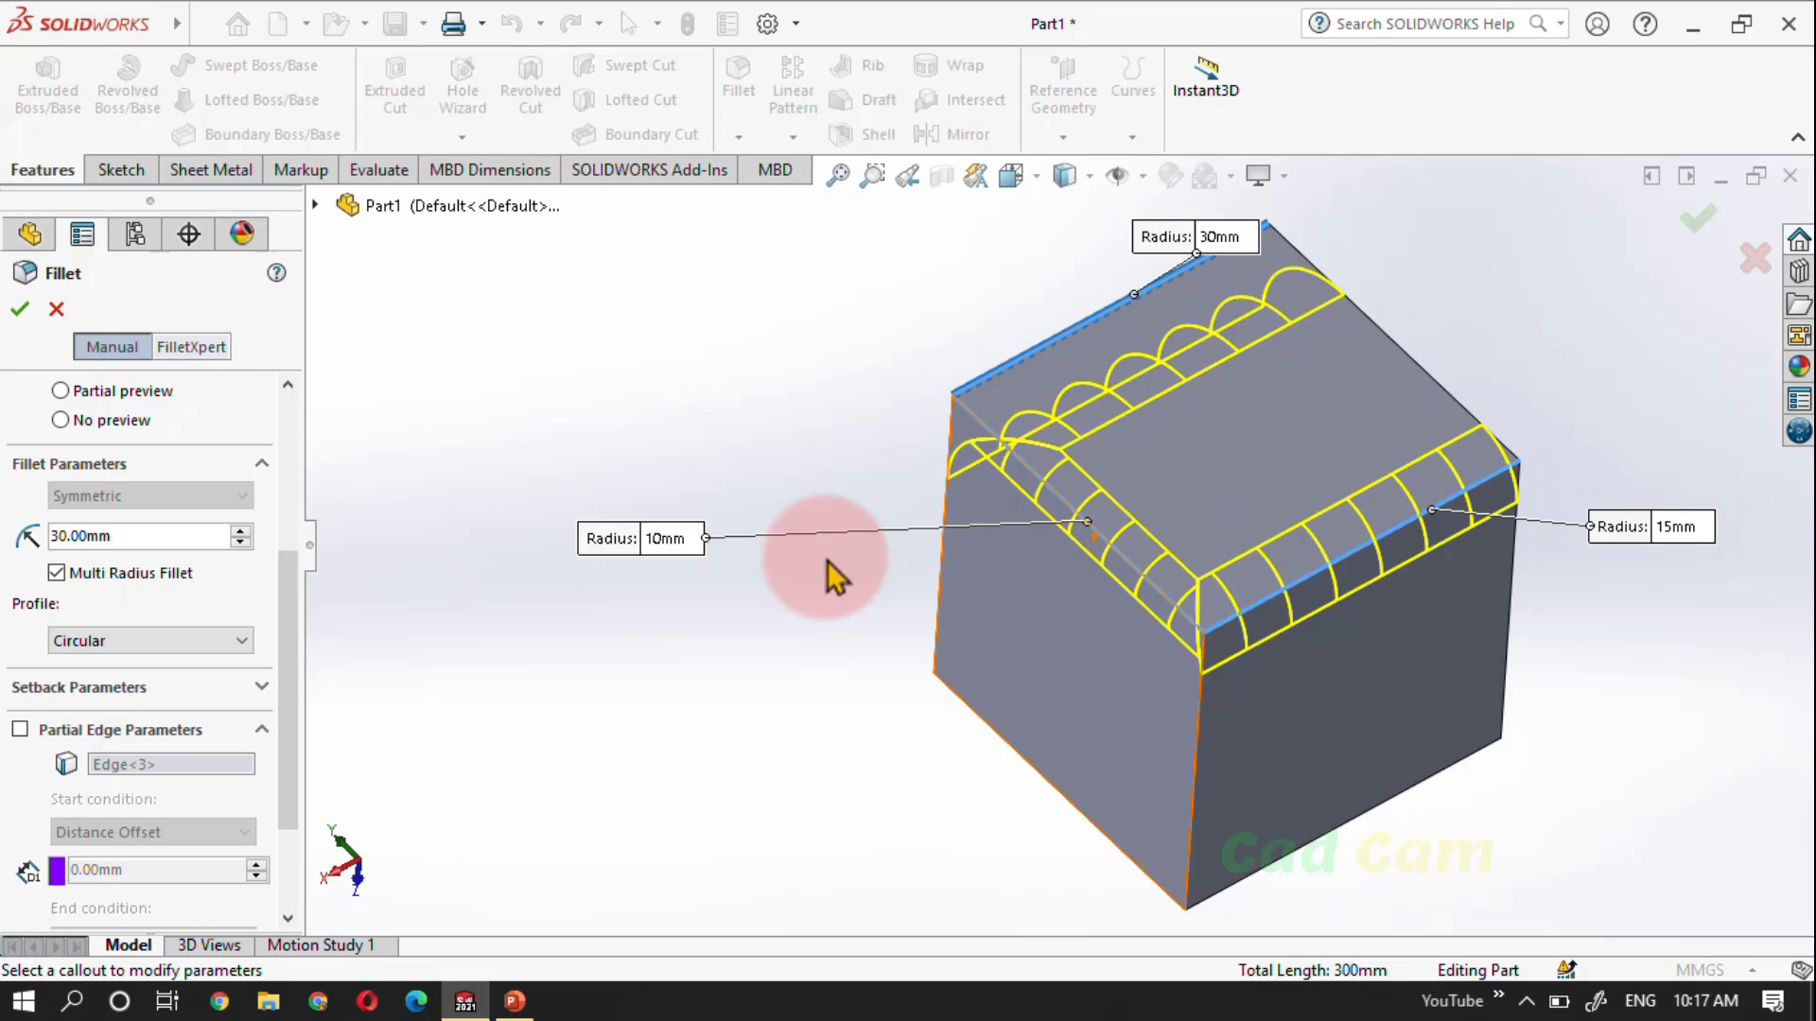
Turn off Multi Radius Fillet and change the fillet from symmetric to asymmetric, comparing both methods
{"action": "left_click", "coordinate": [125, 569]}
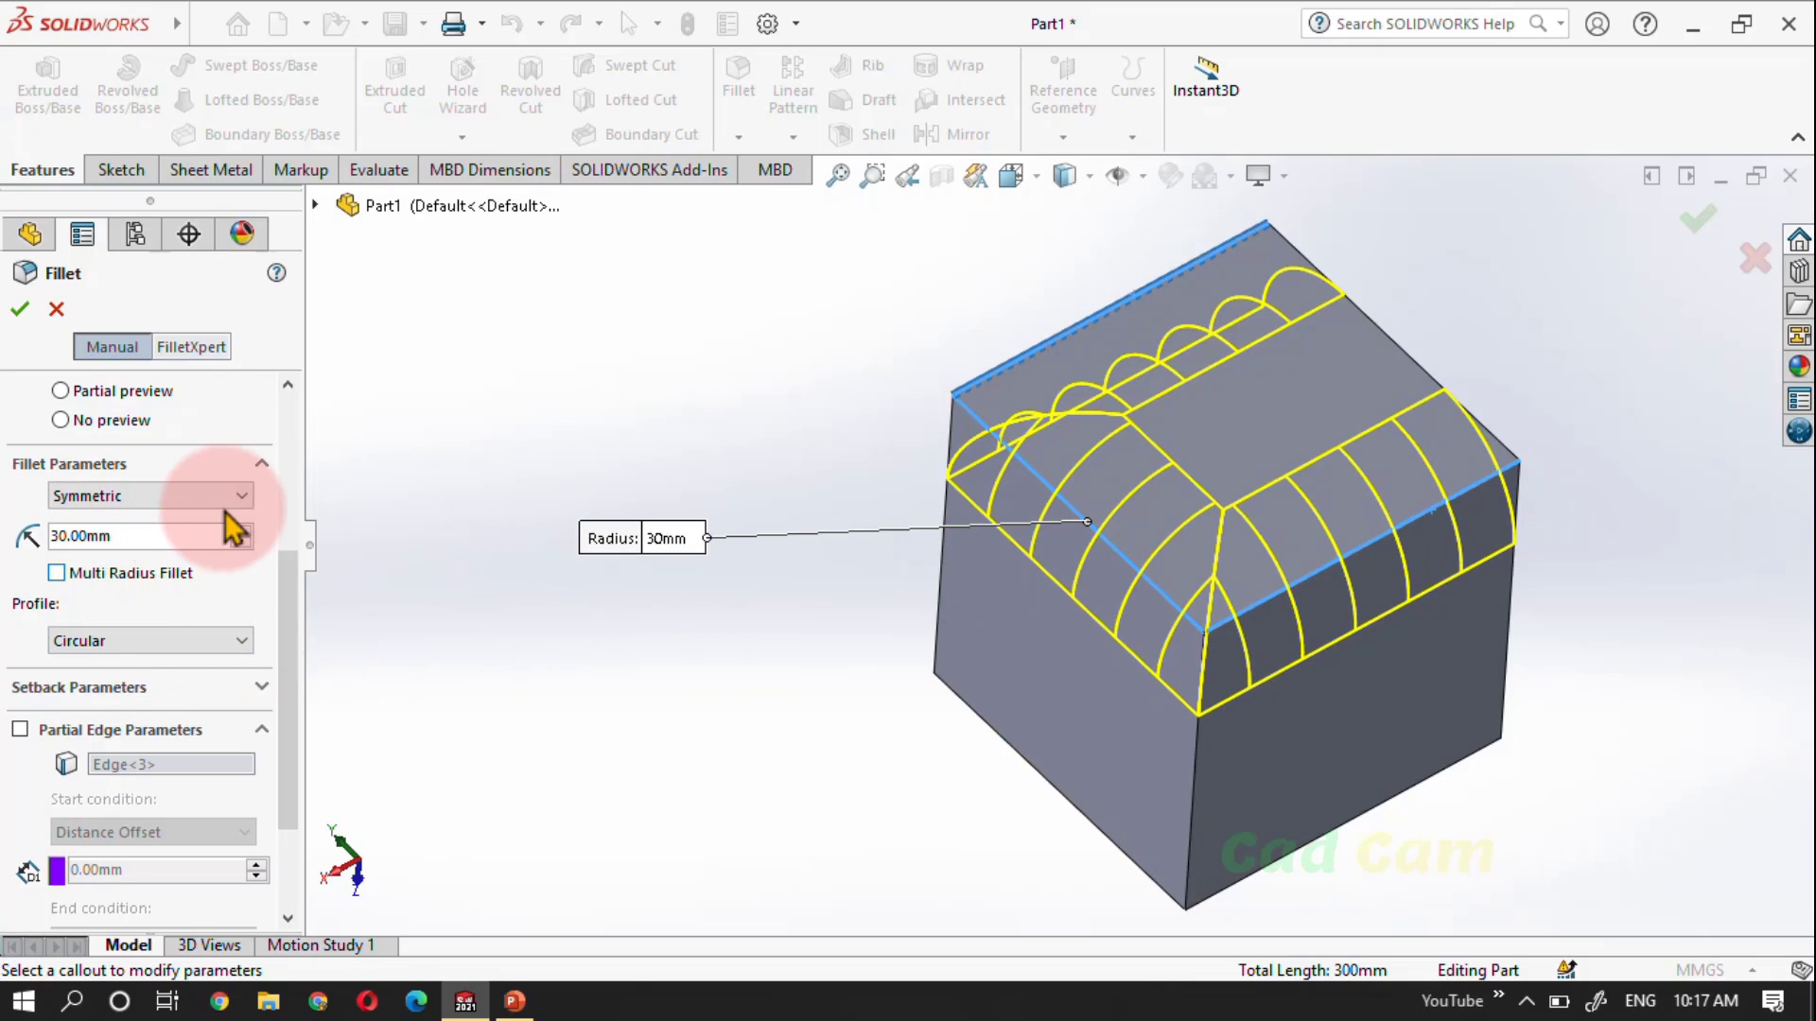
{"action": "left_click", "coordinate": [241, 498]}
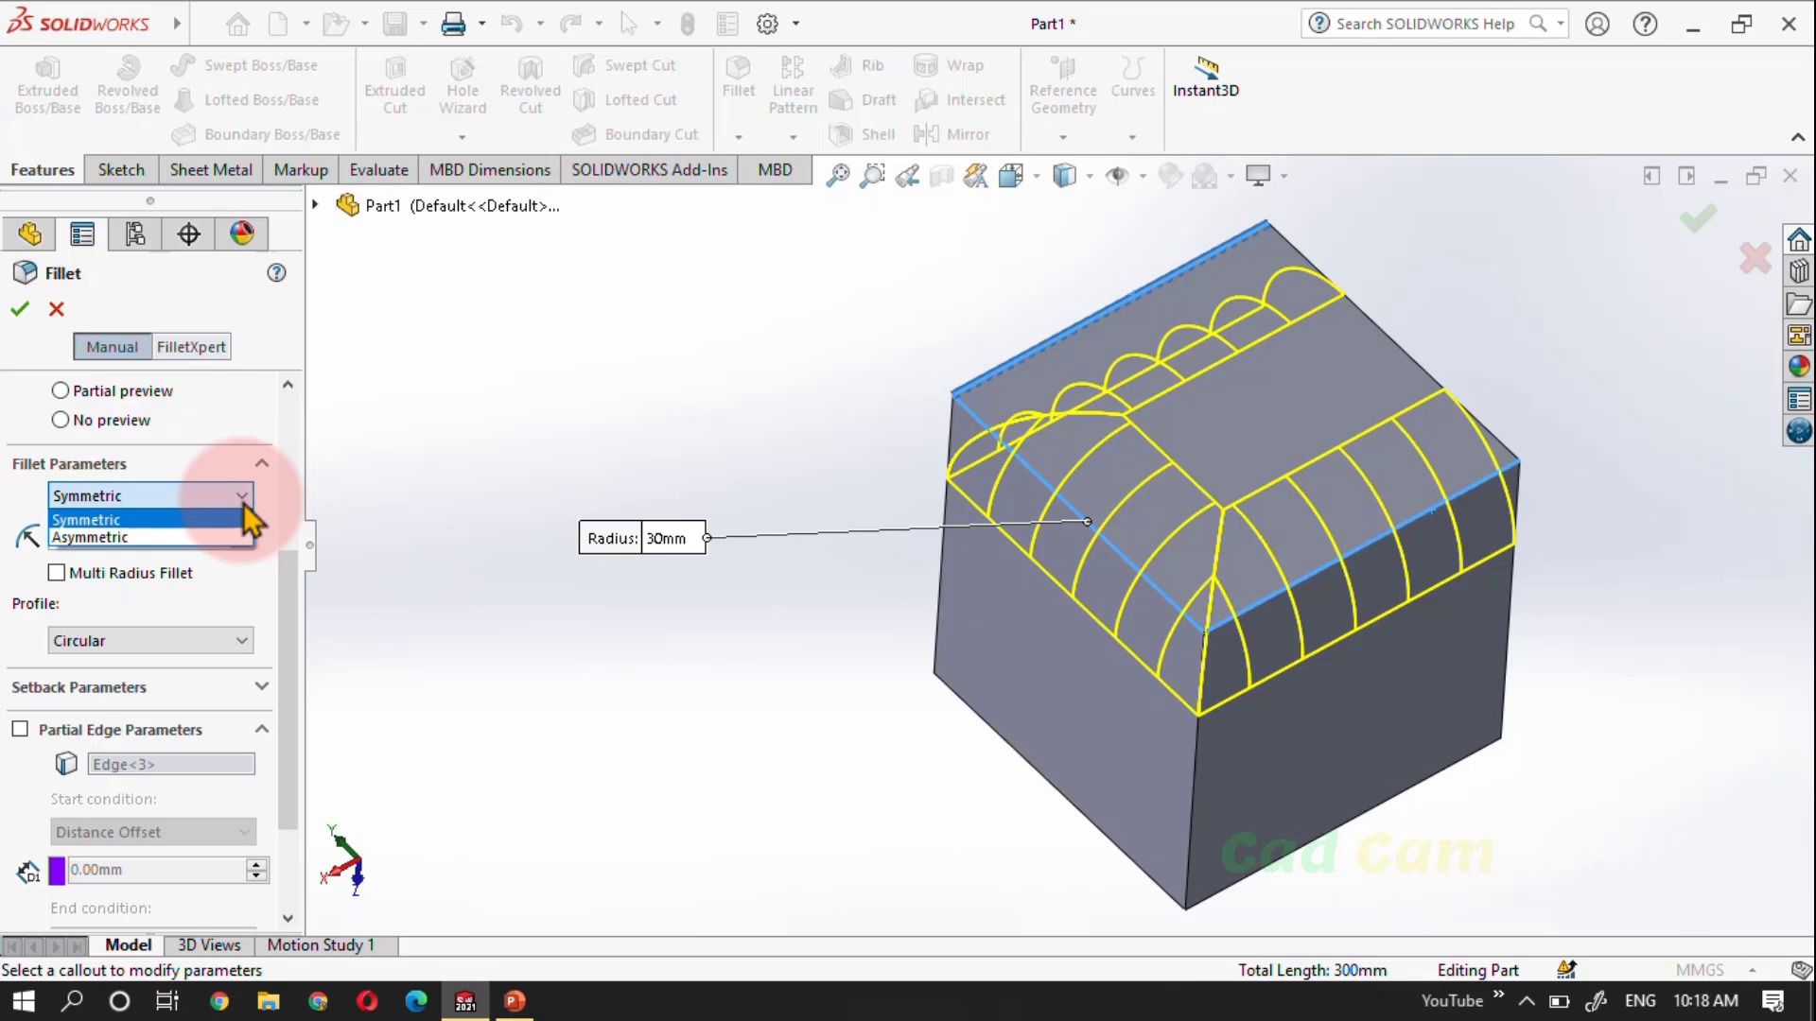
{"action": "left_click", "coordinate": [227, 536]}
{"action": "left_click", "coordinate": [242, 495]}
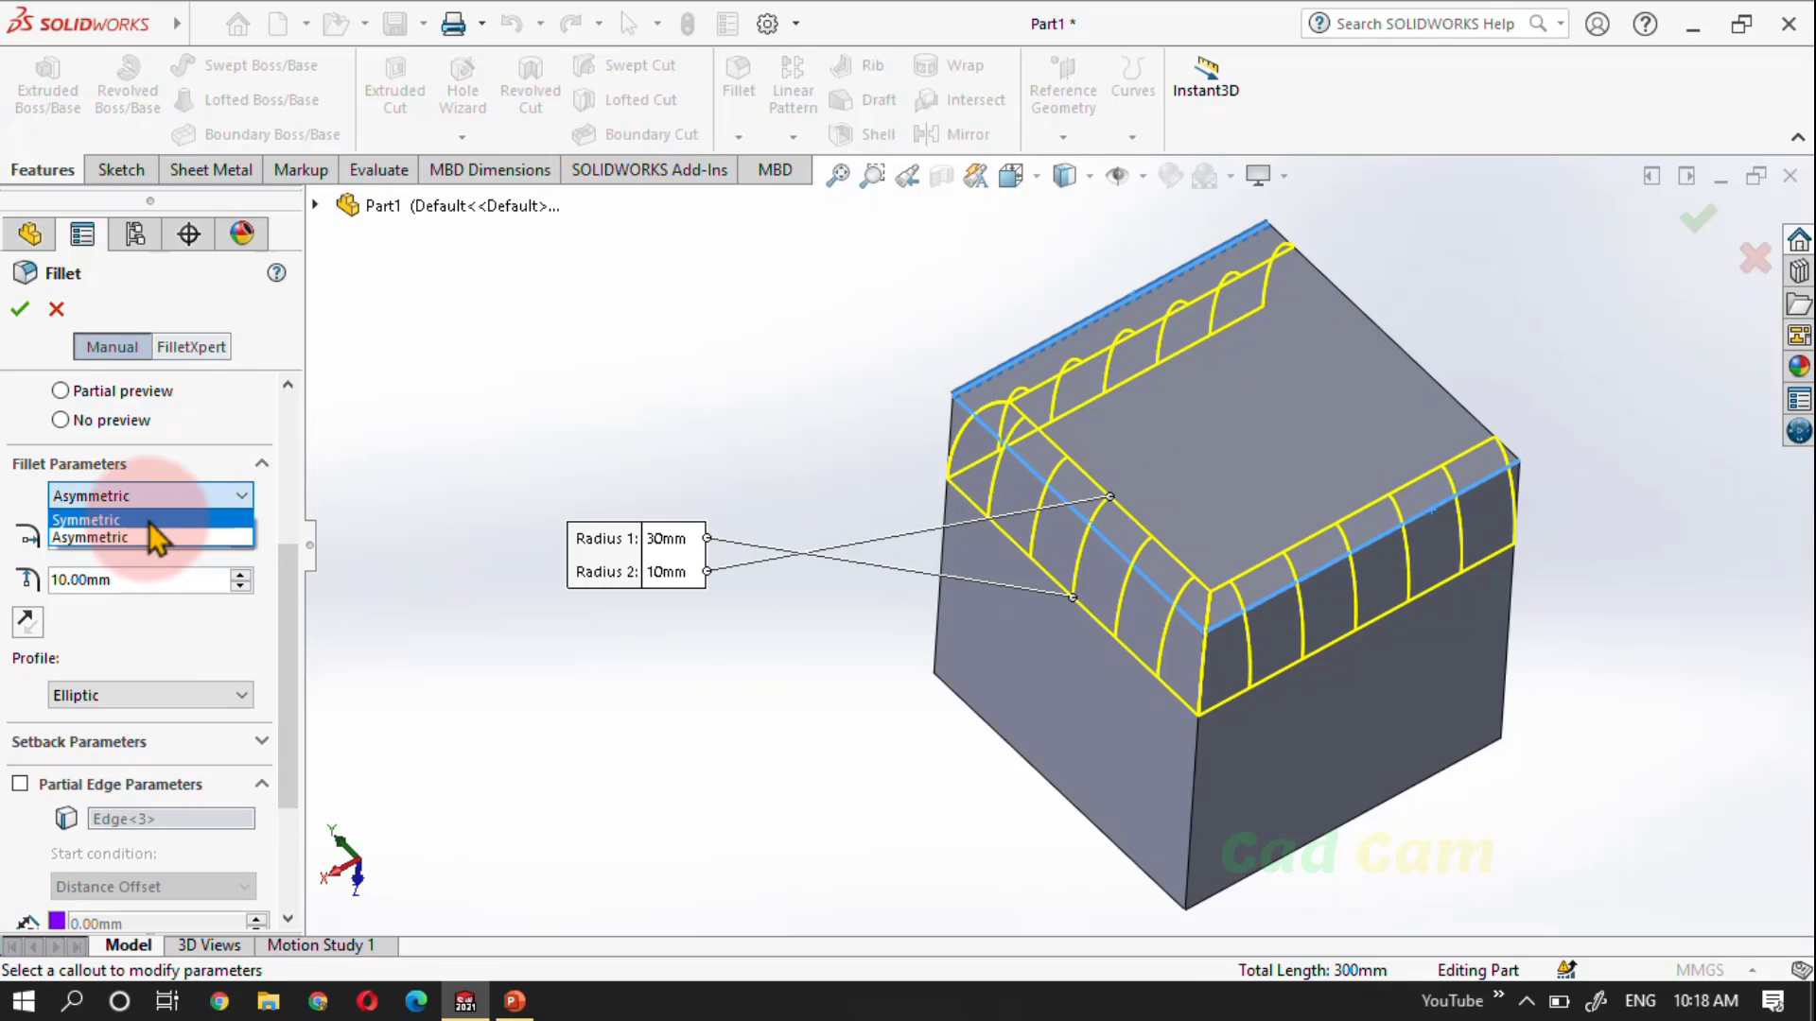
{"action": "left_click", "coordinate": [151, 519]}
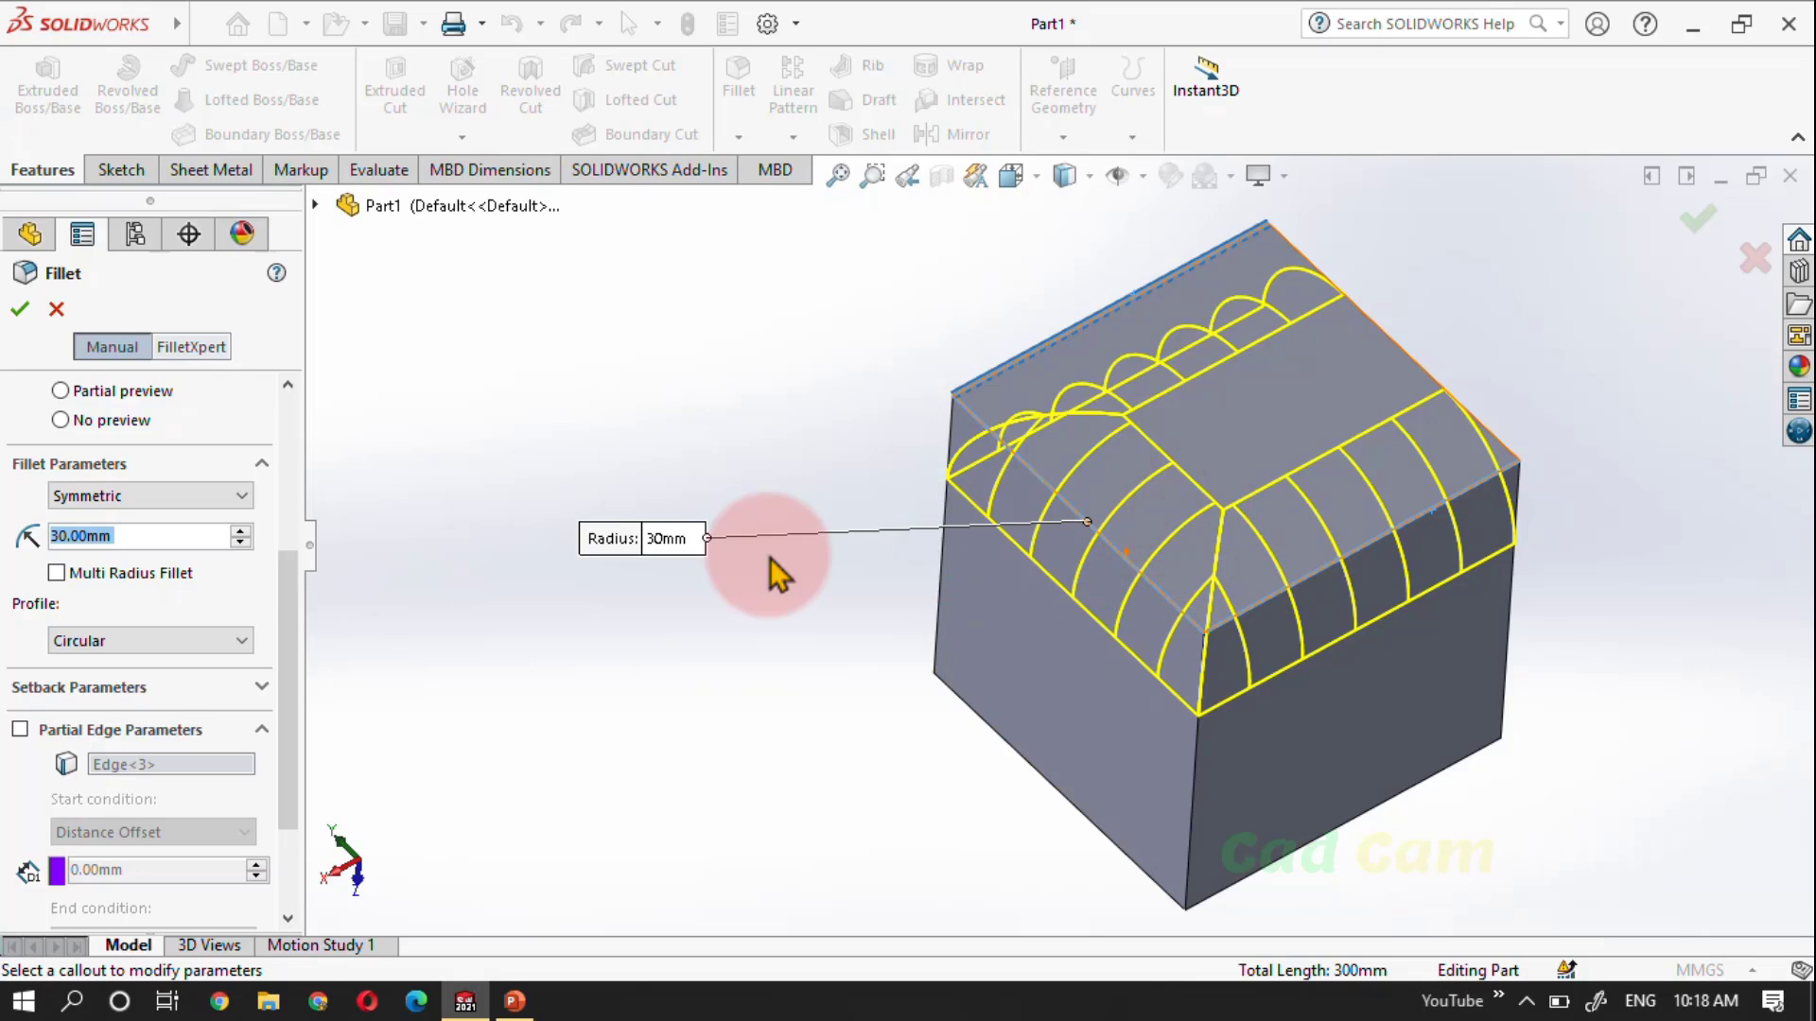
{"action": "left_click", "coordinate": [231, 497]}
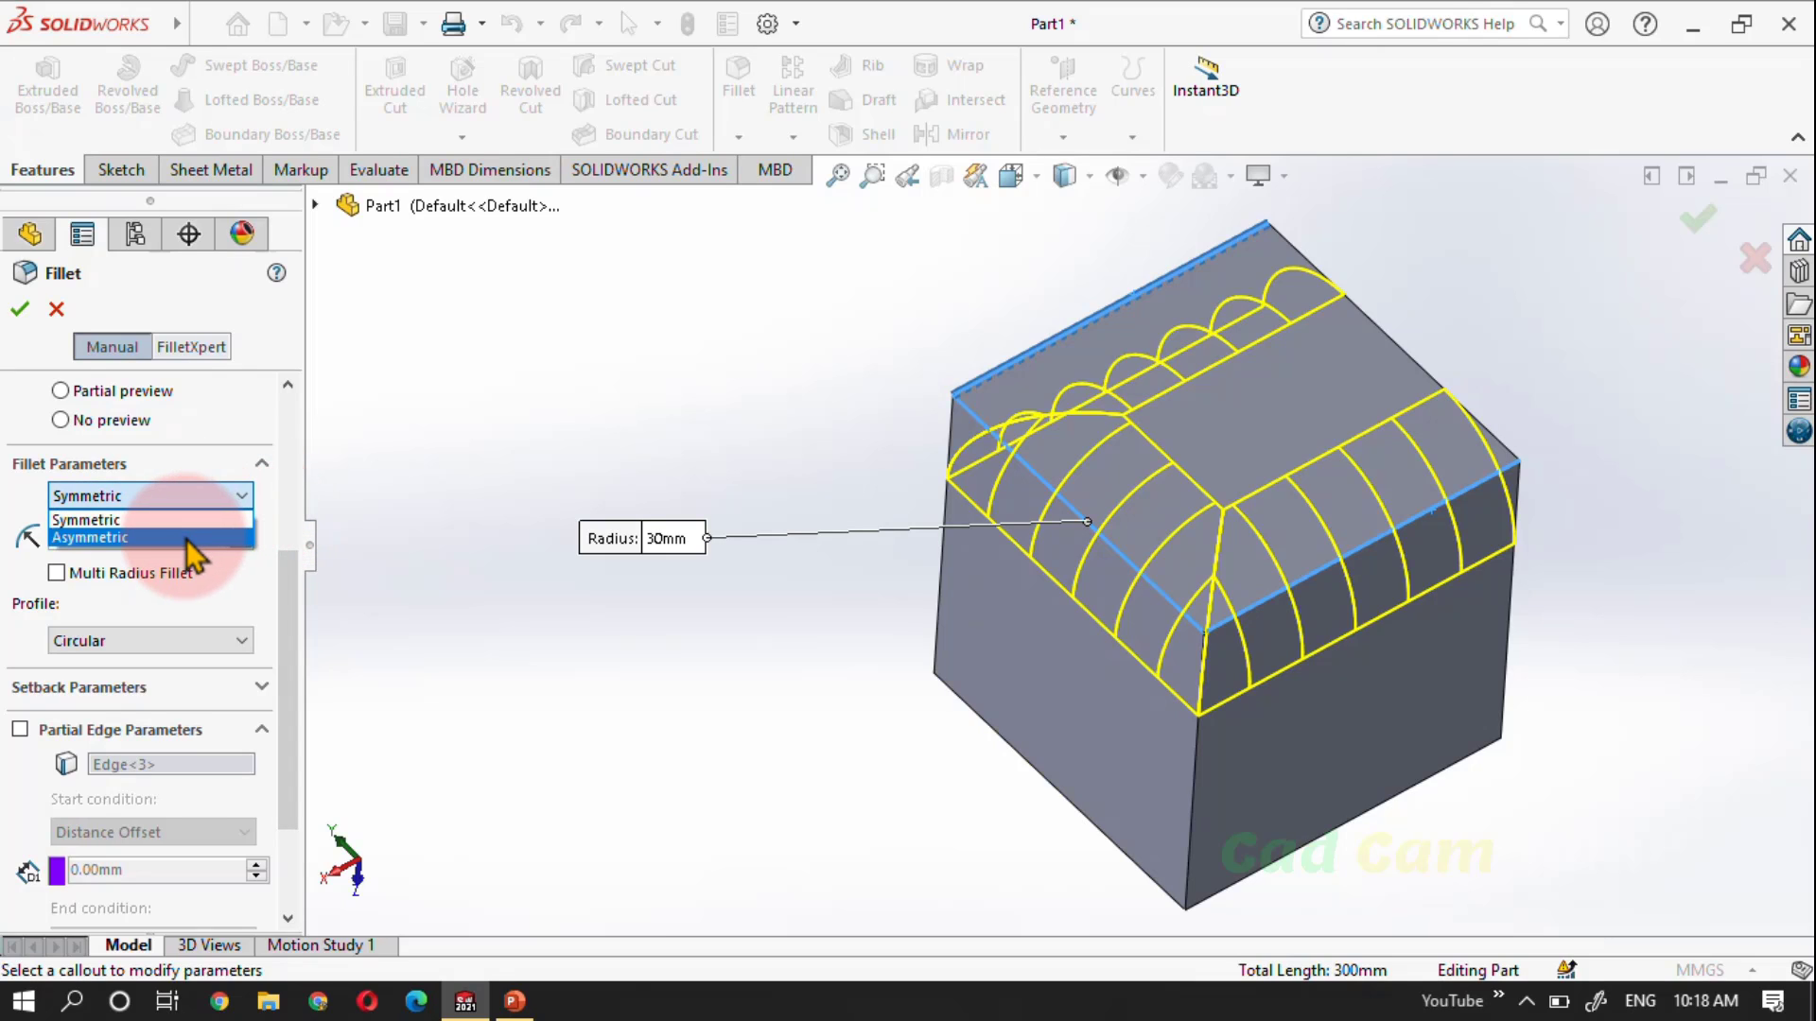
{"action": "left_click", "coordinate": [186, 538]}
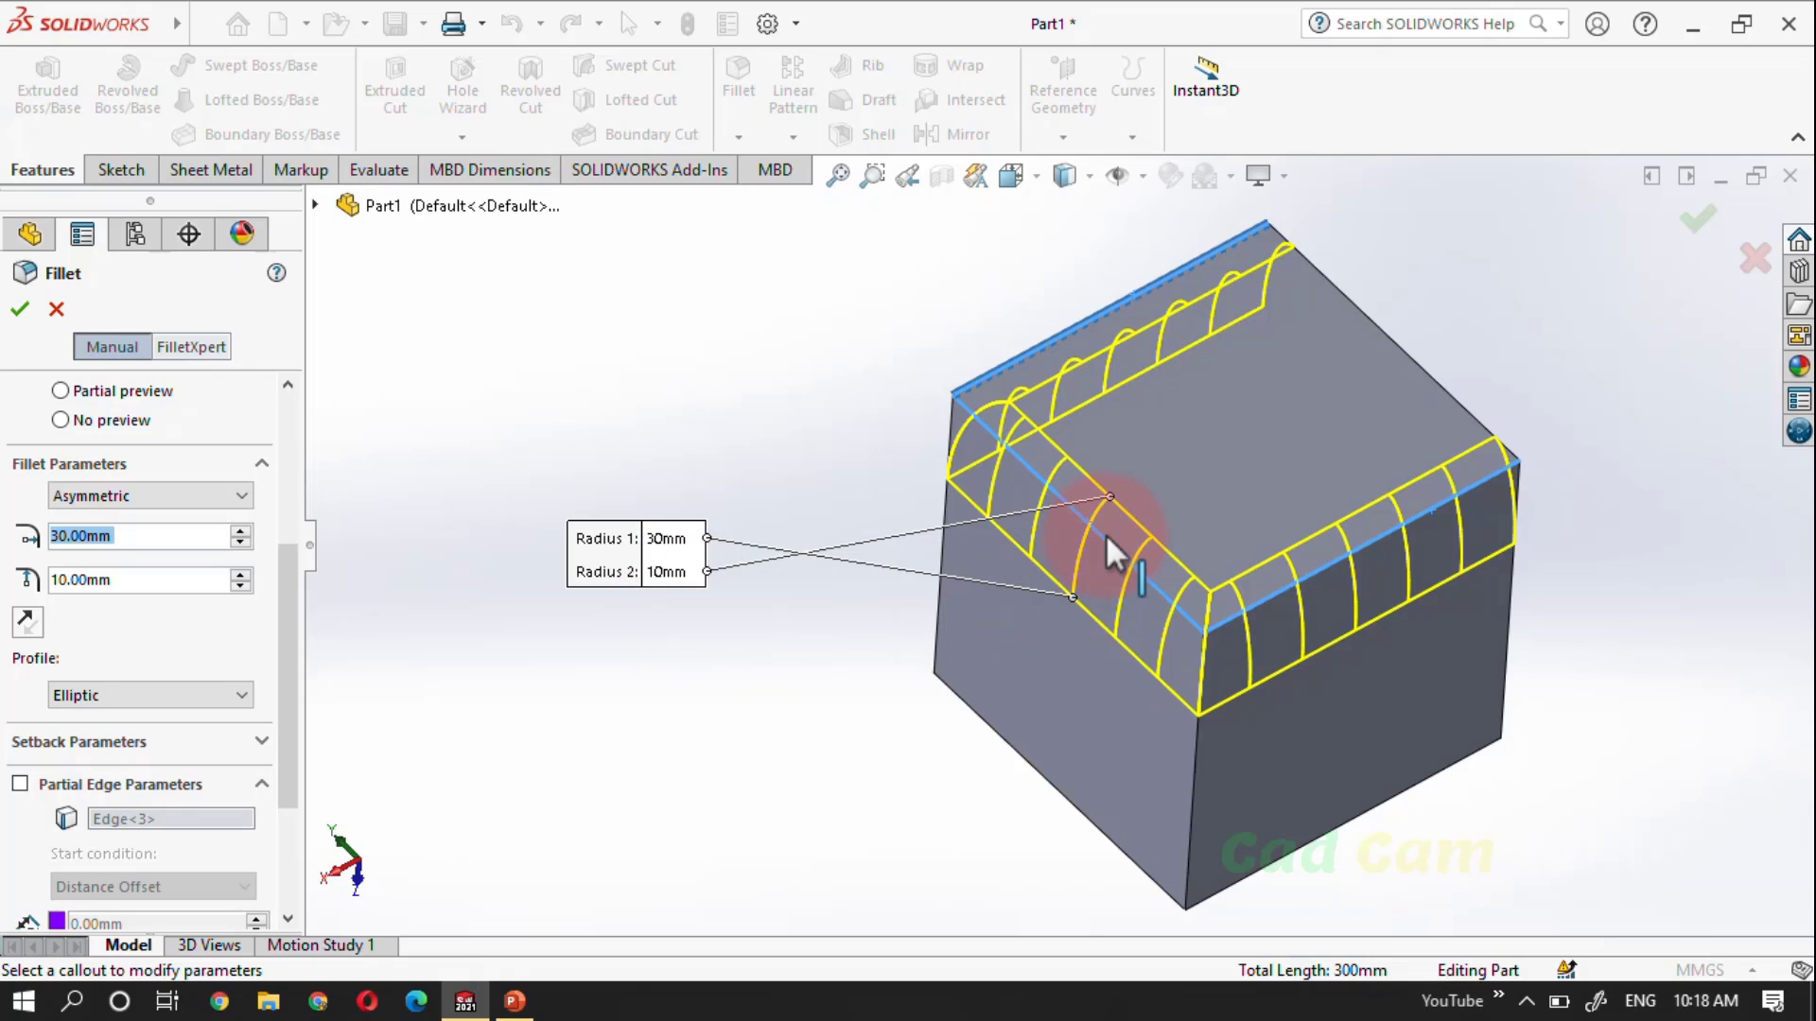
Set the asymmetric fillet's second radius to 20 mm and reverse the radius direction
{"action": "left_click", "coordinate": [683, 571]}
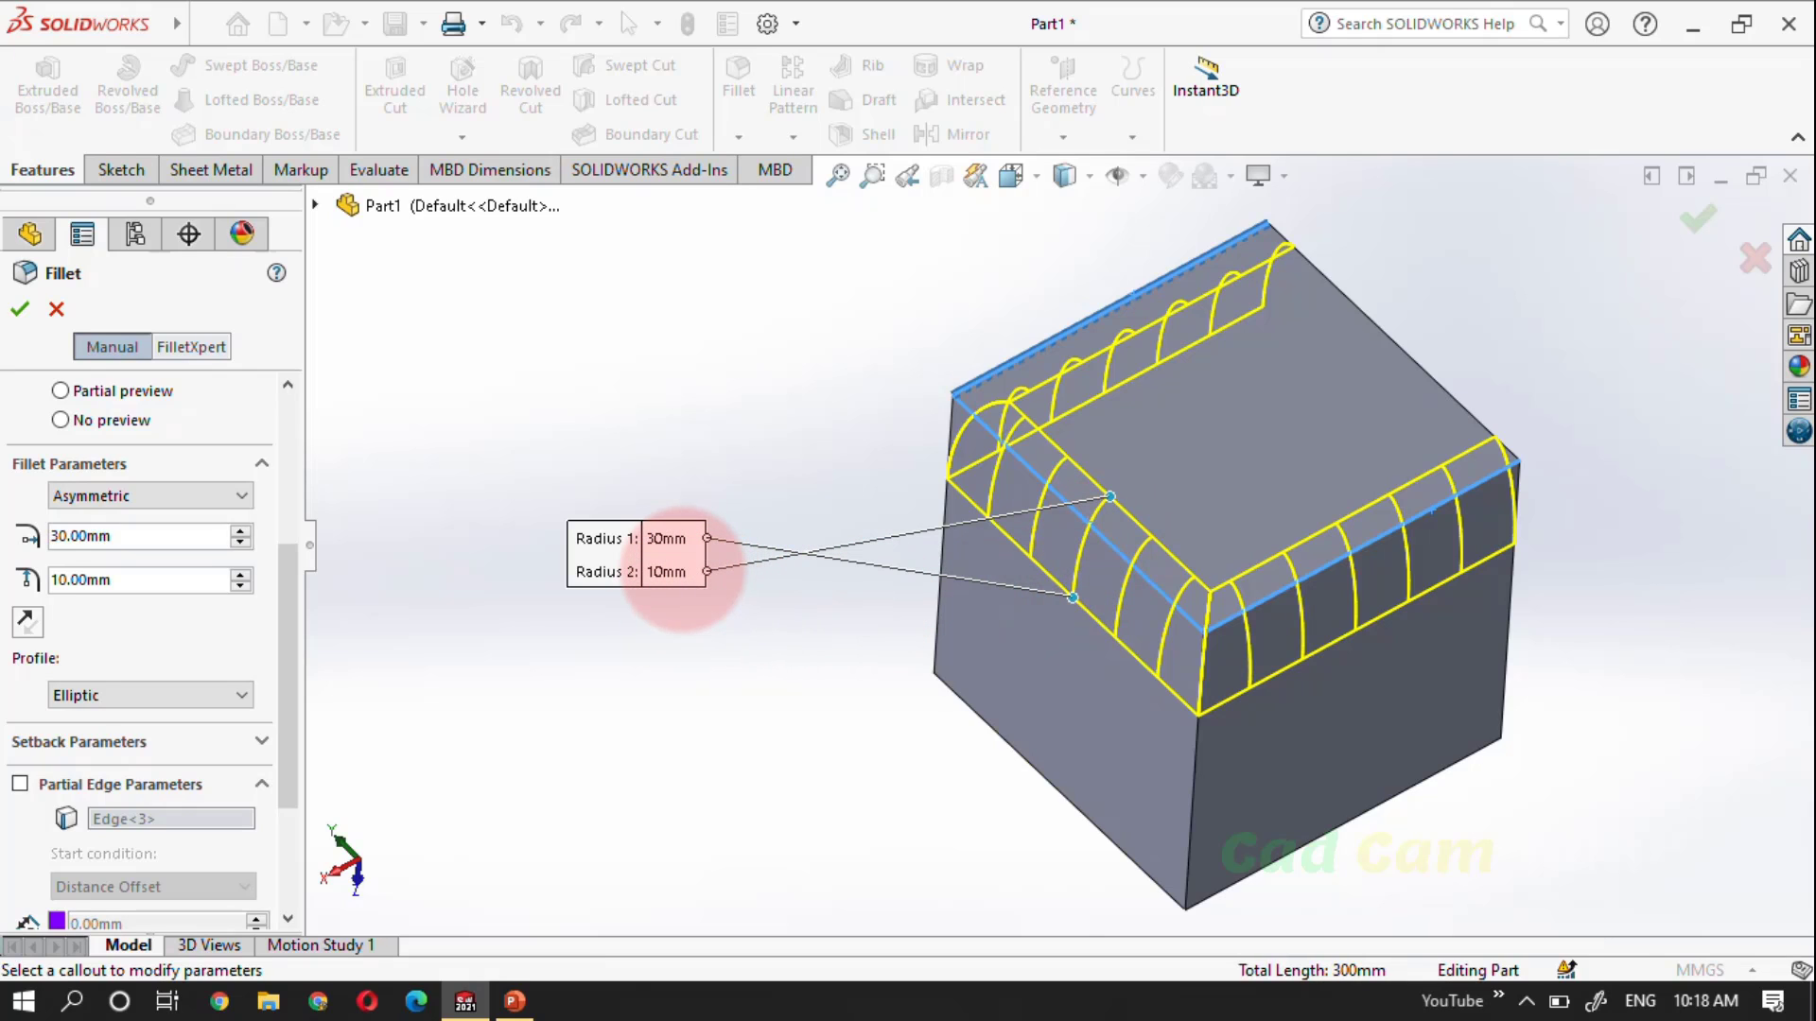
{"action": "type", "text": "20"}
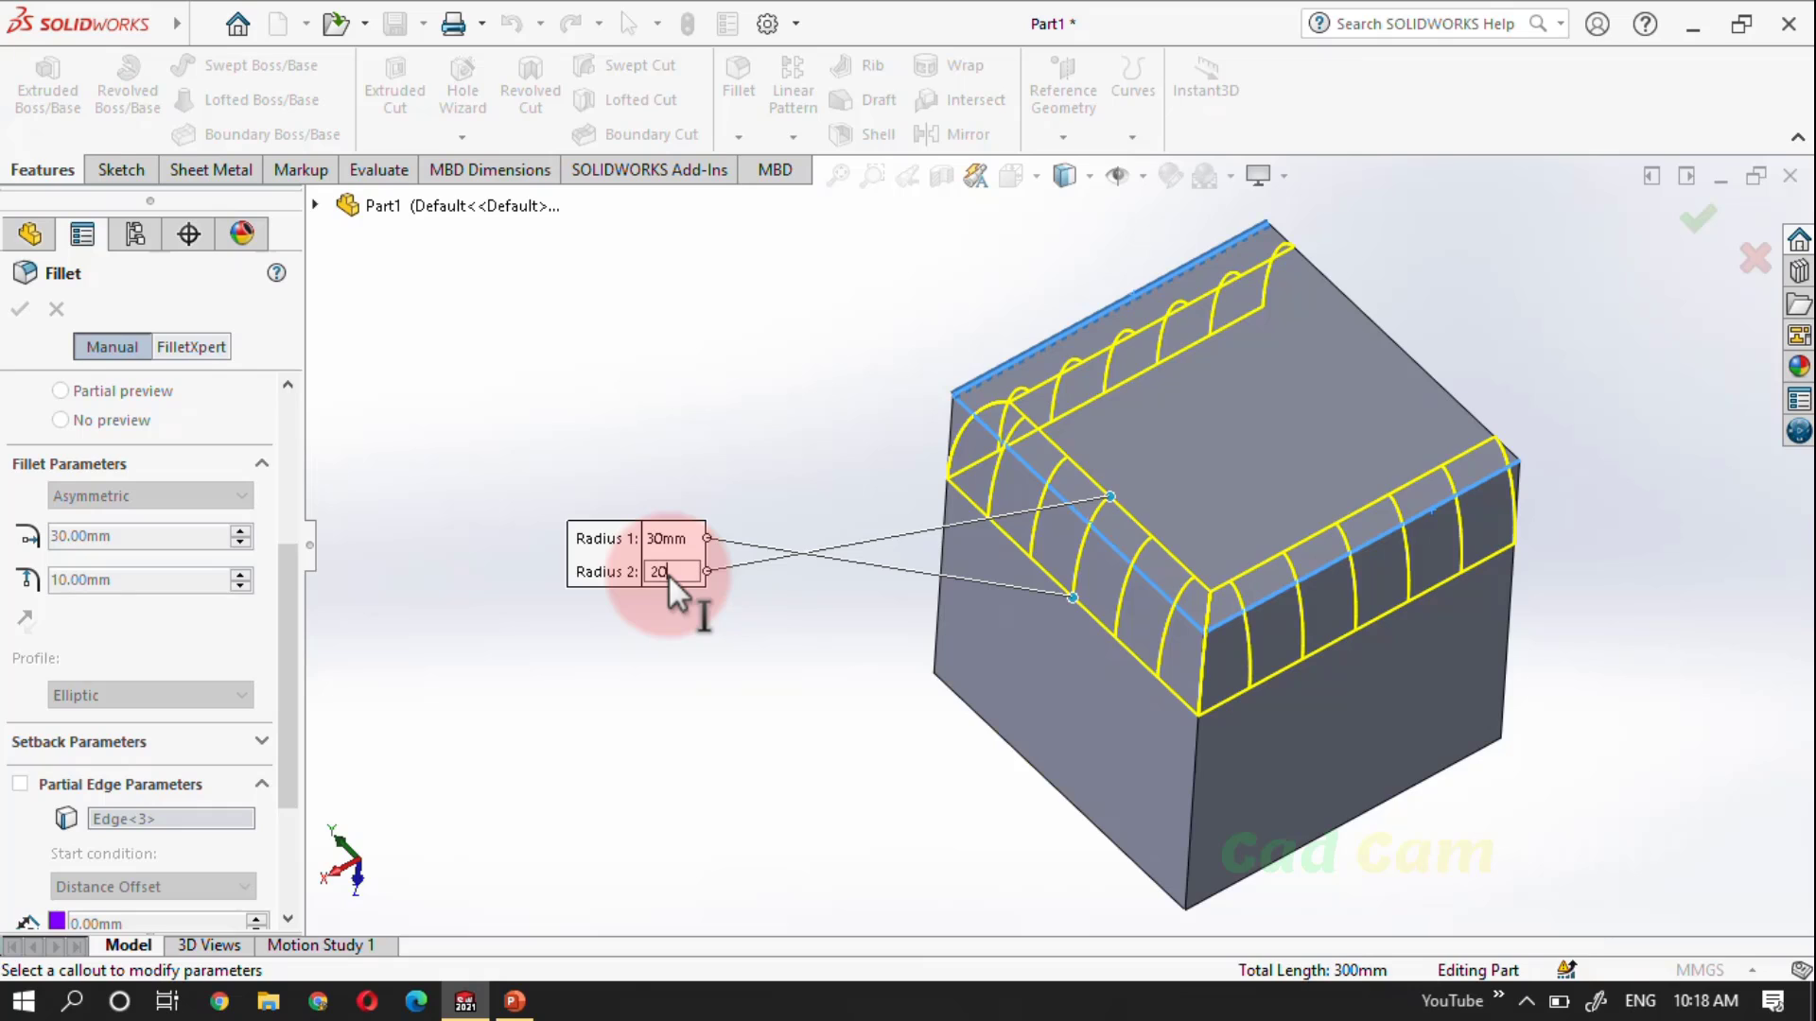
{"action": "key", "text": "Return"}
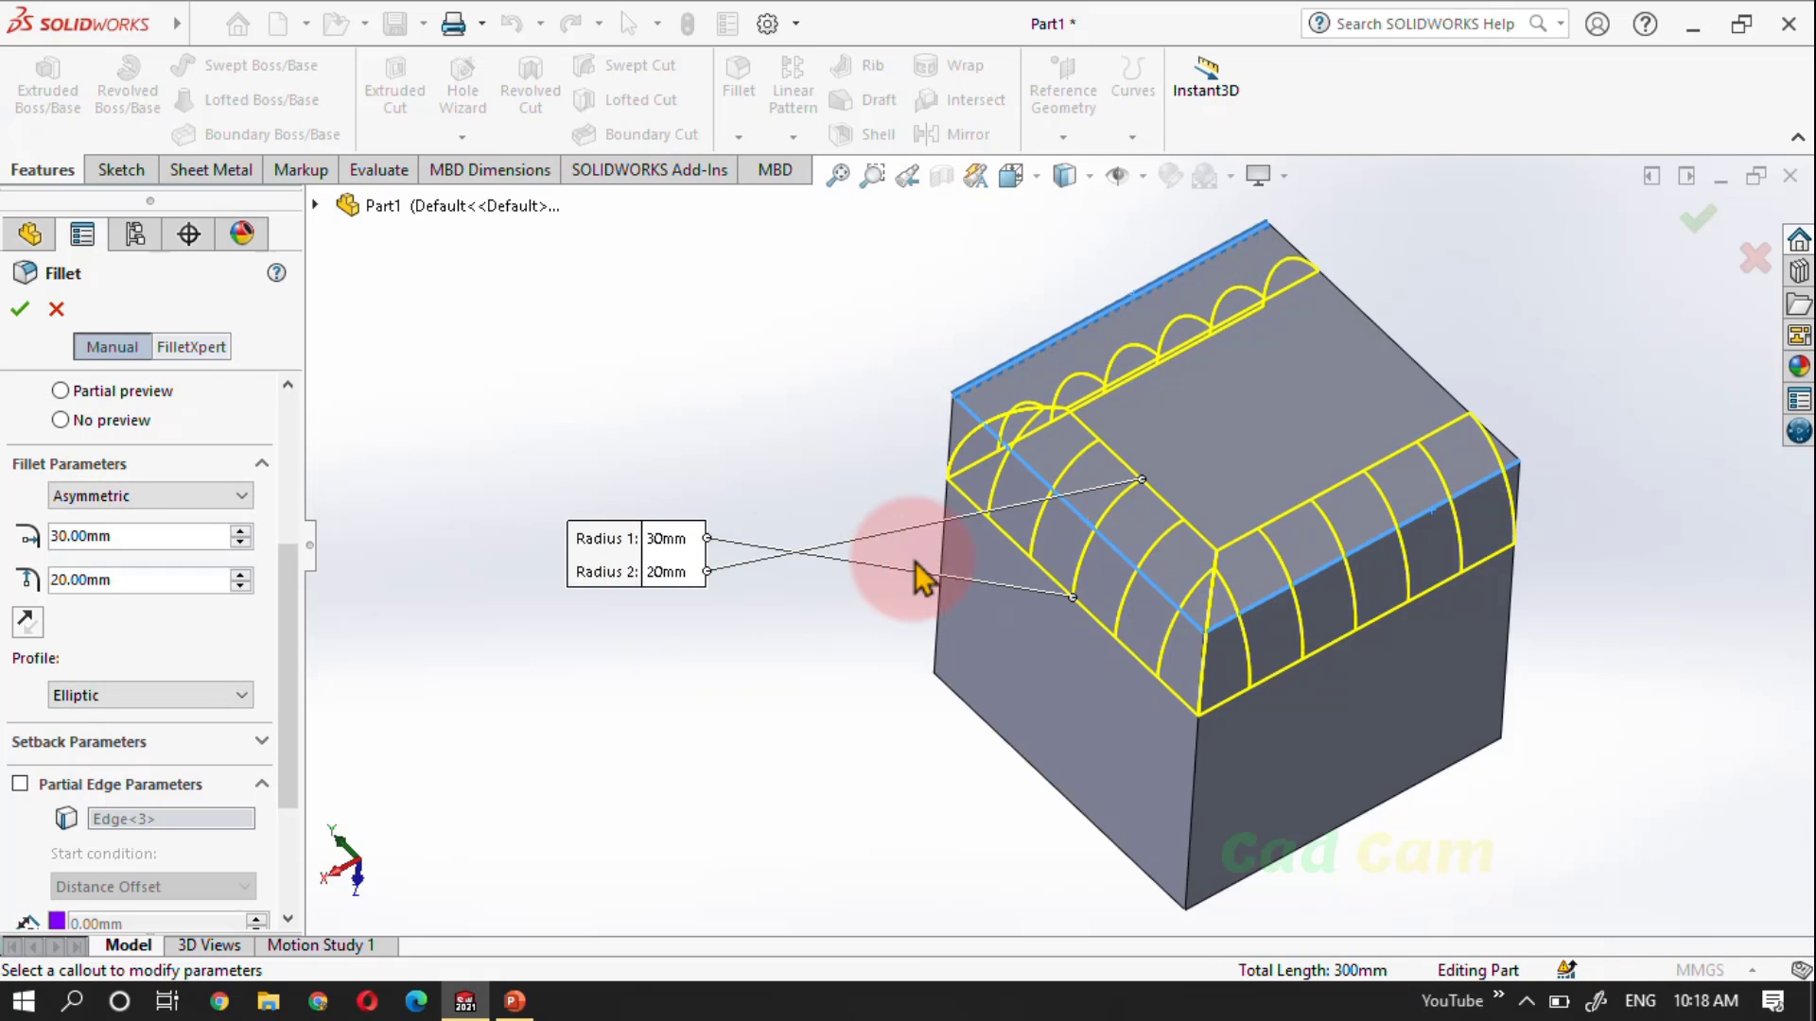
{"action": "left_click", "coordinate": [29, 623]}
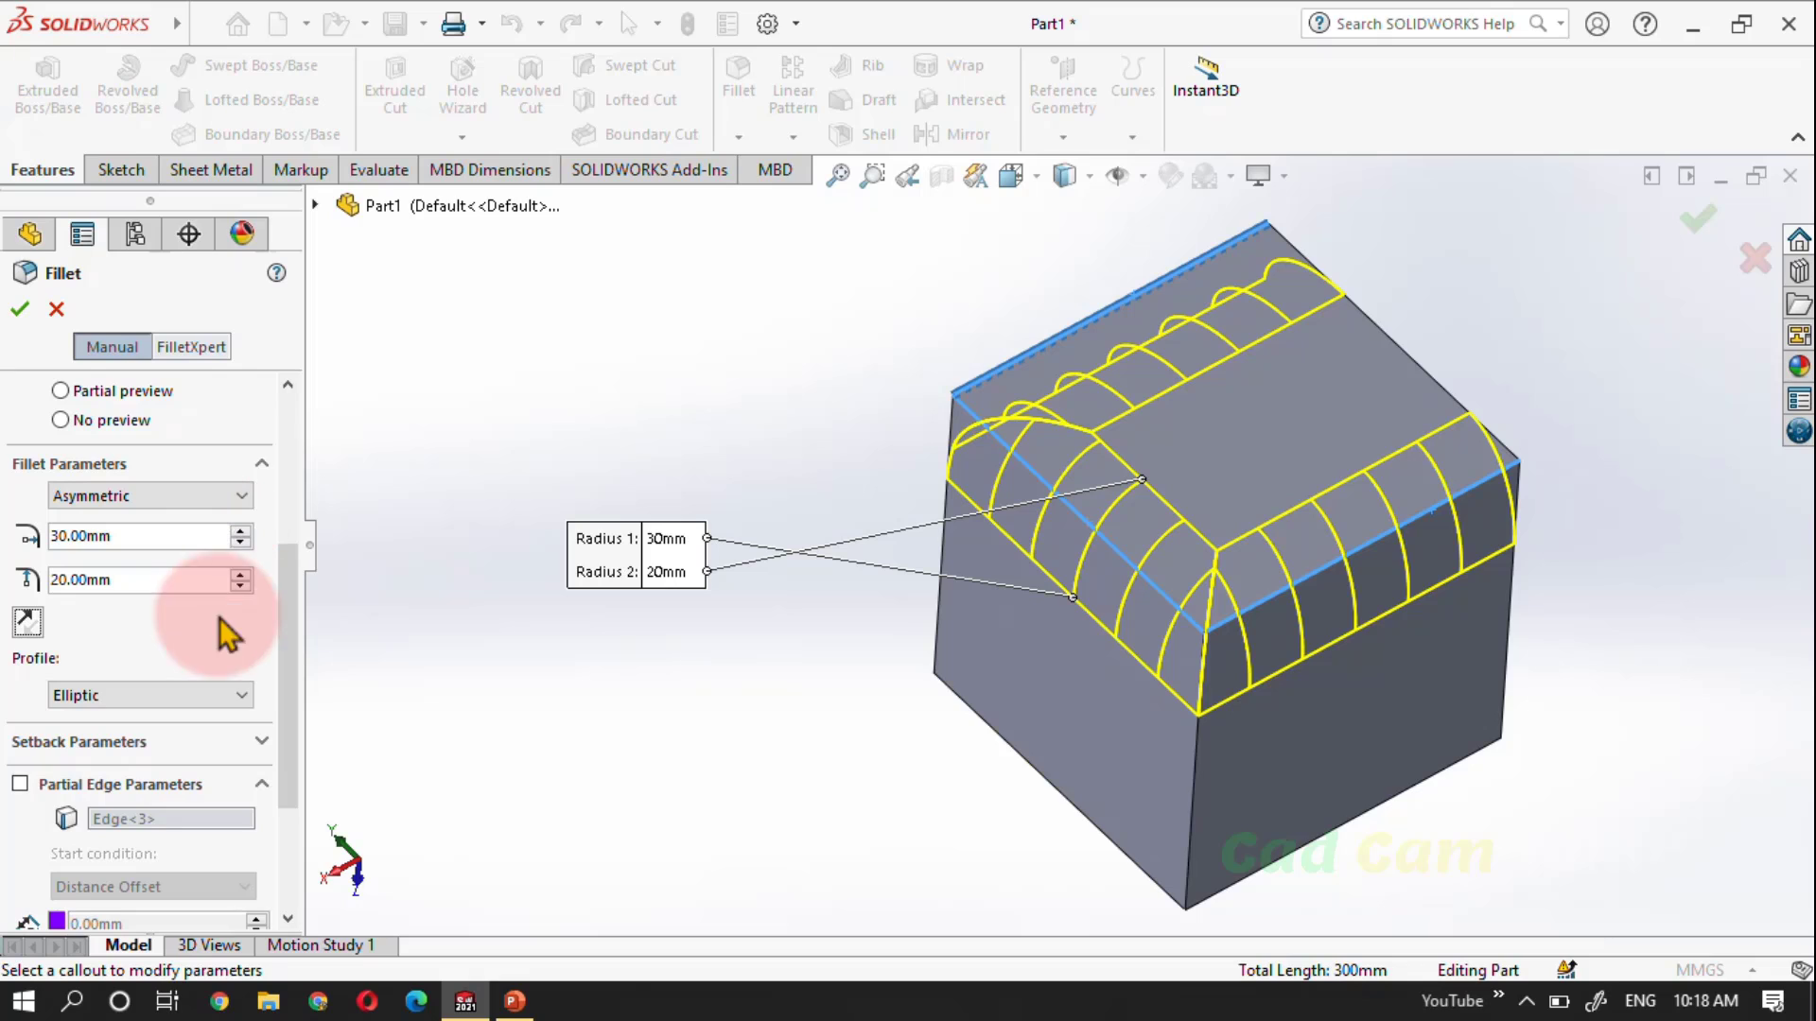
Change the fillet profile from Elliptic to Conic Rho with a rho value of 0.7
{"action": "left_click", "coordinate": [221, 696]}
{"action": "left_click", "coordinate": [214, 693]}
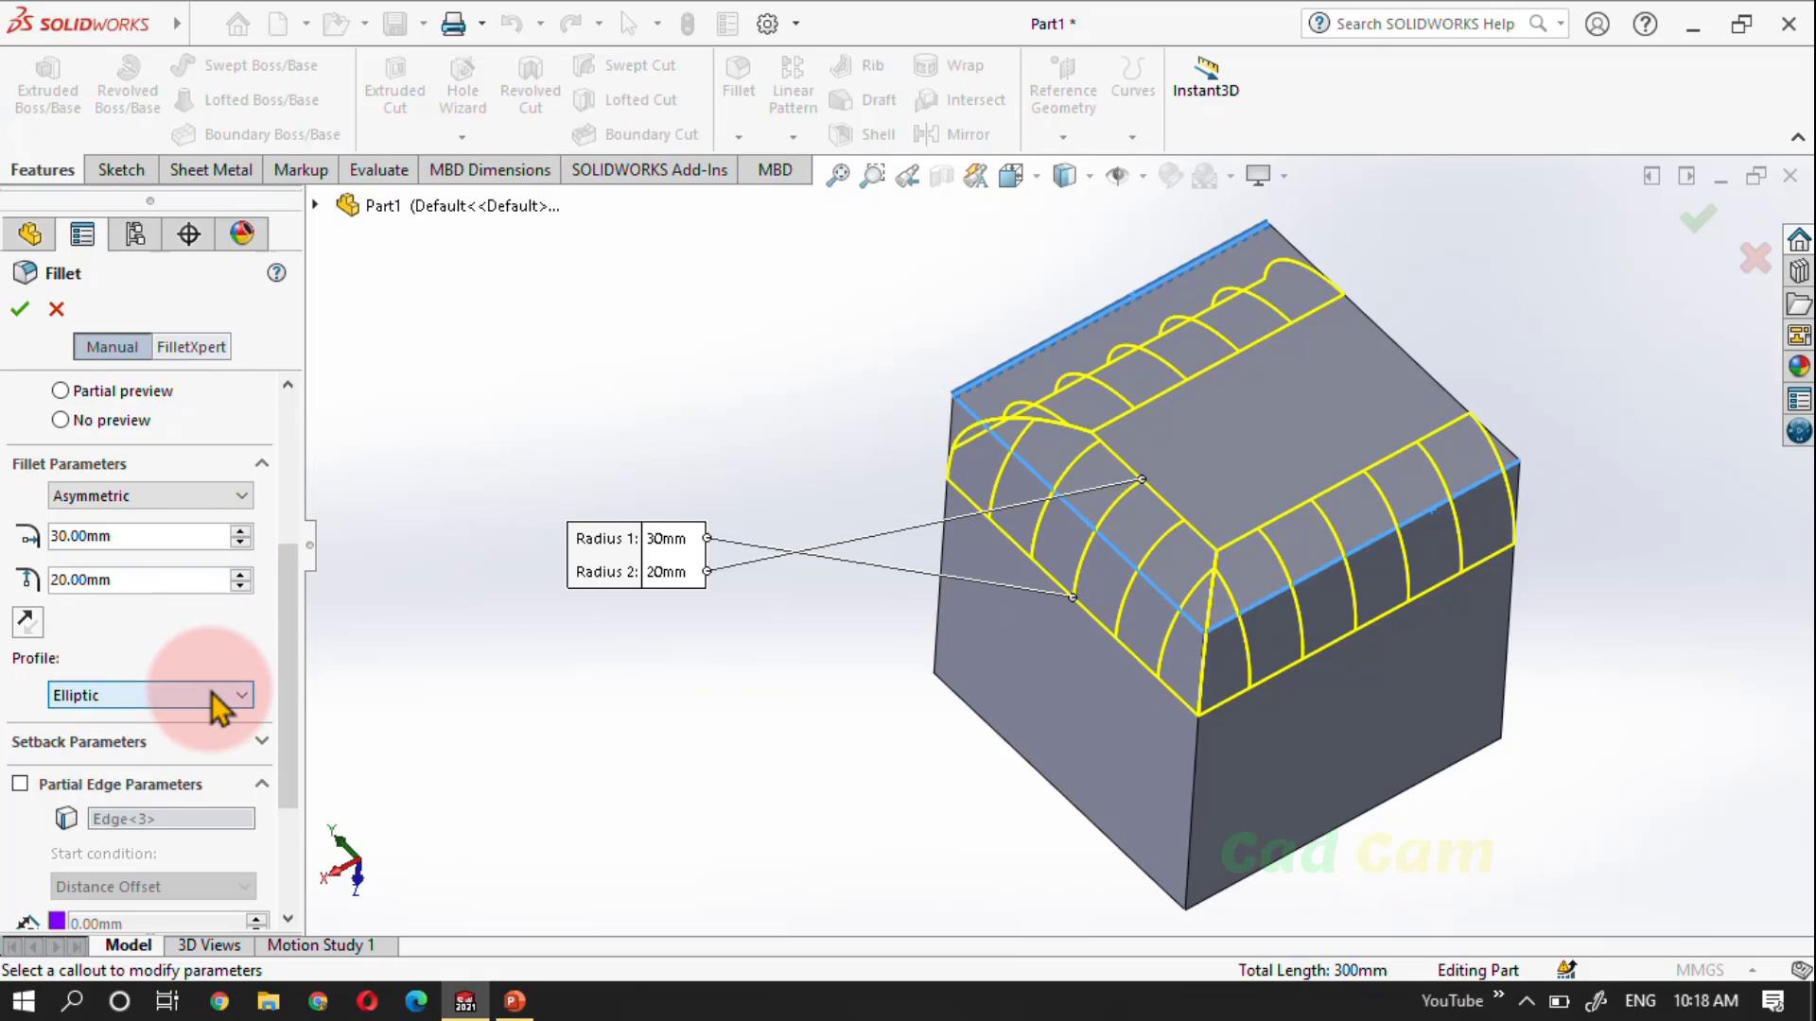
{"action": "left_click", "coordinate": [109, 700]}
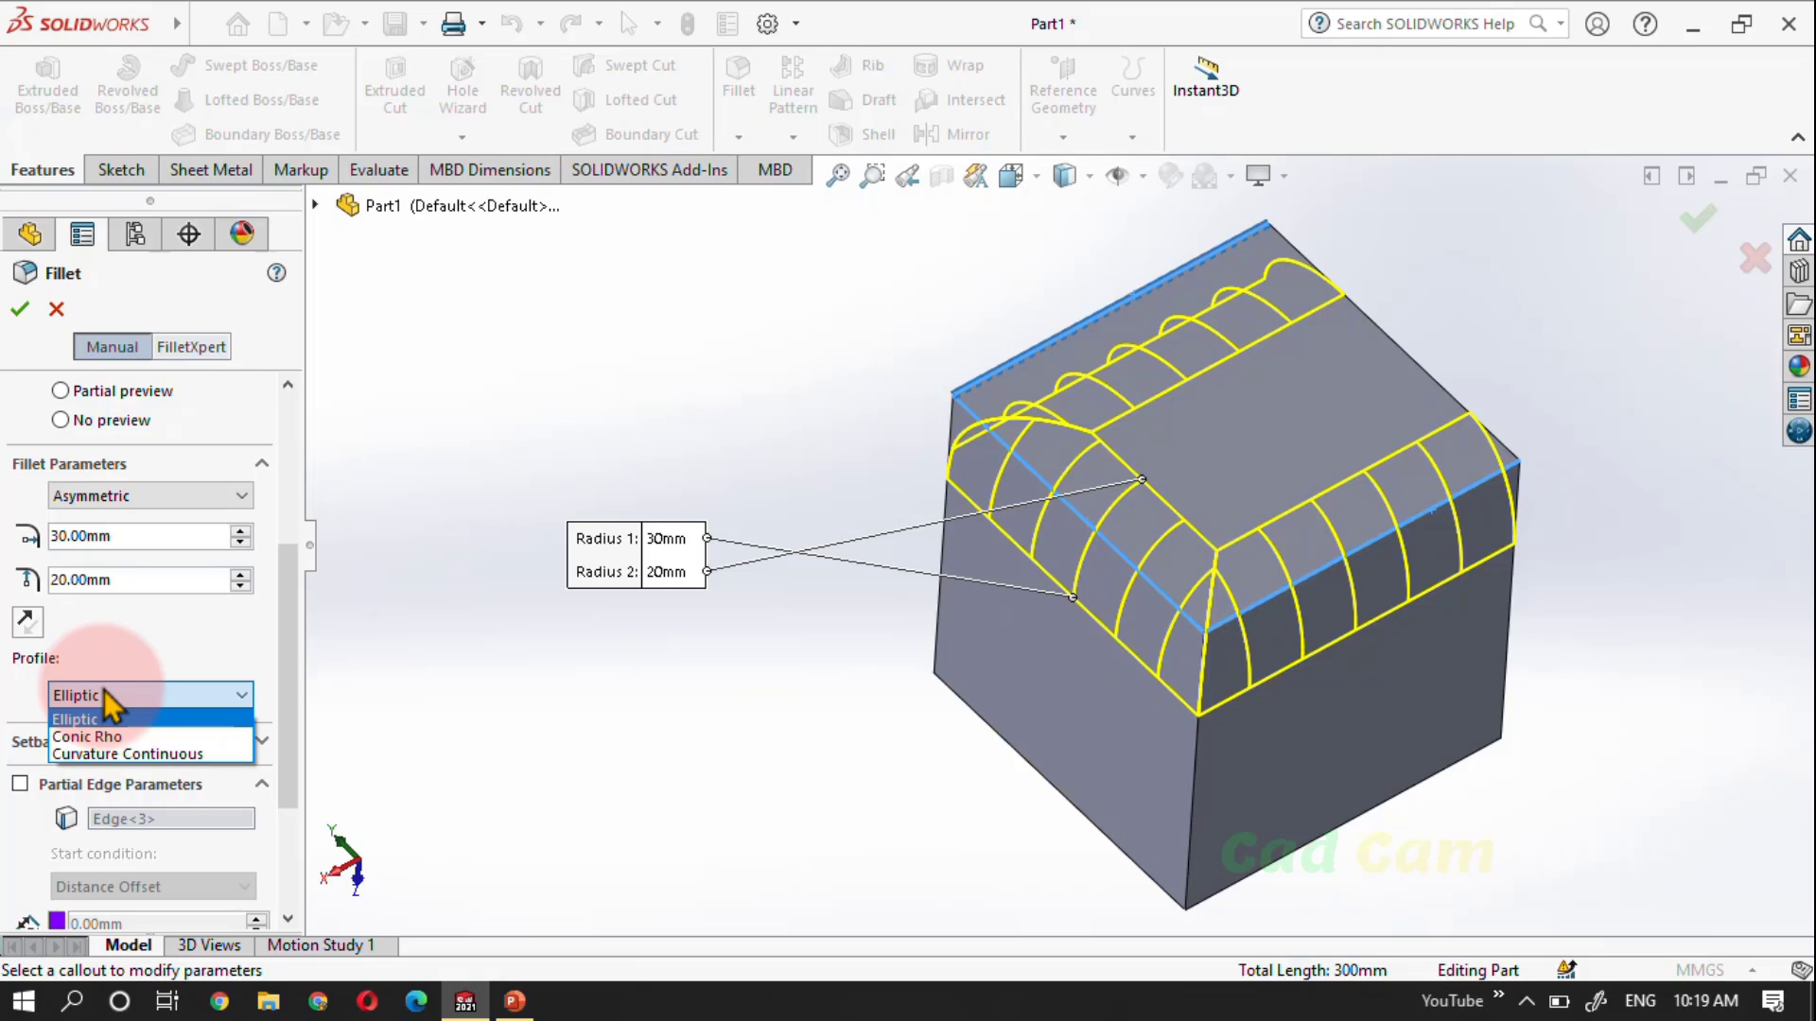
{"action": "left_click", "coordinate": [100, 737]}
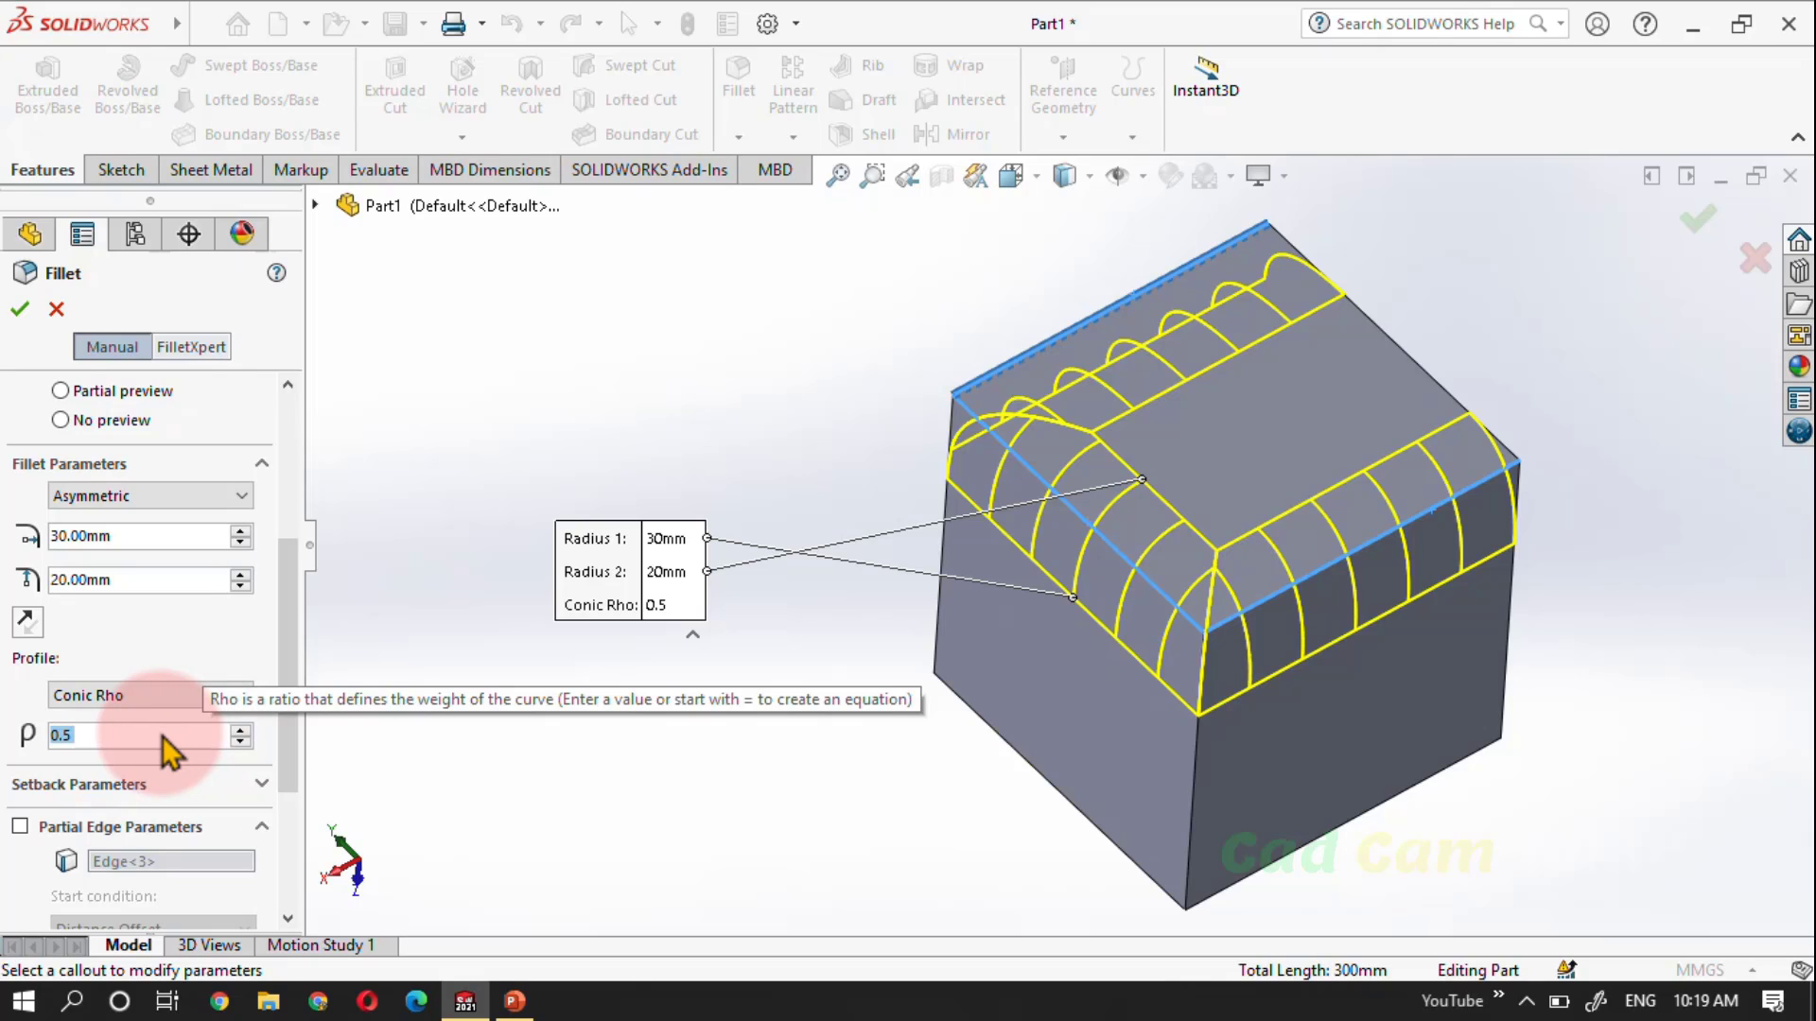
{"action": "type", "text": "0."}
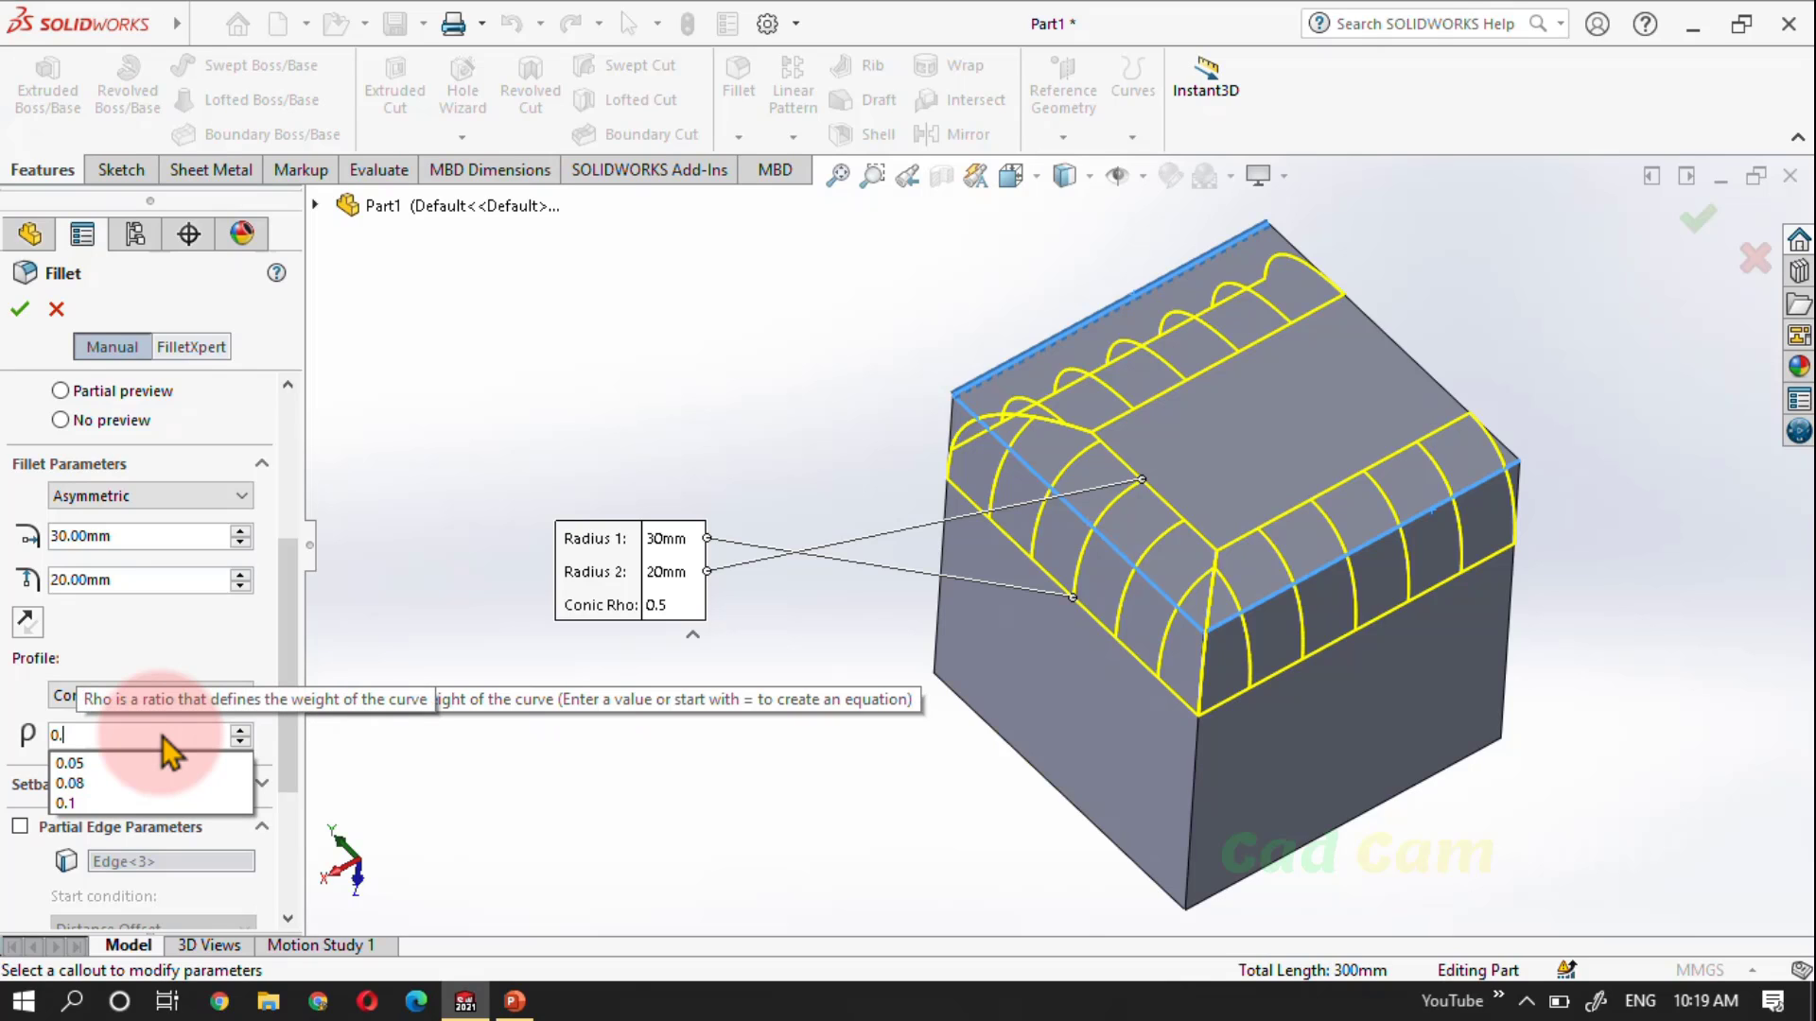
{"action": "type", "text": "7"}
{"action": "key", "text": "Return"}
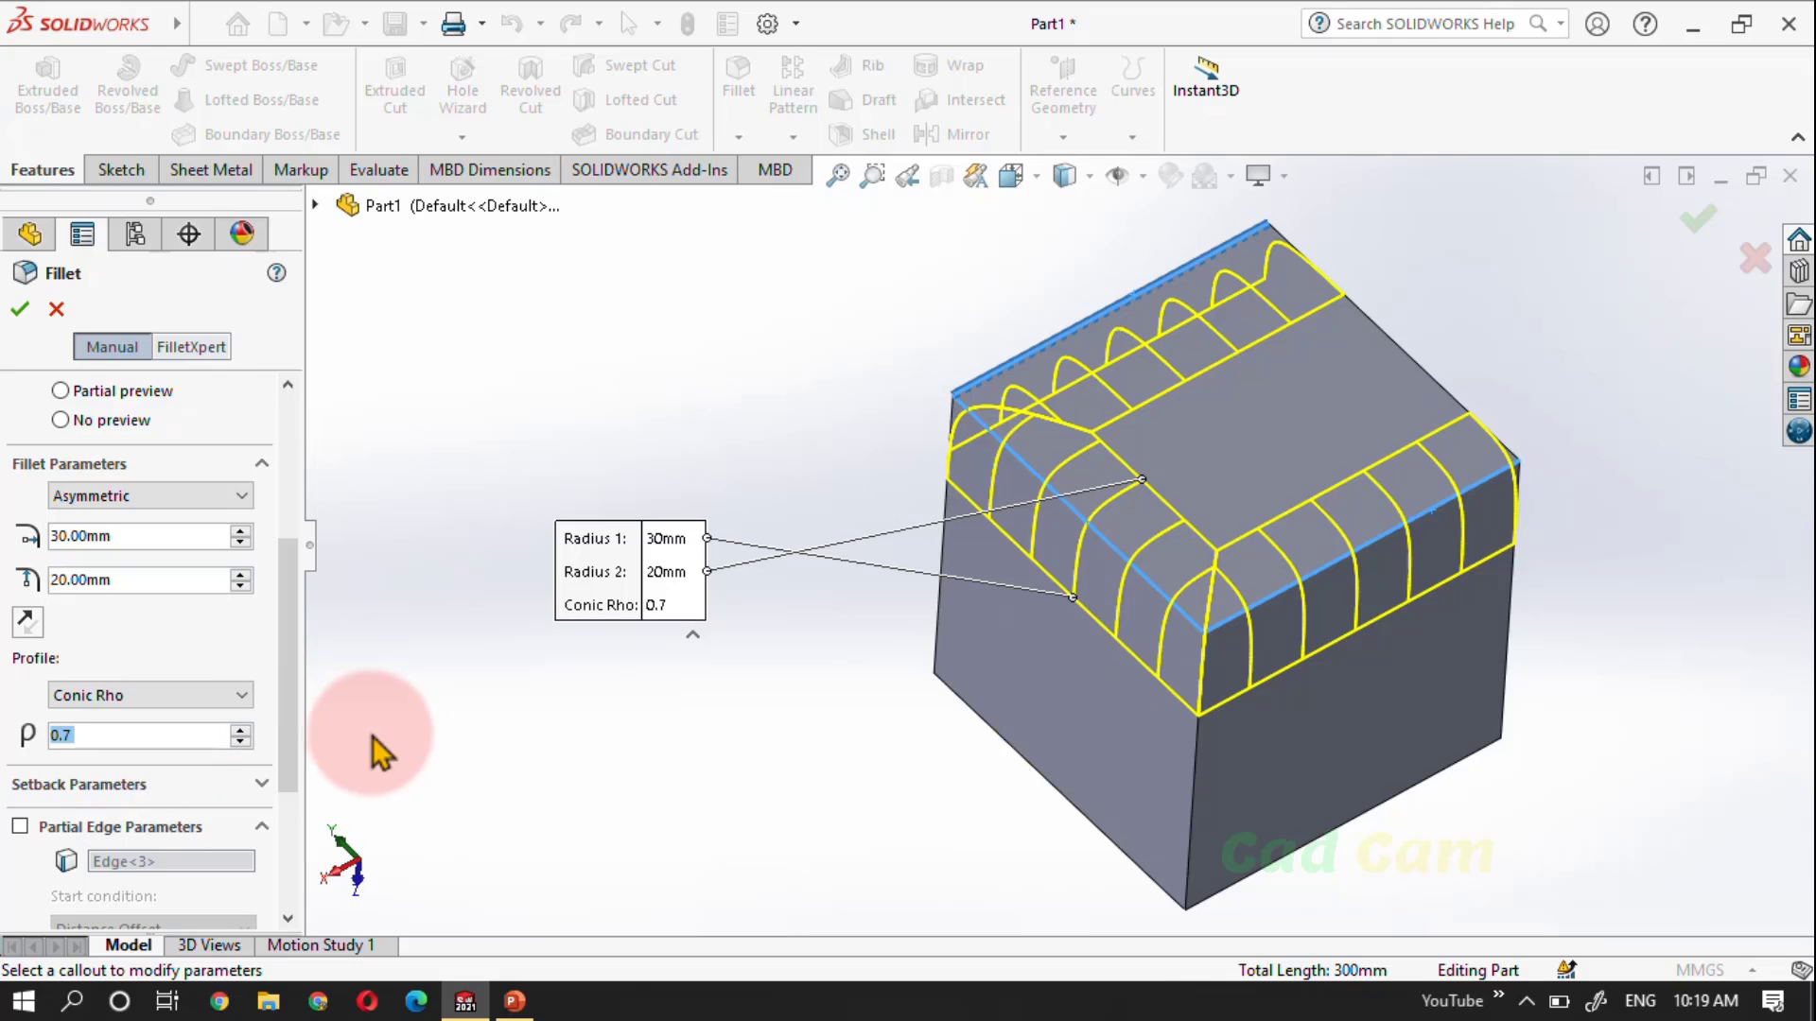
{"action": "middle_click_drag", "start_coordinate": [1175, 732], "coordinate": [1108, 711], "text": "ctrl"}
{"action": "scroll", "coordinate": [1347, 552], "scroll_direction": "down", "scroll_amount": 2}
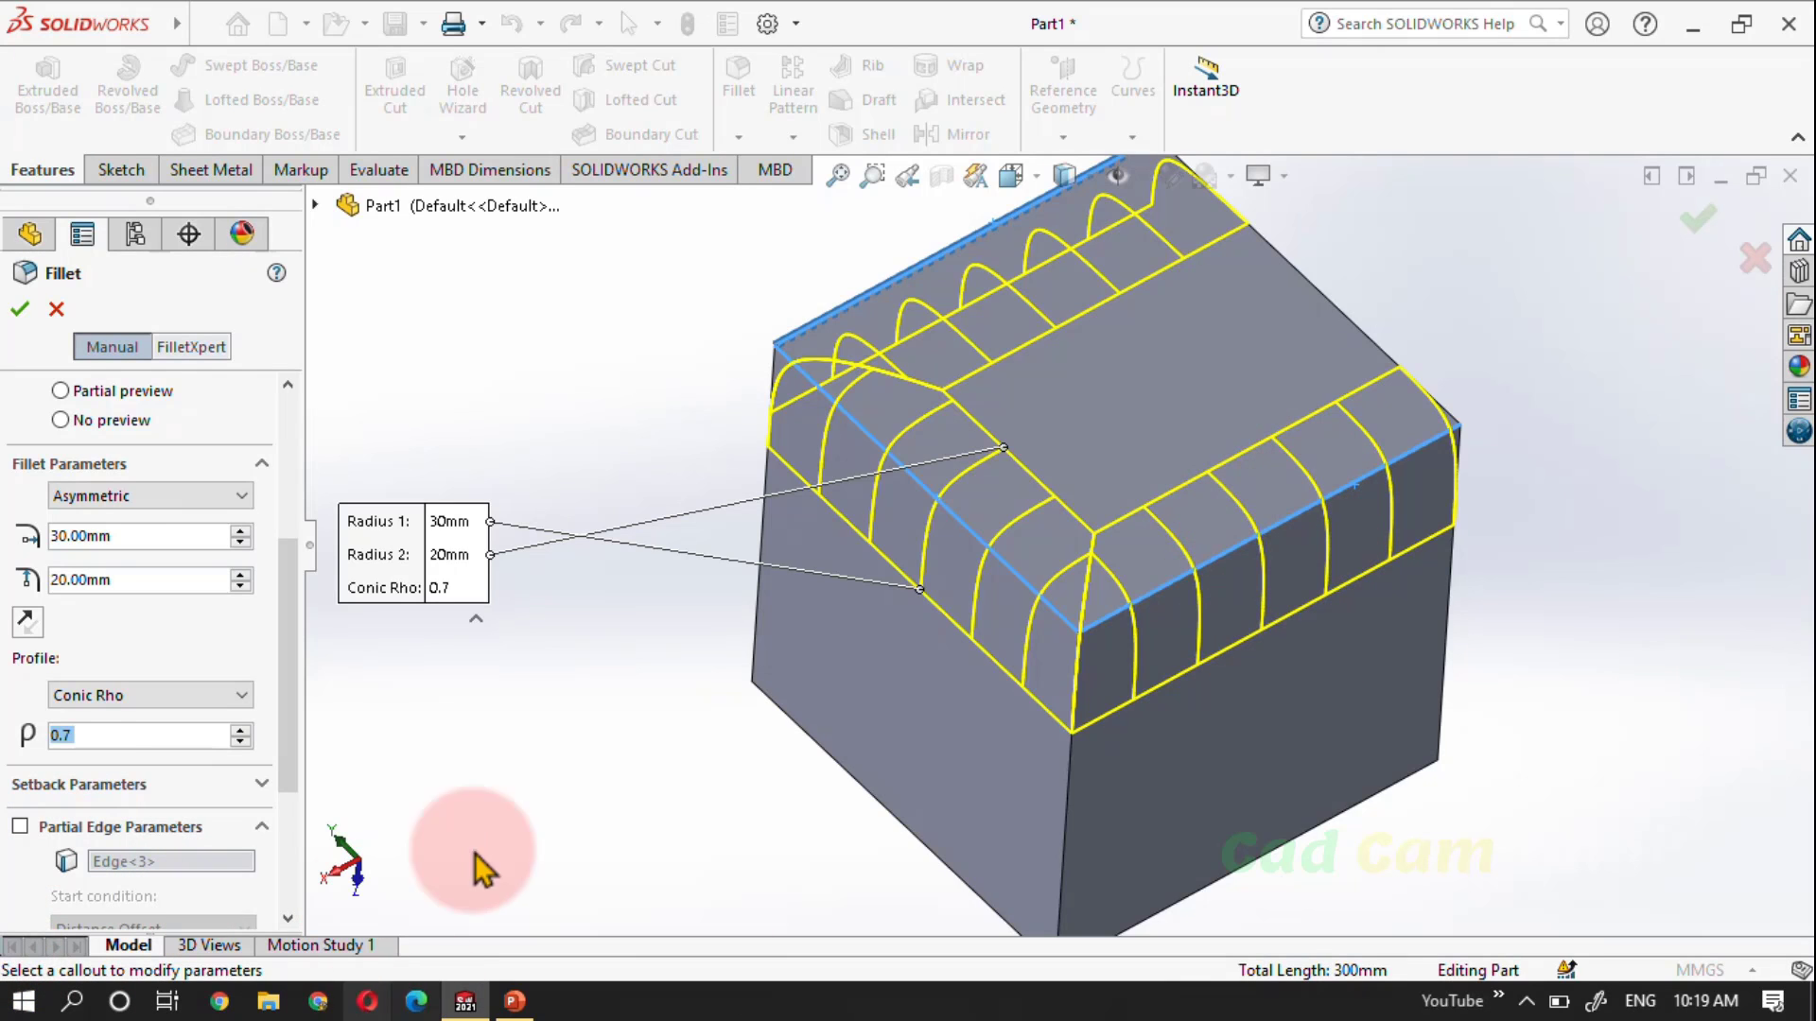
Enable partial edge parameters on the back-left top edge, offset its start about 32 mm and its end about 29 mm, and accept the fillet
{"action": "left_click_drag", "start_coordinate": [286, 638], "coordinate": [243, 788]}
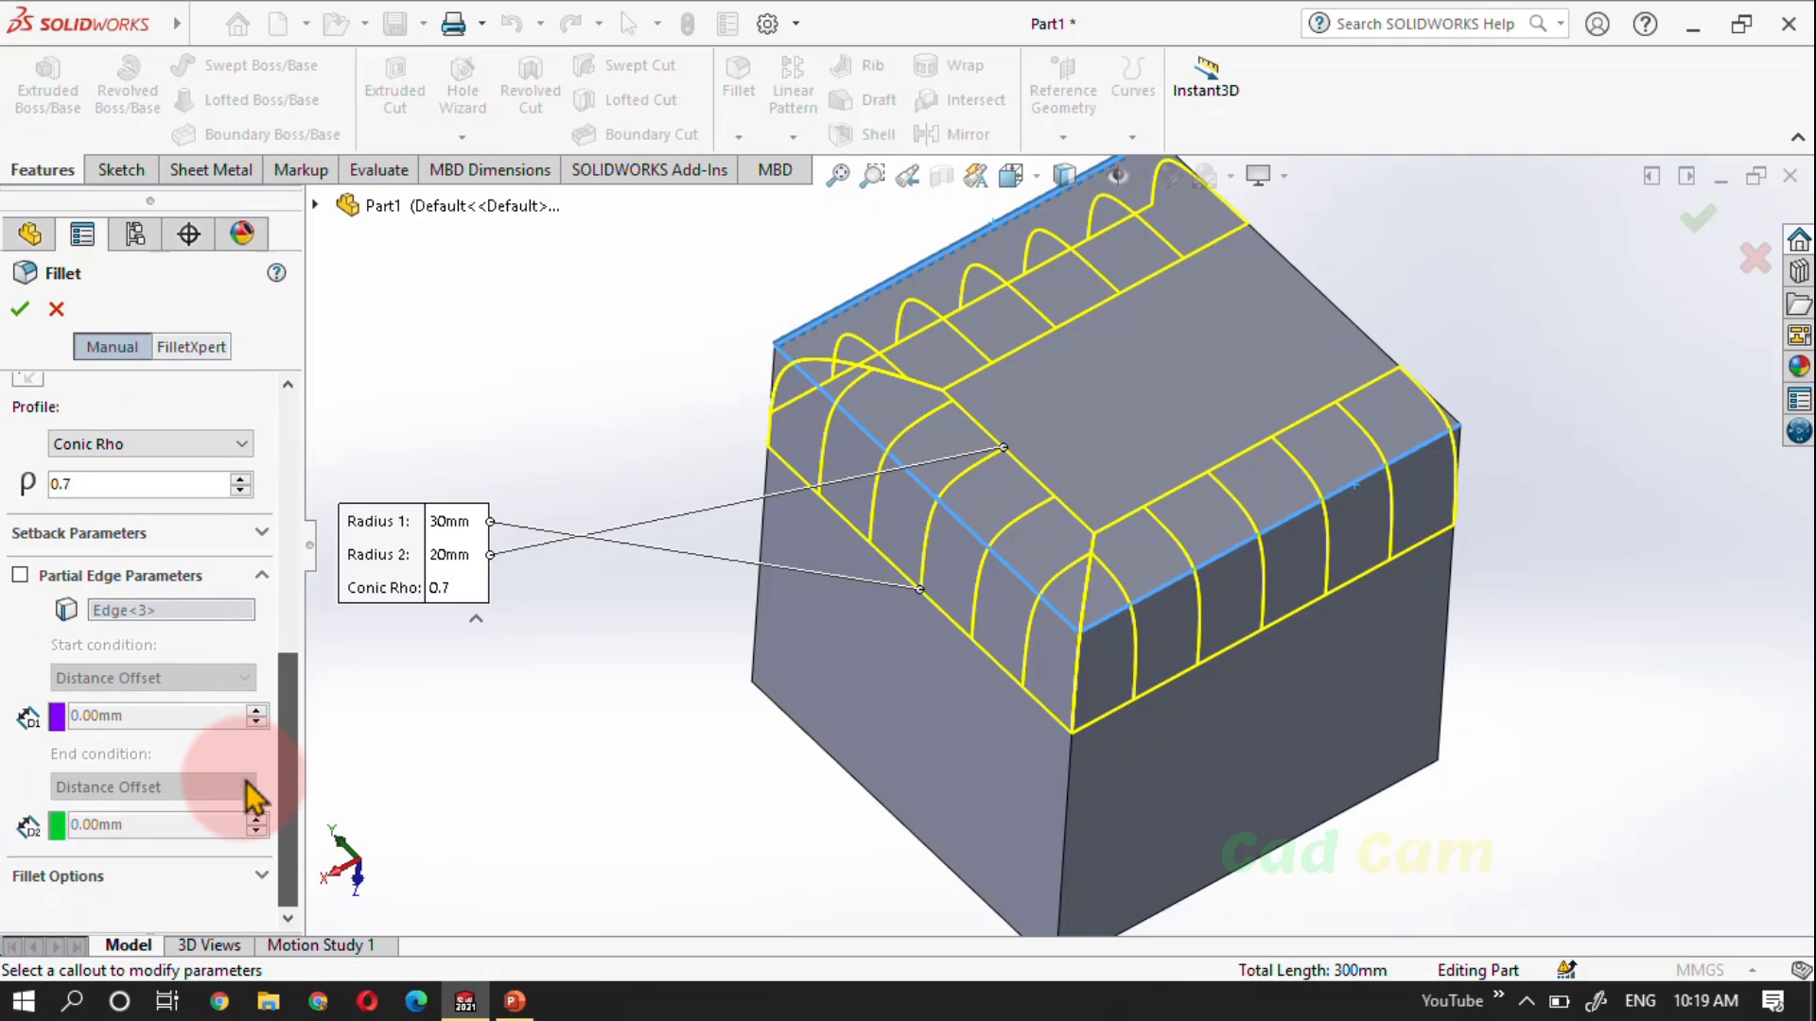
{"action": "left_click", "coordinate": [19, 576]}
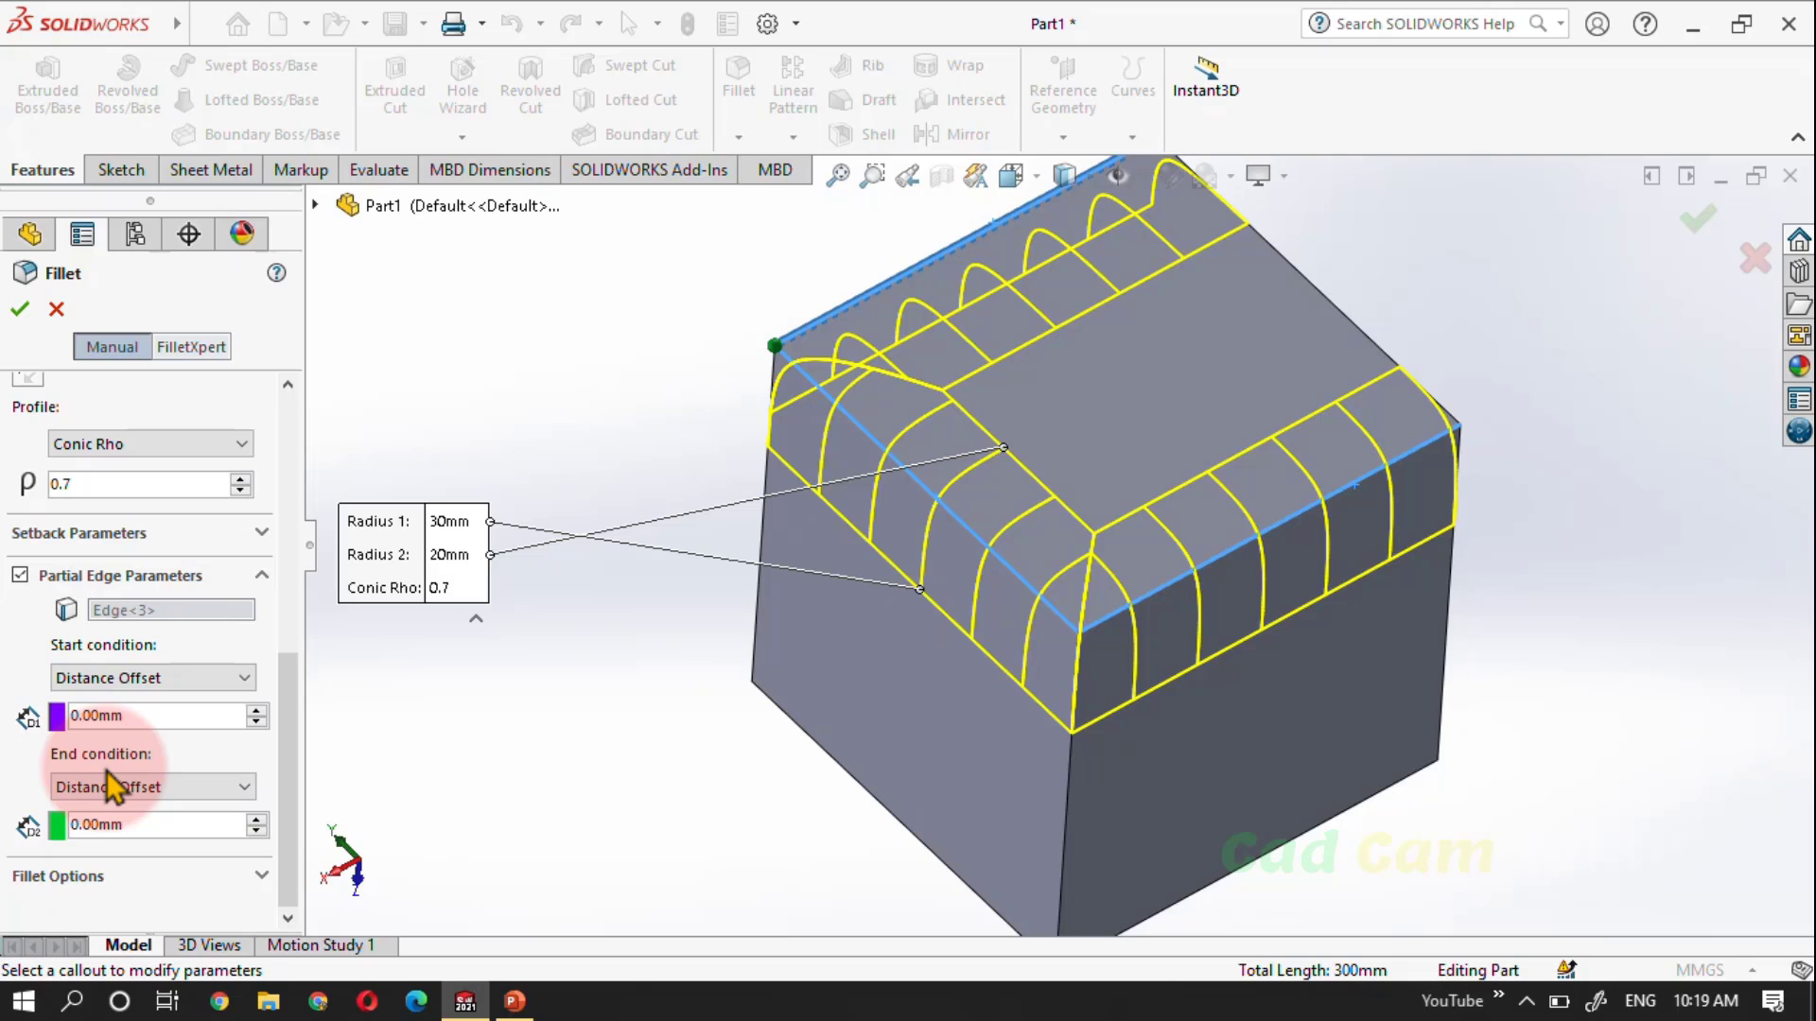
{"action": "middle_click_drag", "start_coordinate": [527, 751], "coordinate": [879, 477], "text": "ctrl"}
{"action": "left_click_drag", "start_coordinate": [873, 468], "coordinate": [1029, 410]}
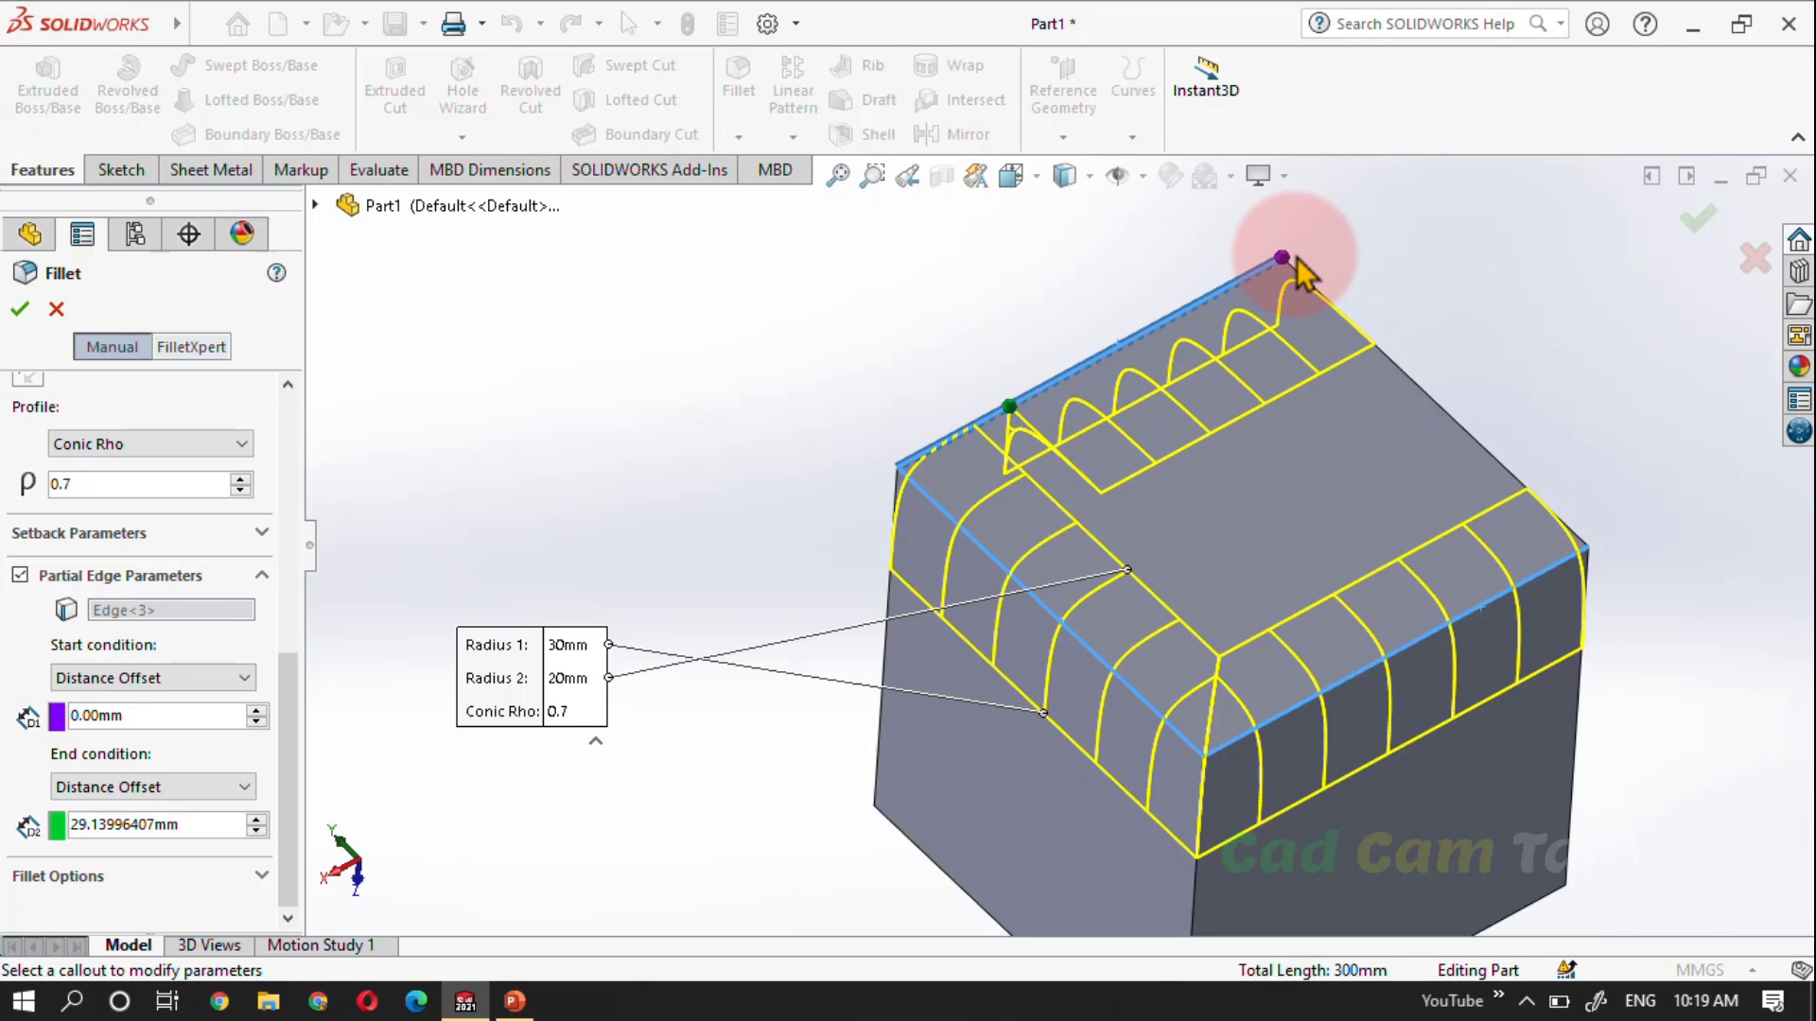
{"action": "left_click_drag", "start_coordinate": [1287, 253], "coordinate": [1023, 398]}
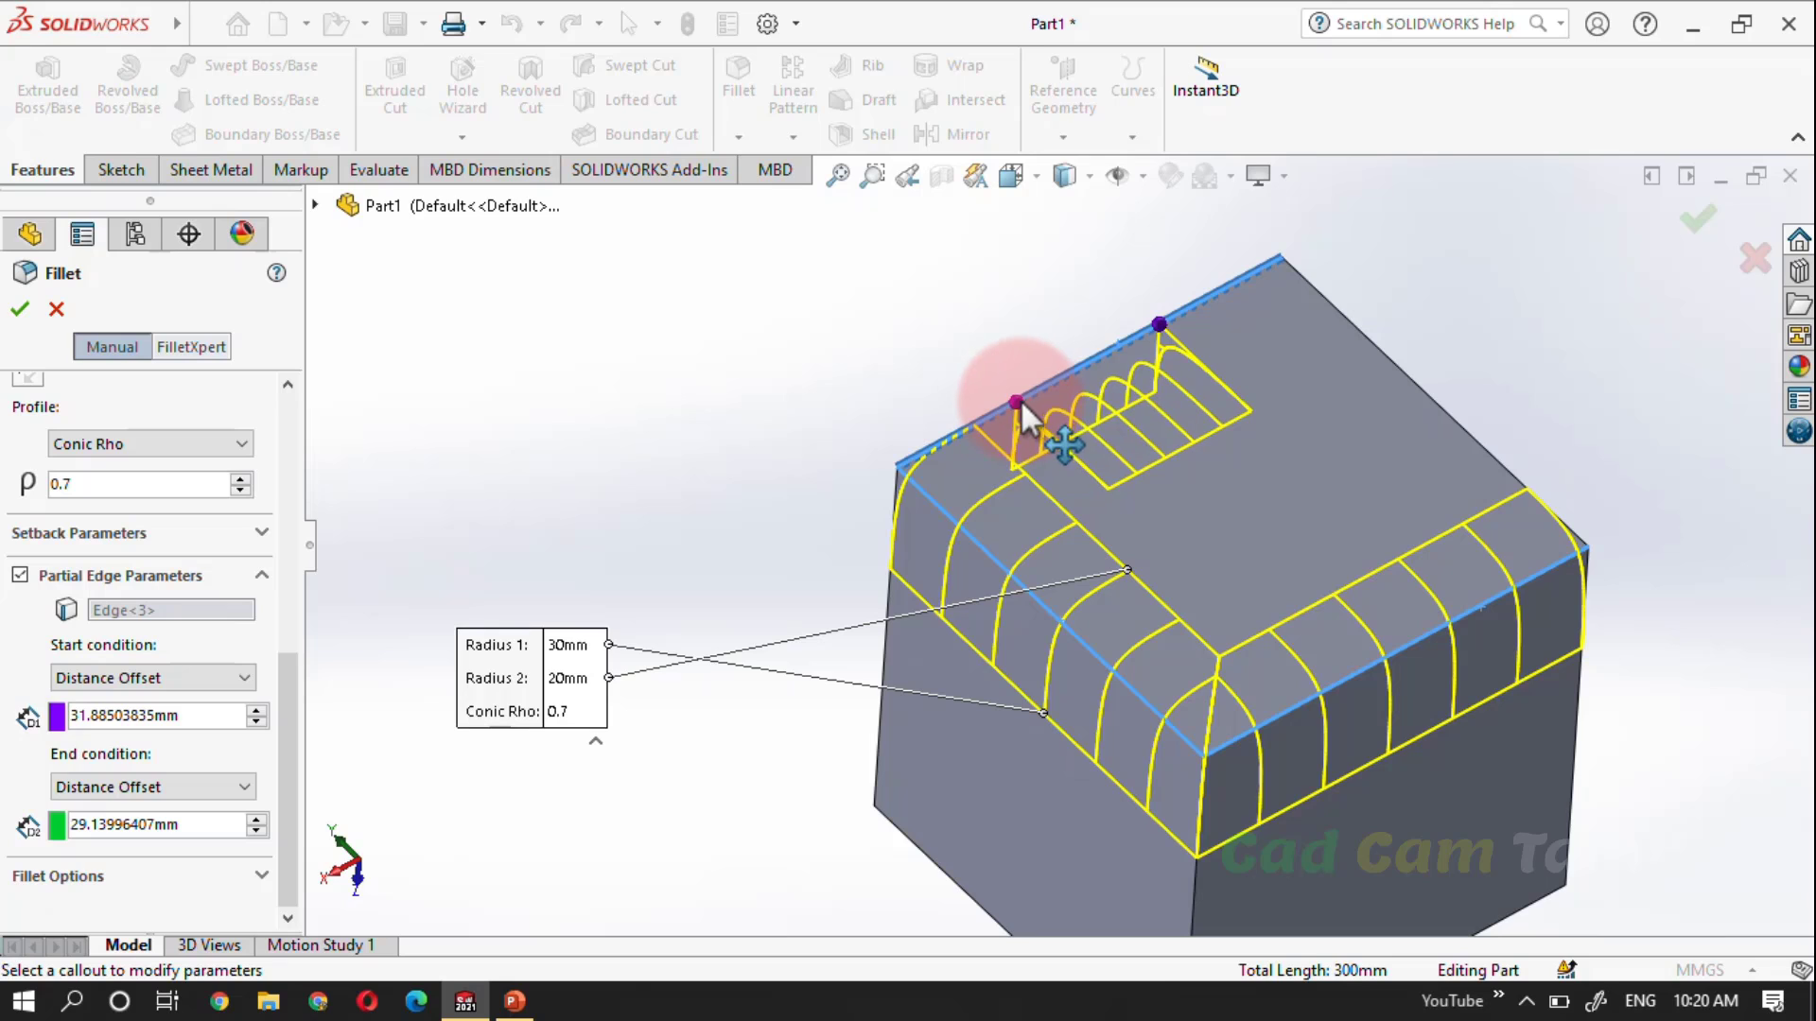
{"action": "left_click", "coordinate": [19, 308]}
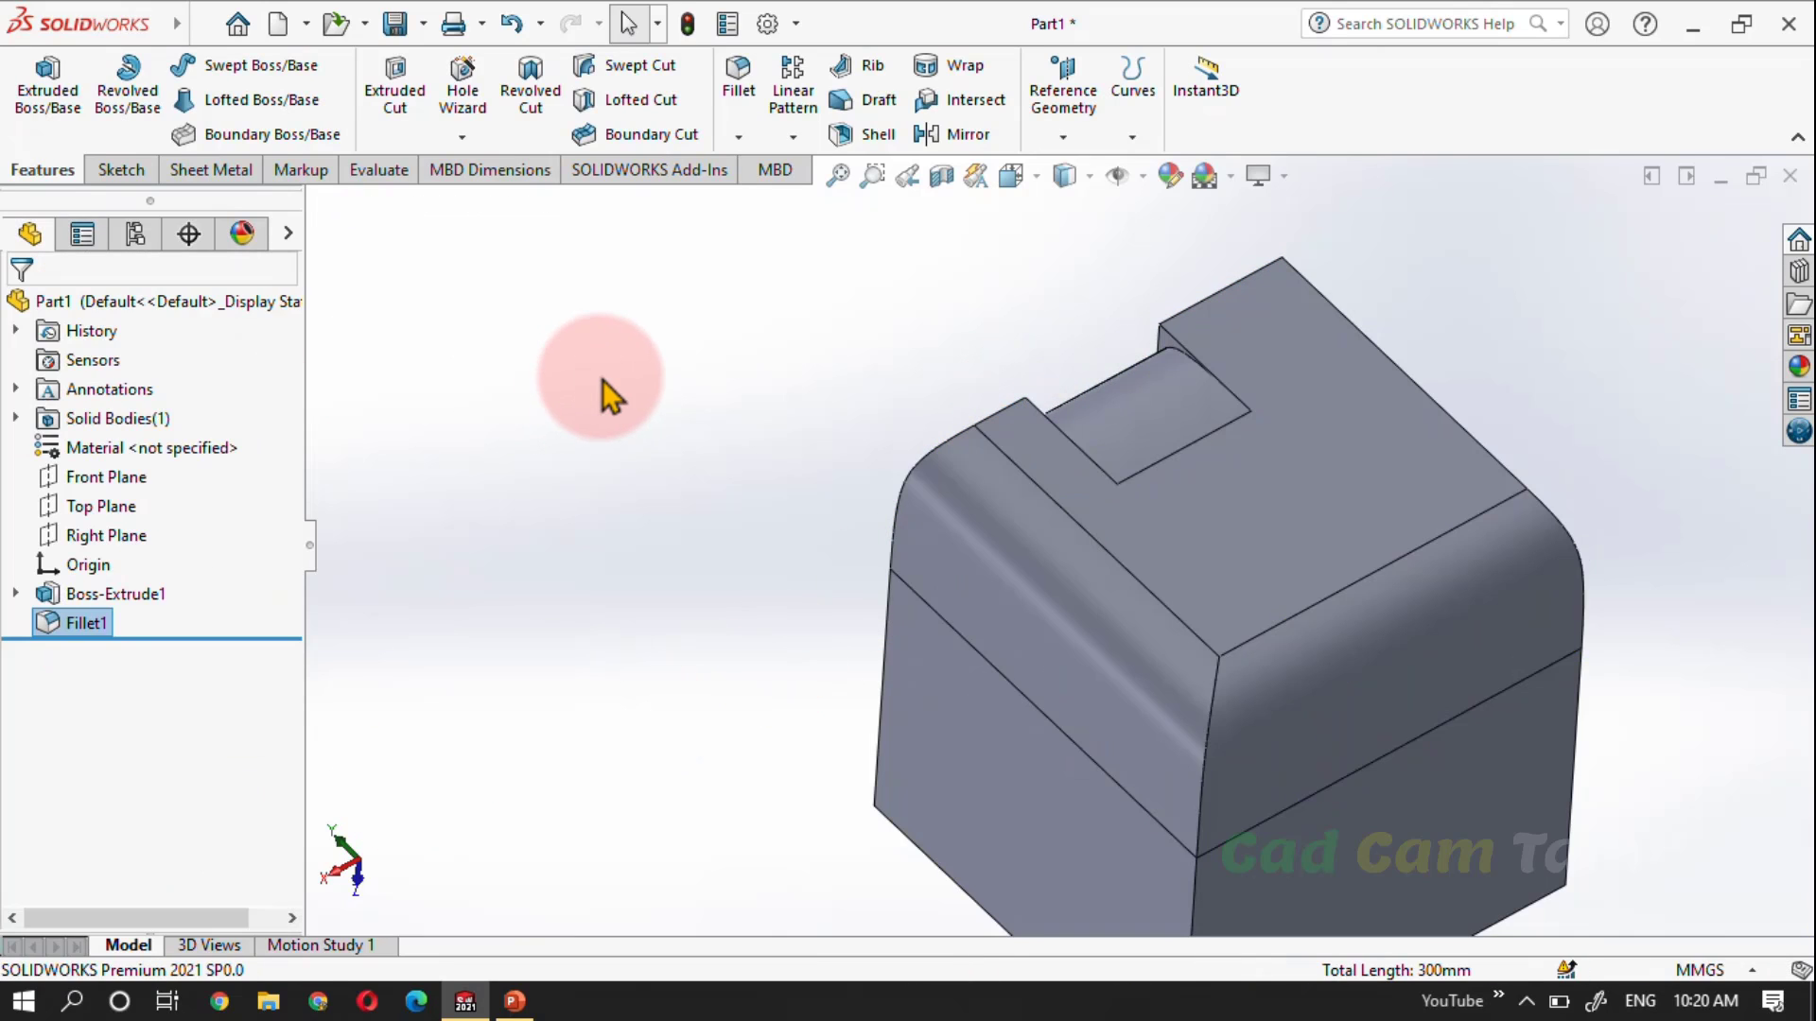
Inspect the partial fillet on the cube and reopen the fillet feature for editing
{"action": "middle_click_drag", "start_coordinate": [603, 380], "coordinate": [839, 417]}
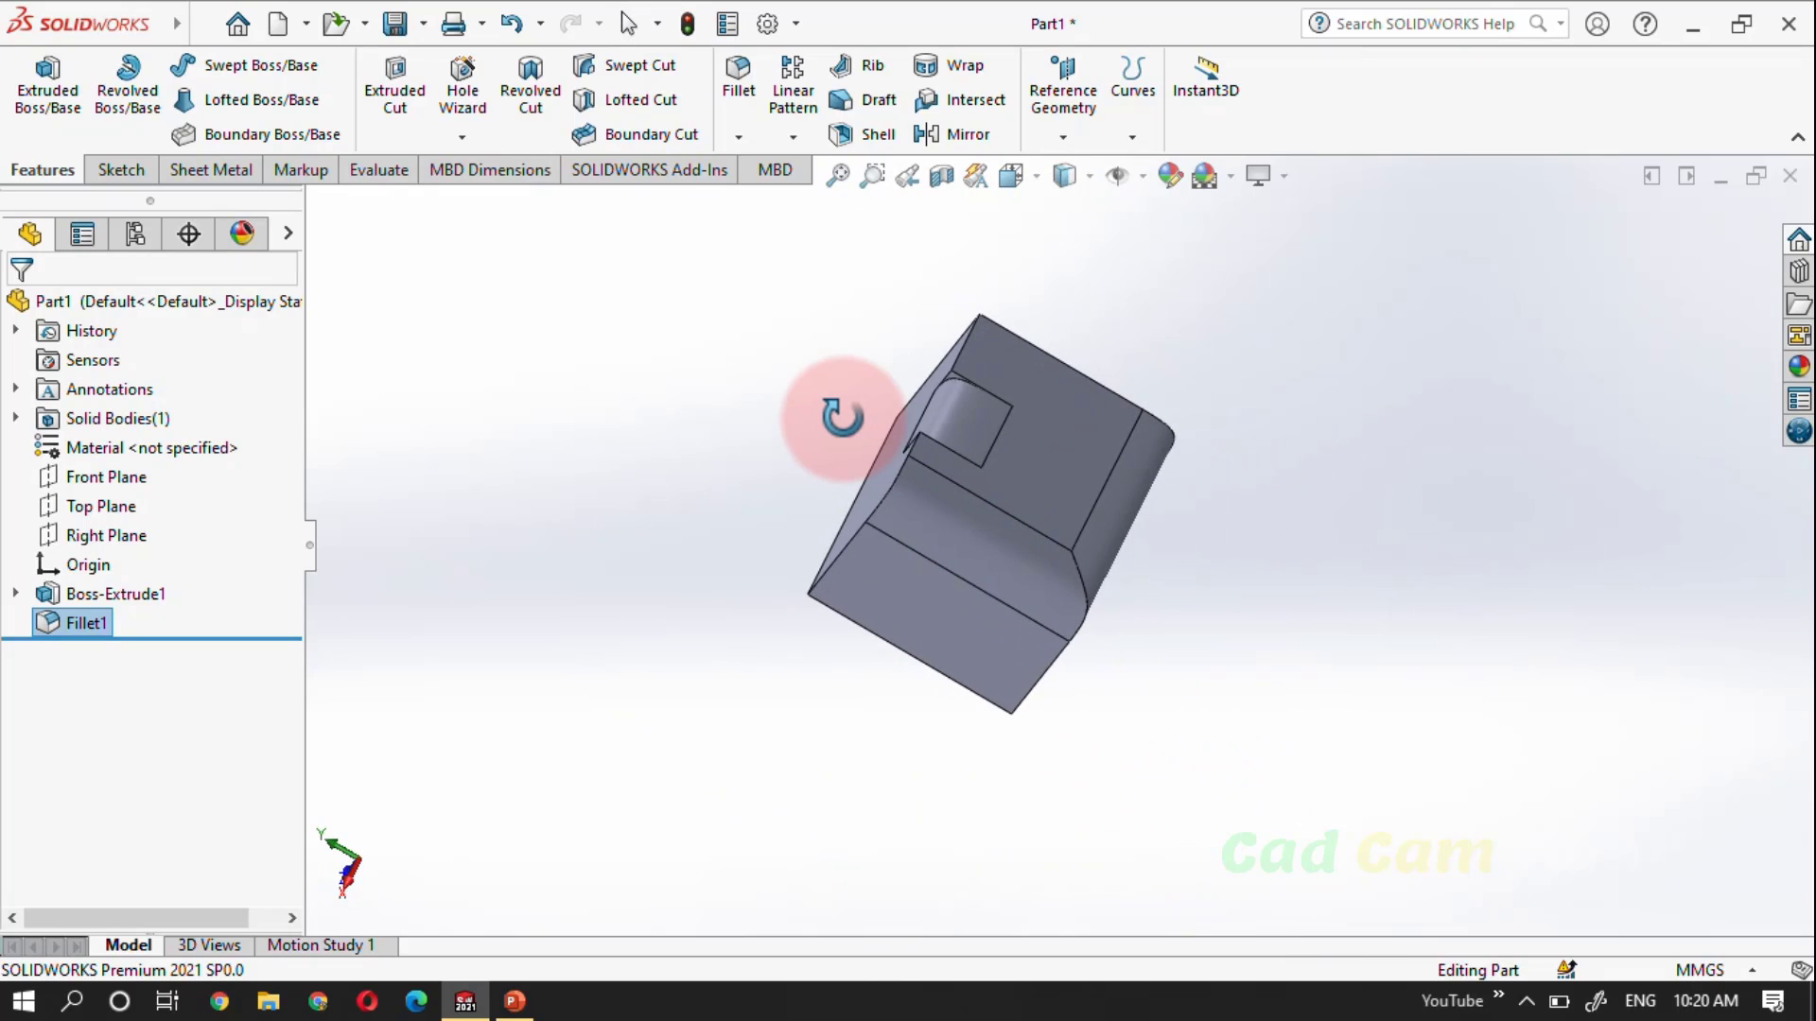
{"action": "scroll", "coordinate": [939, 406], "scroll_direction": "down", "scroll_amount": 4}
{"action": "middle_click_drag", "start_coordinate": [984, 454], "coordinate": [889, 550]}
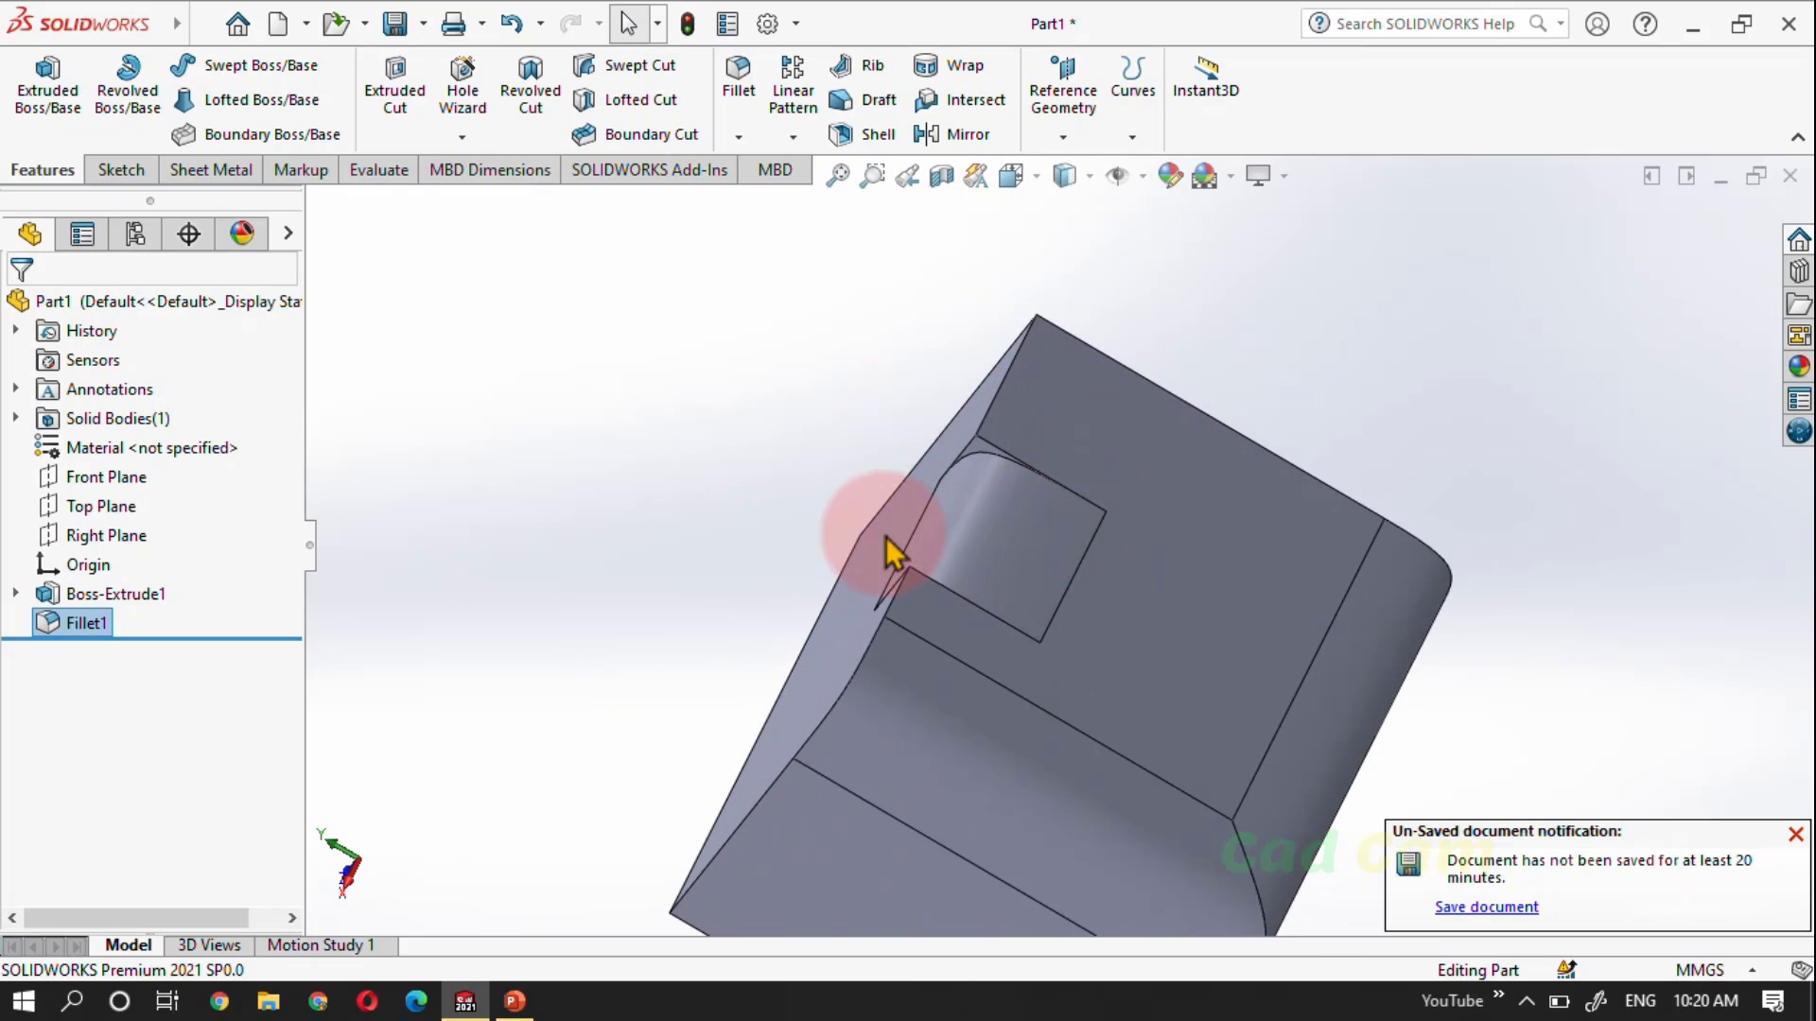
{"action": "right_click", "coordinate": [71, 626]}
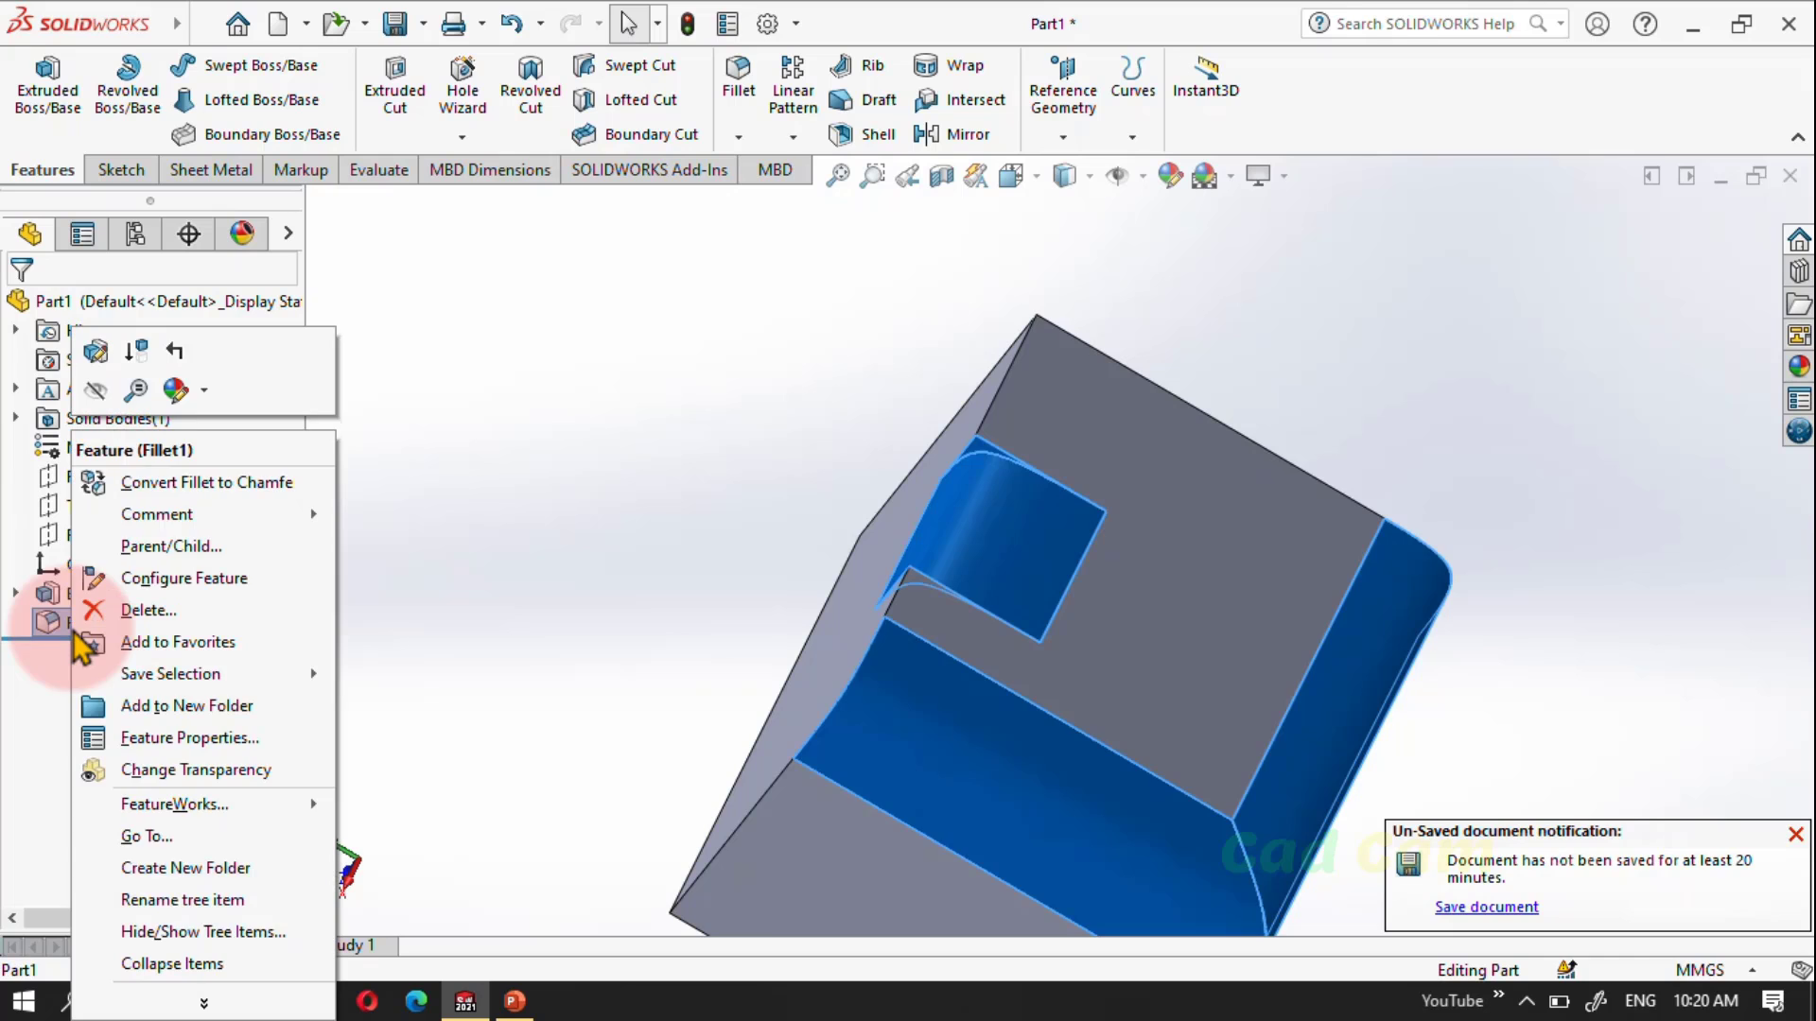
{"action": "left_click", "coordinate": [99, 359]}
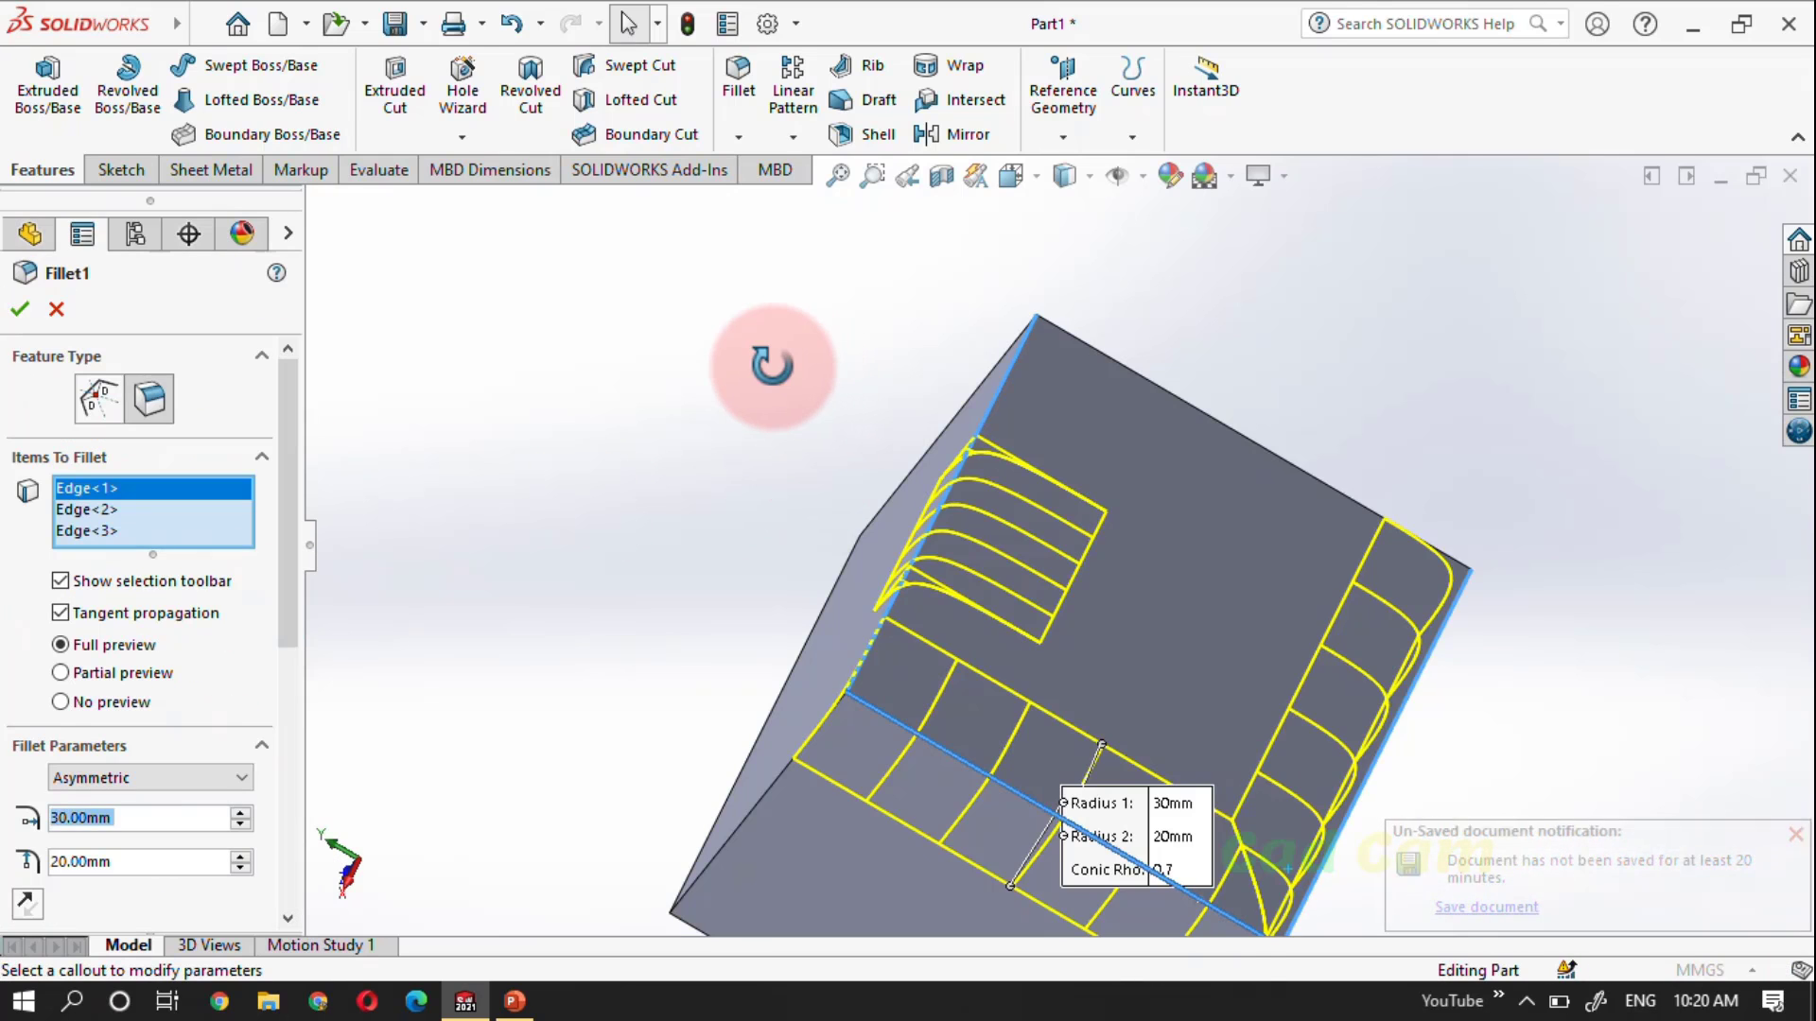
{"action": "middle_click_drag", "start_coordinate": [798, 365], "coordinate": [770, 373]}
{"action": "scroll", "coordinate": [770, 373], "scroll_direction": "up", "scroll_amount": 5}
{"action": "middle_click_drag", "start_coordinate": [898, 414], "coordinate": [888, 500]}
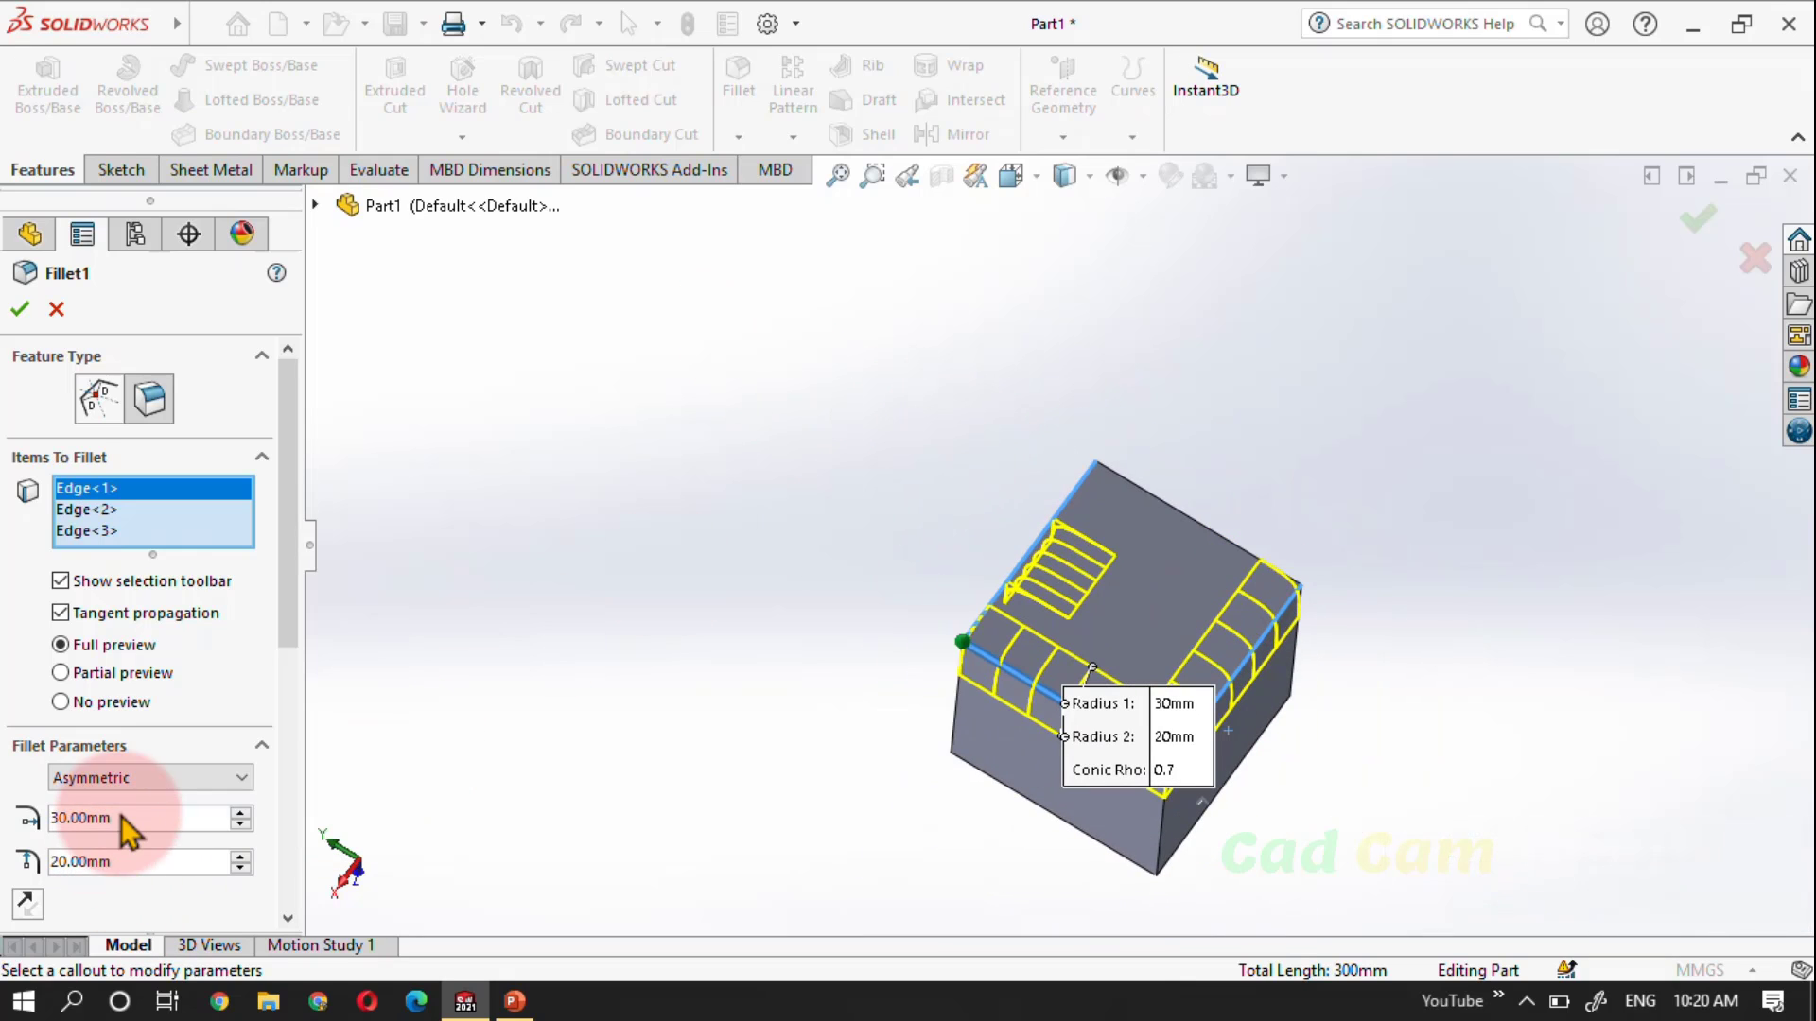
Expand and review the fillet options and overflow types, and clear all edges from the items to fillet
{"action": "left_click_drag", "start_coordinate": [293, 628], "coordinate": [330, 931]}
{"action": "left_click", "coordinate": [121, 878]}
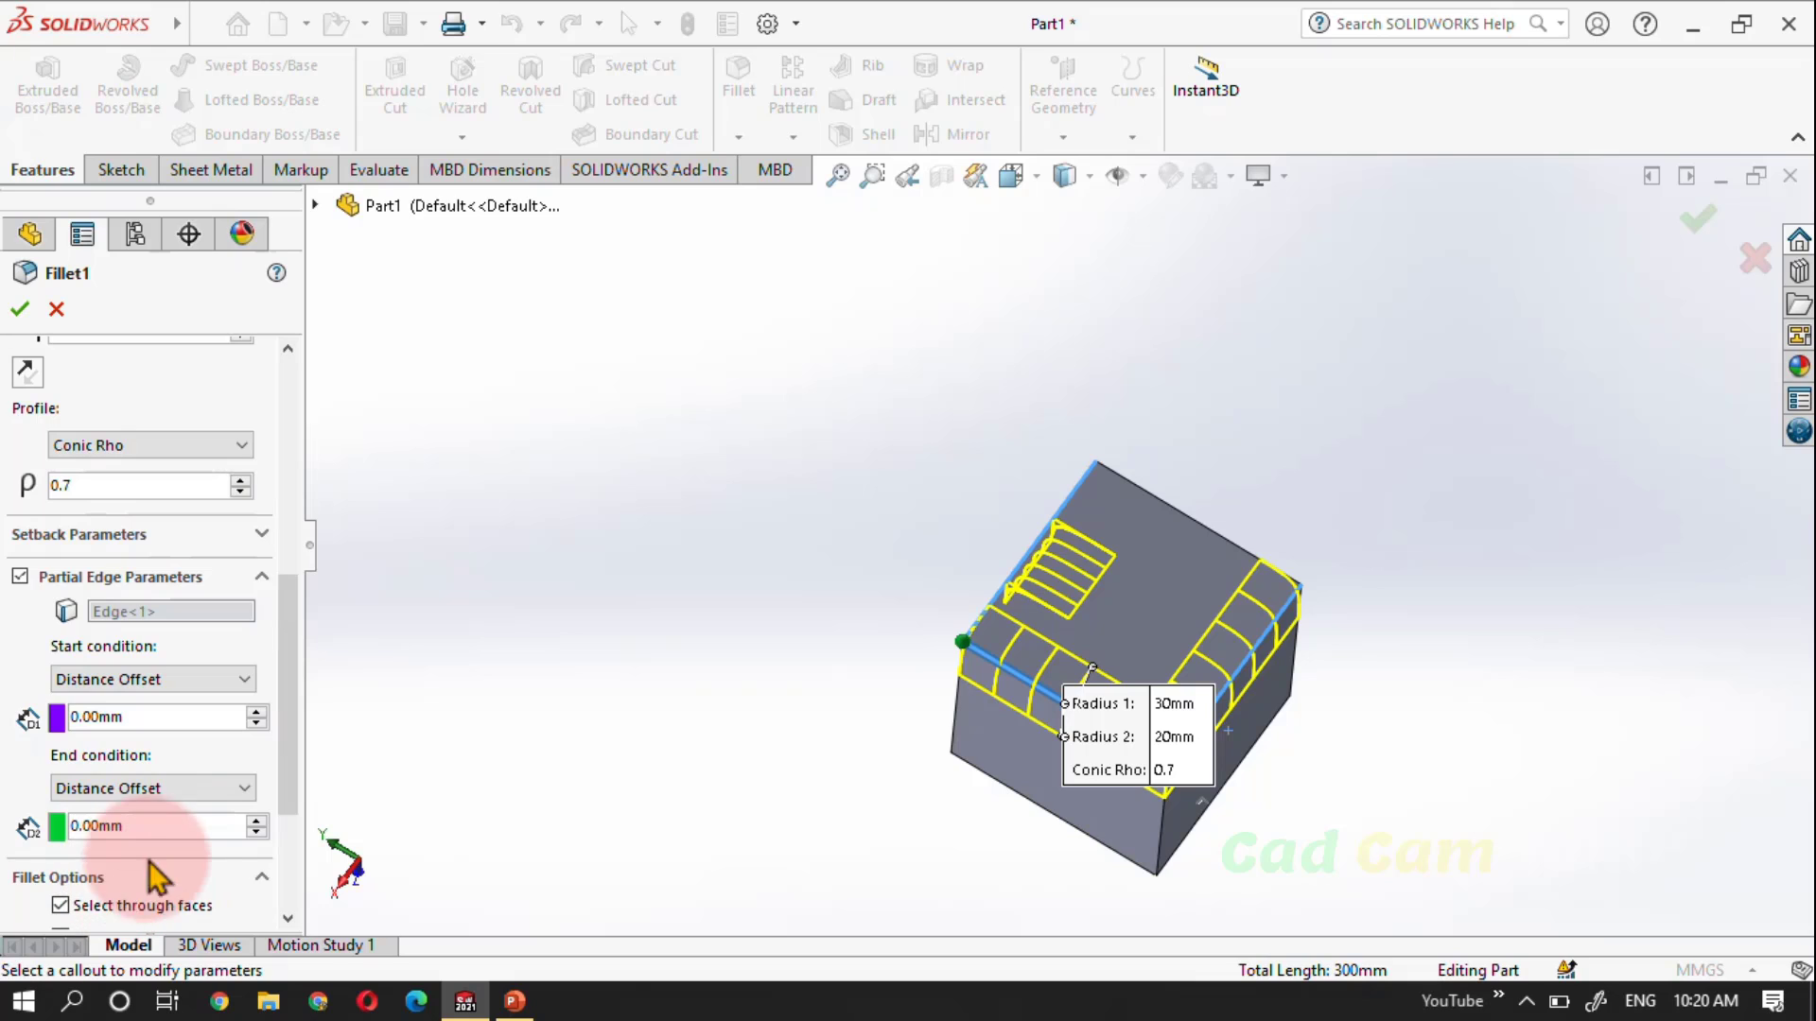
{"action": "left_click", "coordinate": [179, 827]}
{"action": "left_click_drag", "start_coordinate": [293, 696], "coordinate": [284, 871]}
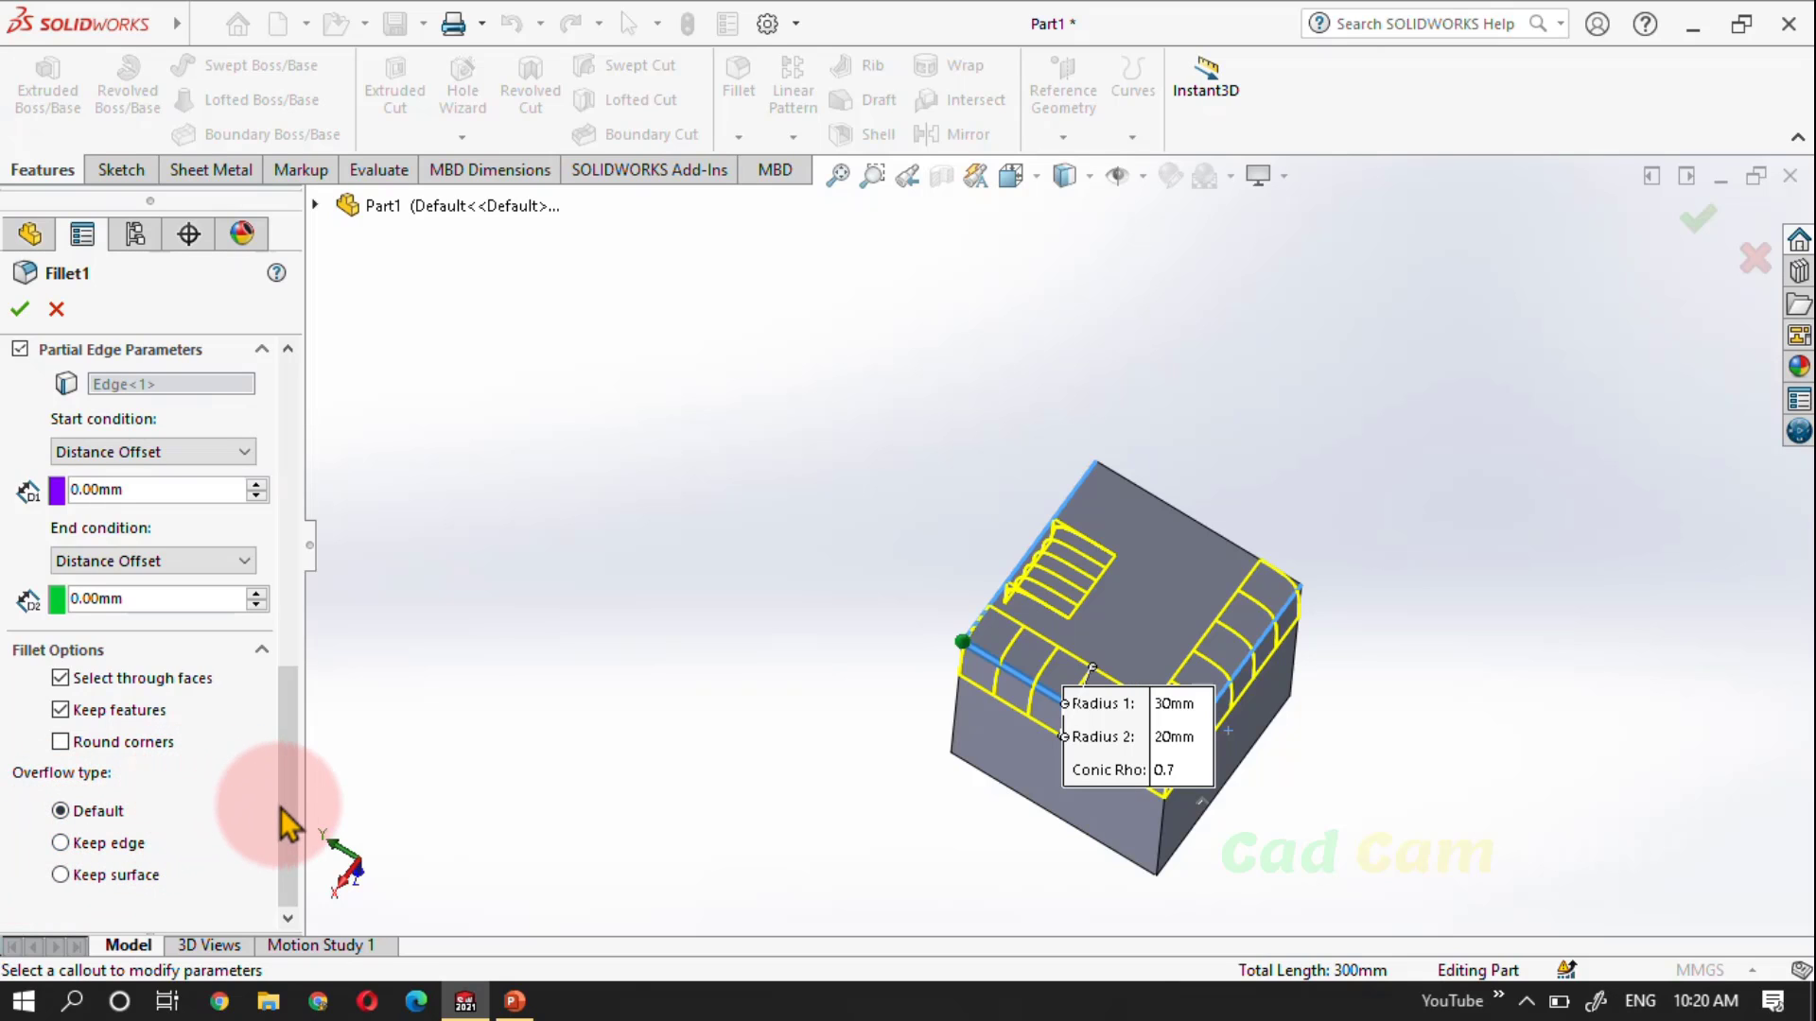
{"action": "left_click_drag", "start_coordinate": [291, 828], "coordinate": [289, 437]}
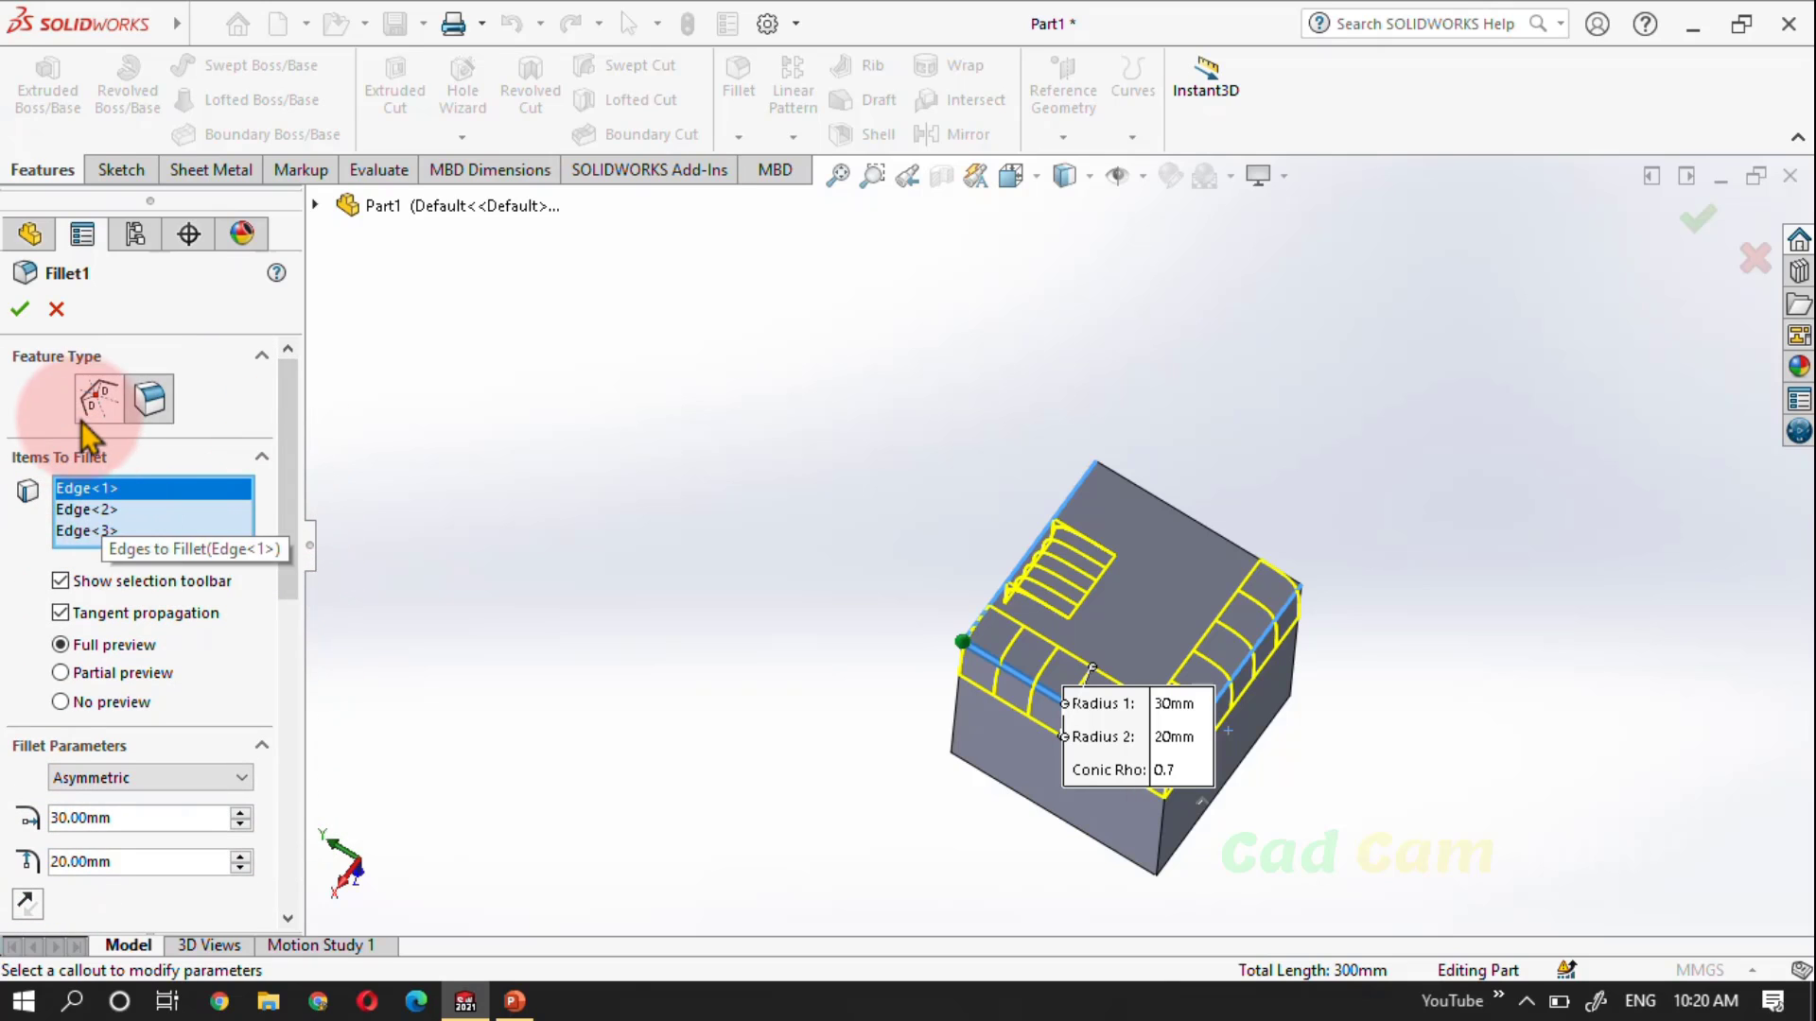
{"action": "right_click", "coordinate": [74, 511]}
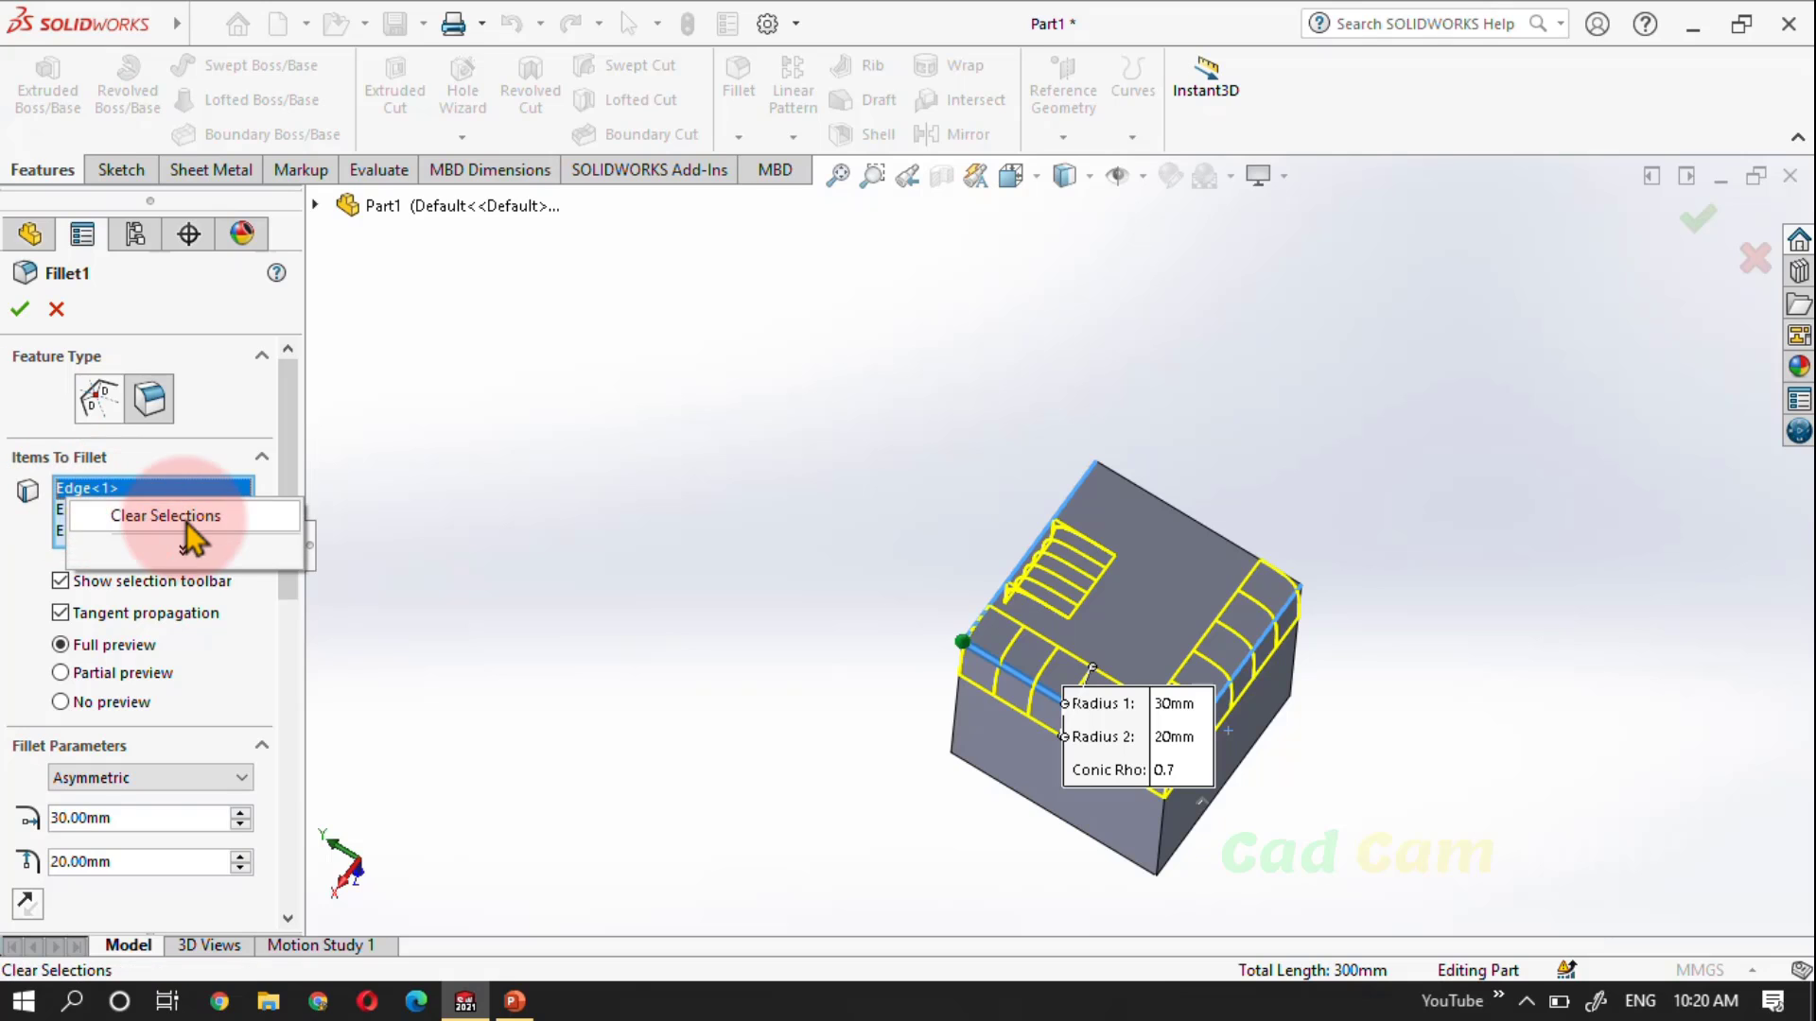
{"action": "left_click", "coordinate": [185, 522]}
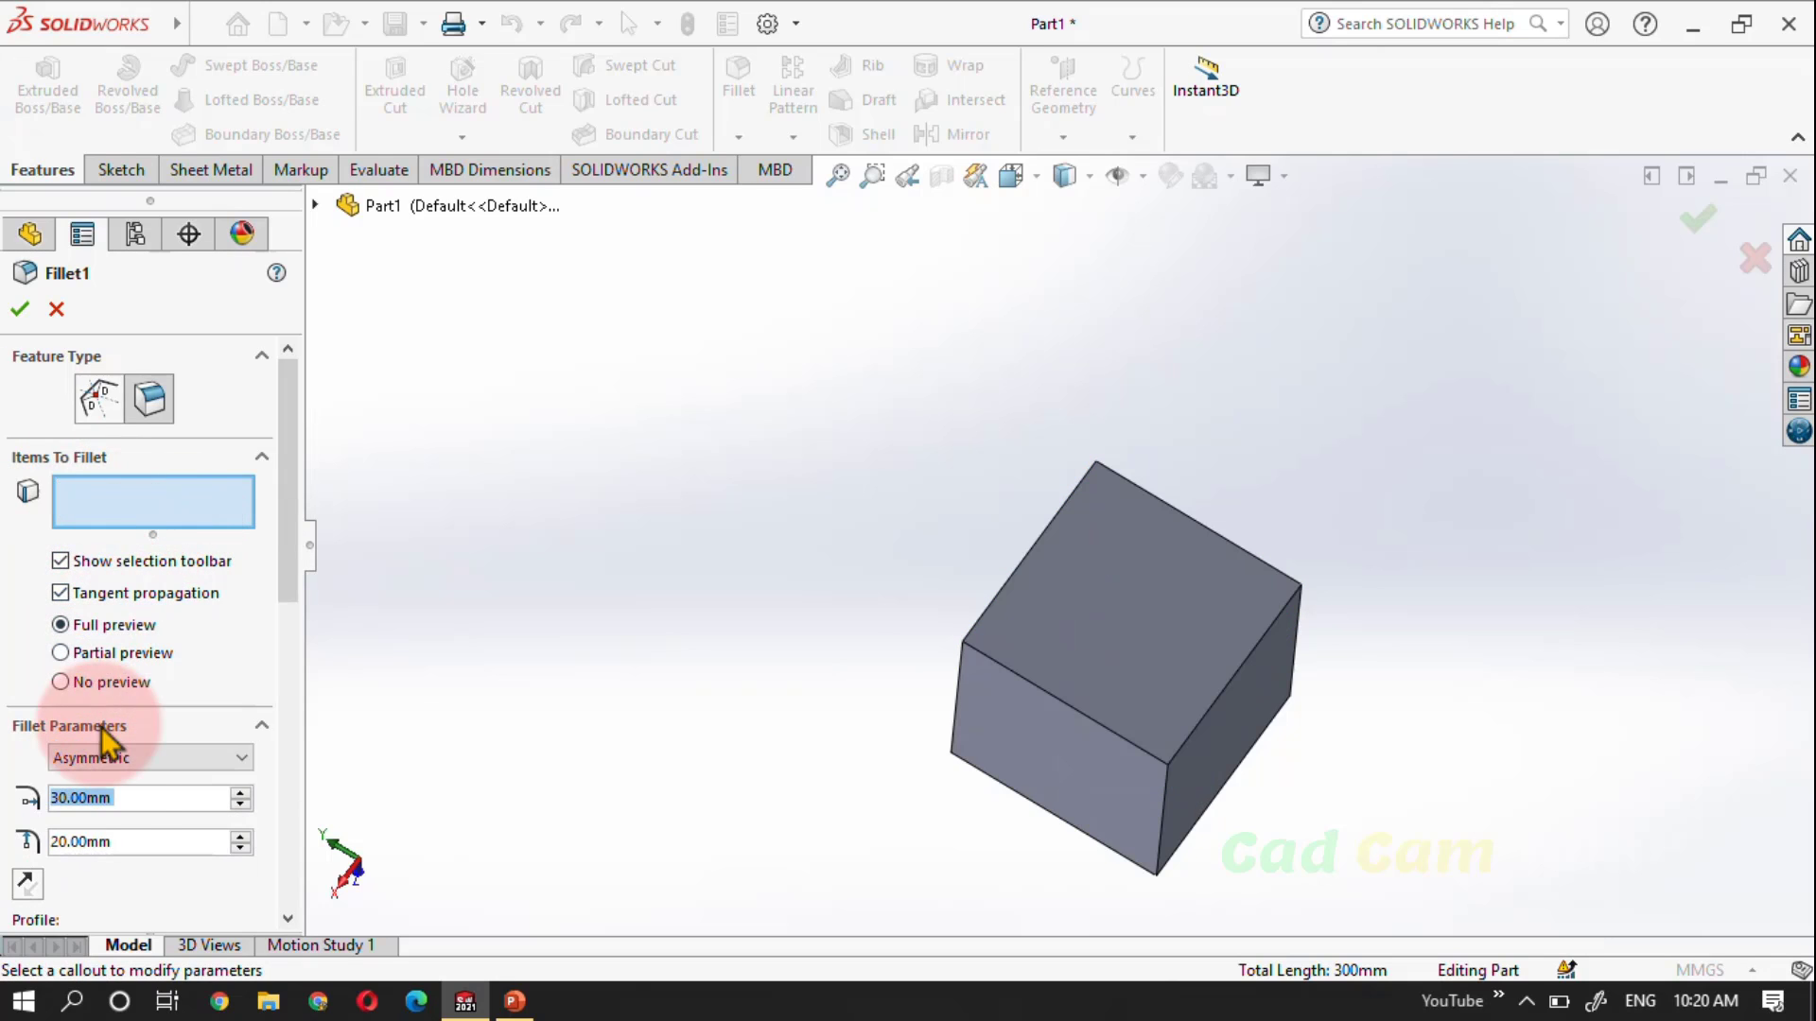
{"action": "scroll", "coordinate": [104, 700], "scroll_direction": "down", "scroll_amount": 6}
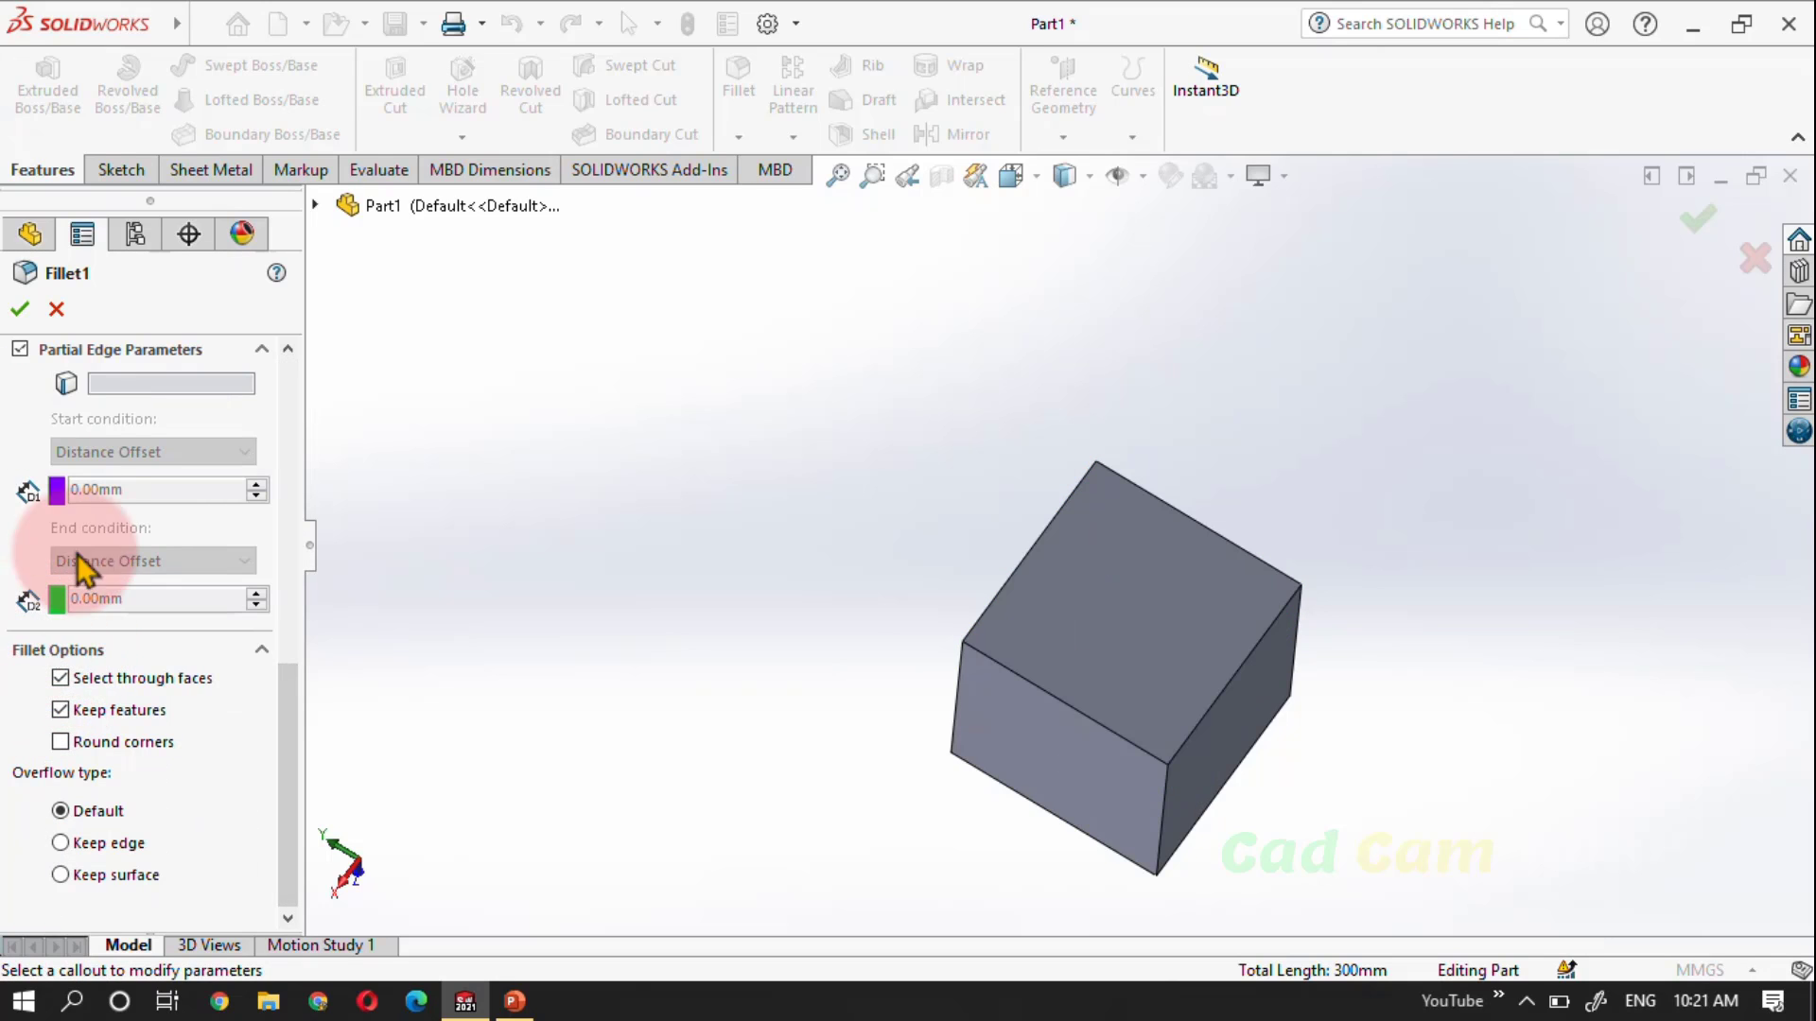
{"action": "left_click", "coordinate": [20, 349]}
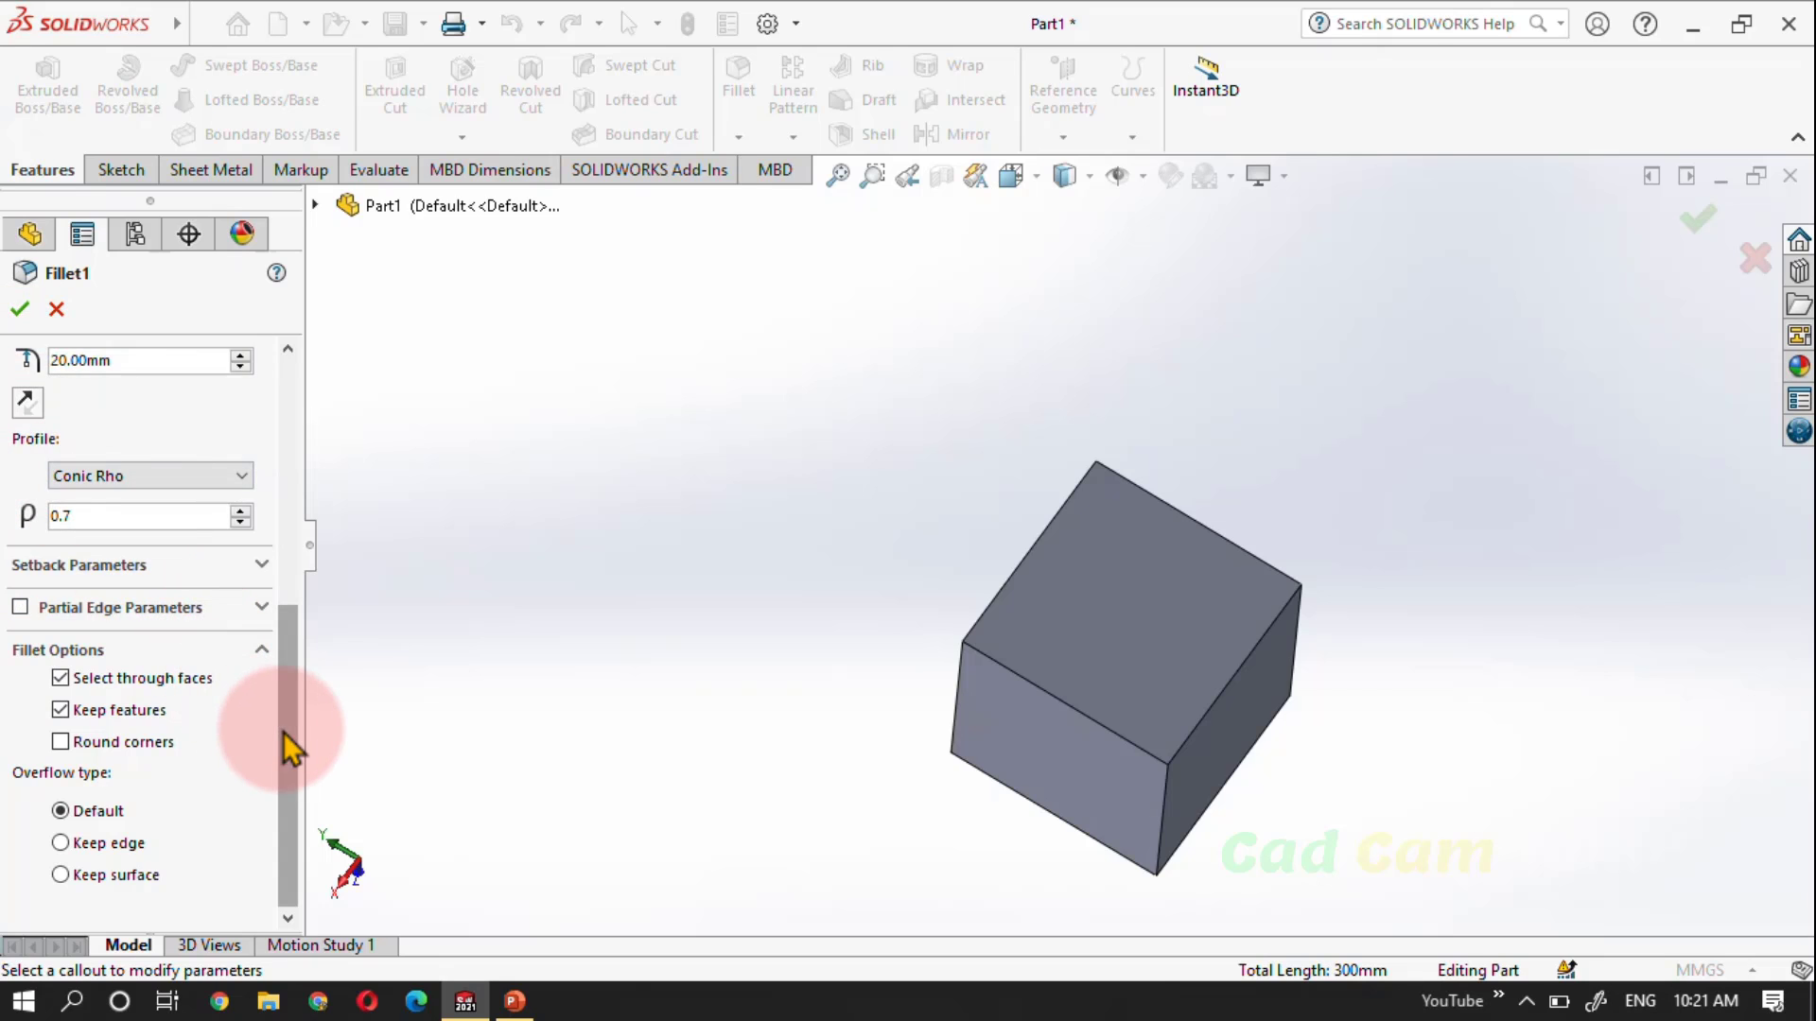
{"action": "left_click_drag", "start_coordinate": [292, 730], "coordinate": [316, 406]}
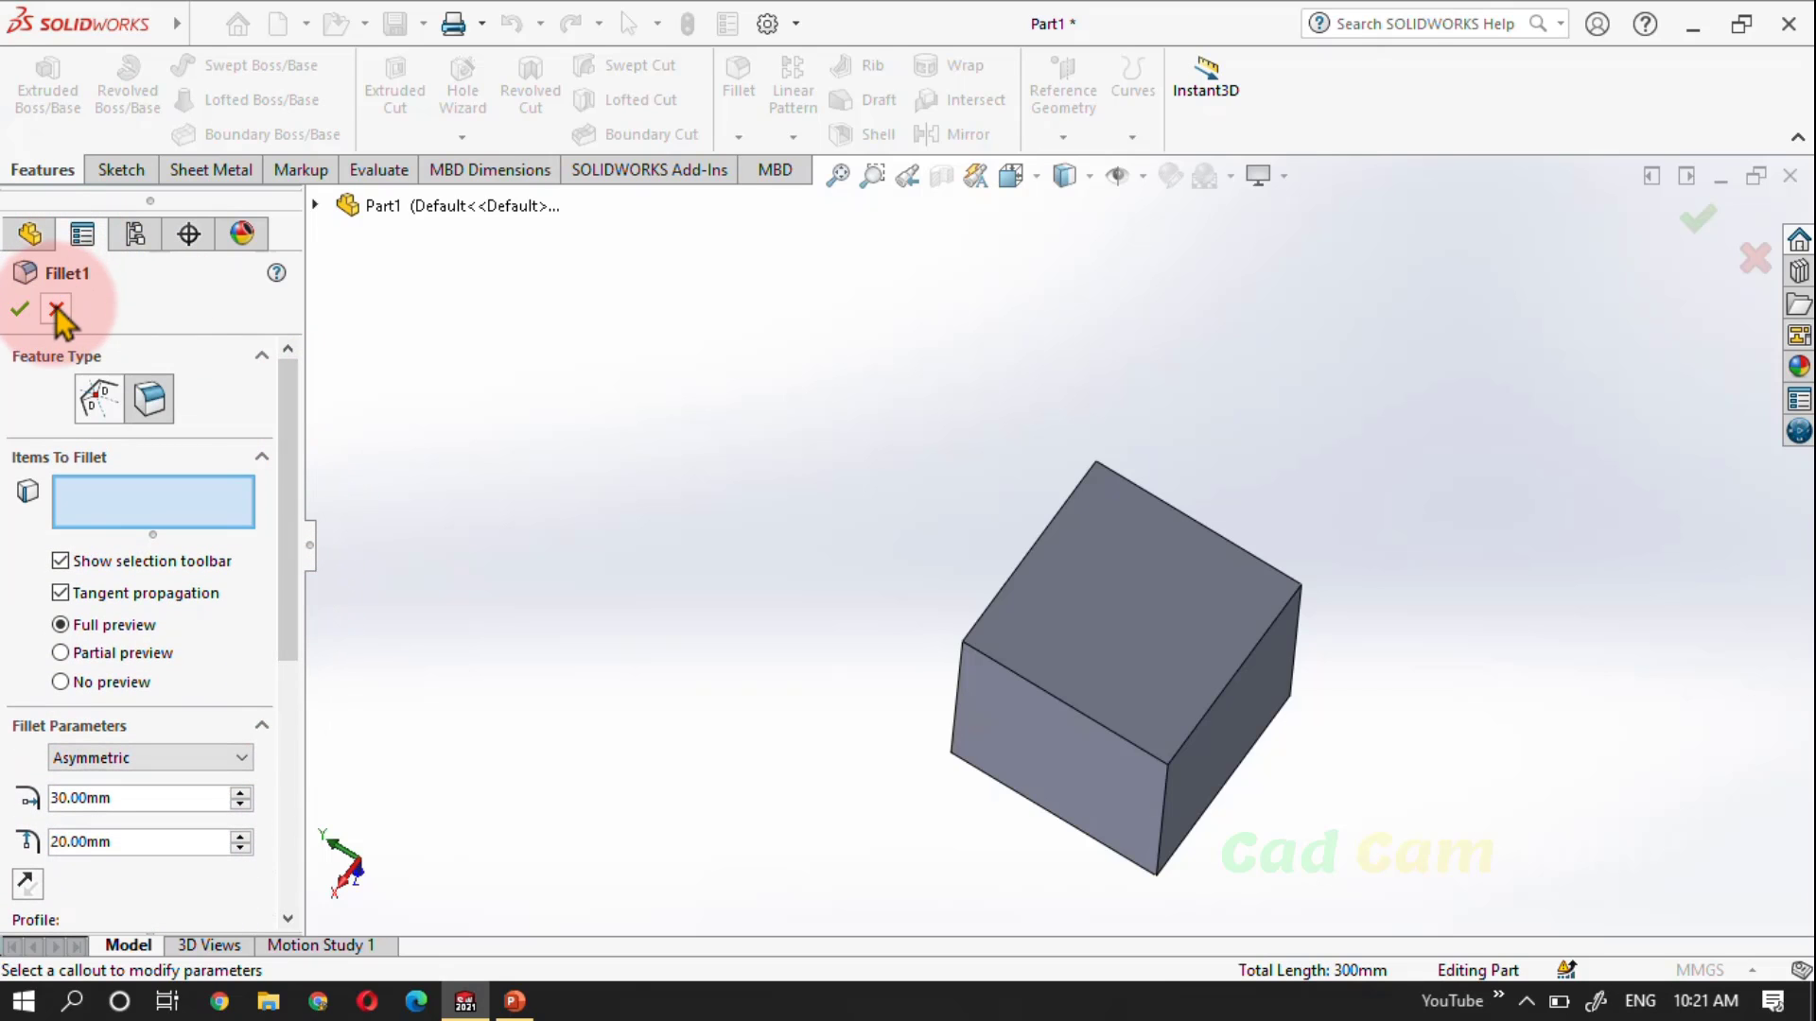
{"action": "left_click", "coordinate": [19, 308]}
Delete the existing fillet feature from the cube
{"action": "right_click", "coordinate": [87, 630]}
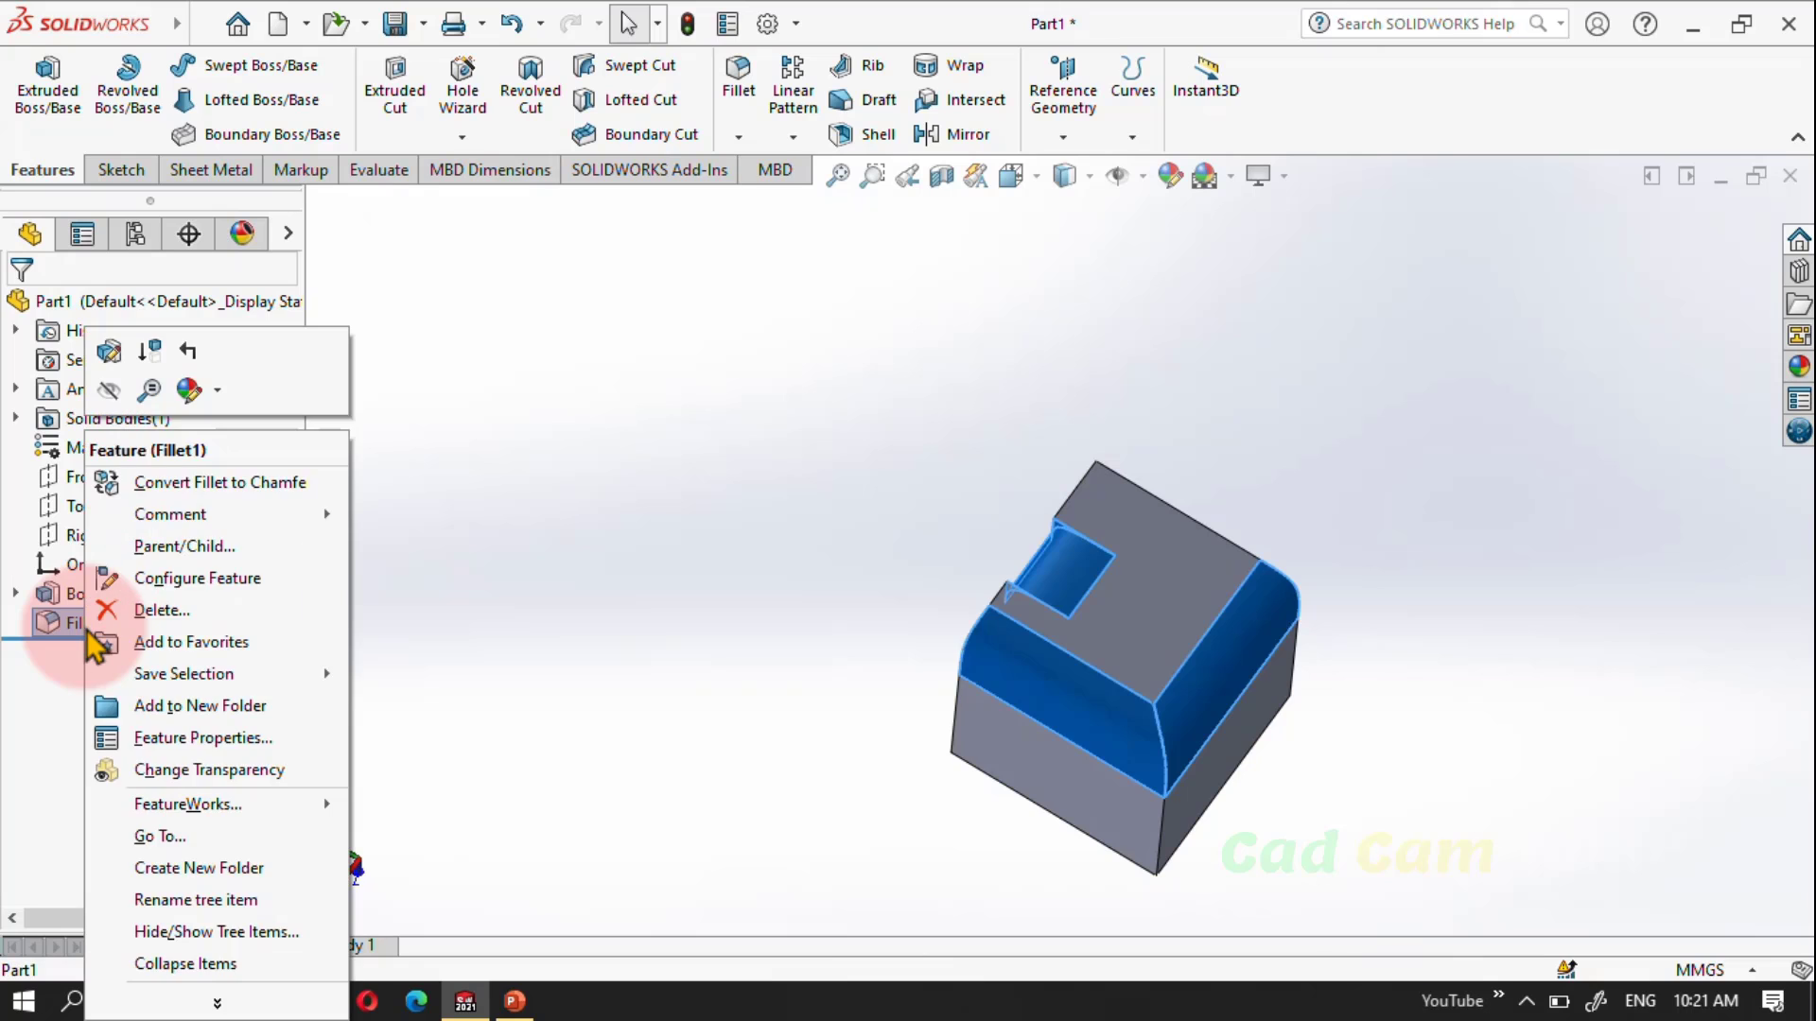
{"action": "left_click", "coordinate": [155, 612]}
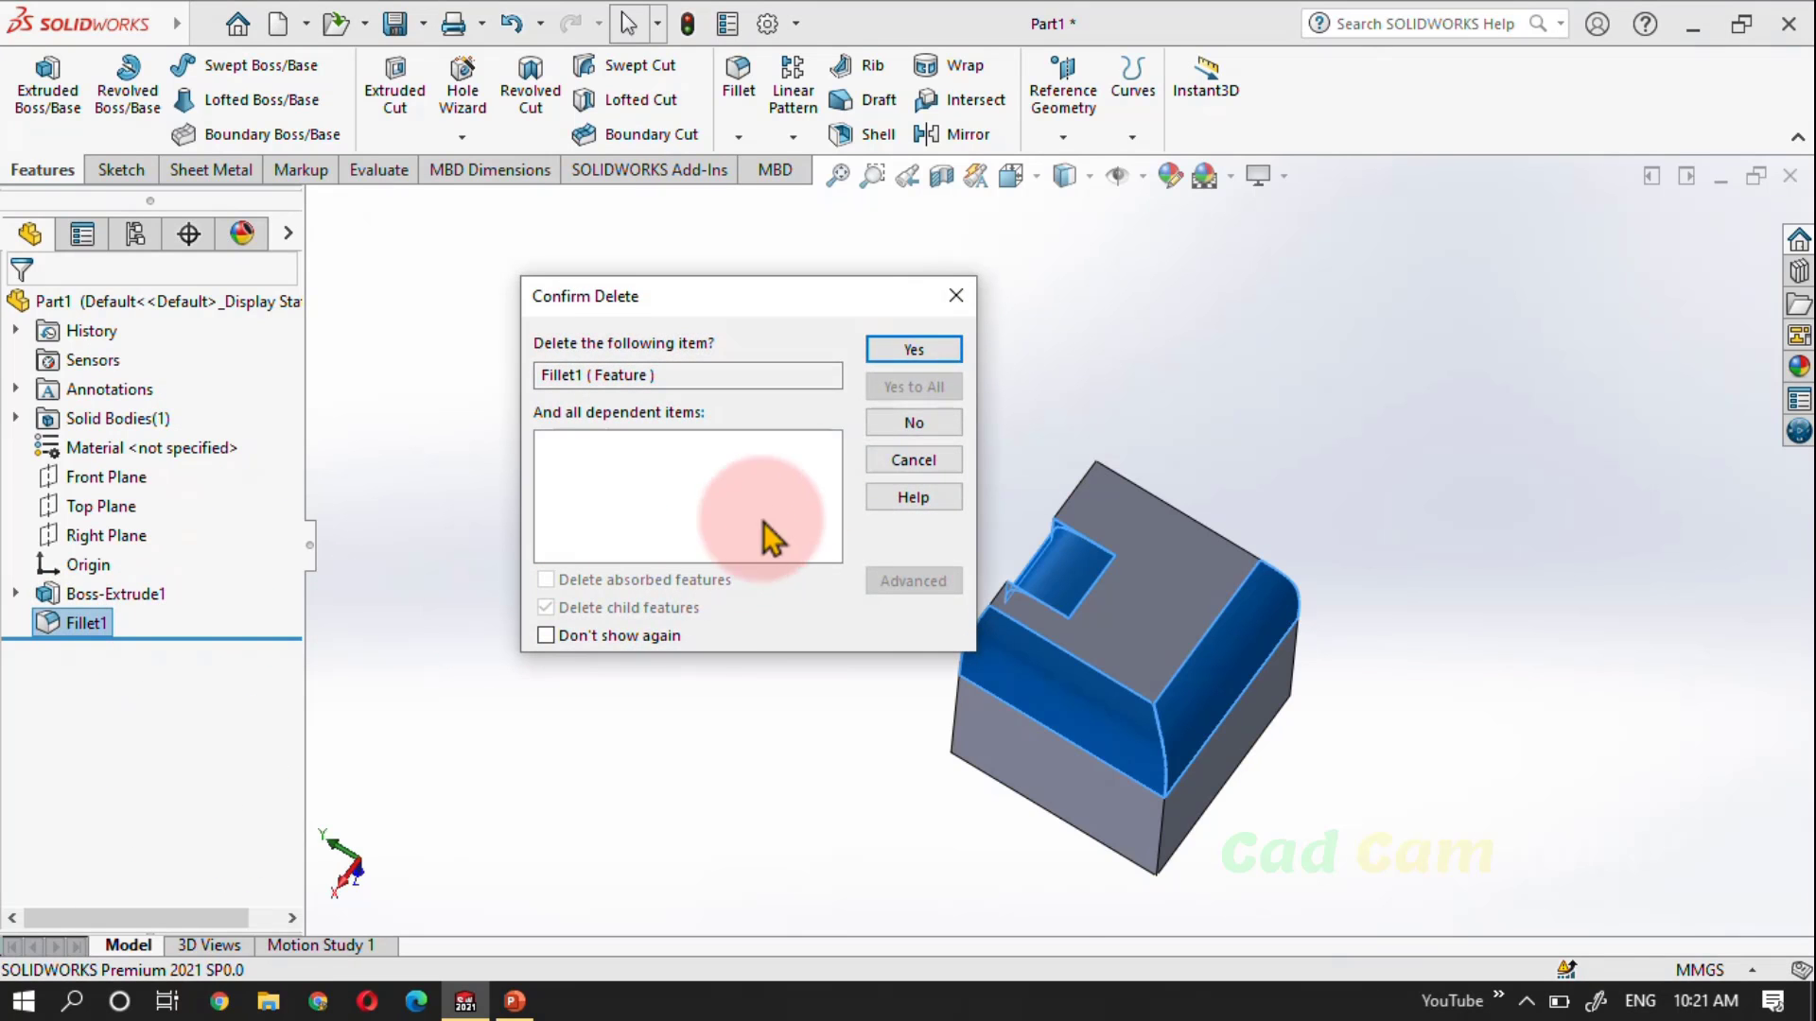
{"action": "left_click", "coordinate": [914, 349]}
Start a Variable Size Fillet on the front-left top edge of the cube
{"action": "scroll", "coordinate": [1088, 615], "scroll_direction": "up", "scroll_amount": 2}
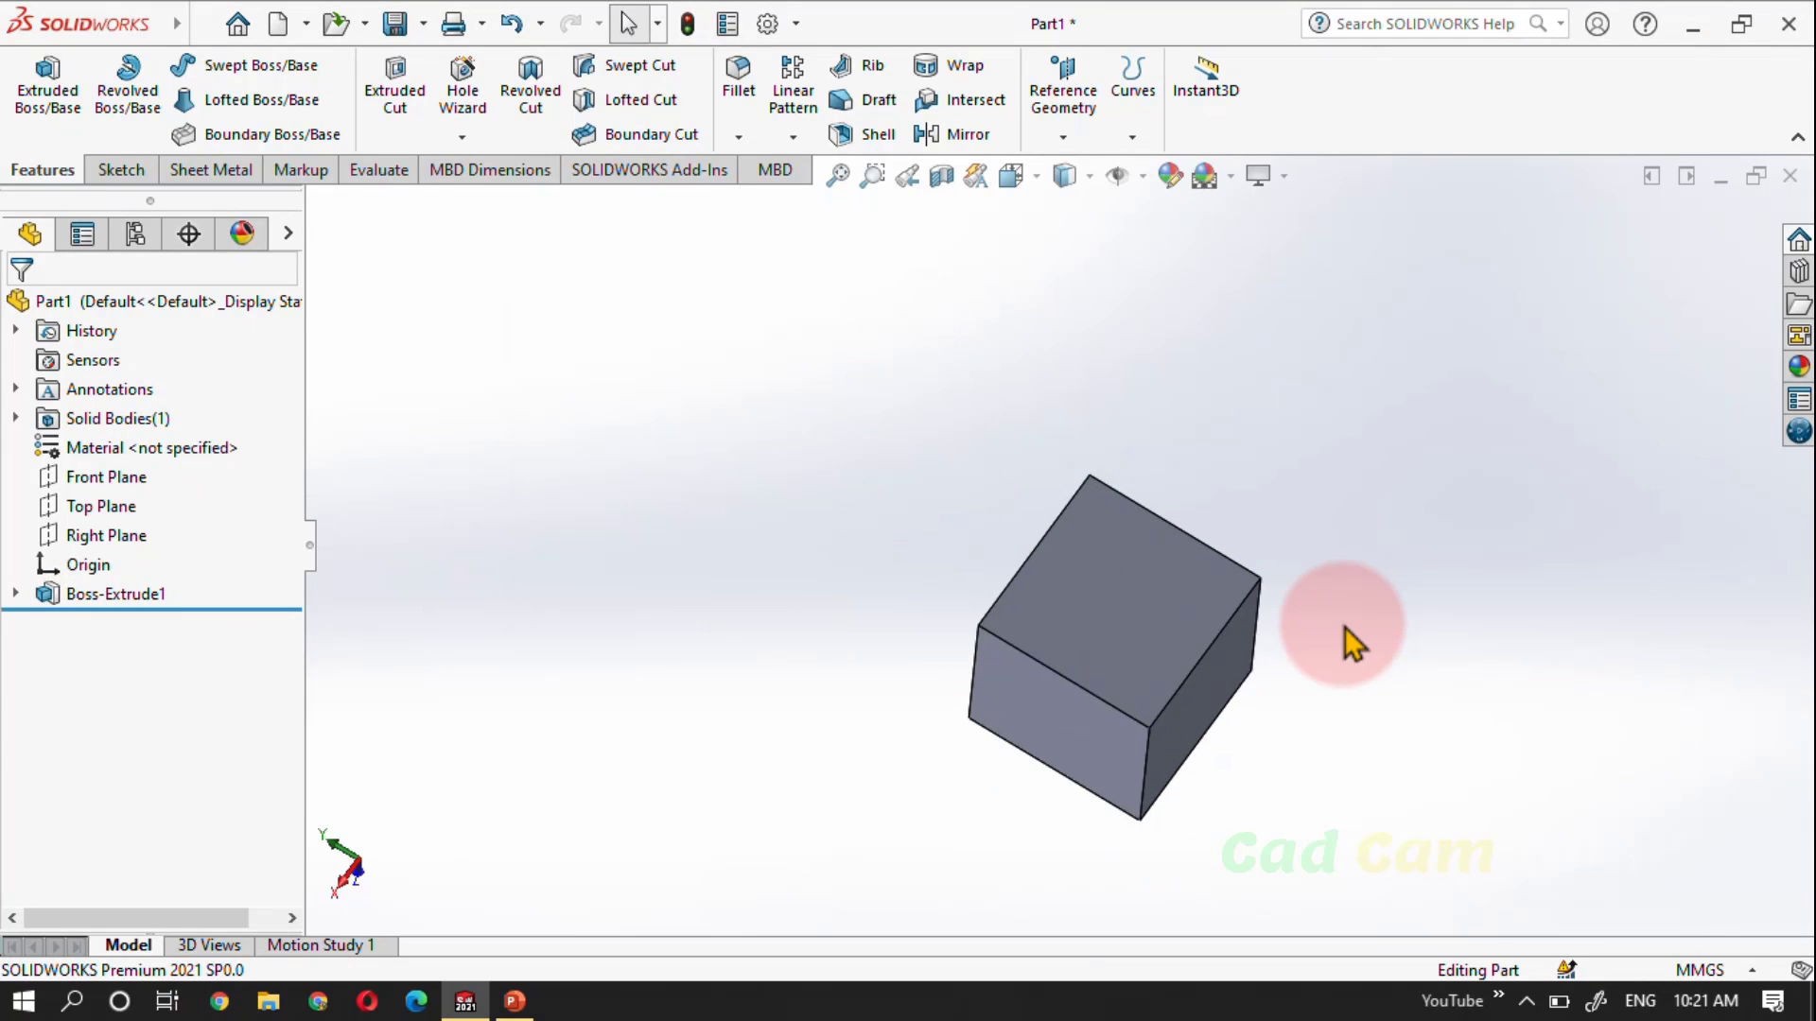
{"action": "scroll", "coordinate": [1229, 677], "scroll_direction": "down", "scroll_amount": 5}
{"action": "scroll", "coordinate": [743, 795], "scroll_direction": "up", "scroll_amount": 3}
{"action": "scroll", "coordinate": [742, 747], "scroll_direction": "down", "scroll_amount": 2}
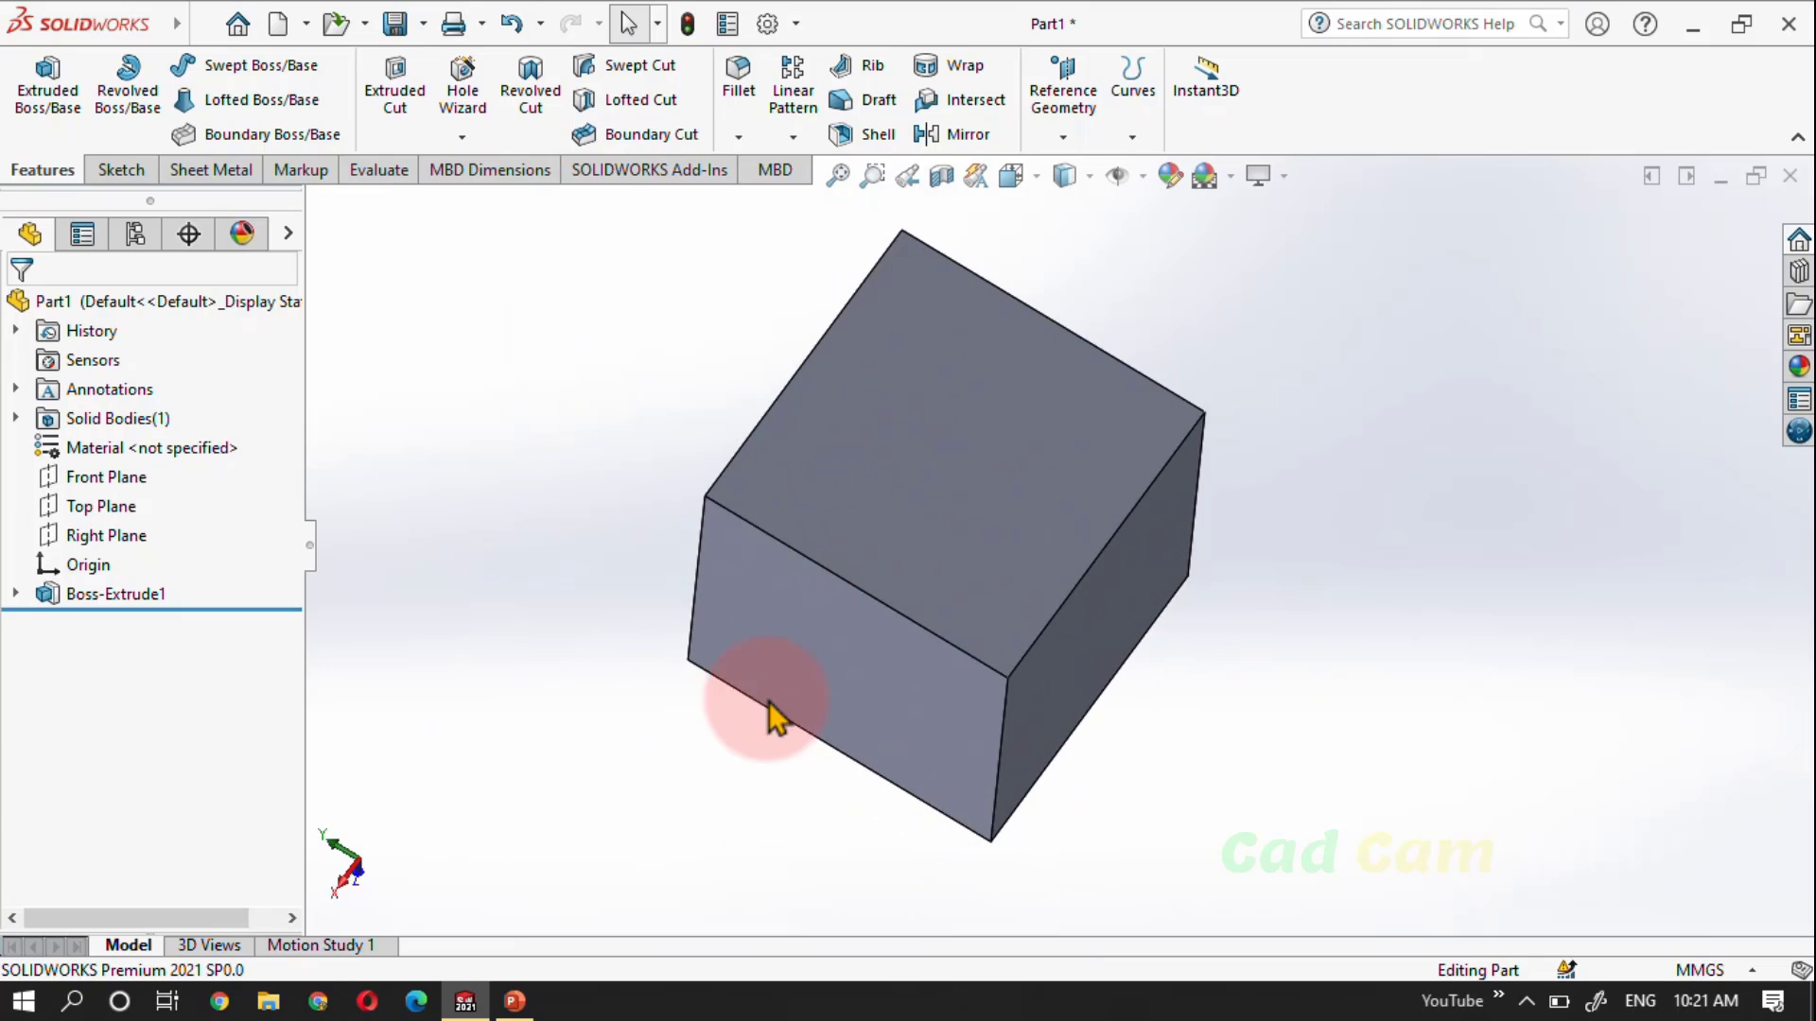
{"action": "scroll", "coordinate": [567, 704], "scroll_direction": "down", "scroll_amount": 1}
{"action": "scroll", "coordinate": [713, 599], "scroll_direction": "up", "scroll_amount": 3}
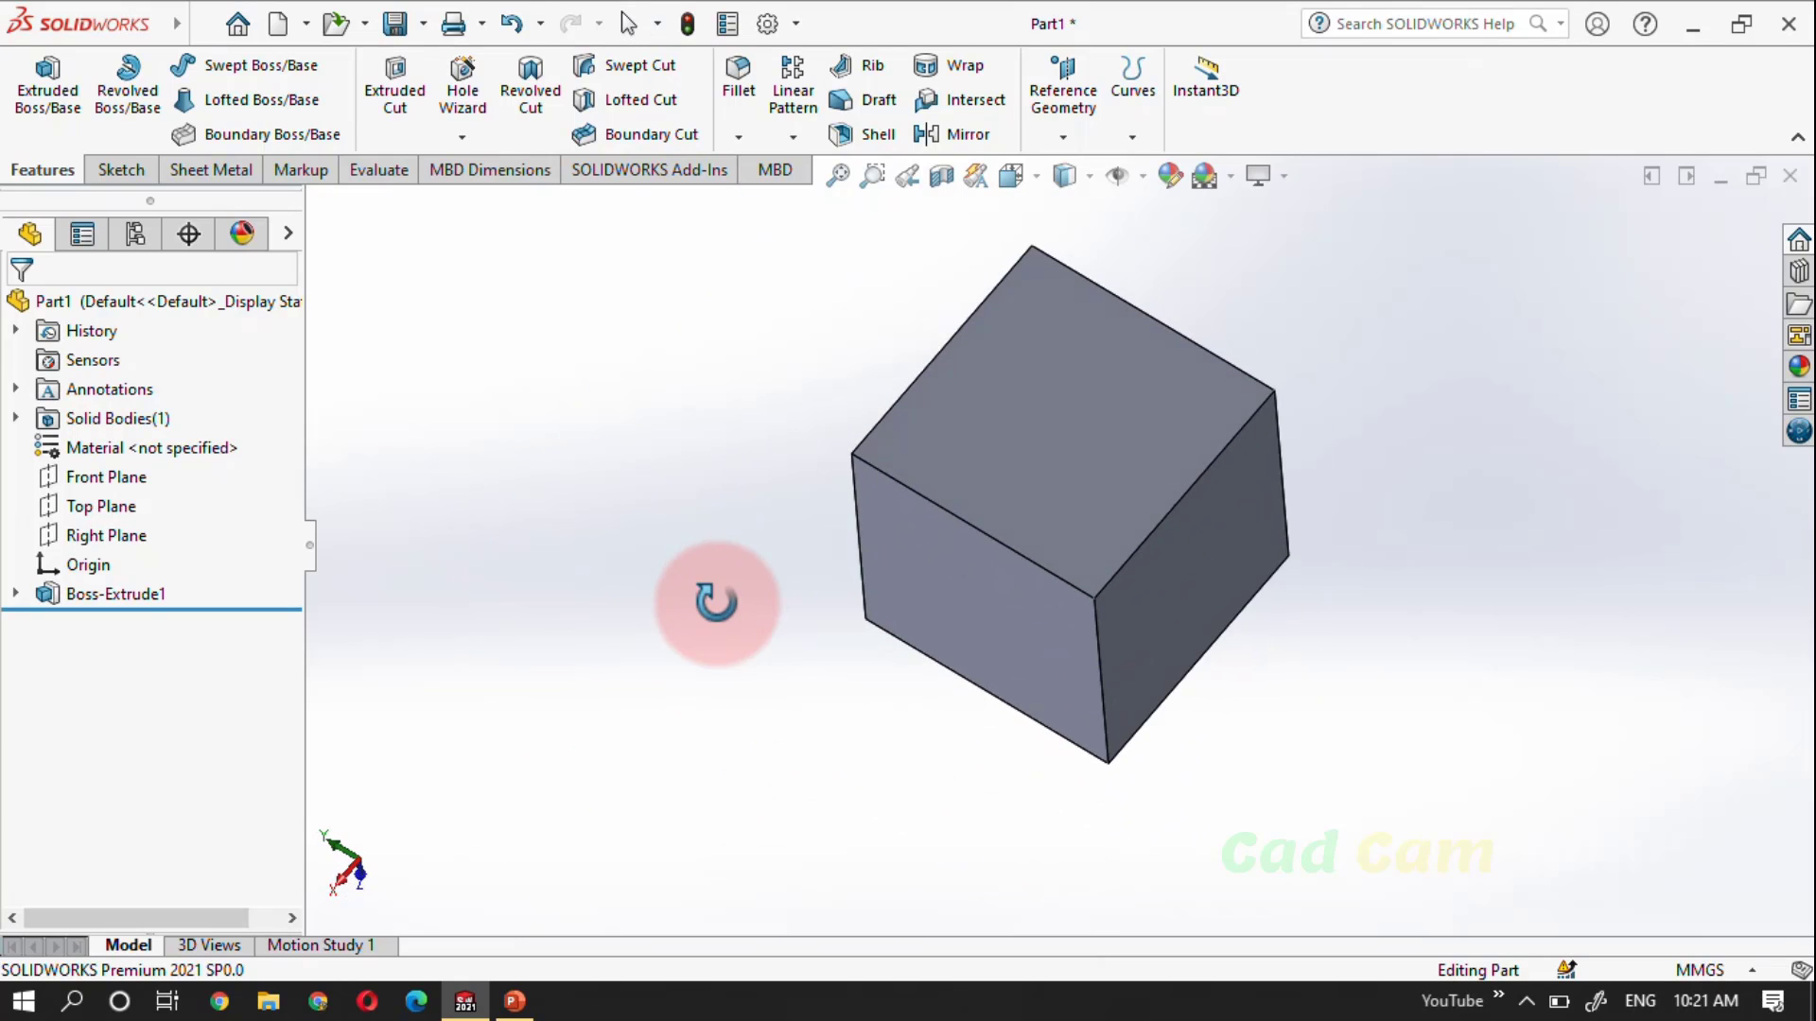
{"action": "scroll", "coordinate": [1276, 466], "scroll_direction": "down", "scroll_amount": 3}
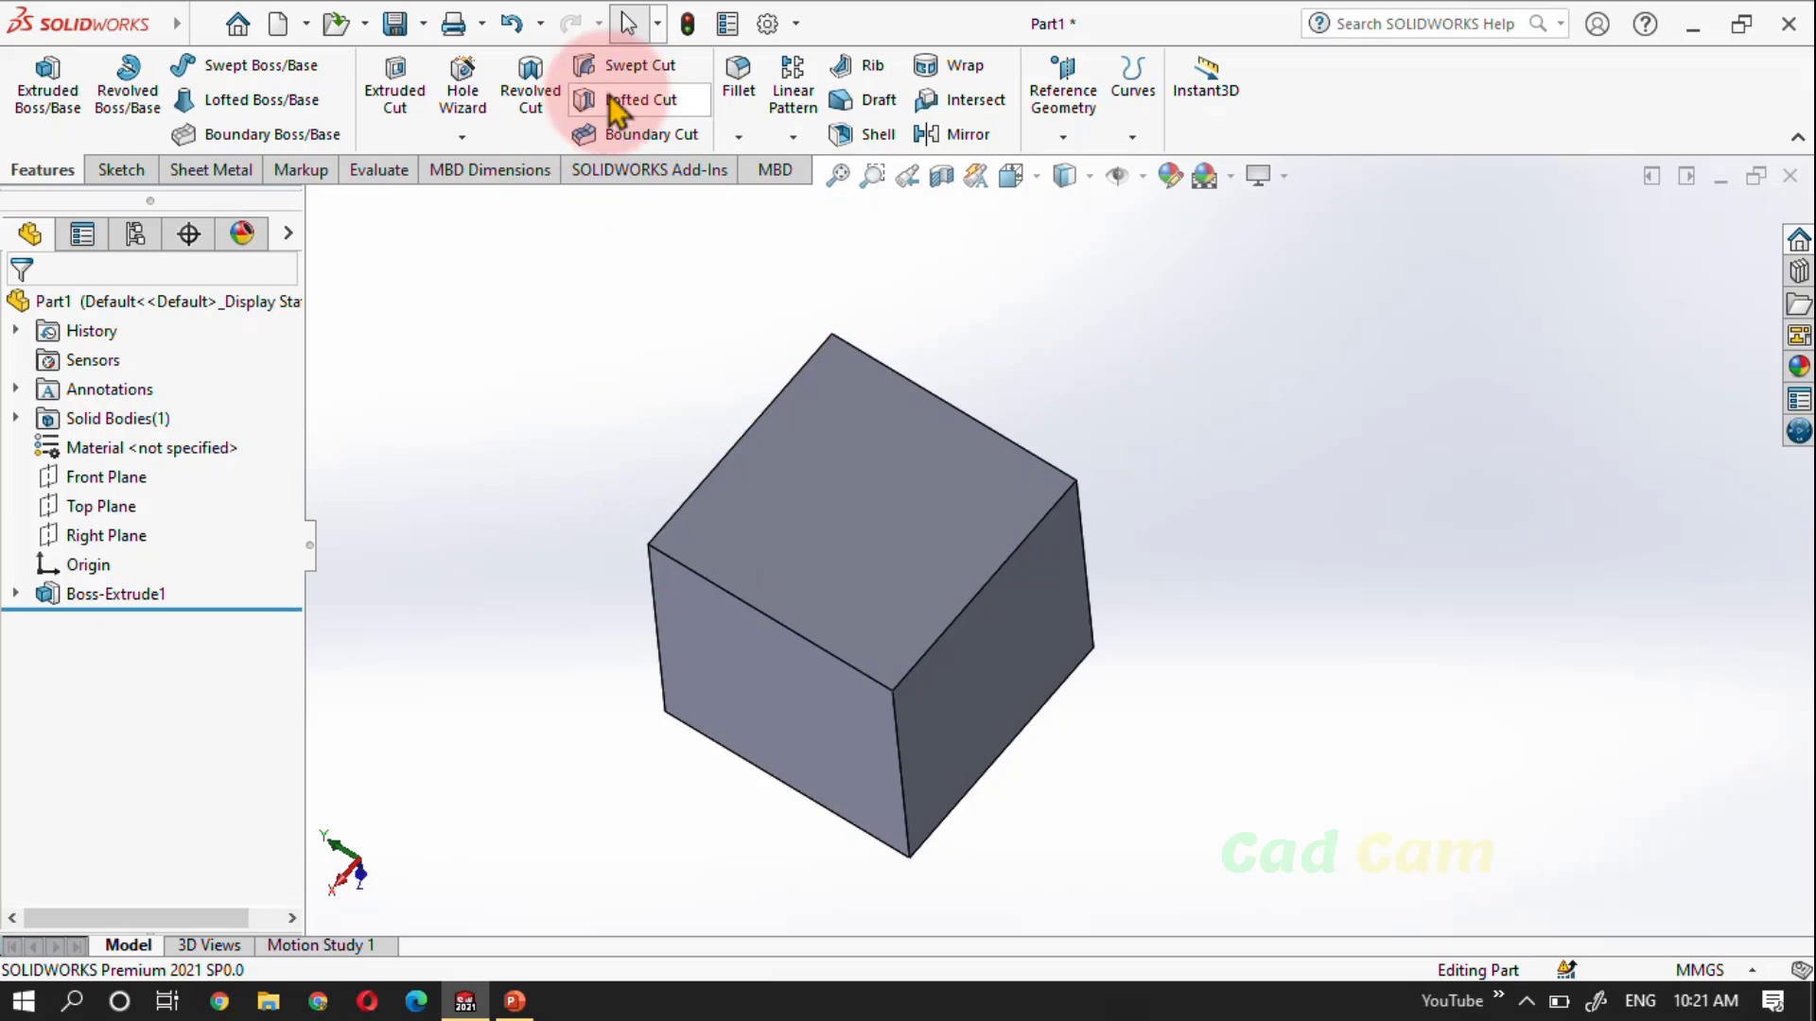
{"action": "left_click", "coordinate": [742, 81]}
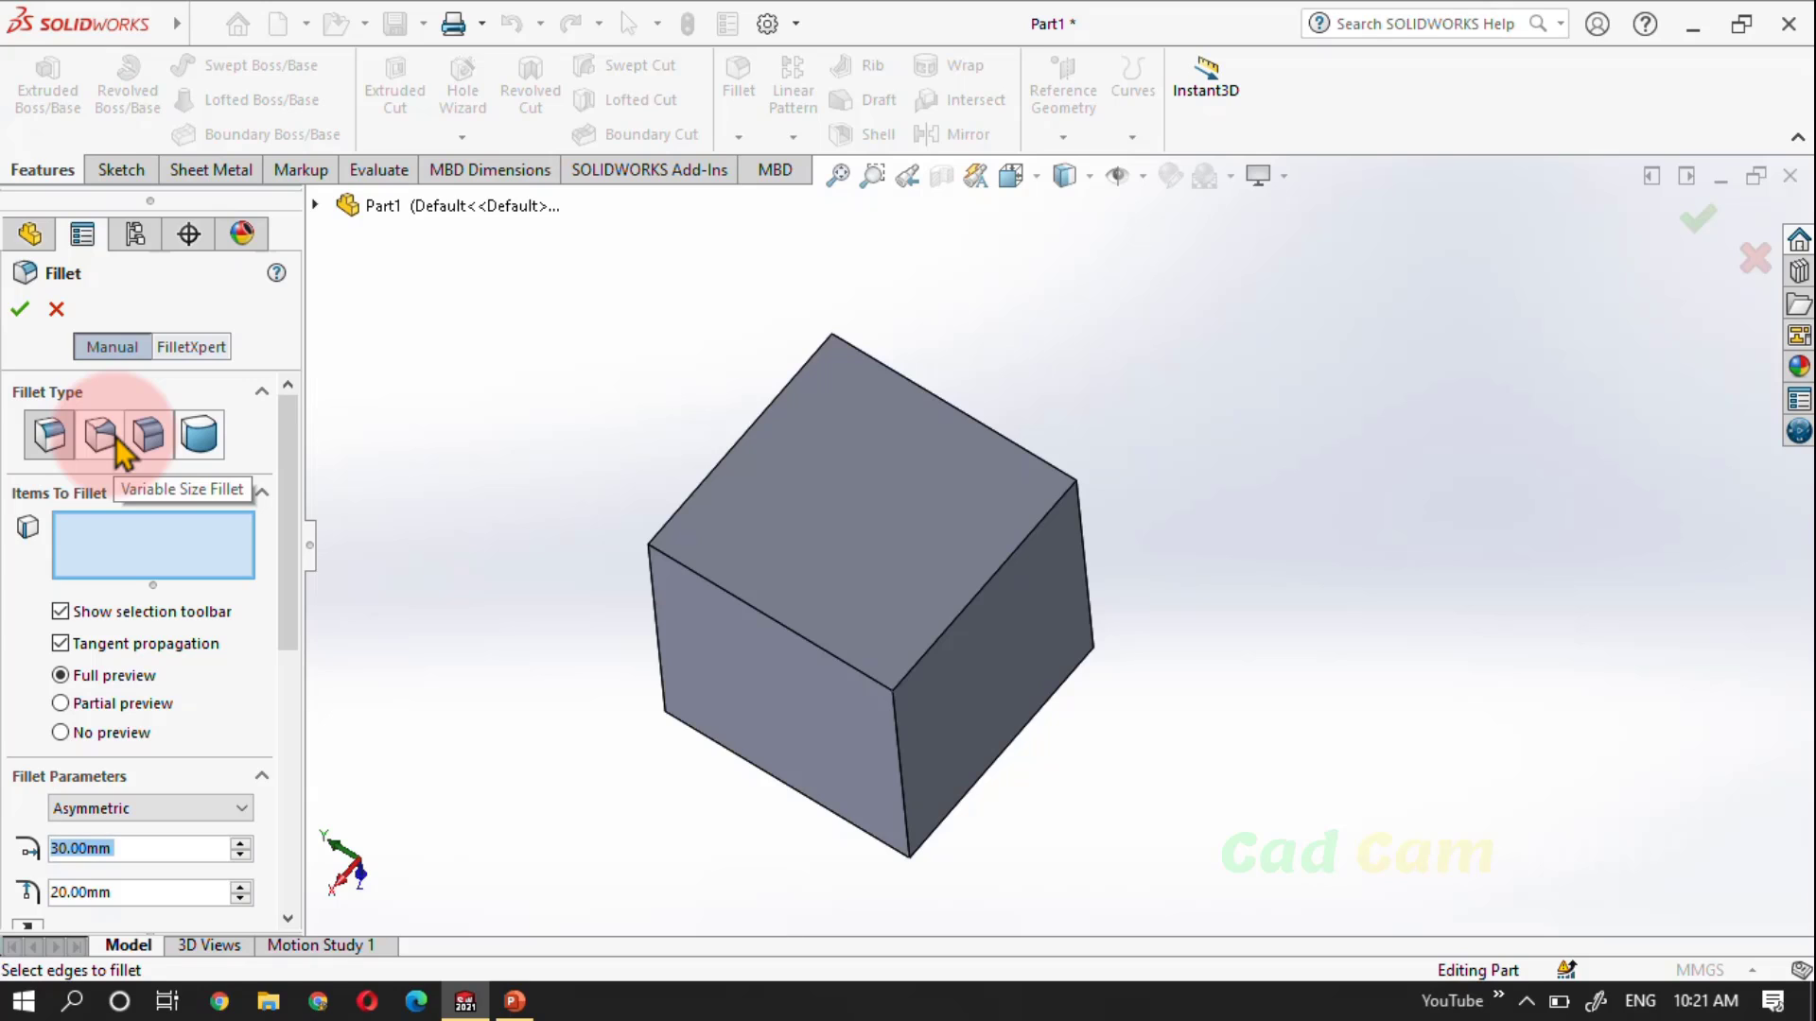
{"action": "left_click", "coordinate": [116, 440]}
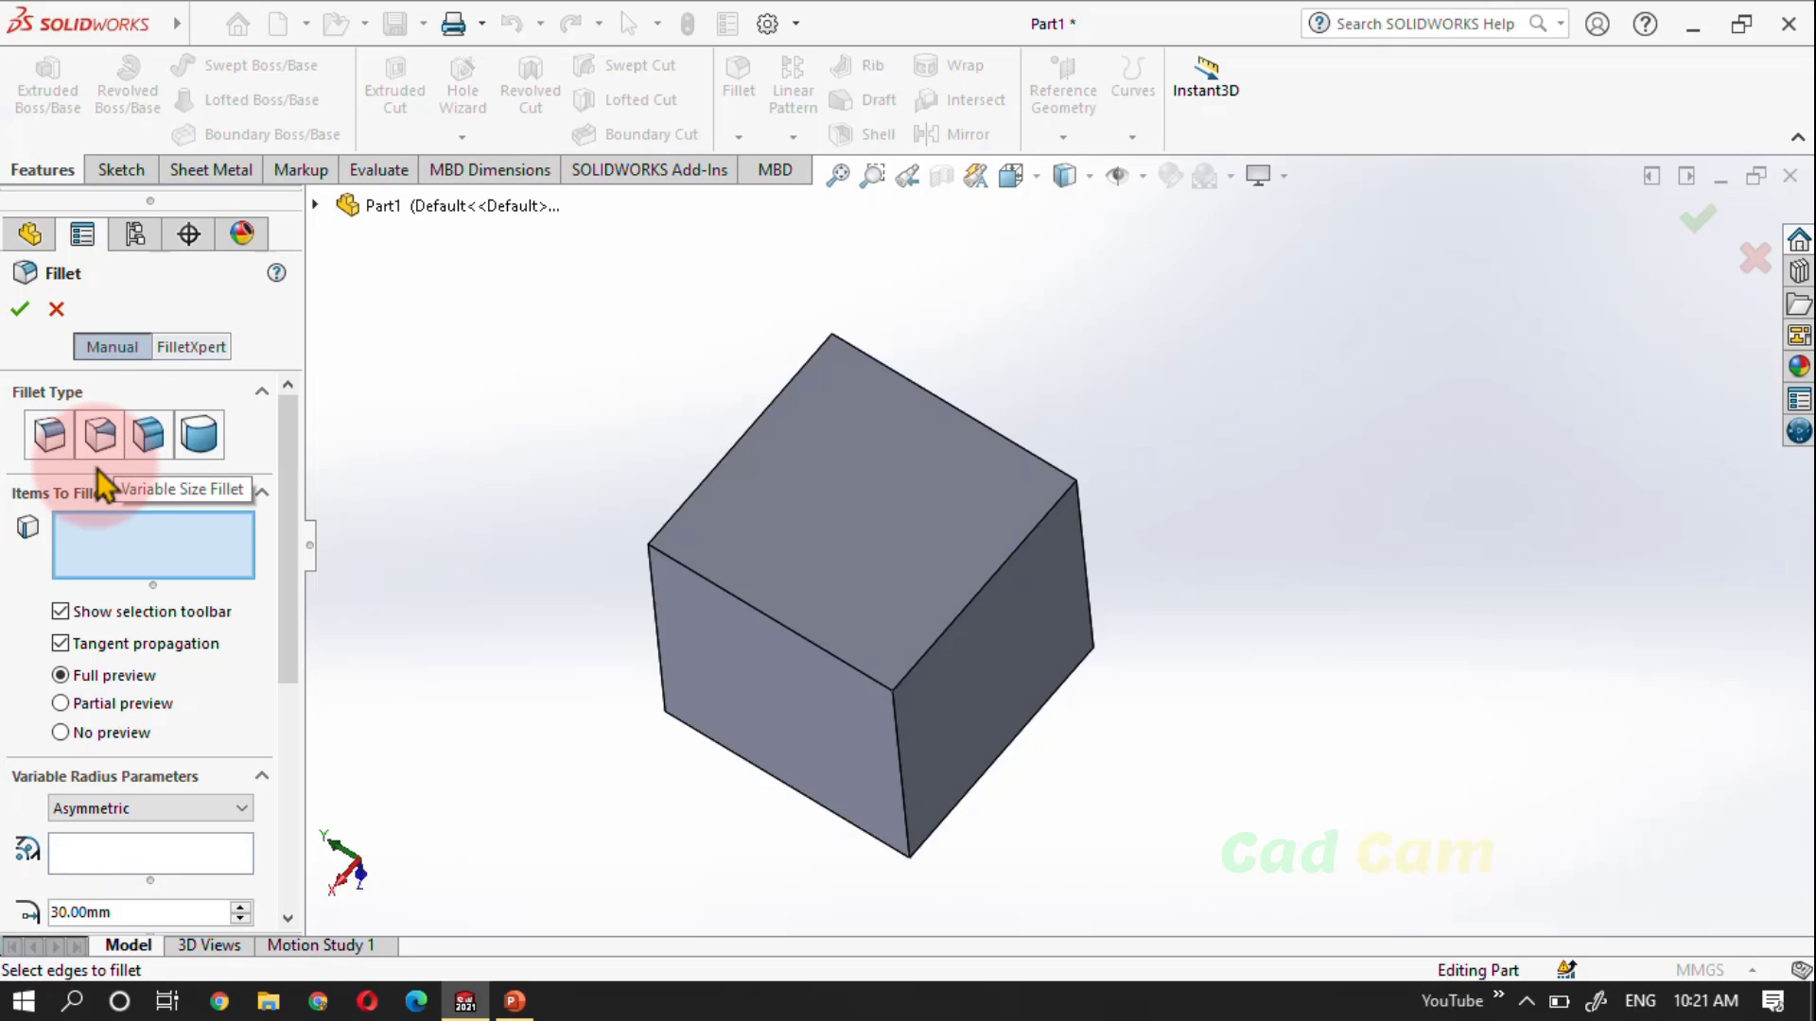
{"action": "left_click", "coordinate": [816, 648]}
{"action": "scroll", "coordinate": [747, 648], "scroll_direction": "down", "scroll_amount": 4}
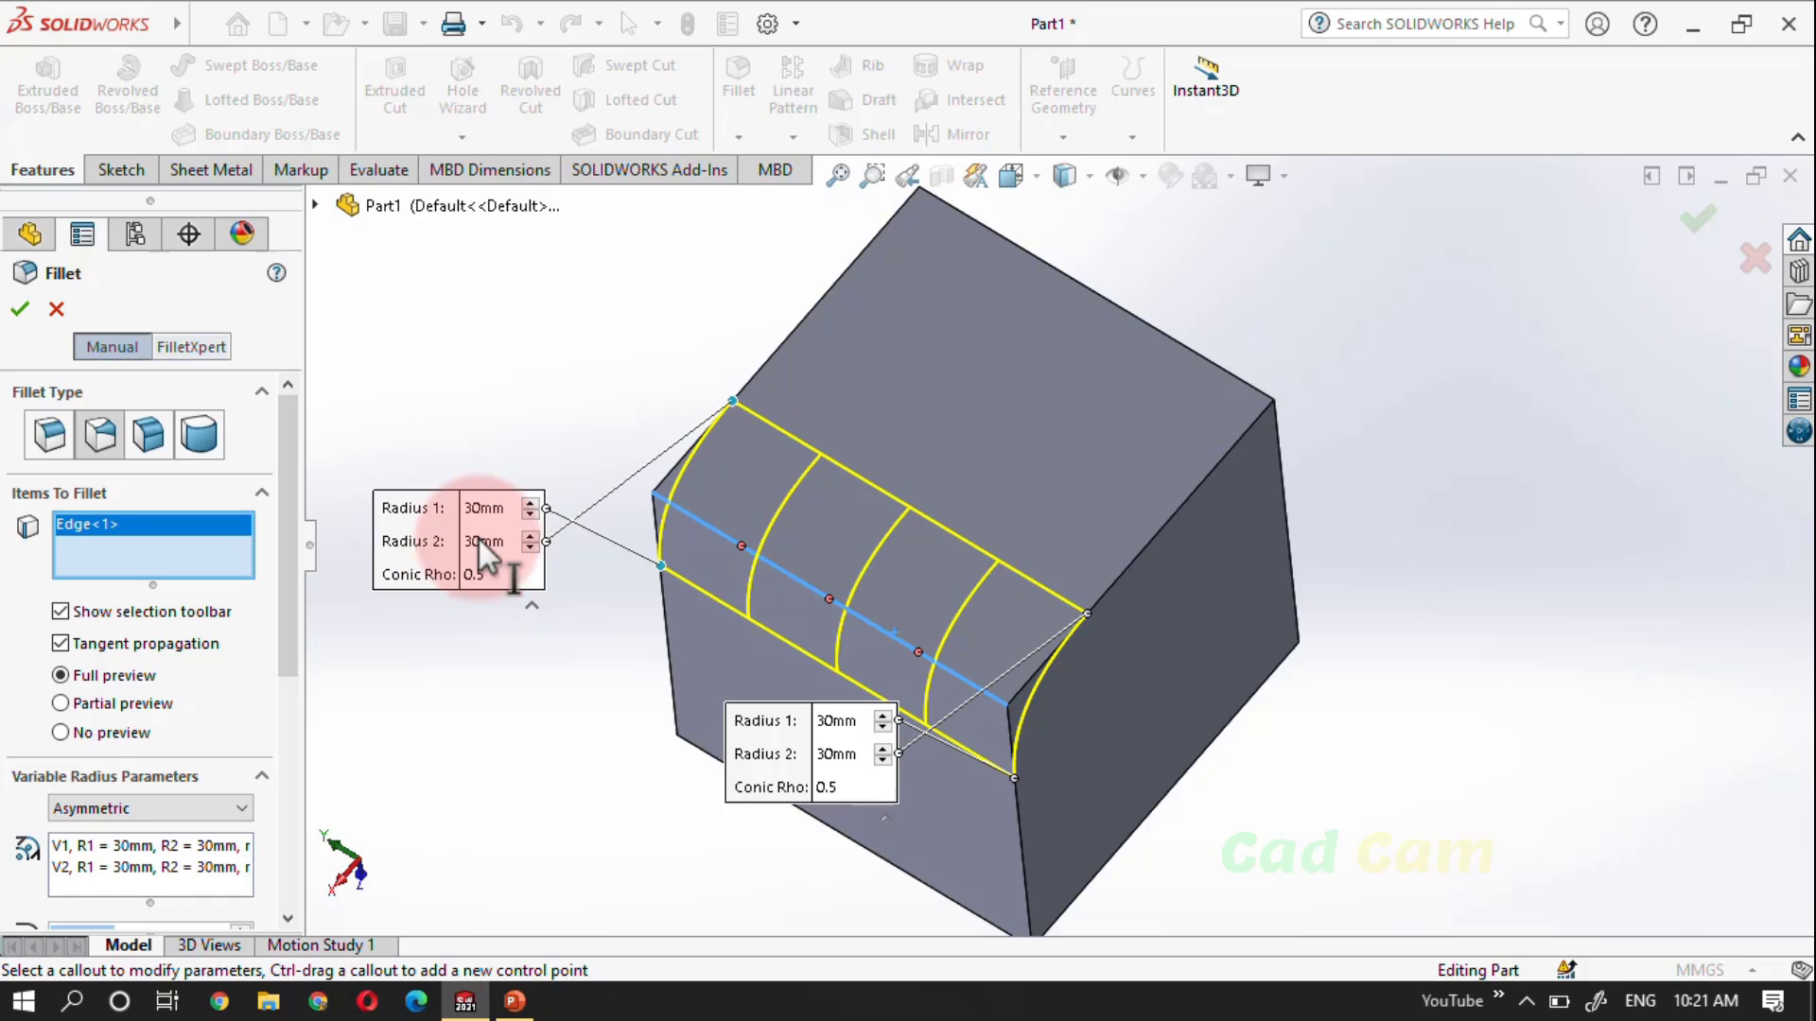
Switch the variable size fillet to the Symmetric radius method with a Circular profile
{"action": "left_click", "coordinate": [215, 809]}
{"action": "left_click", "coordinate": [90, 830]}
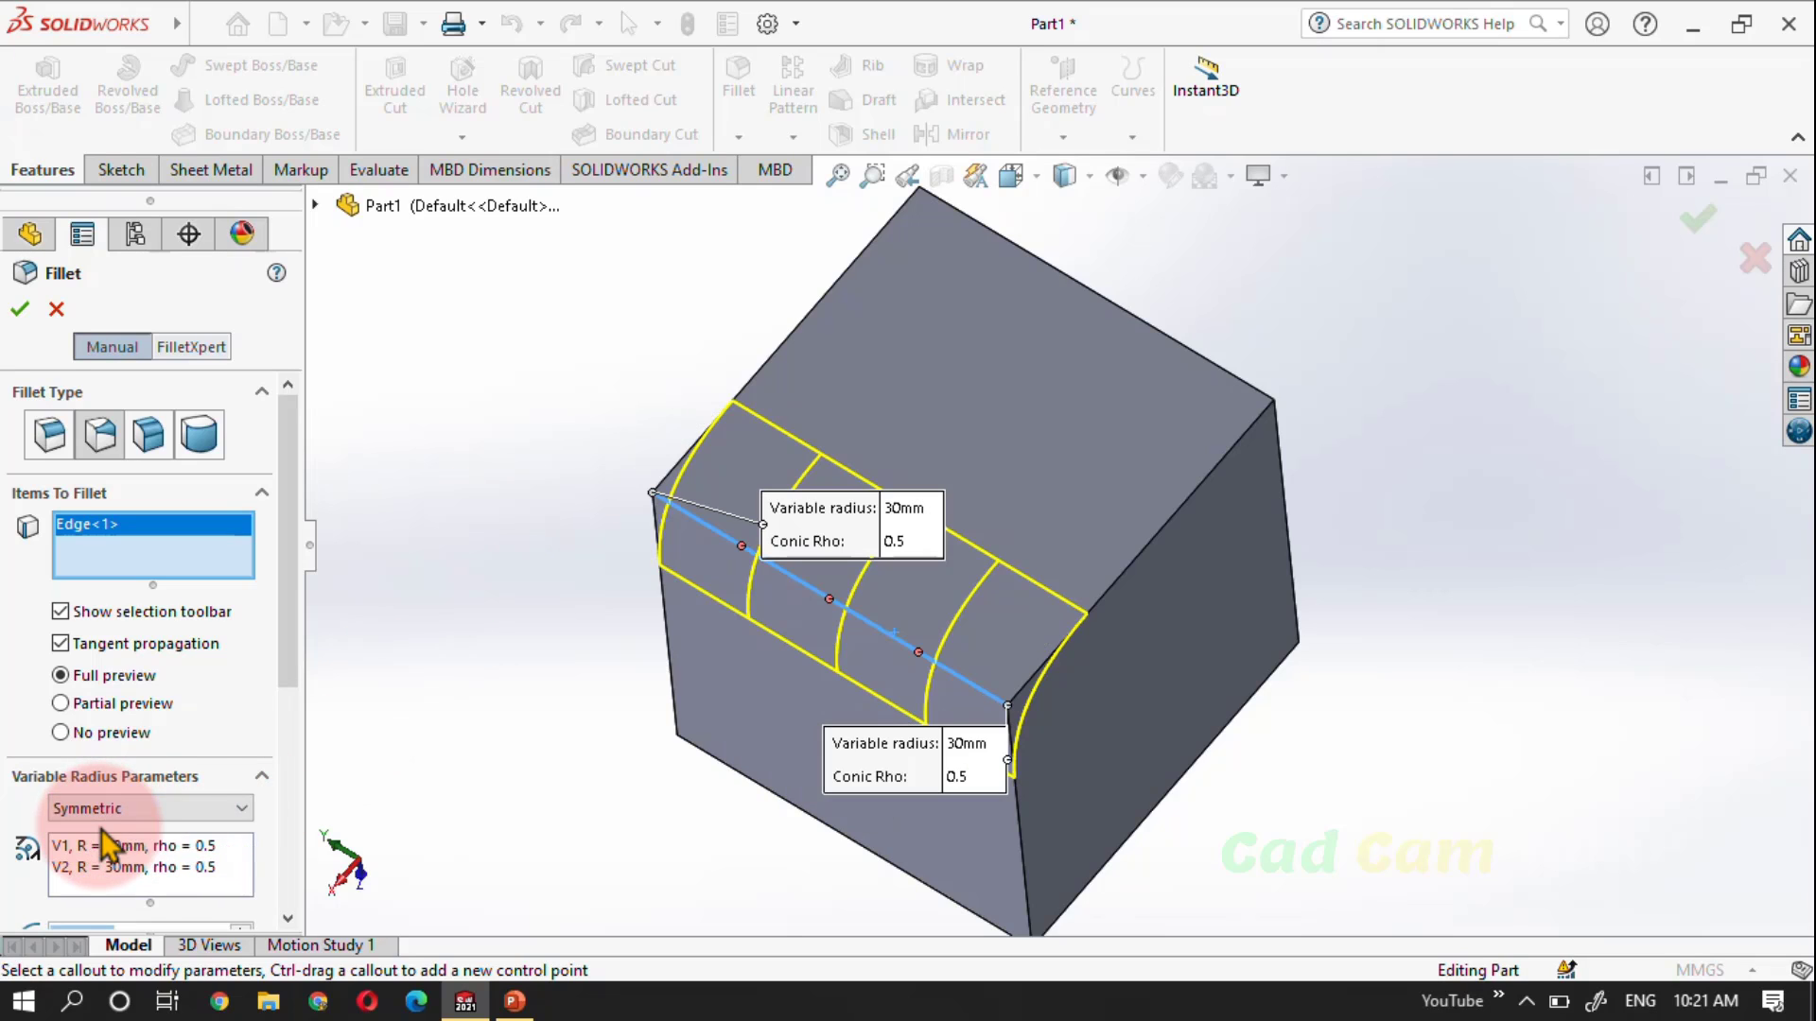
{"action": "left_click_drag", "start_coordinate": [810, 510], "coordinate": [529, 299]}
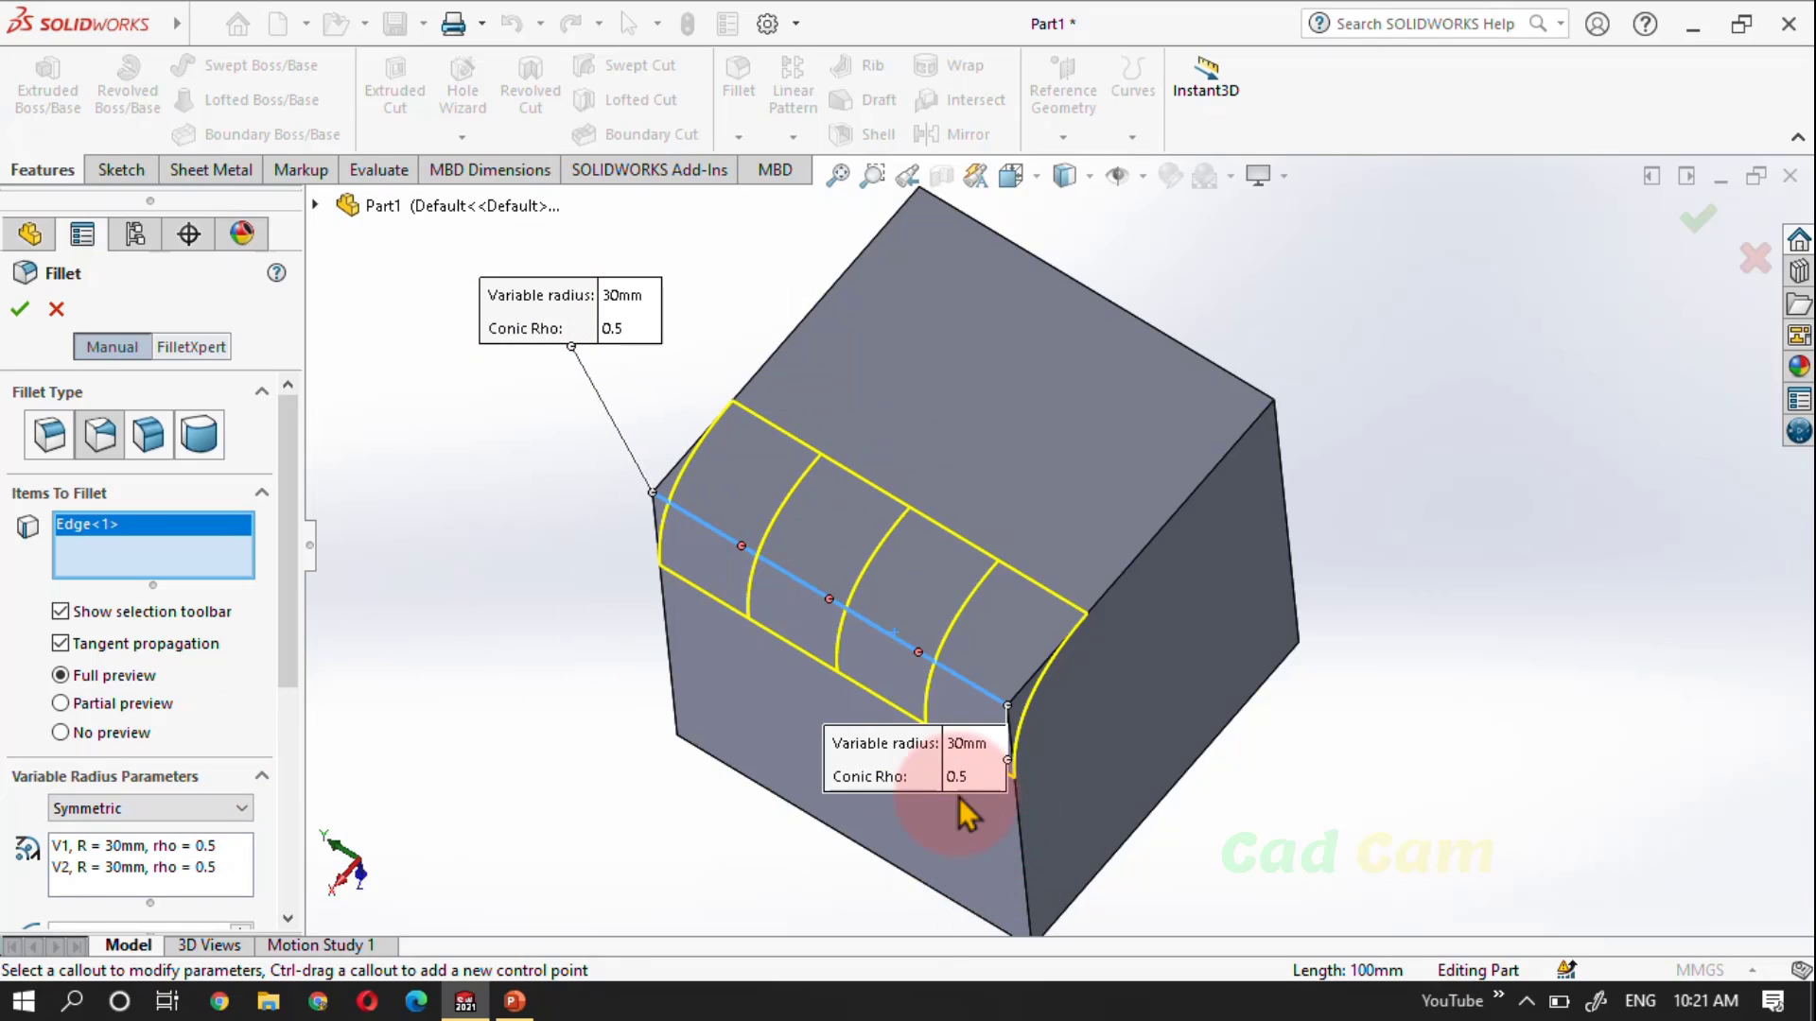
{"action": "left_click_drag", "start_coordinate": [938, 777], "coordinate": [1413, 726]}
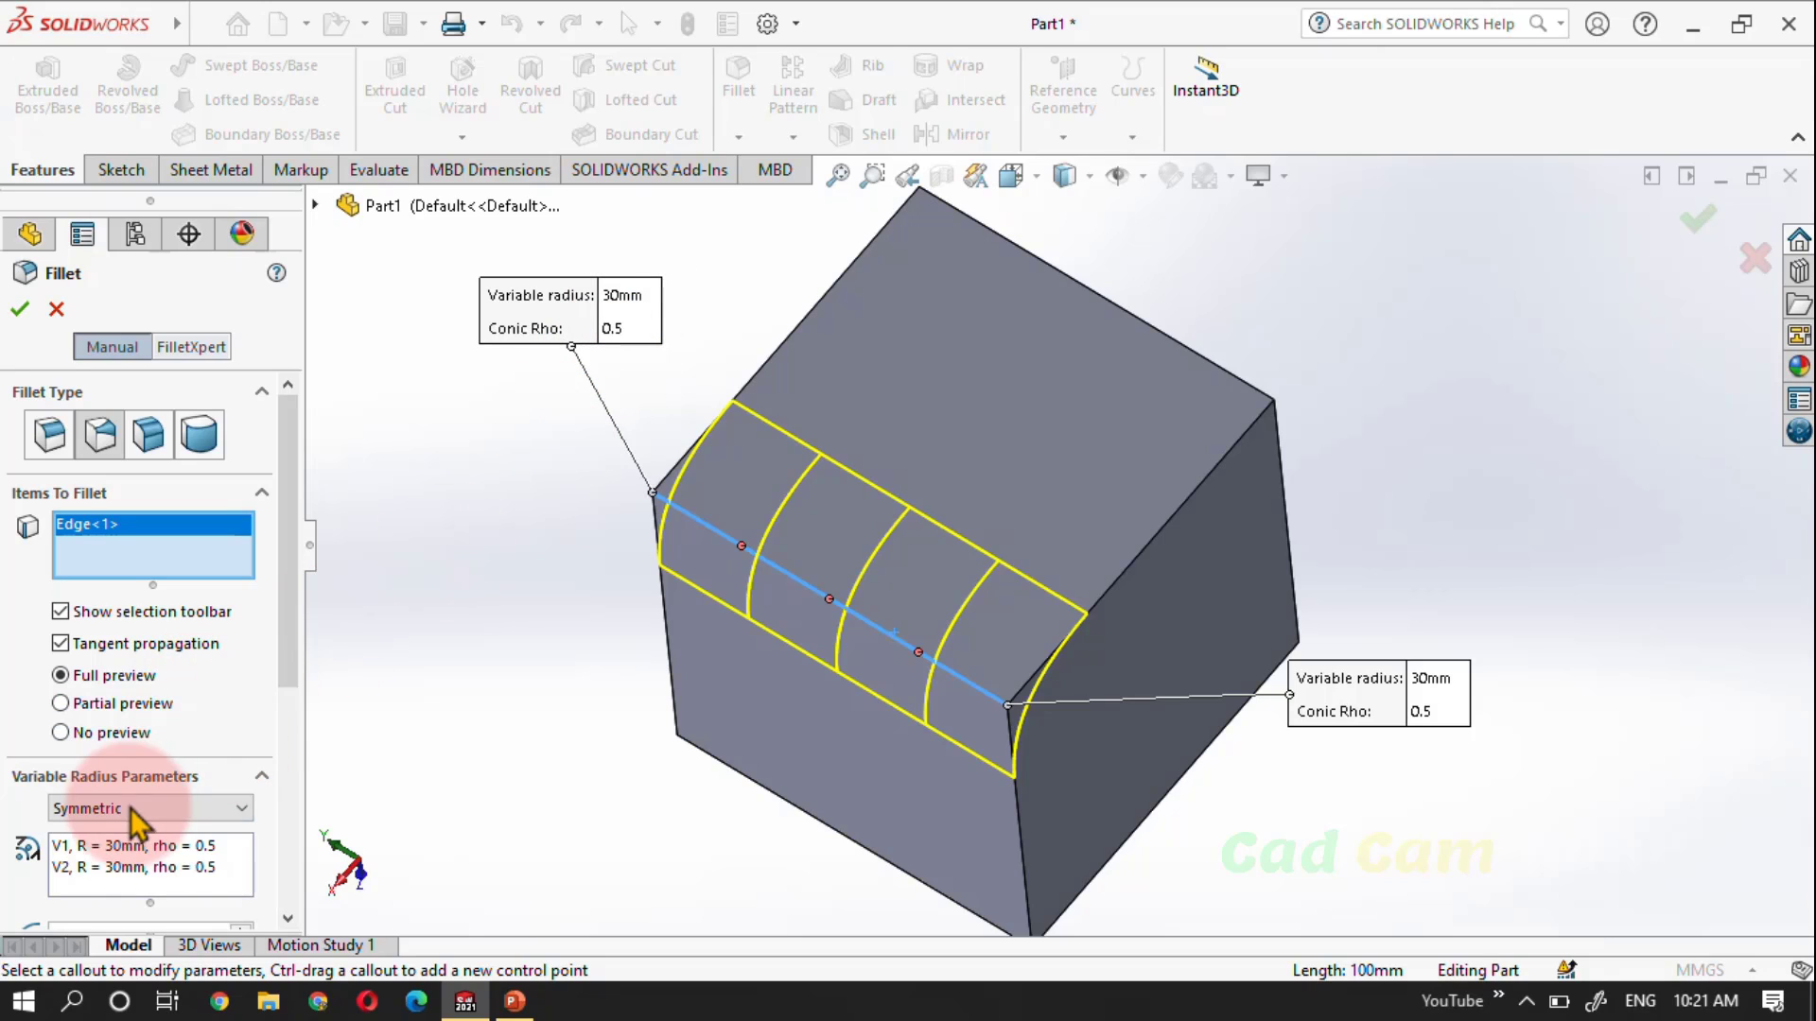
{"action": "left_click_drag", "start_coordinate": [284, 695], "coordinate": [284, 847]}
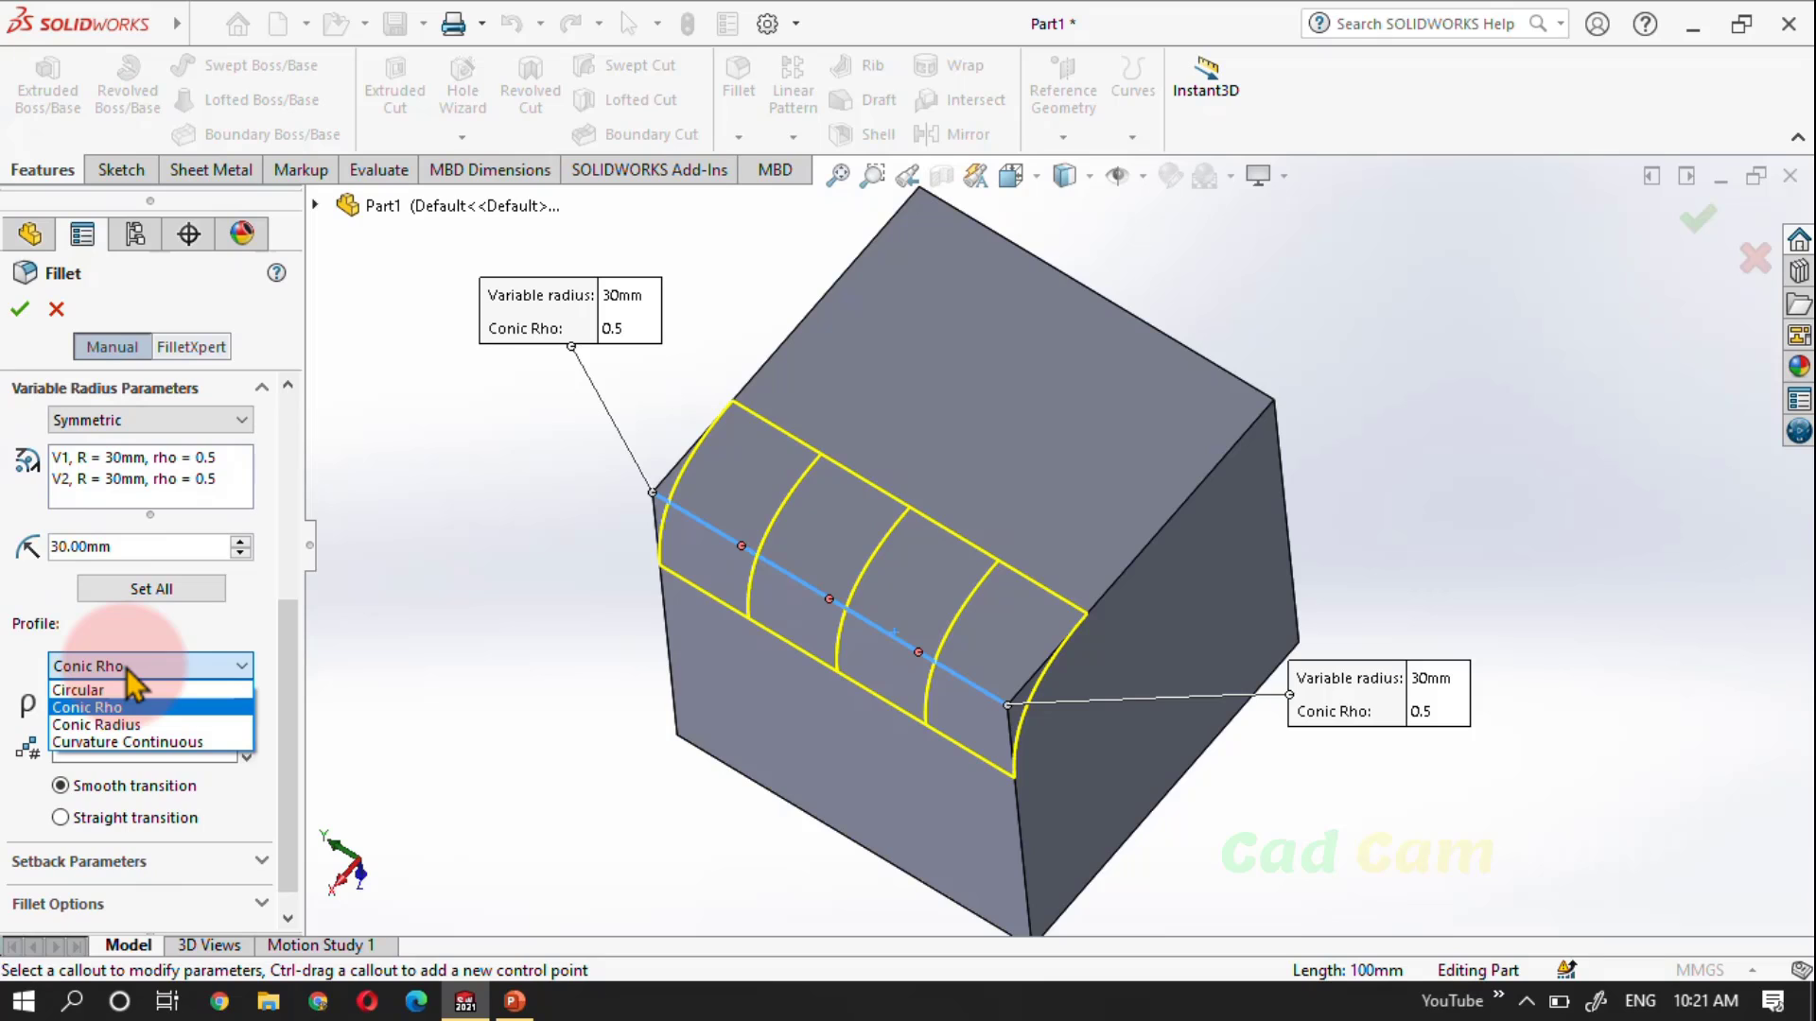
{"action": "left_click", "coordinate": [87, 690]}
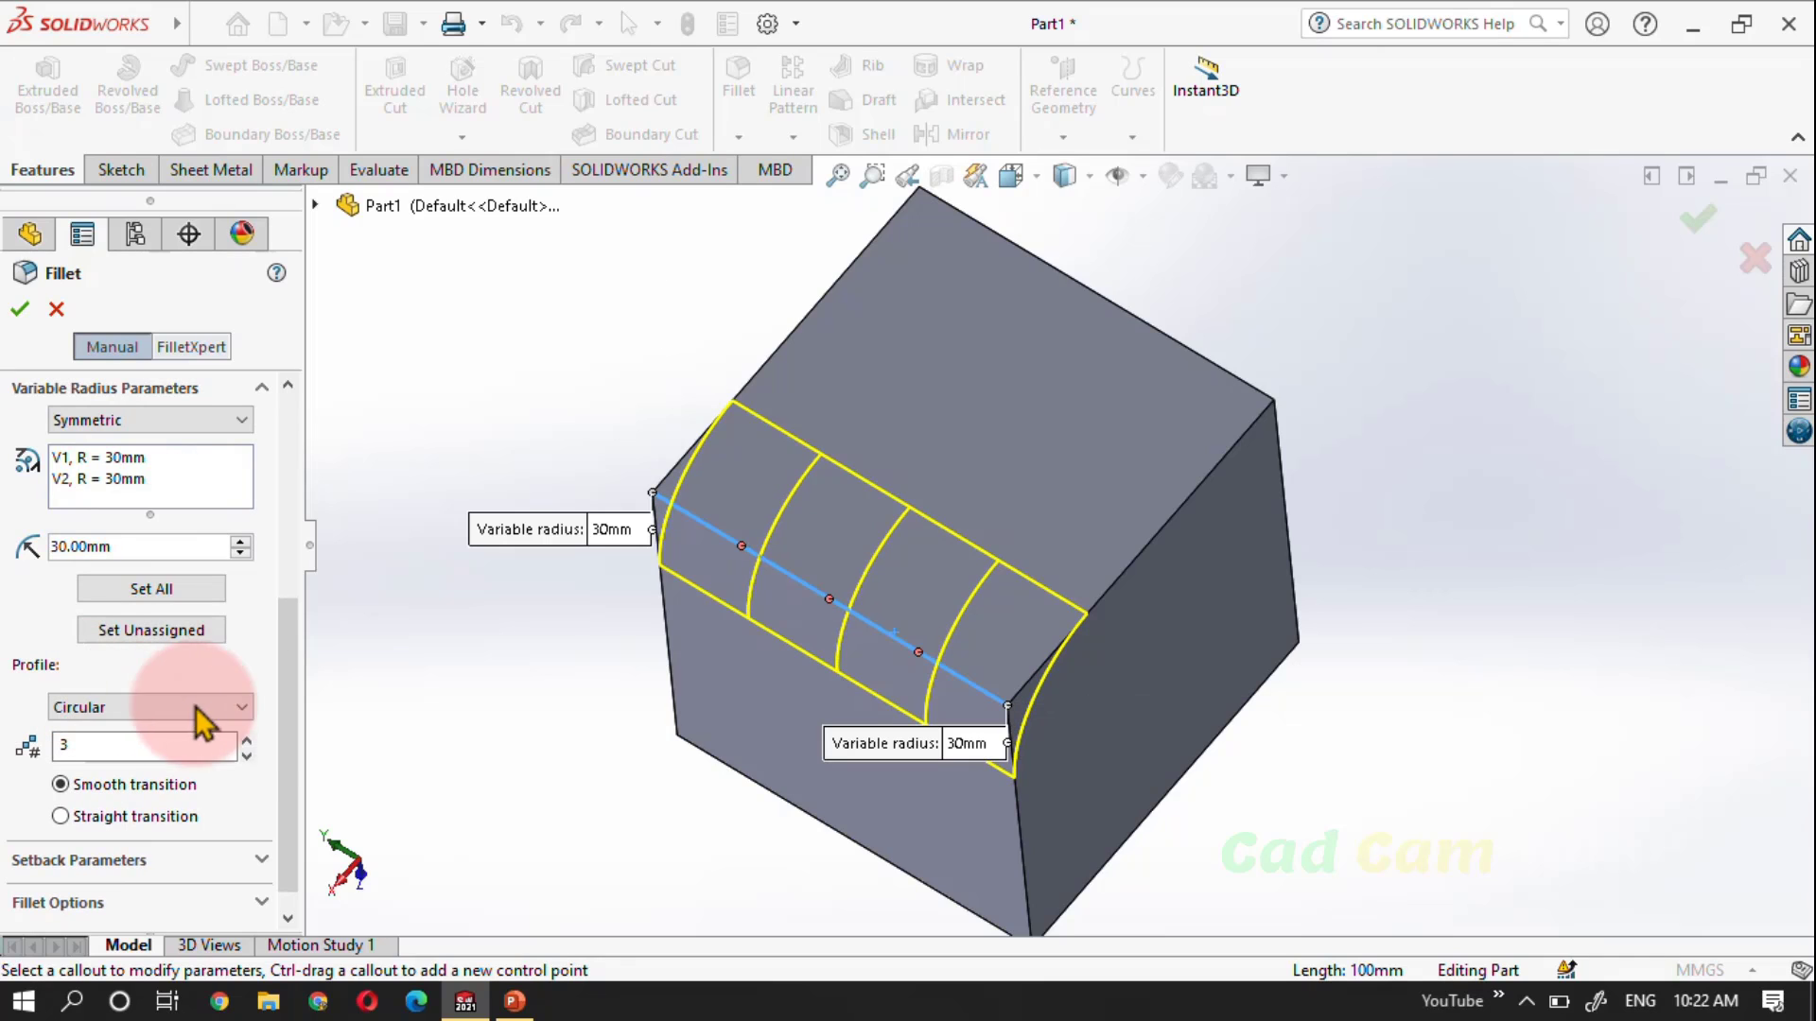
Set the variable radius at the left end of the selected edge to 10 mm
{"action": "scroll", "coordinate": [291, 747], "scroll_direction": "down", "scroll_amount": 1}
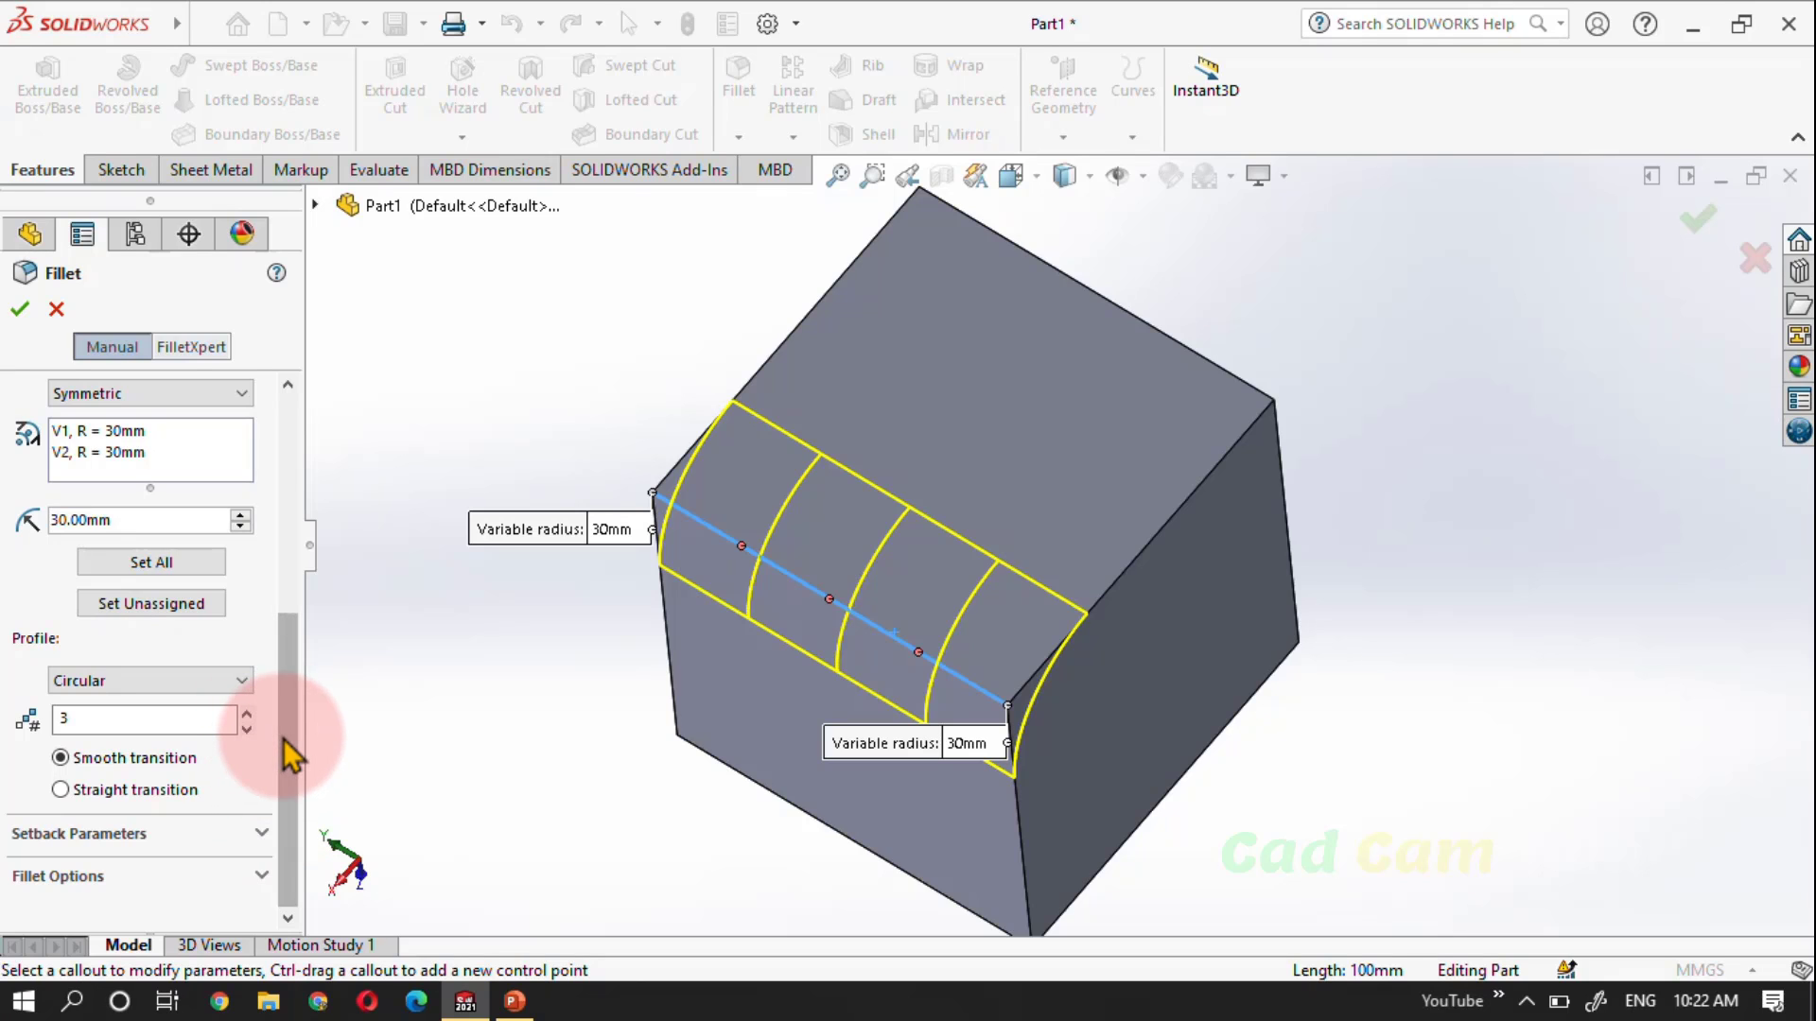
{"action": "left_click_drag", "start_coordinate": [292, 730], "coordinate": [296, 466]}
{"action": "scroll", "coordinate": [629, 374], "scroll_direction": "up", "scroll_amount": 2}
{"action": "scroll", "coordinate": [831, 568], "scroll_direction": "down", "scroll_amount": 4}
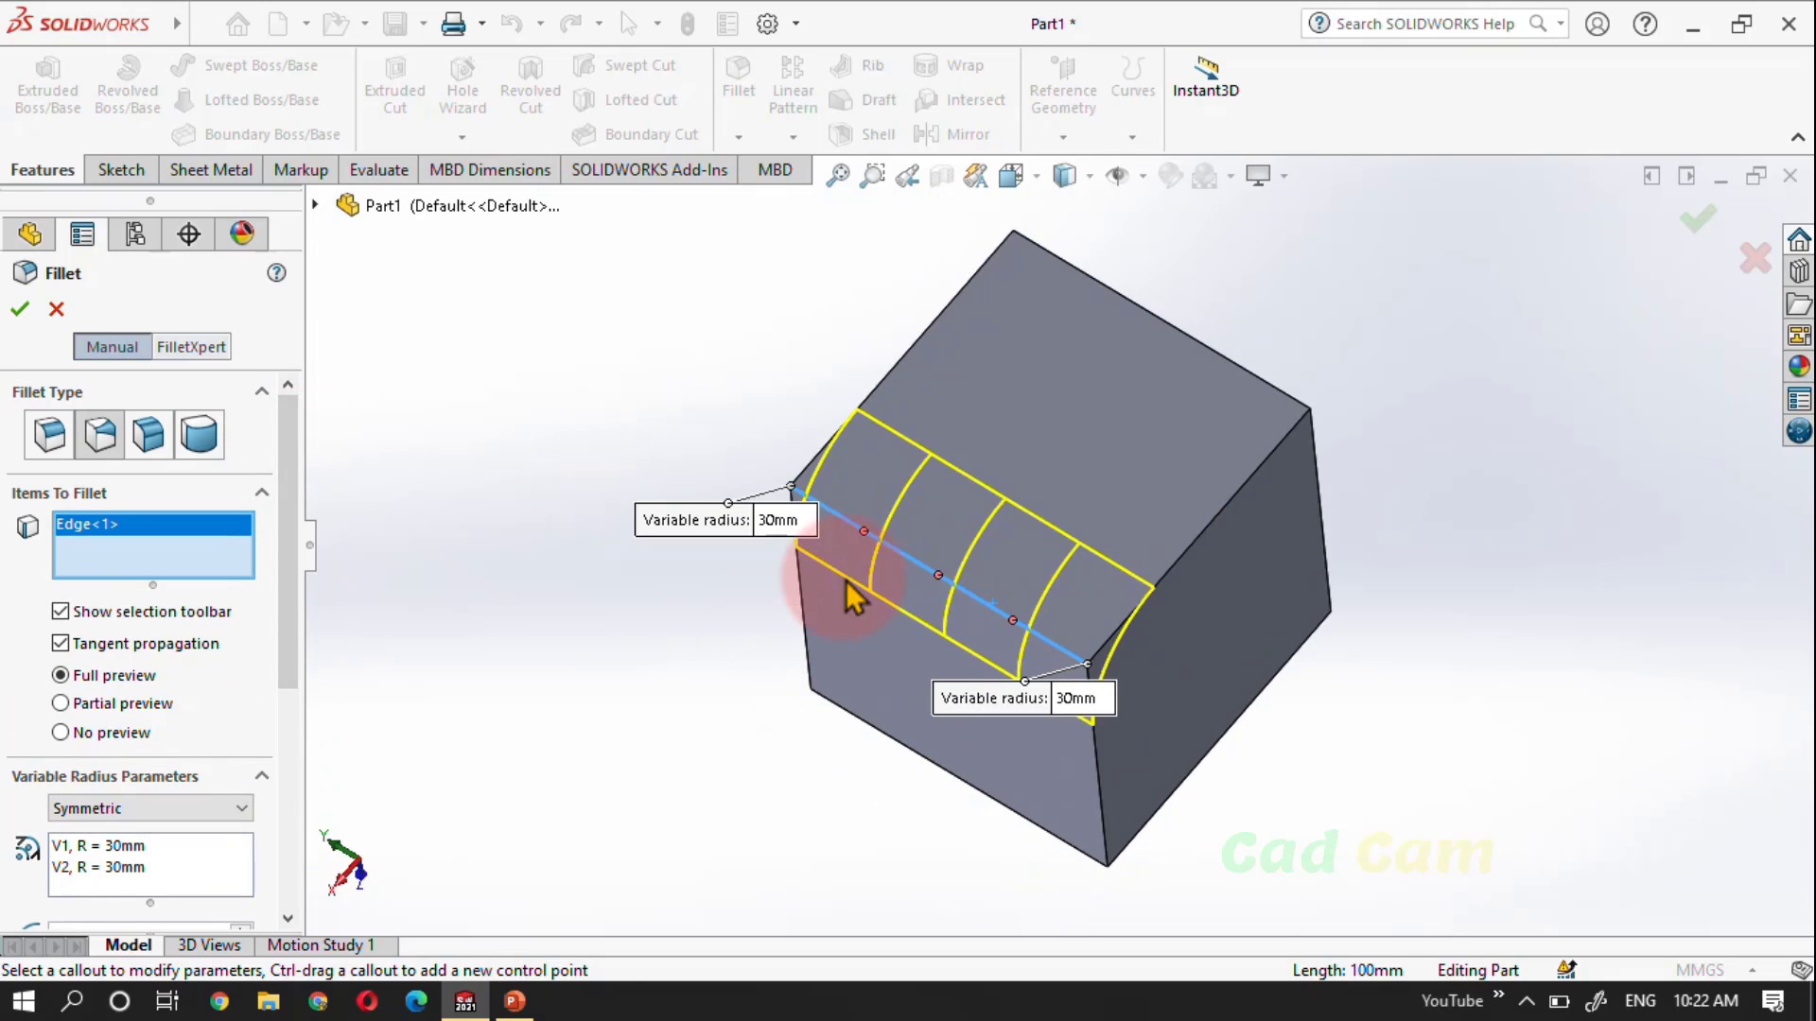
{"action": "left_click_drag", "start_coordinate": [633, 505], "coordinate": [599, 389]}
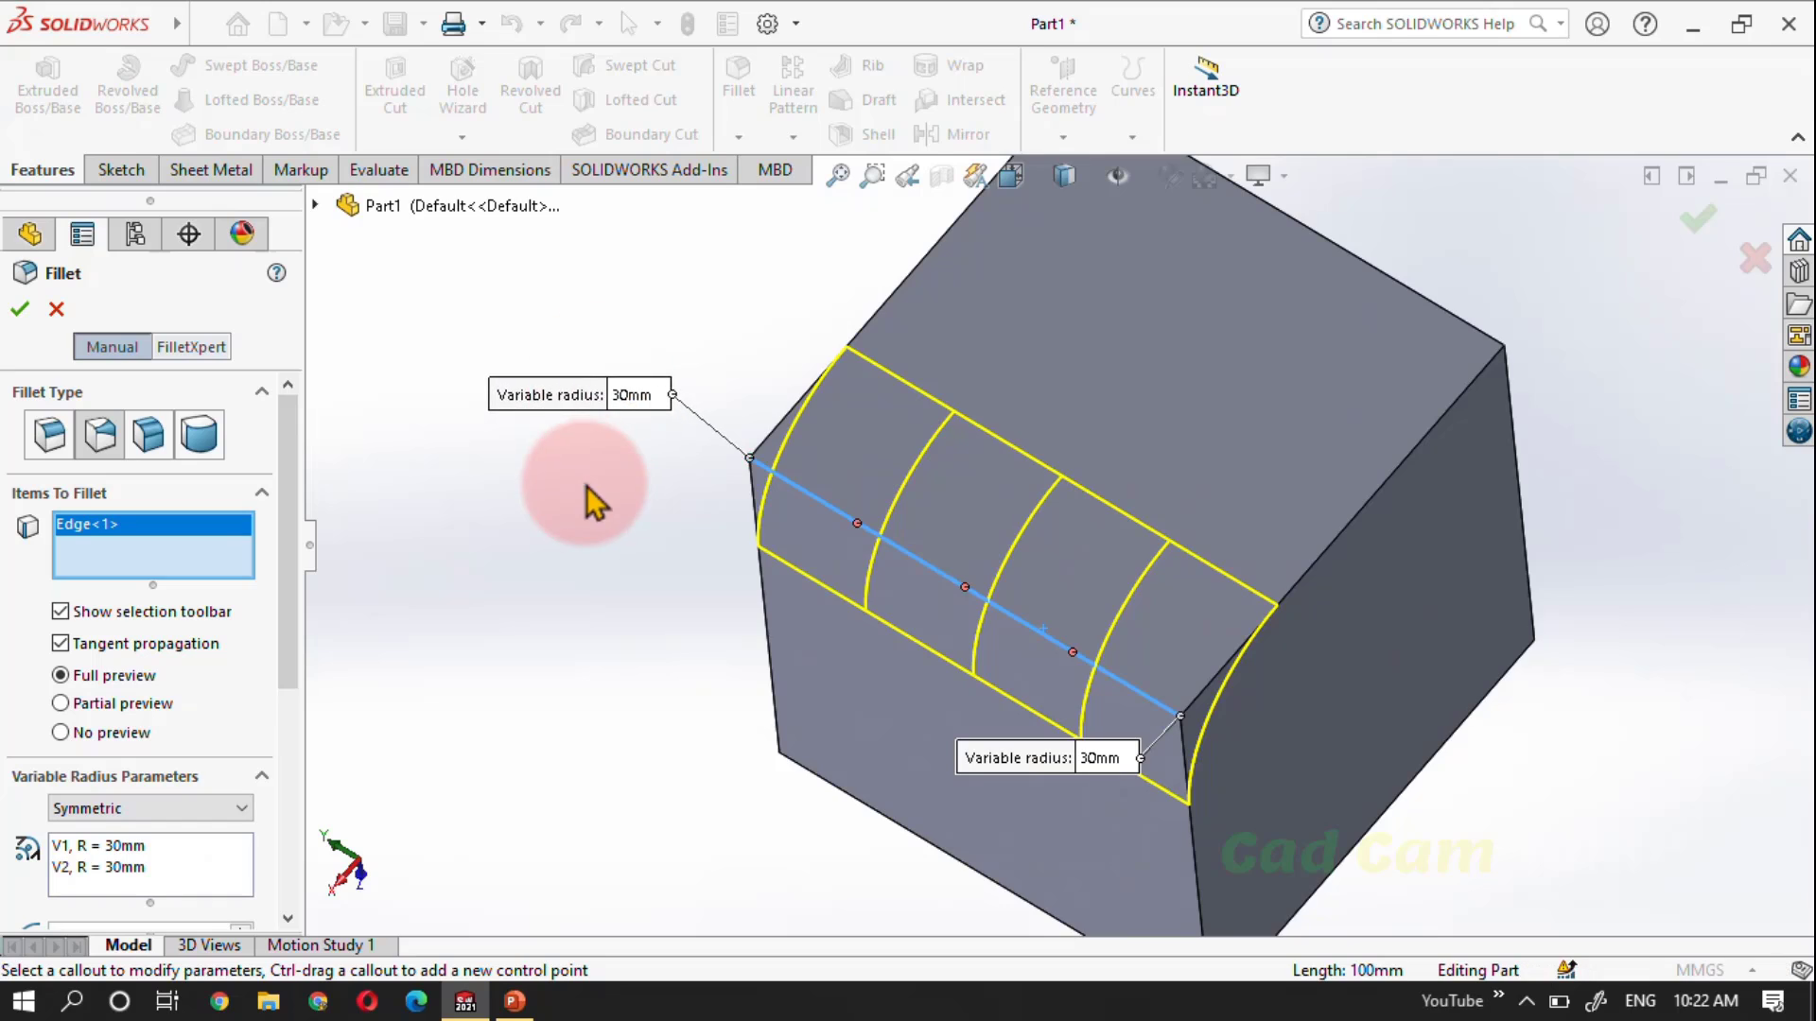
{"action": "key", "text": "f"}
{"action": "left_click", "coordinate": [825, 434]}
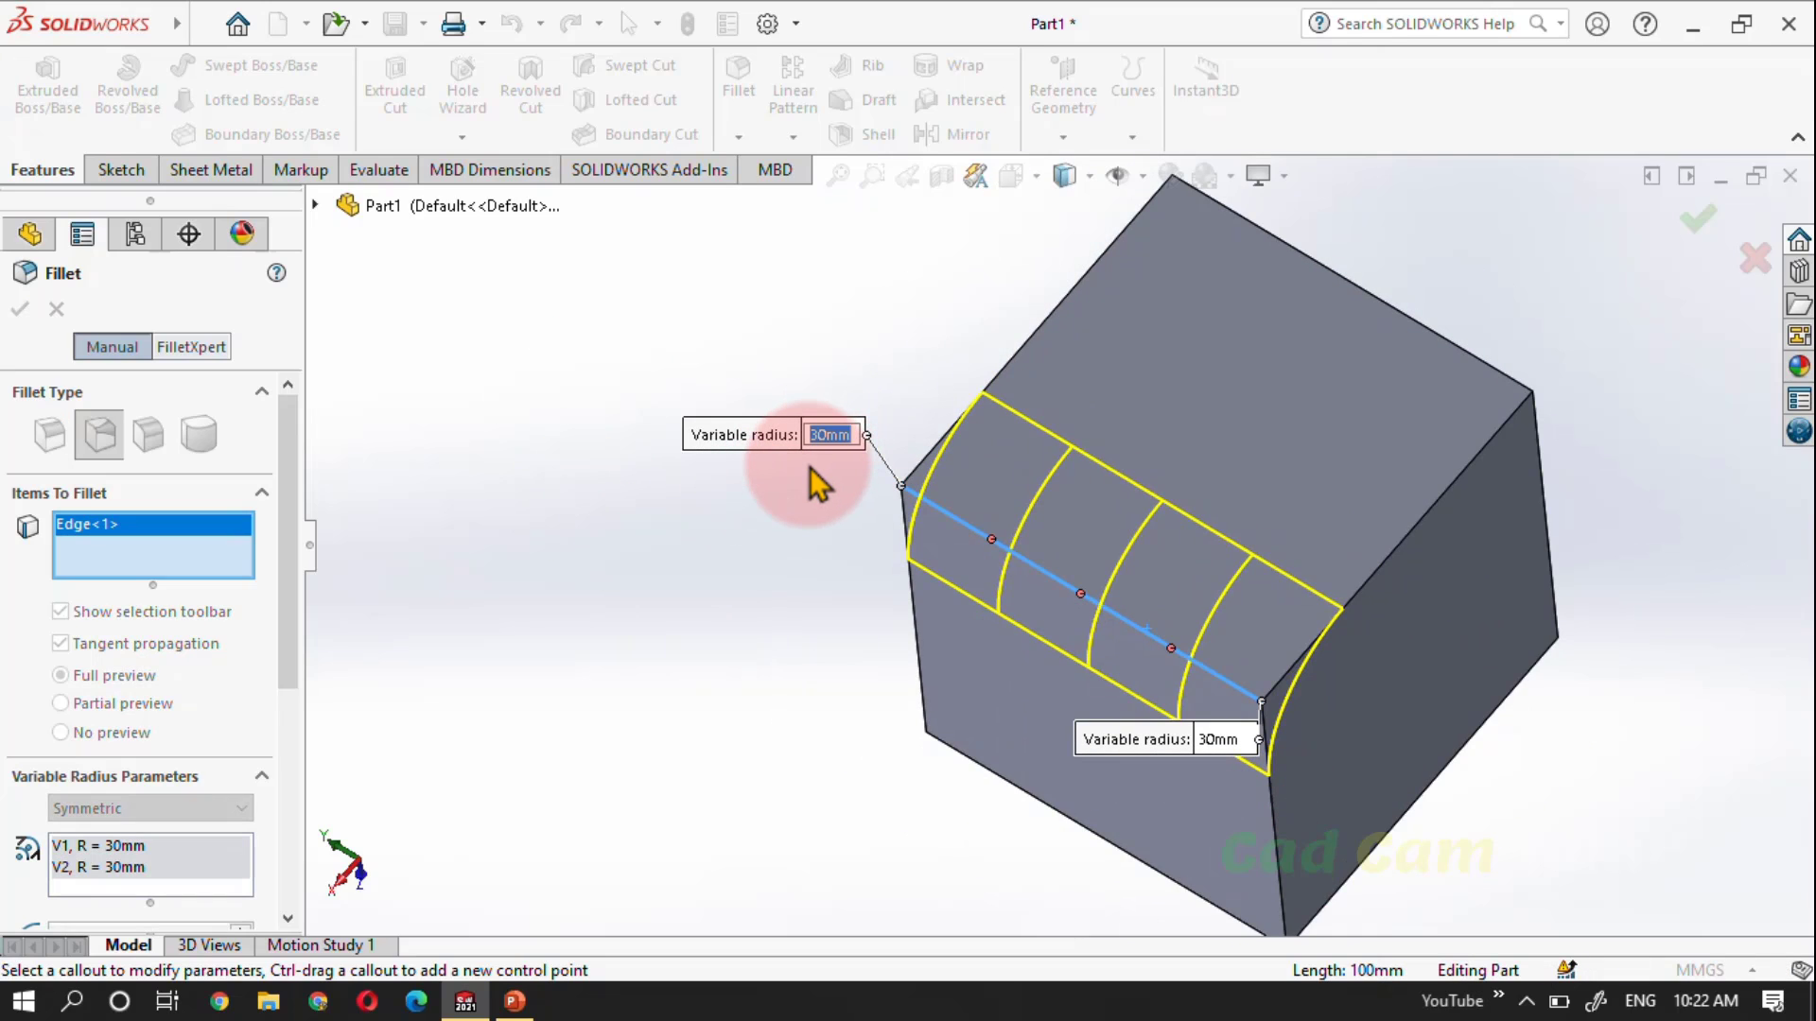
{"action": "key", "text": "Return"}
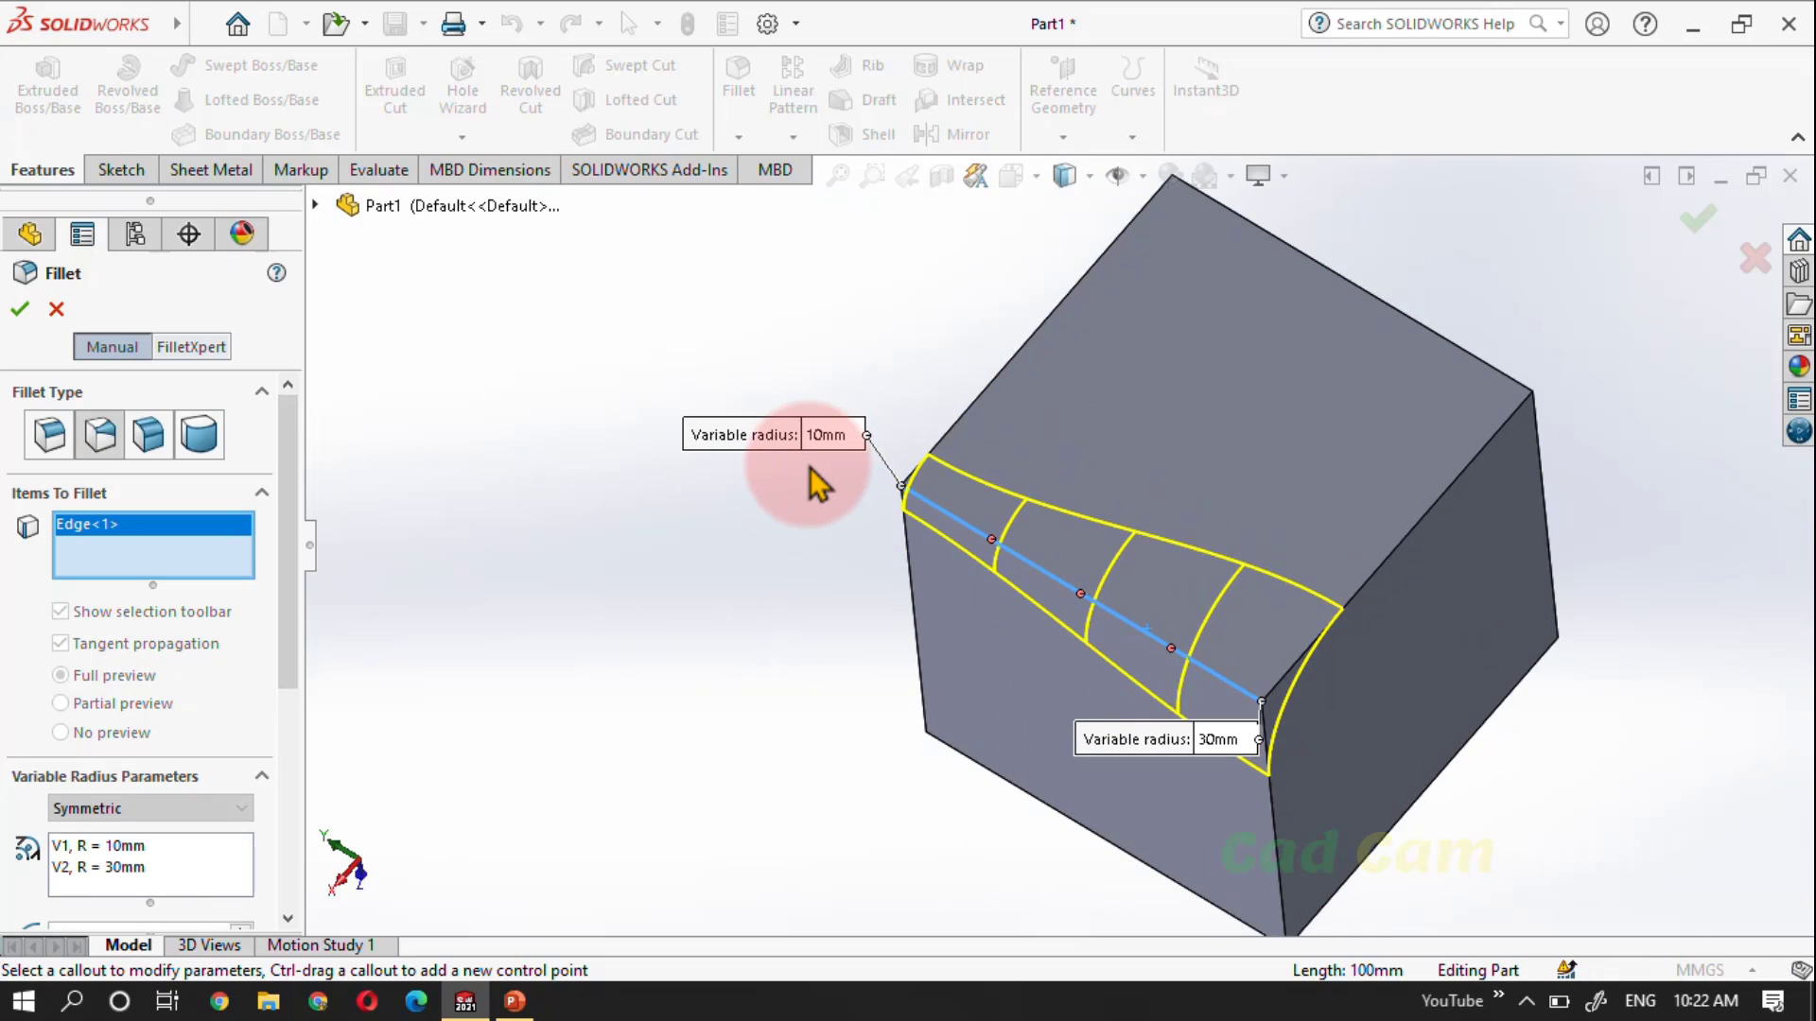
Apply the left vertex's 10 mm radius to all control points of the edge
{"action": "scroll", "coordinate": [1570, 563], "scroll_direction": "up", "scroll_amount": 1}
{"action": "scroll", "coordinate": [865, 610], "scroll_direction": "down", "scroll_amount": 3}
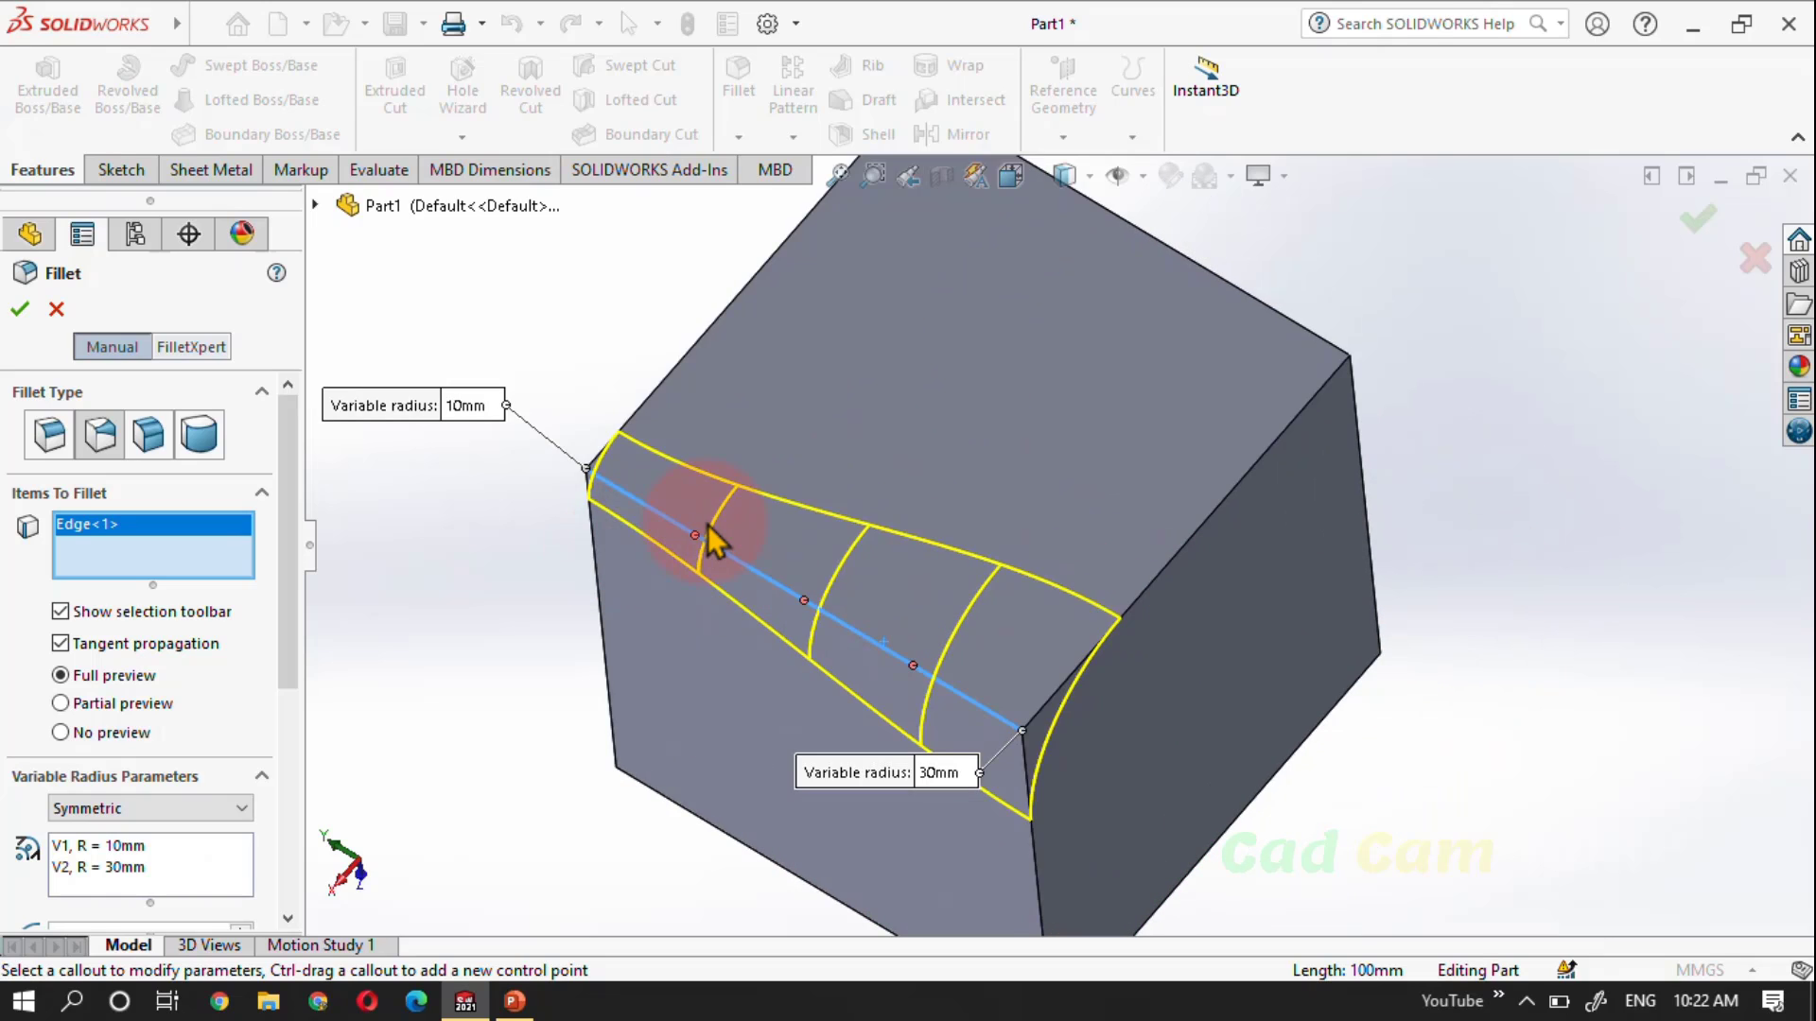
{"action": "key", "text": "z"}
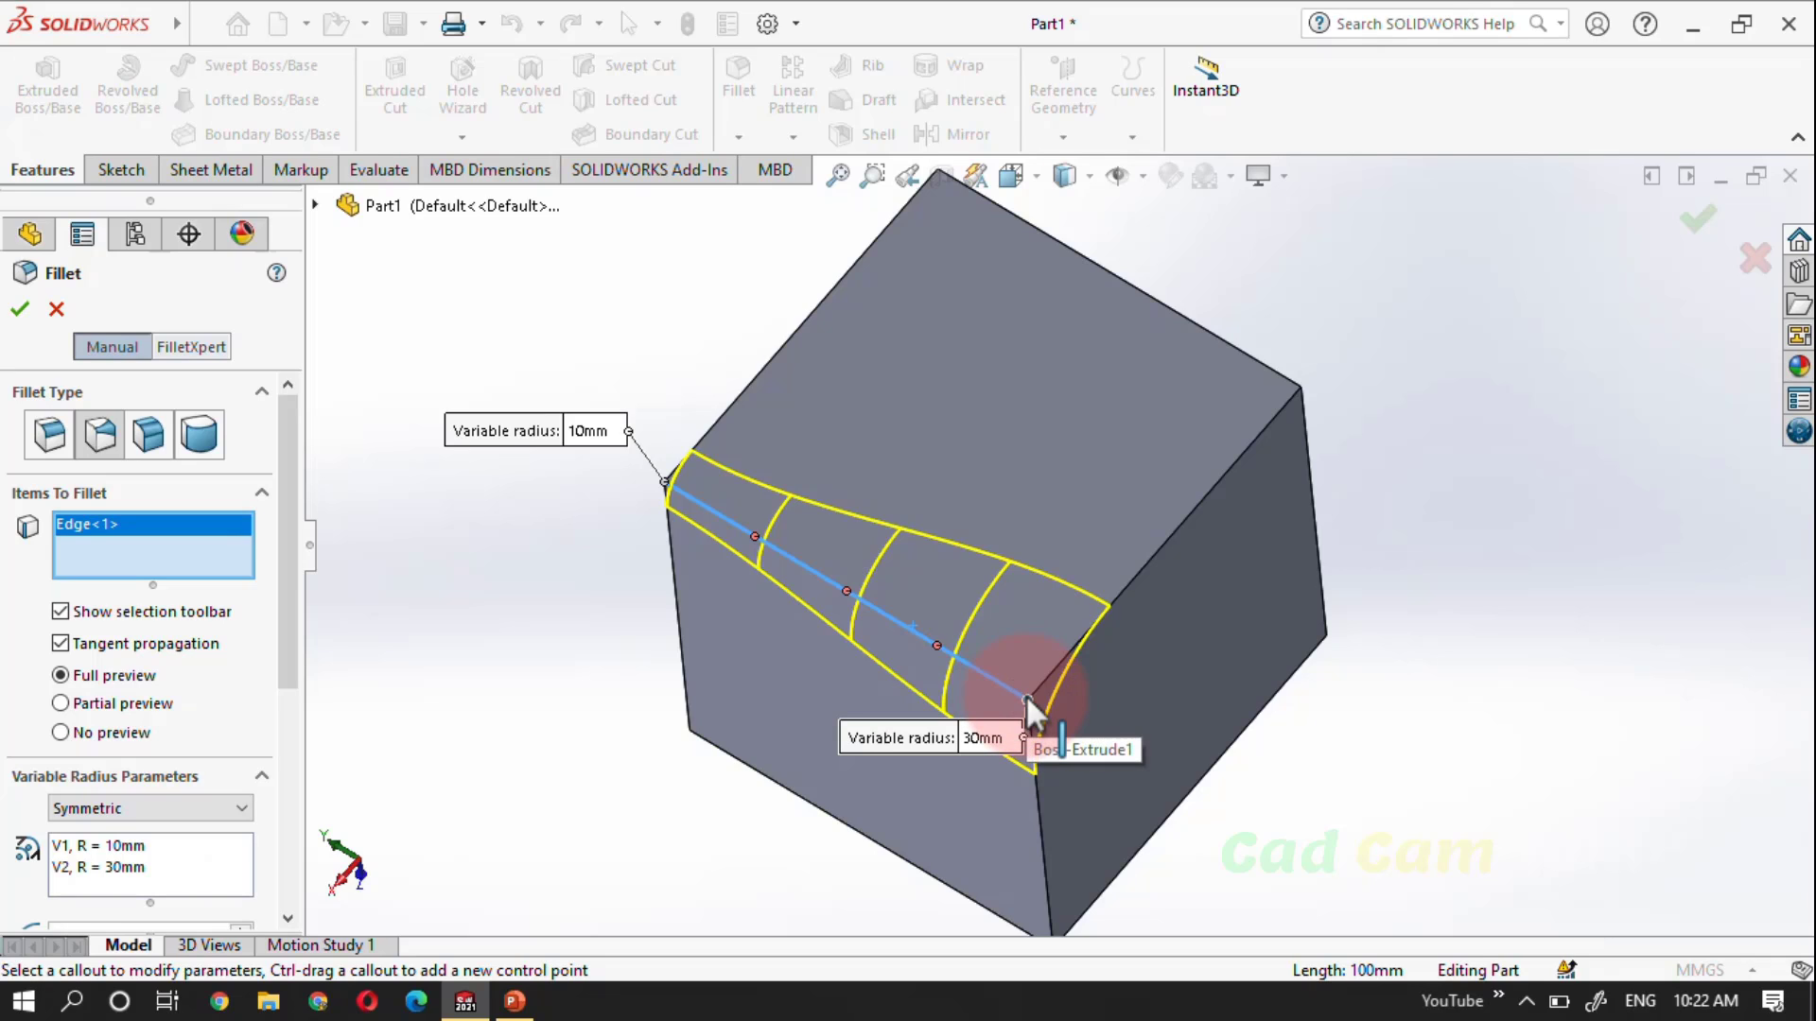
{"action": "left_click", "coordinate": [768, 594]}
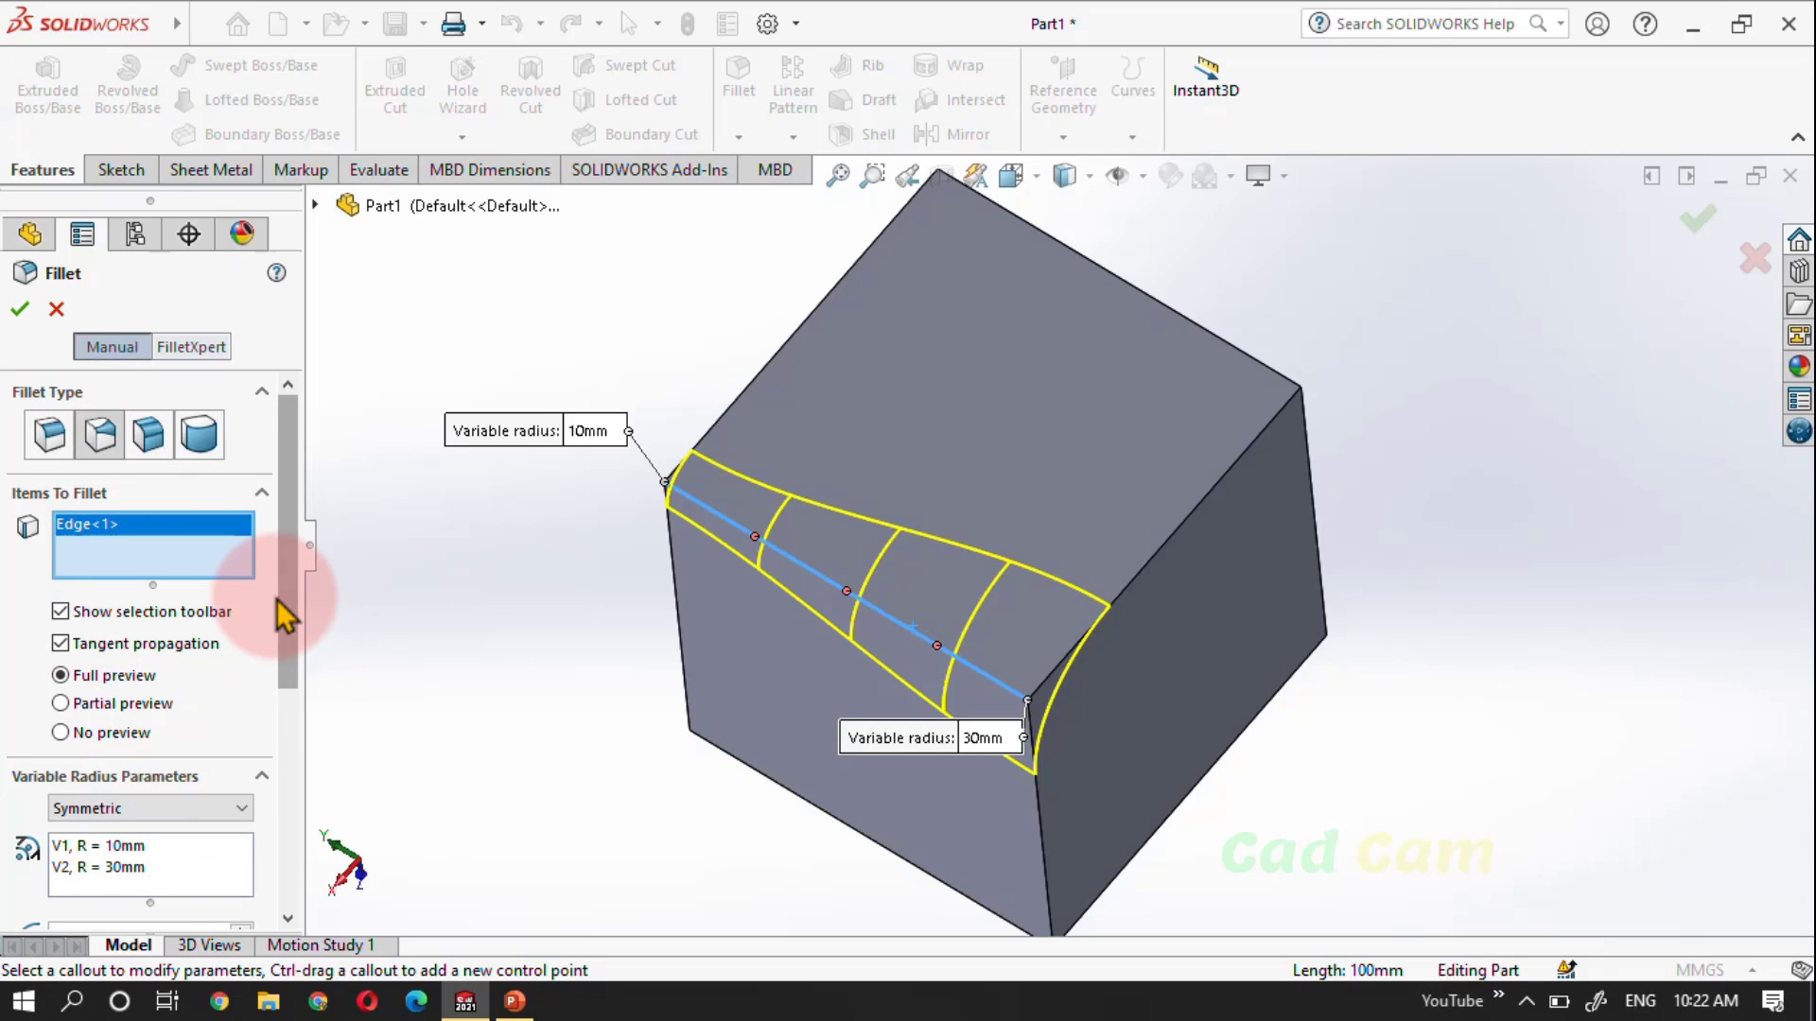
{"action": "left_click_drag", "start_coordinate": [286, 610], "coordinate": [288, 723]}
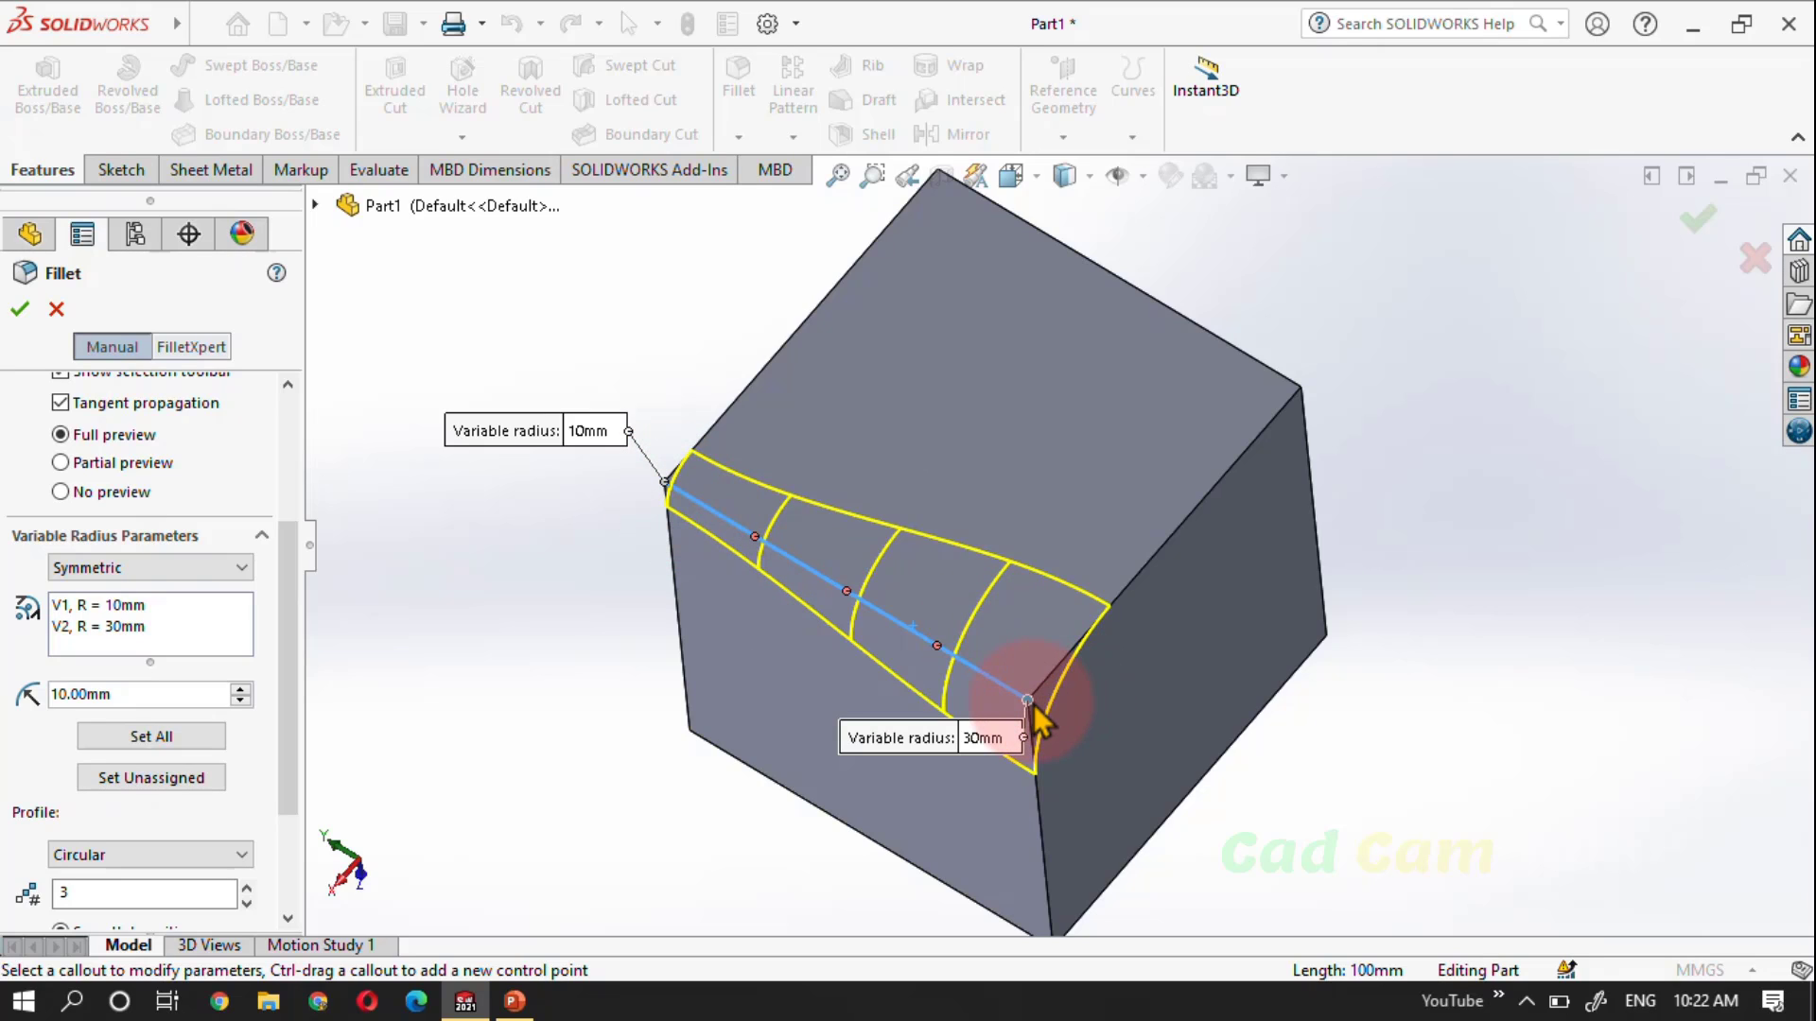
{"action": "left_click", "coordinate": [129, 622]}
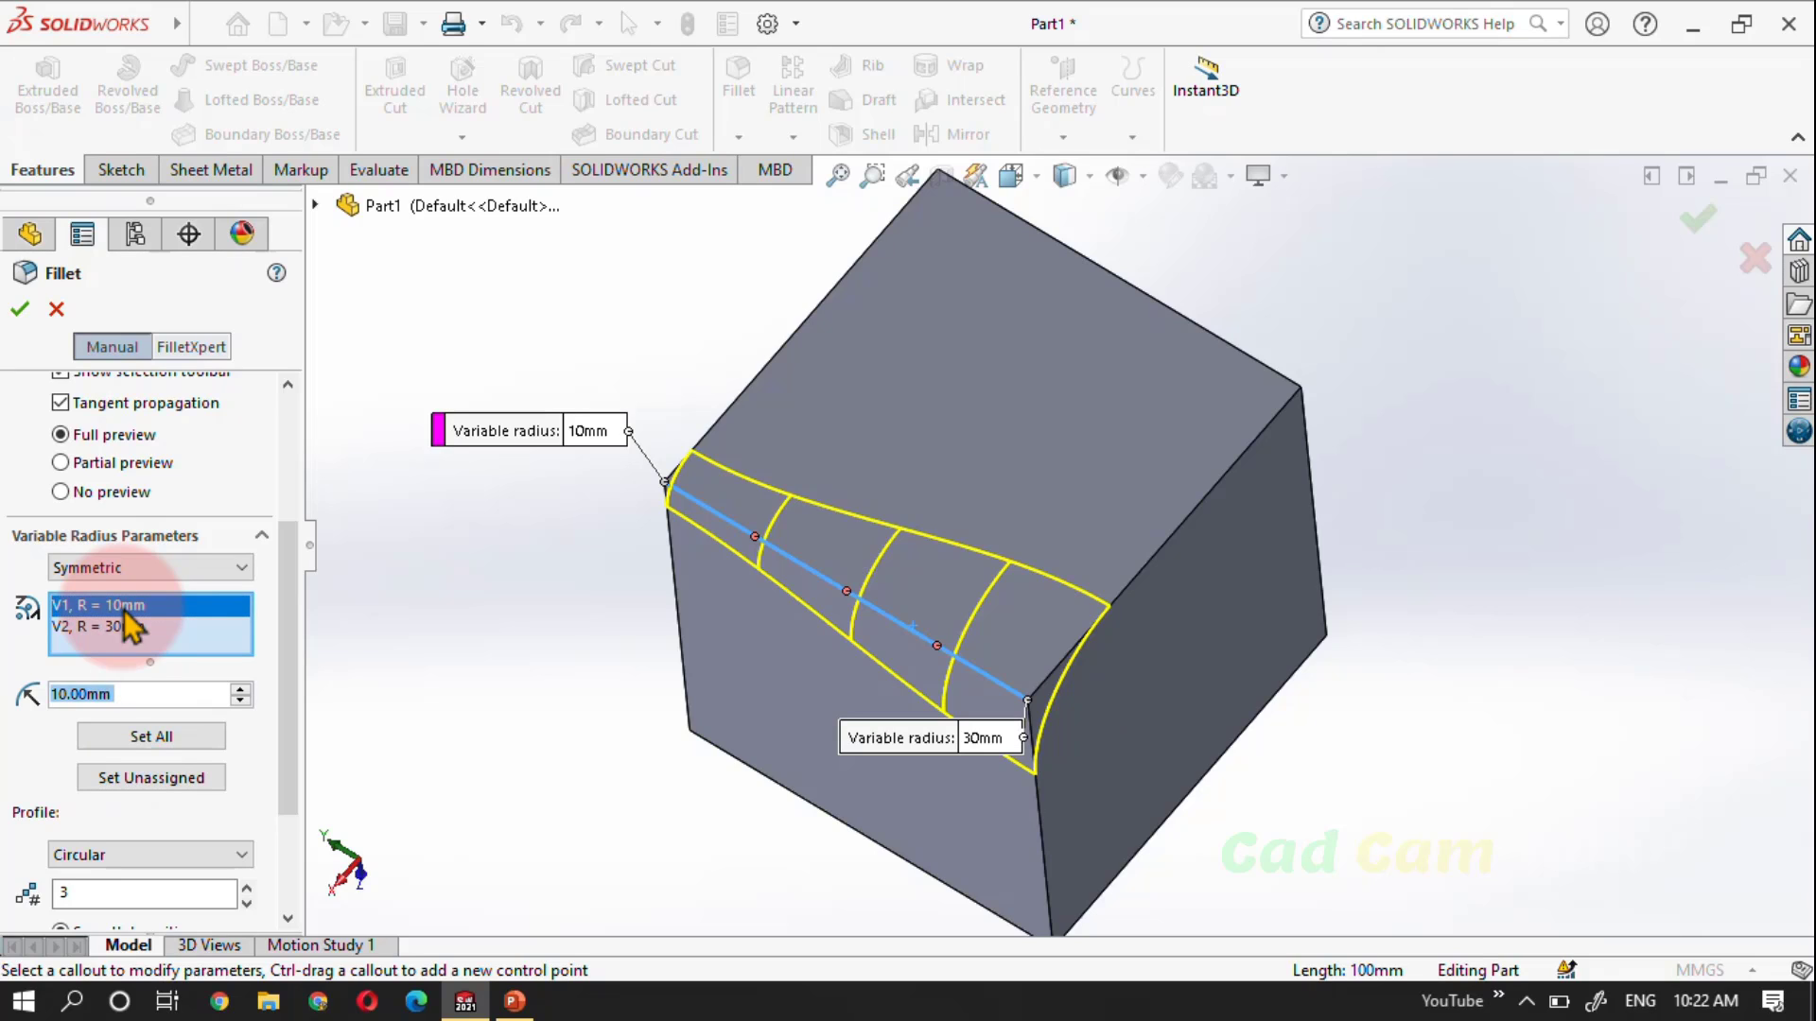
{"action": "left_click", "coordinate": [143, 735]}
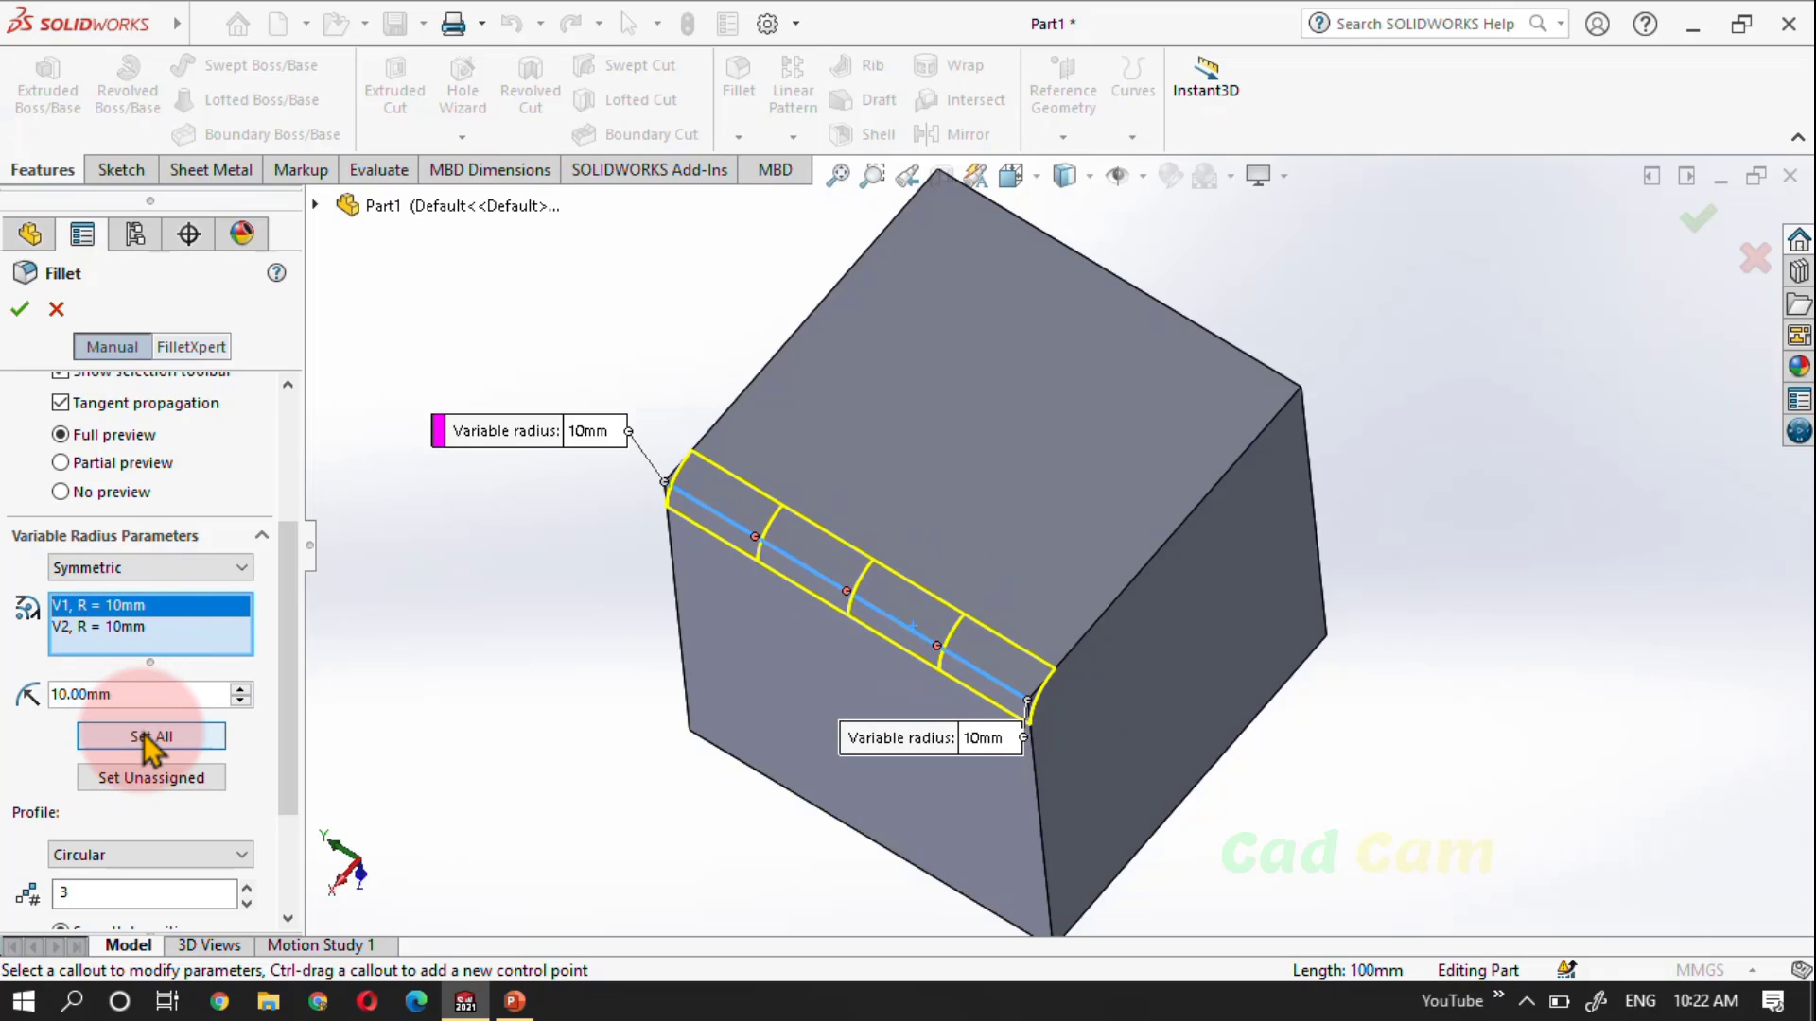
Change the radius to 20 mm and apply it to all control points of the edge
{"action": "left_click", "coordinate": [116, 701]}
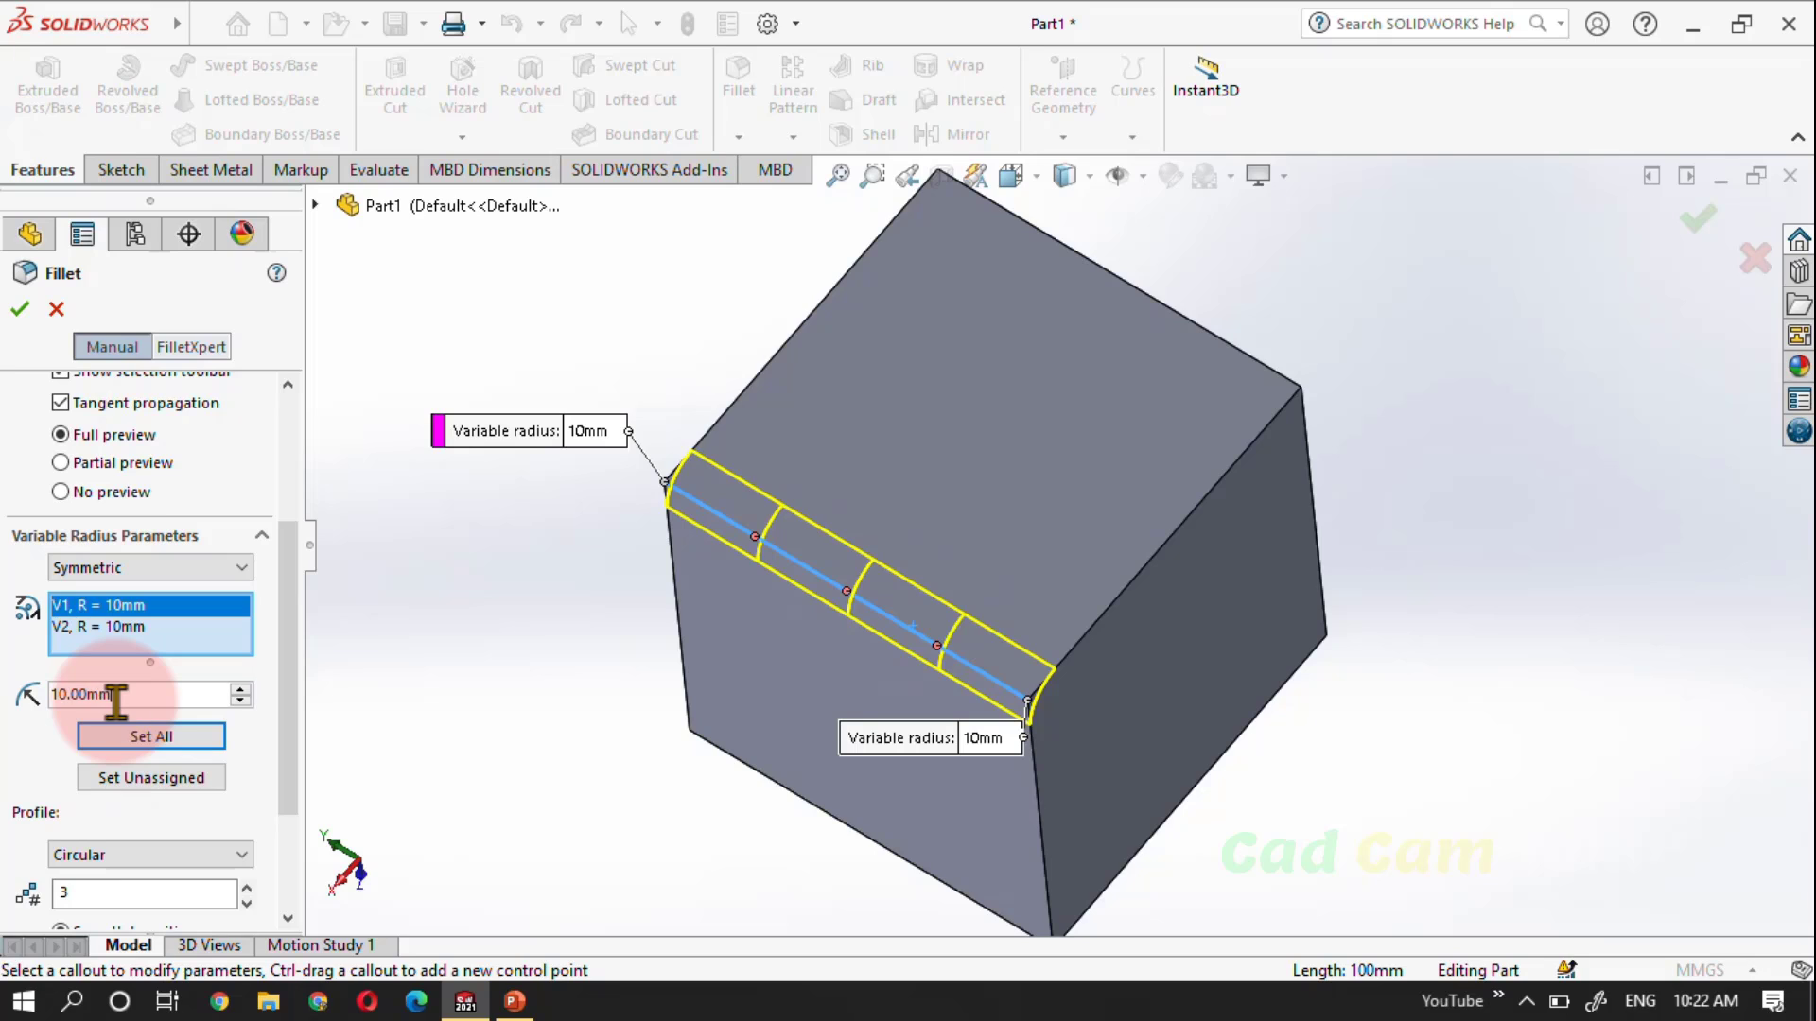
{"action": "type", "text": "2"}
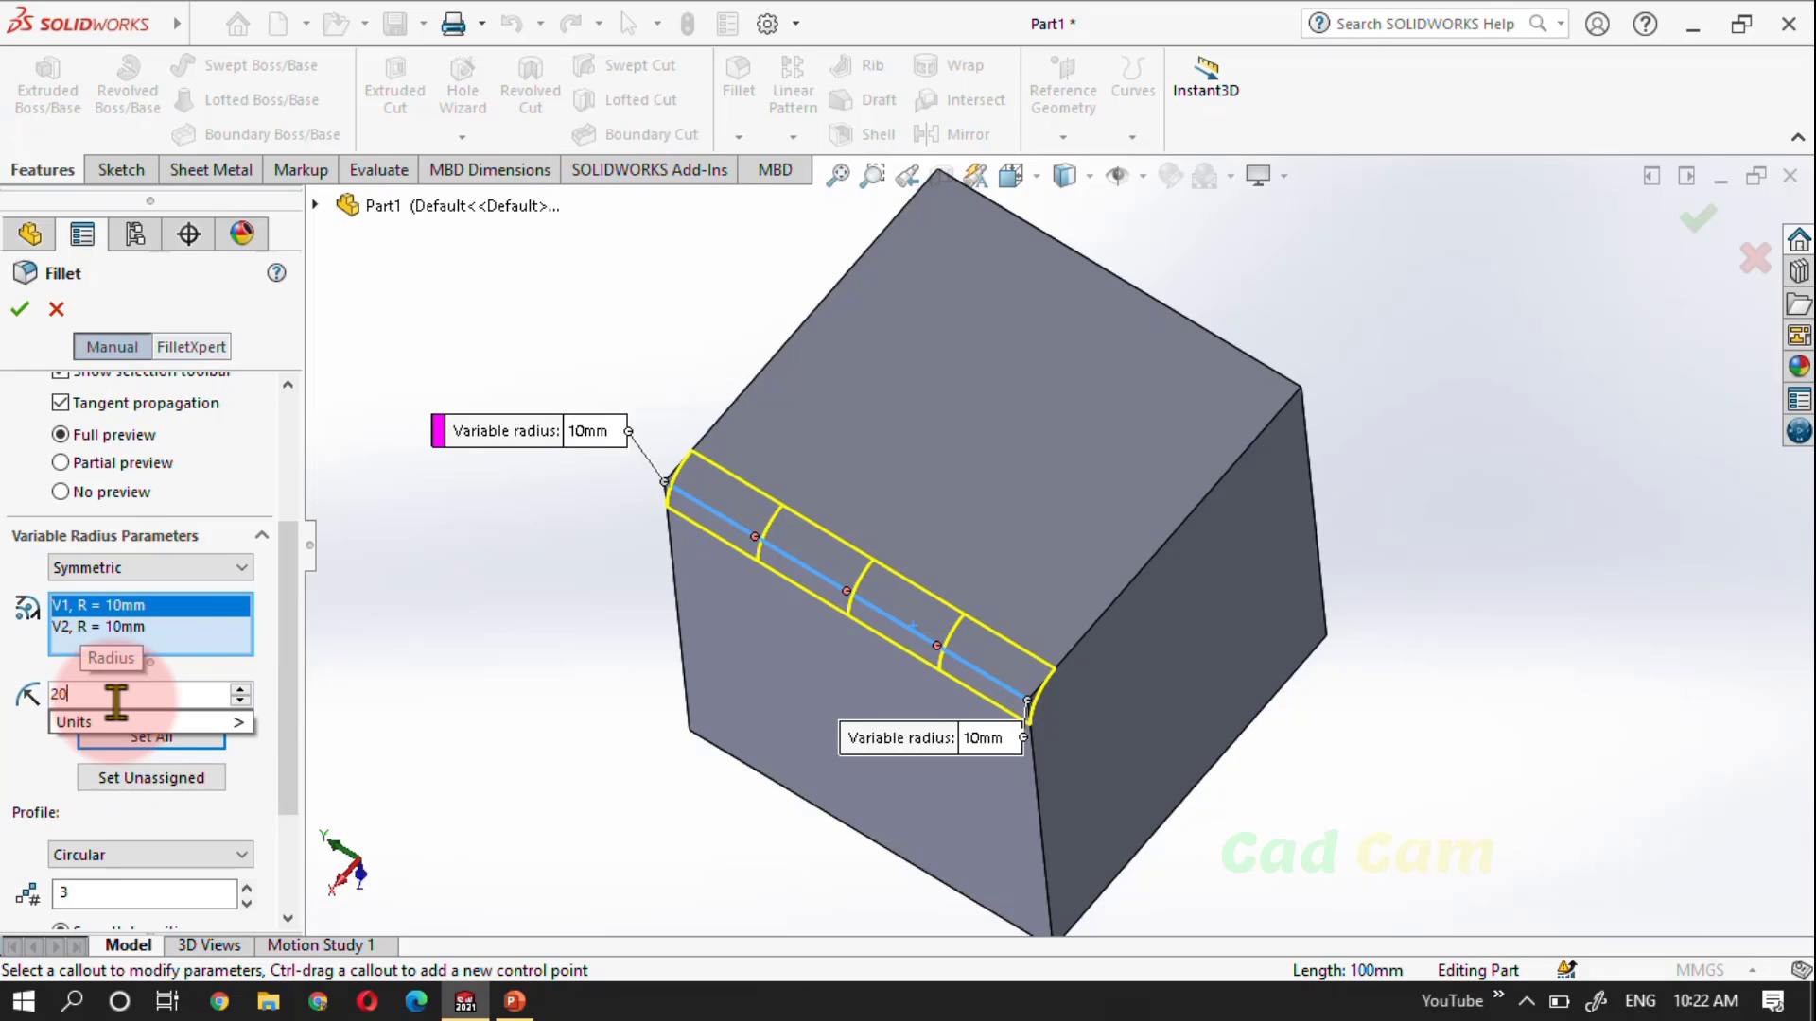
{"action": "type", "text": "0"}
{"action": "left_click", "coordinate": [137, 740]}
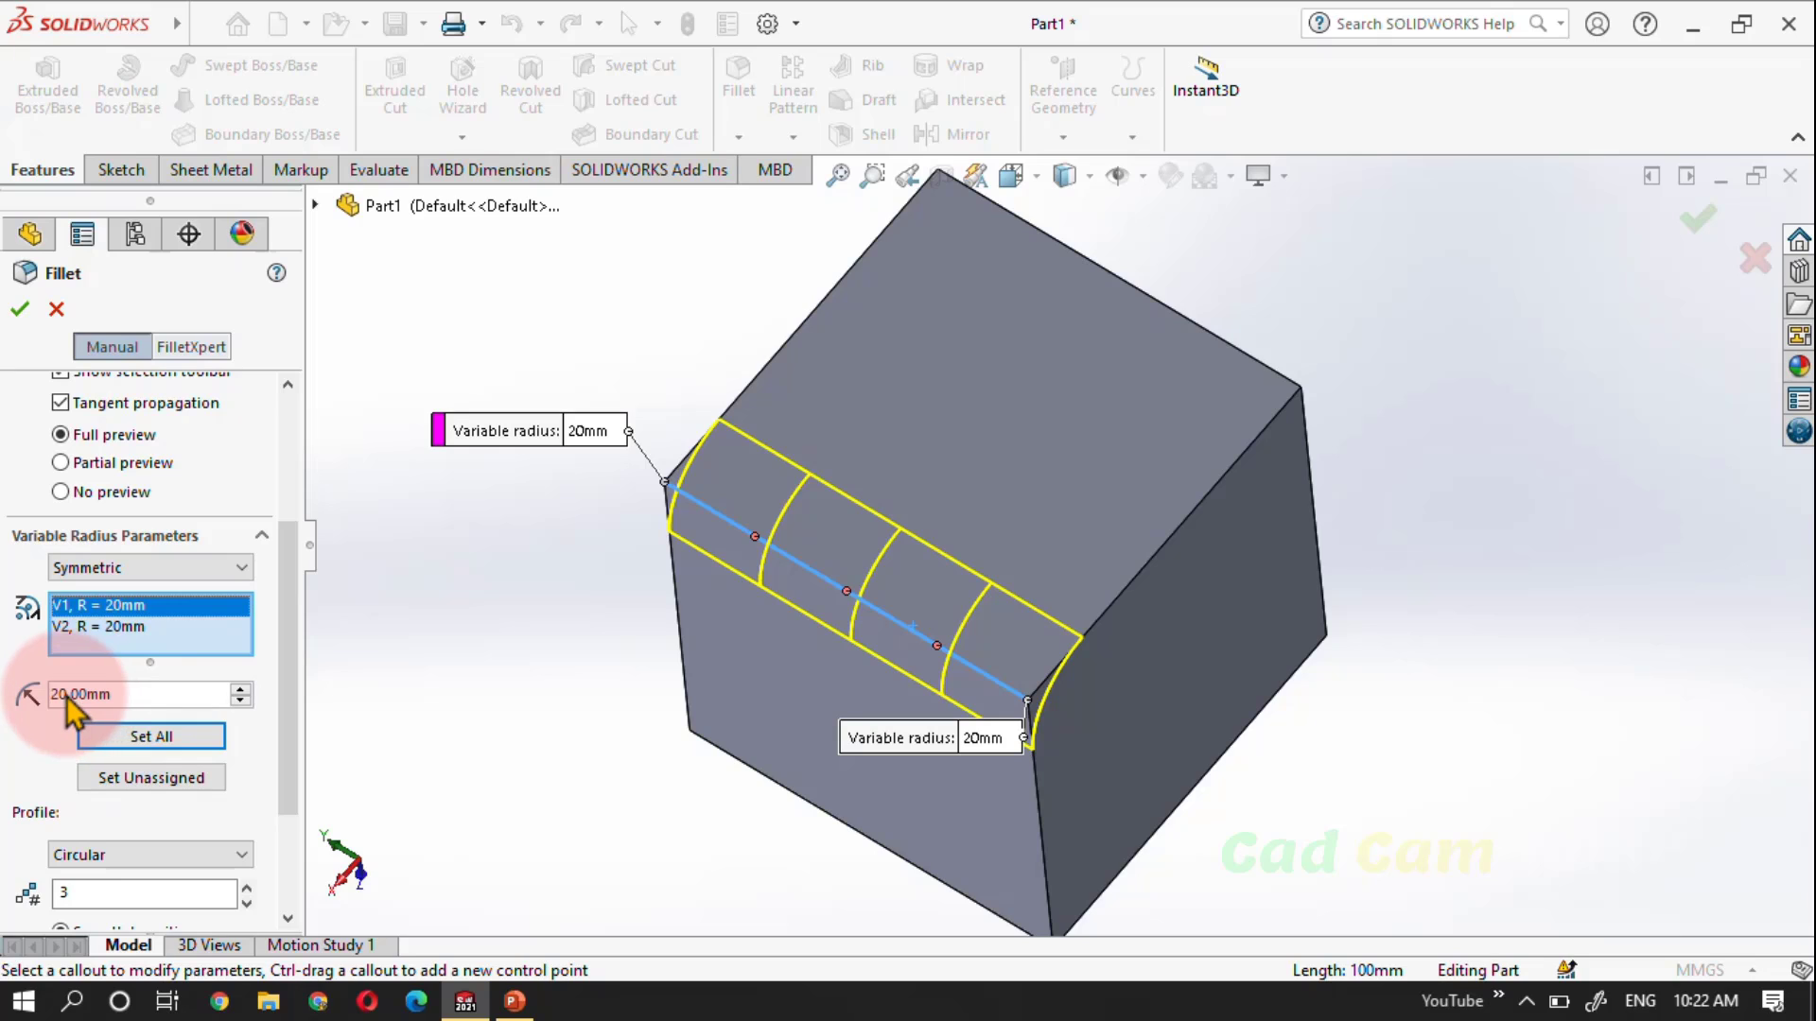
Set the variable radius at the edge's left end to 30 mm and the number of instances to 35
{"action": "left_click", "coordinate": [585, 434]}
{"action": "type", "text": "3"}
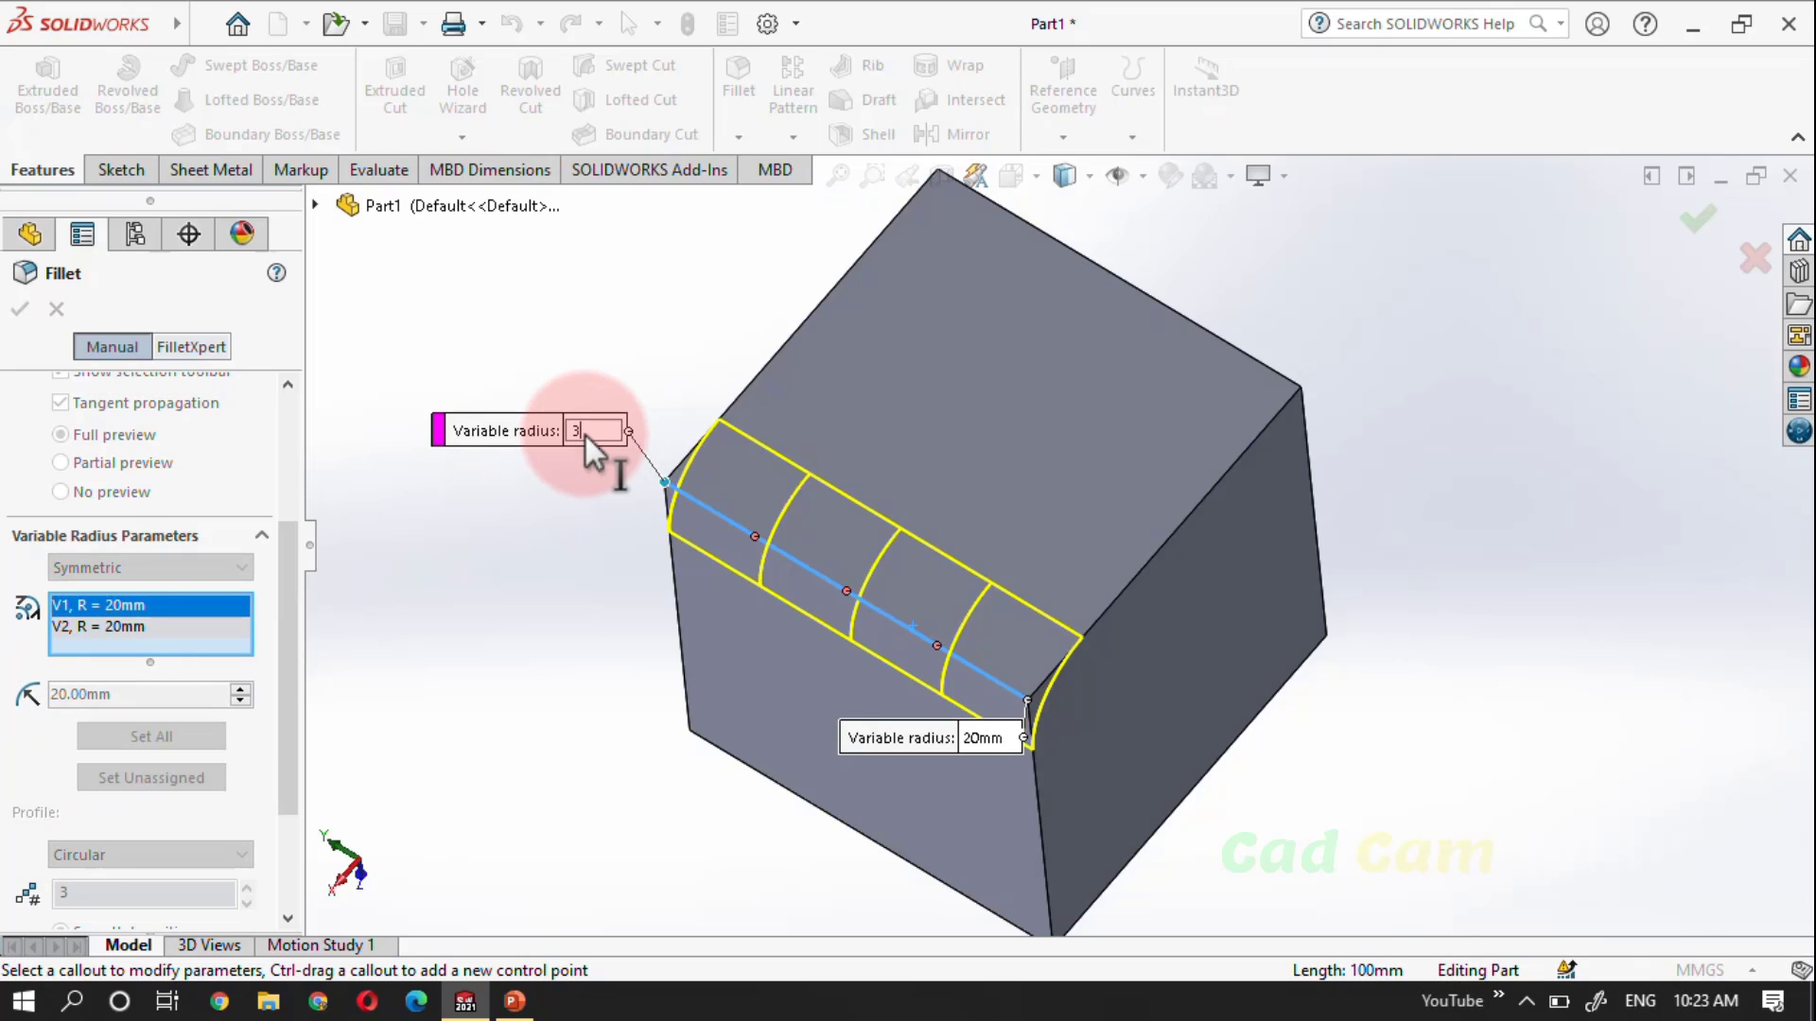
{"action": "type", "text": "0"}
{"action": "key", "text": "Return"}
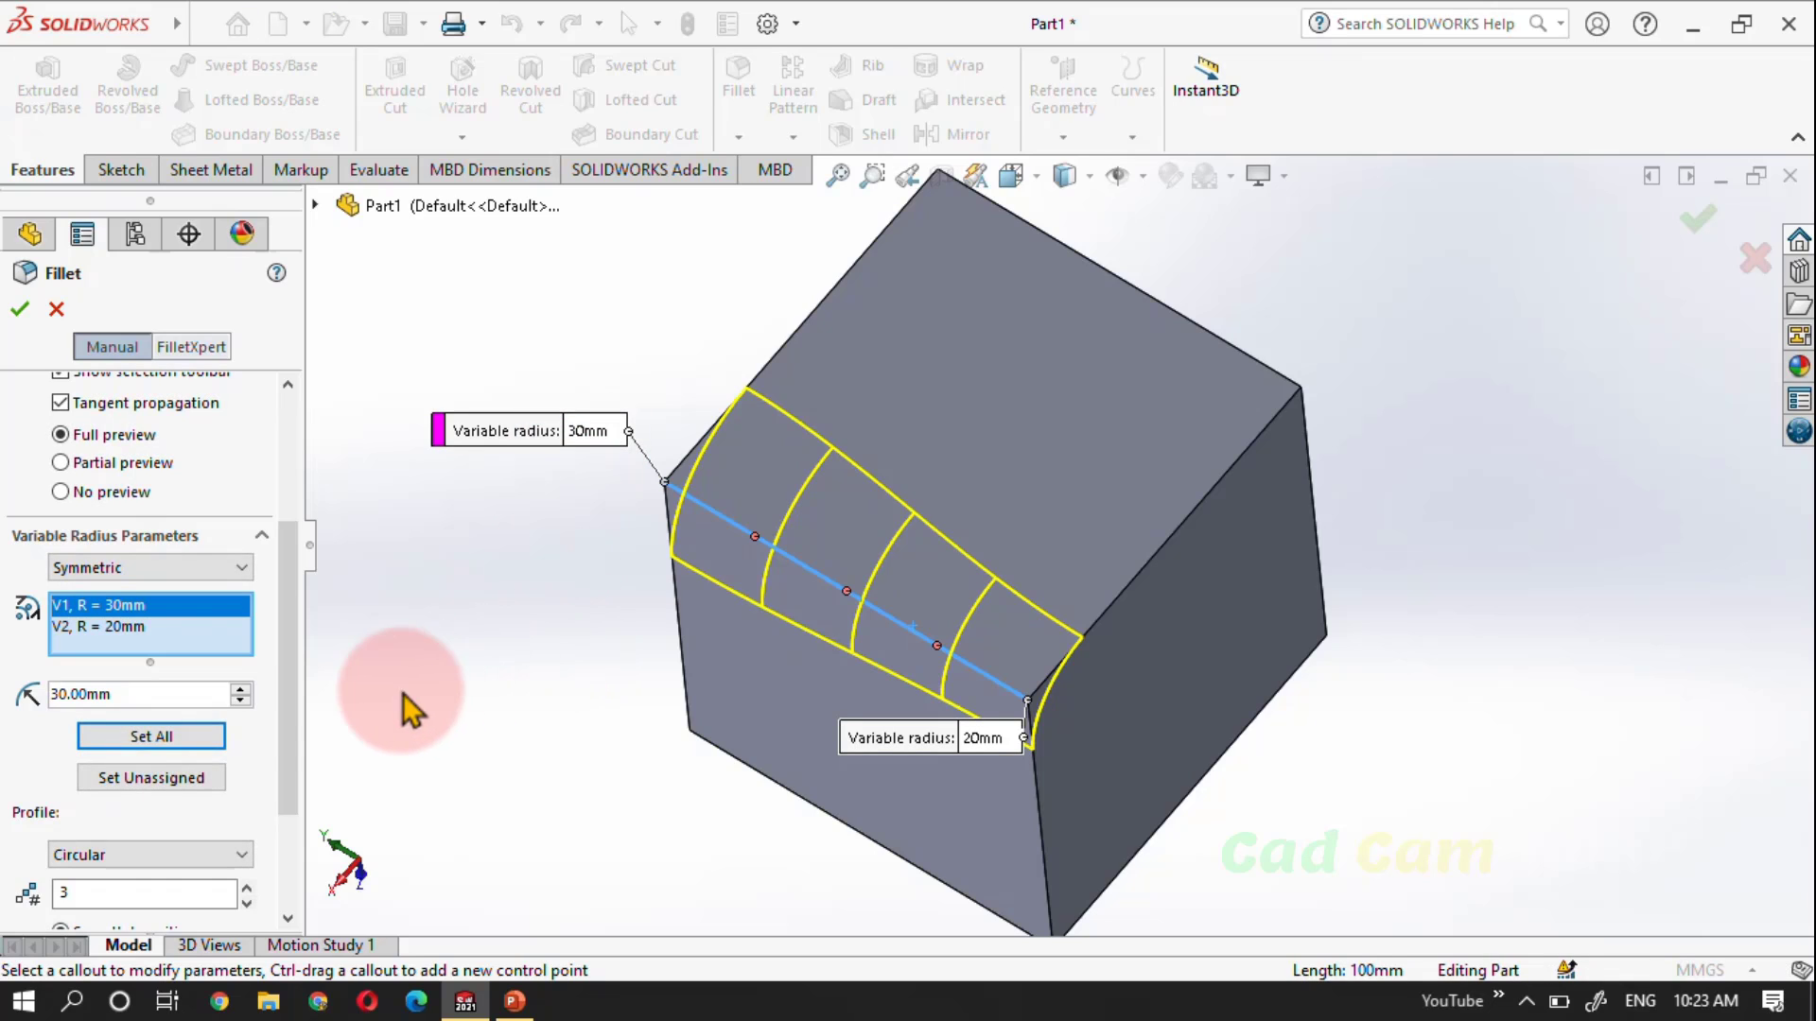
{"action": "scroll", "coordinate": [272, 863], "scroll_direction": "down", "scroll_amount": 3}
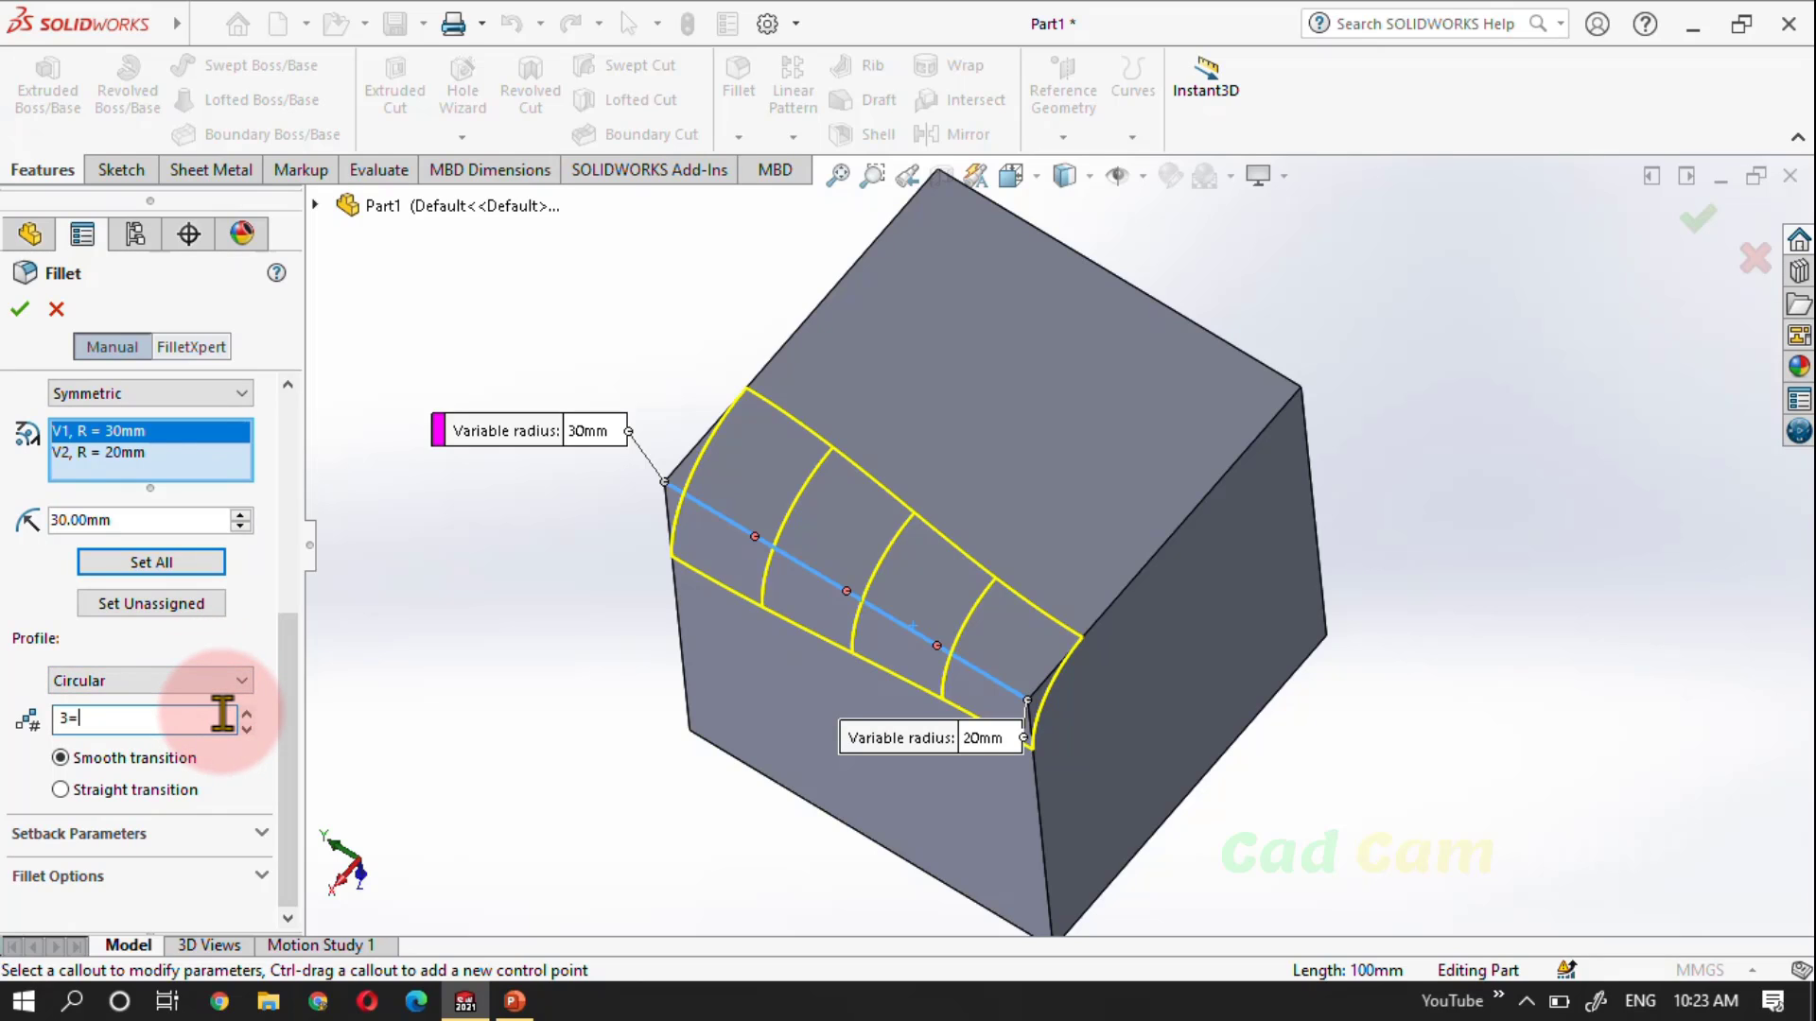
{"action": "key", "text": "Return"}
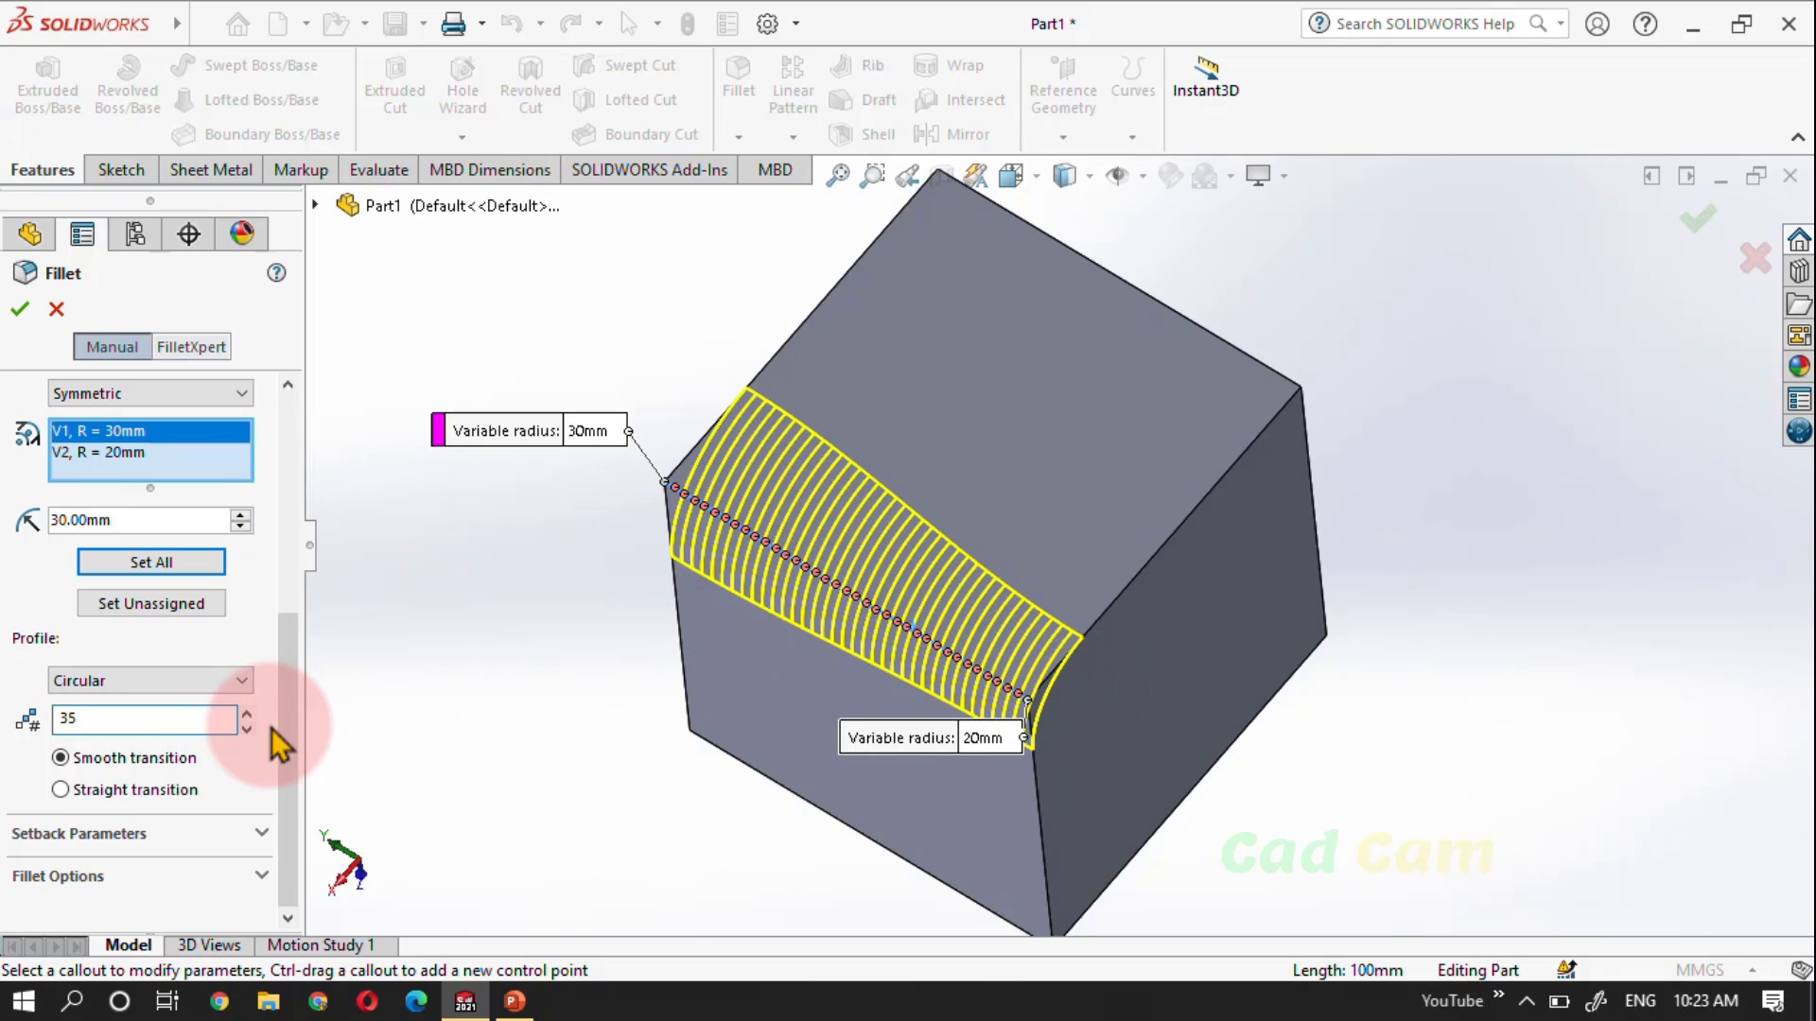
Set the number of instances to 5, compare smooth and straight transition, and create the variable fillet with straight transition
{"action": "left_click", "coordinate": [157, 791]}
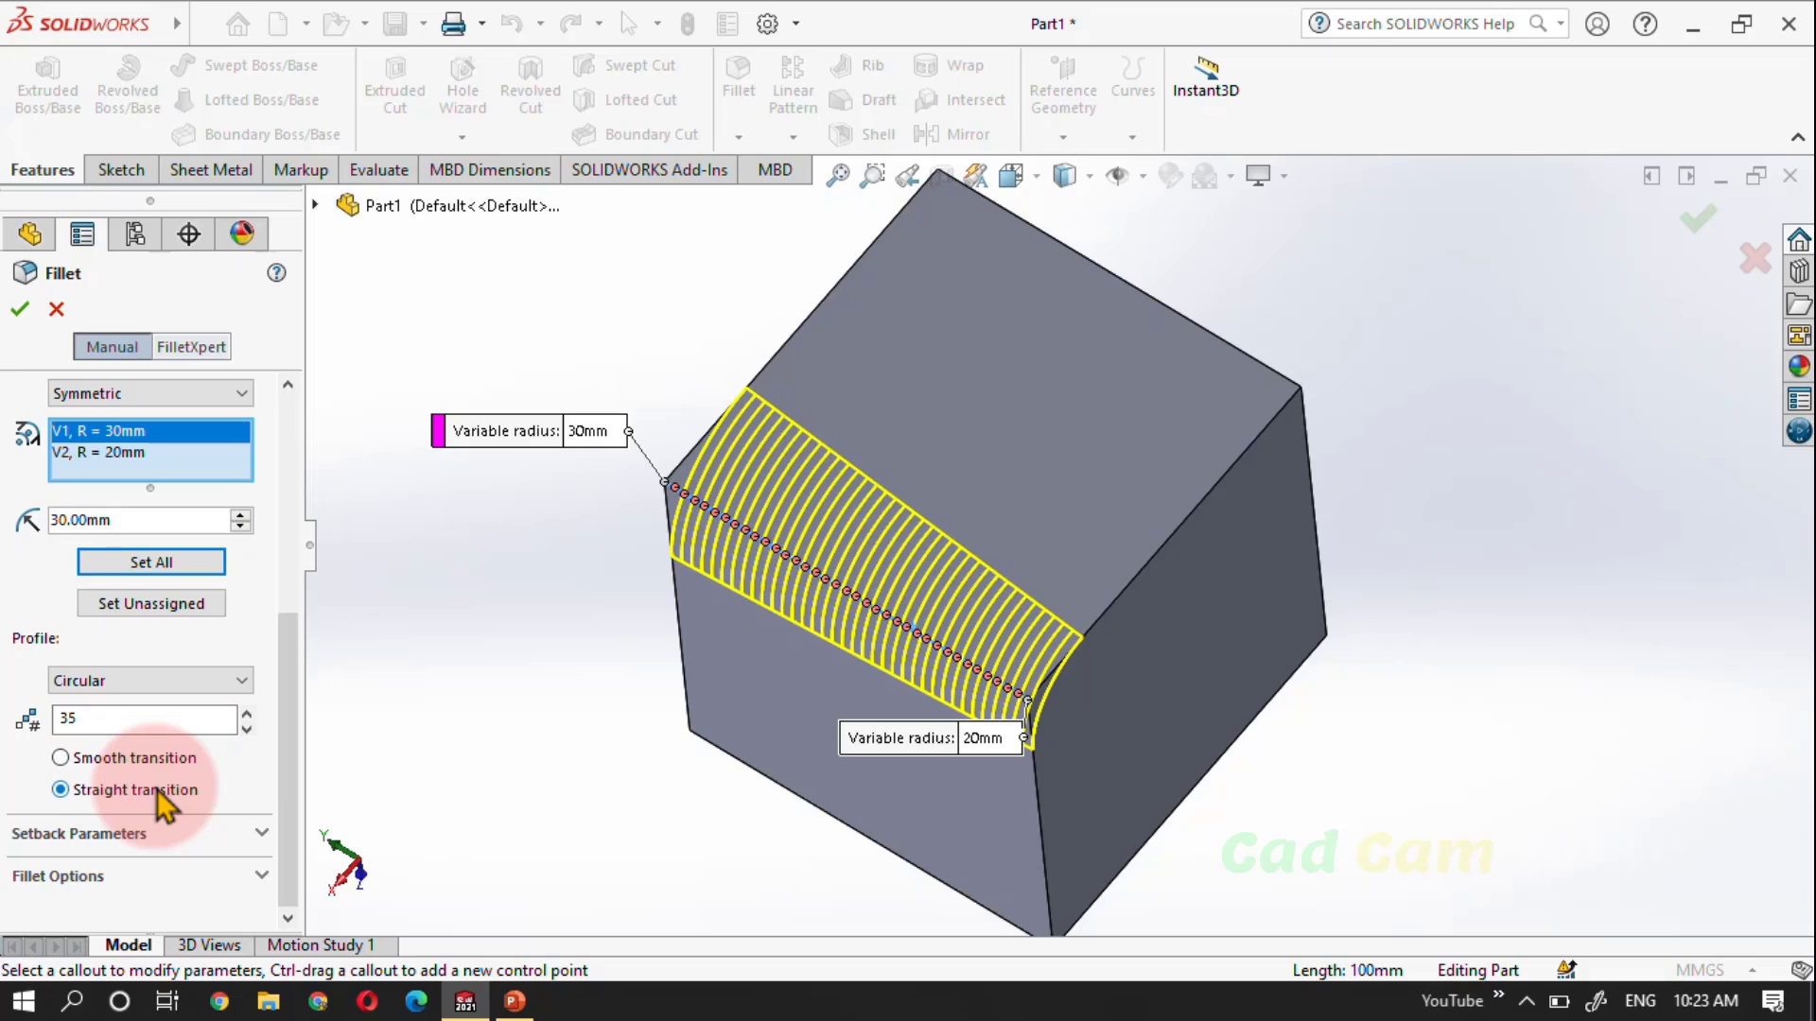
{"action": "left_click", "coordinate": [120, 725]}
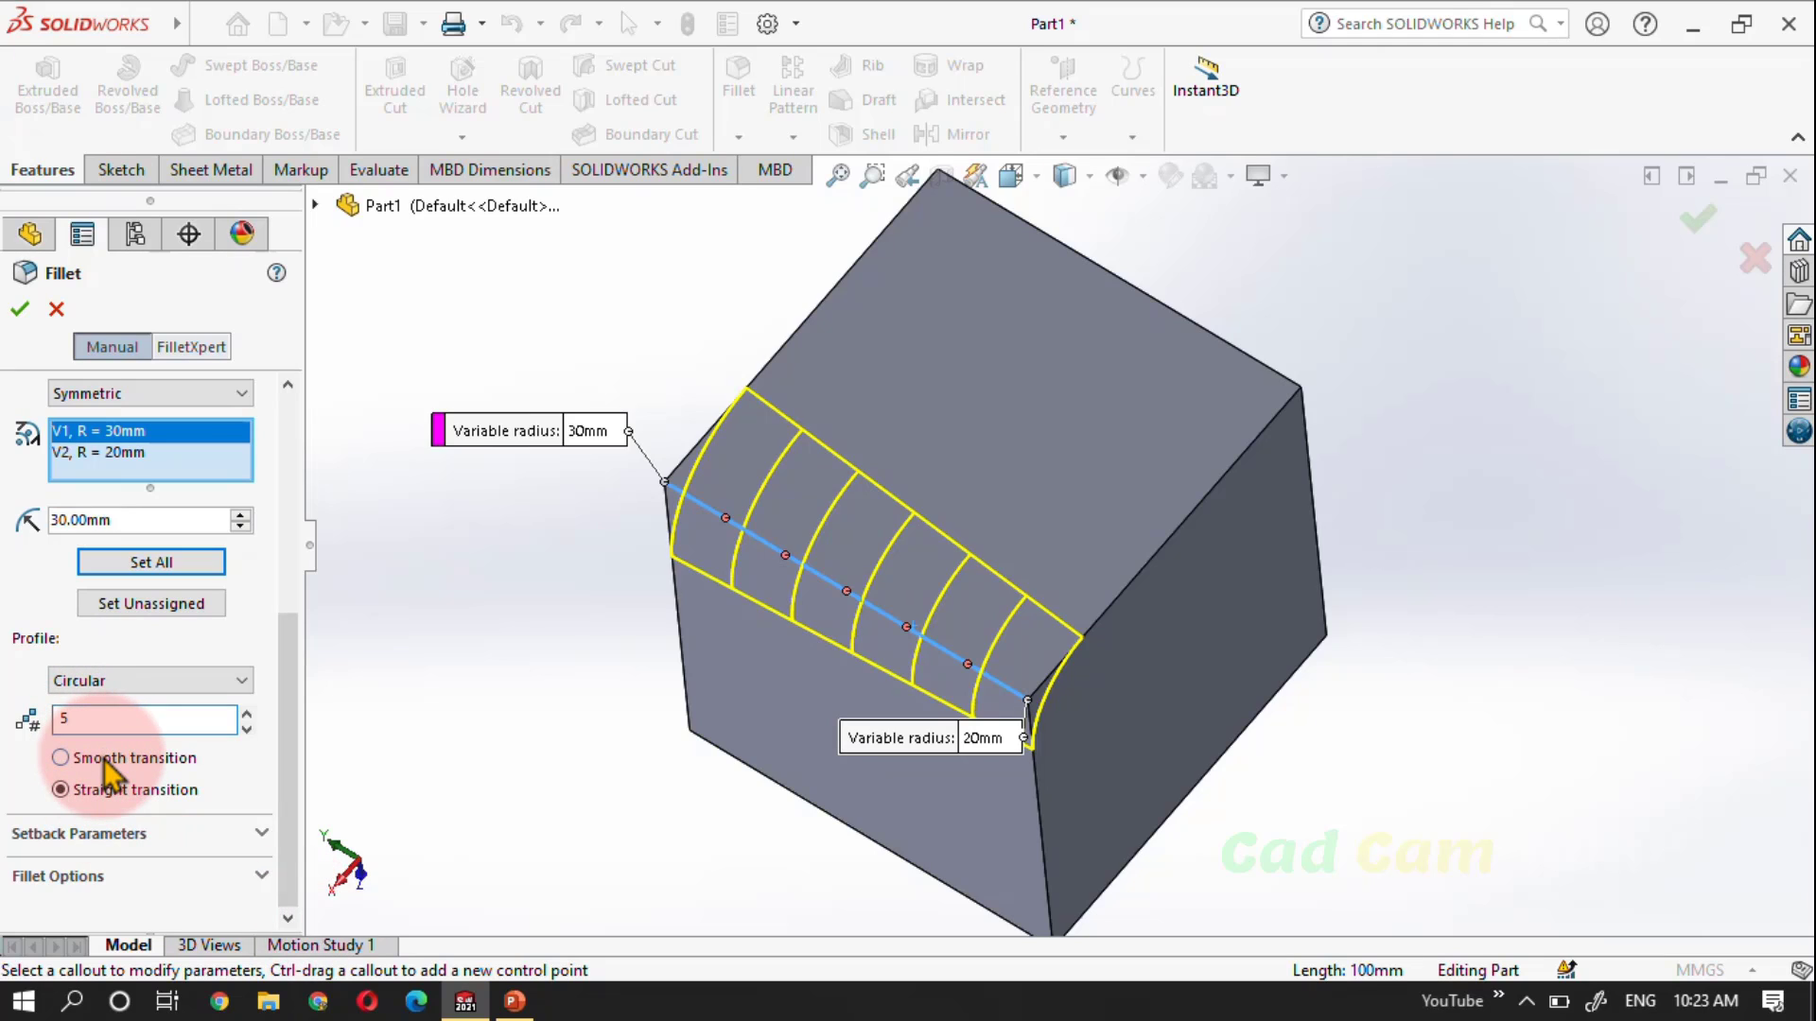
{"action": "left_click", "coordinate": [102, 759]}
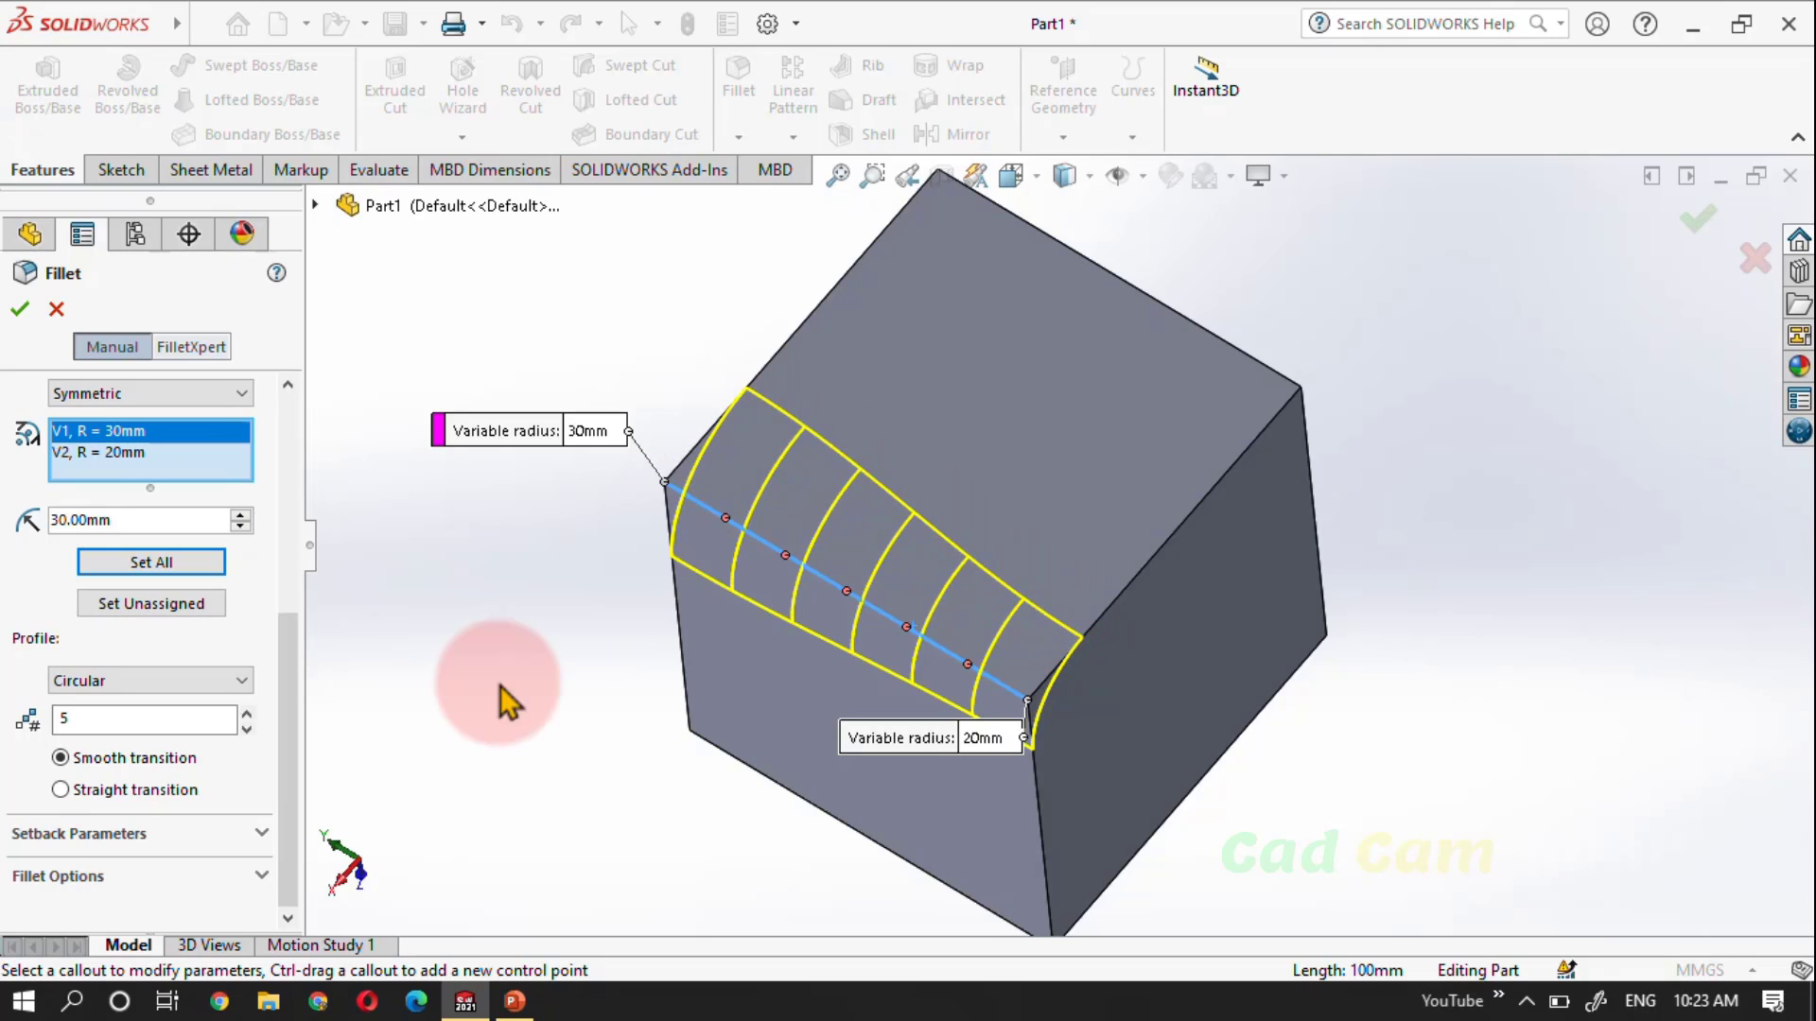
{"action": "left_click", "coordinate": [161, 792]}
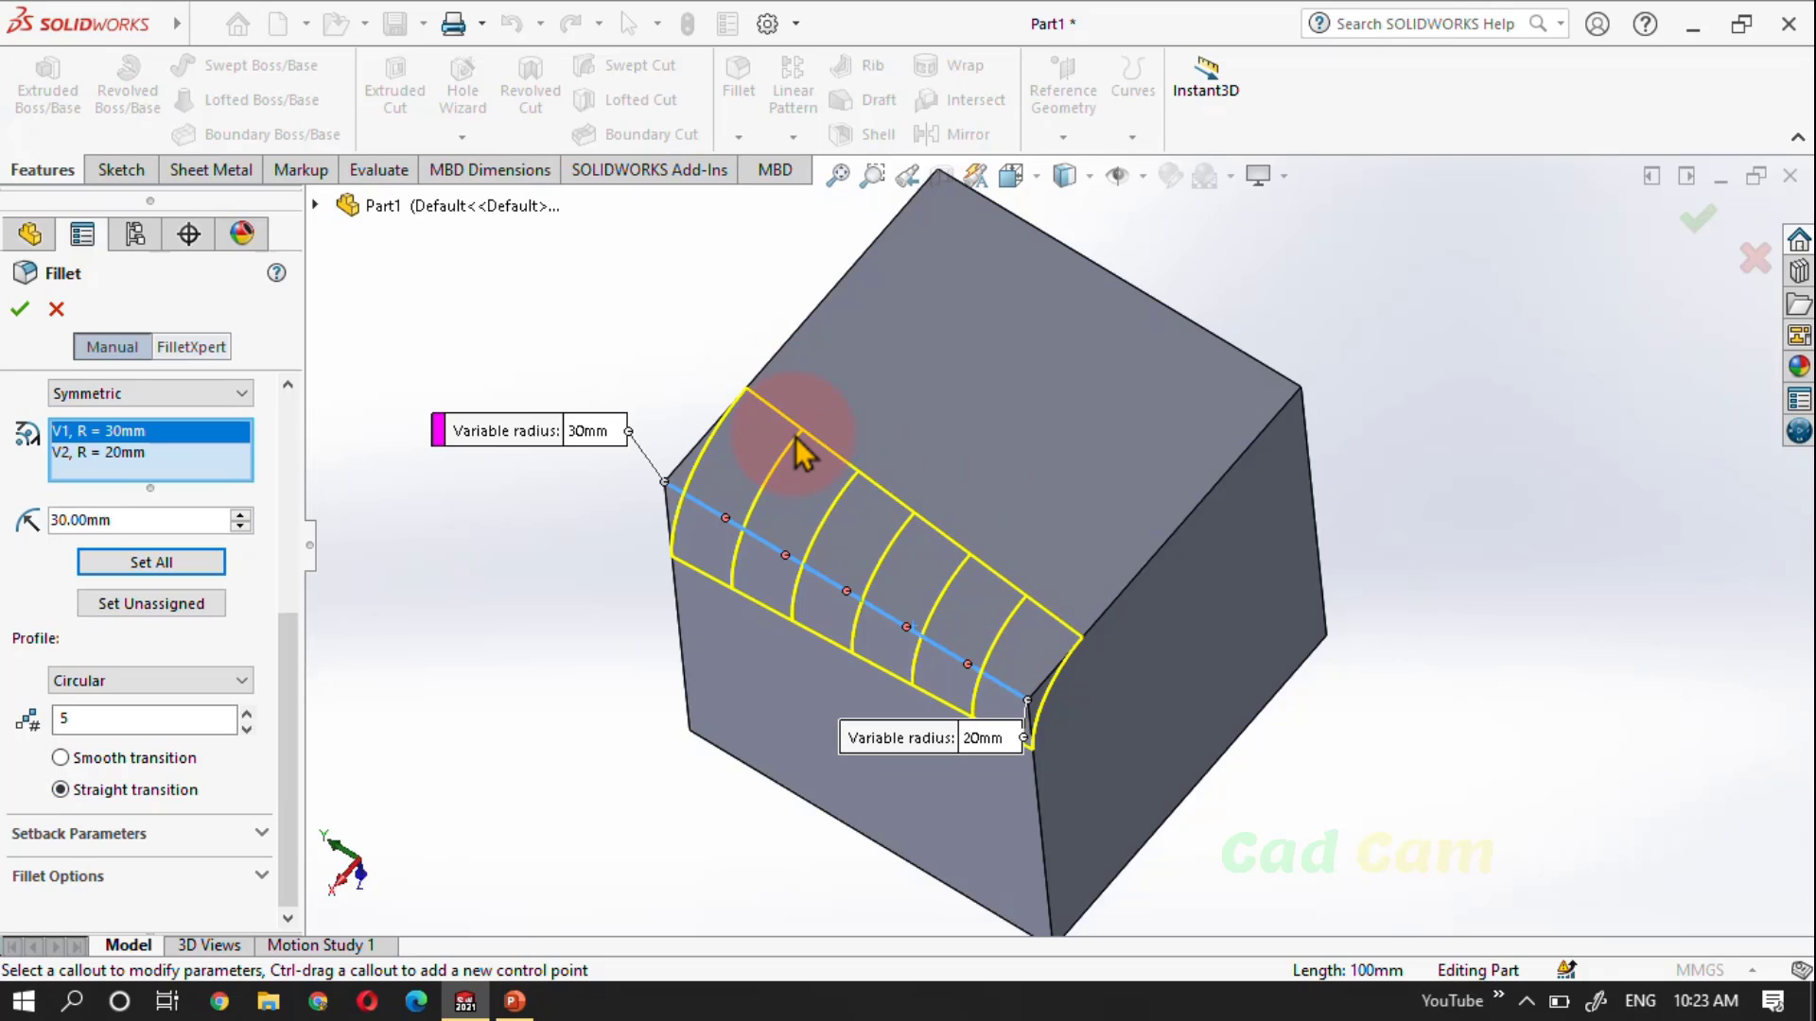
{"action": "left_click", "coordinate": [17, 312]}
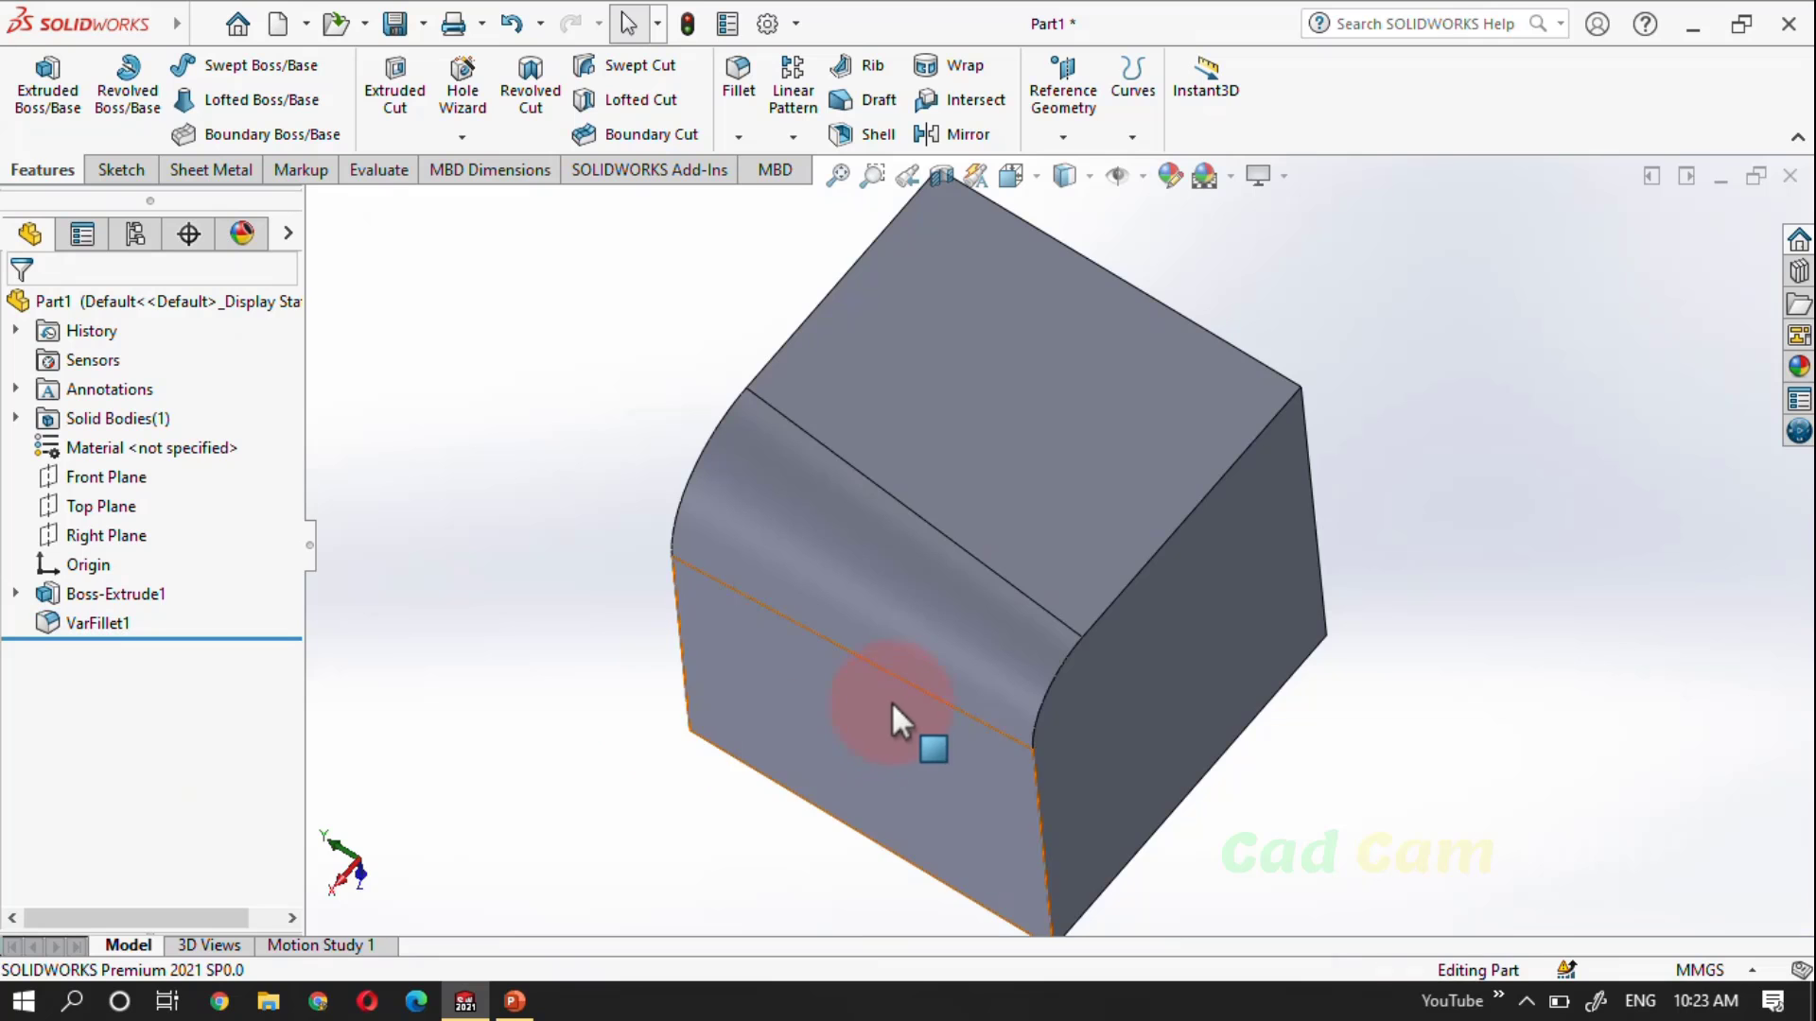
Delete the variable size fillet from the cube
{"action": "middle_click_drag", "start_coordinate": [891, 707], "coordinate": [926, 454]}
{"action": "left_click", "coordinate": [85, 626]}
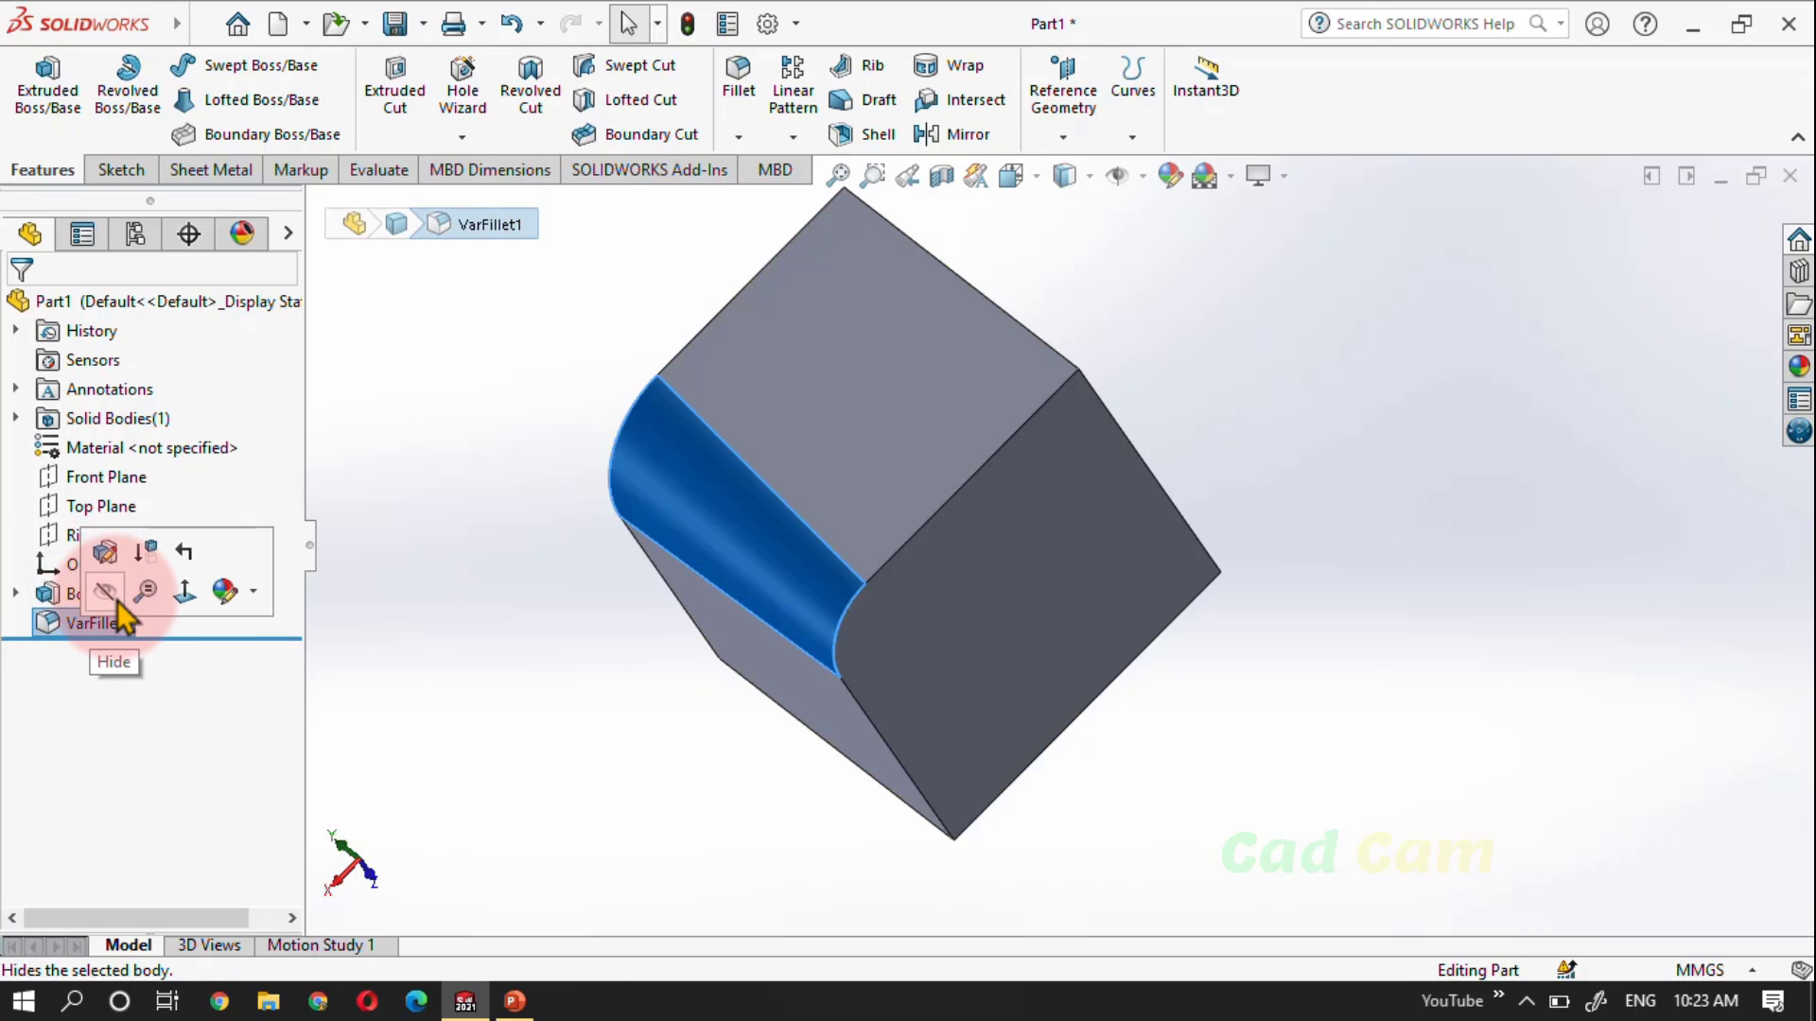
{"action": "right_click", "coordinate": [83, 628]}
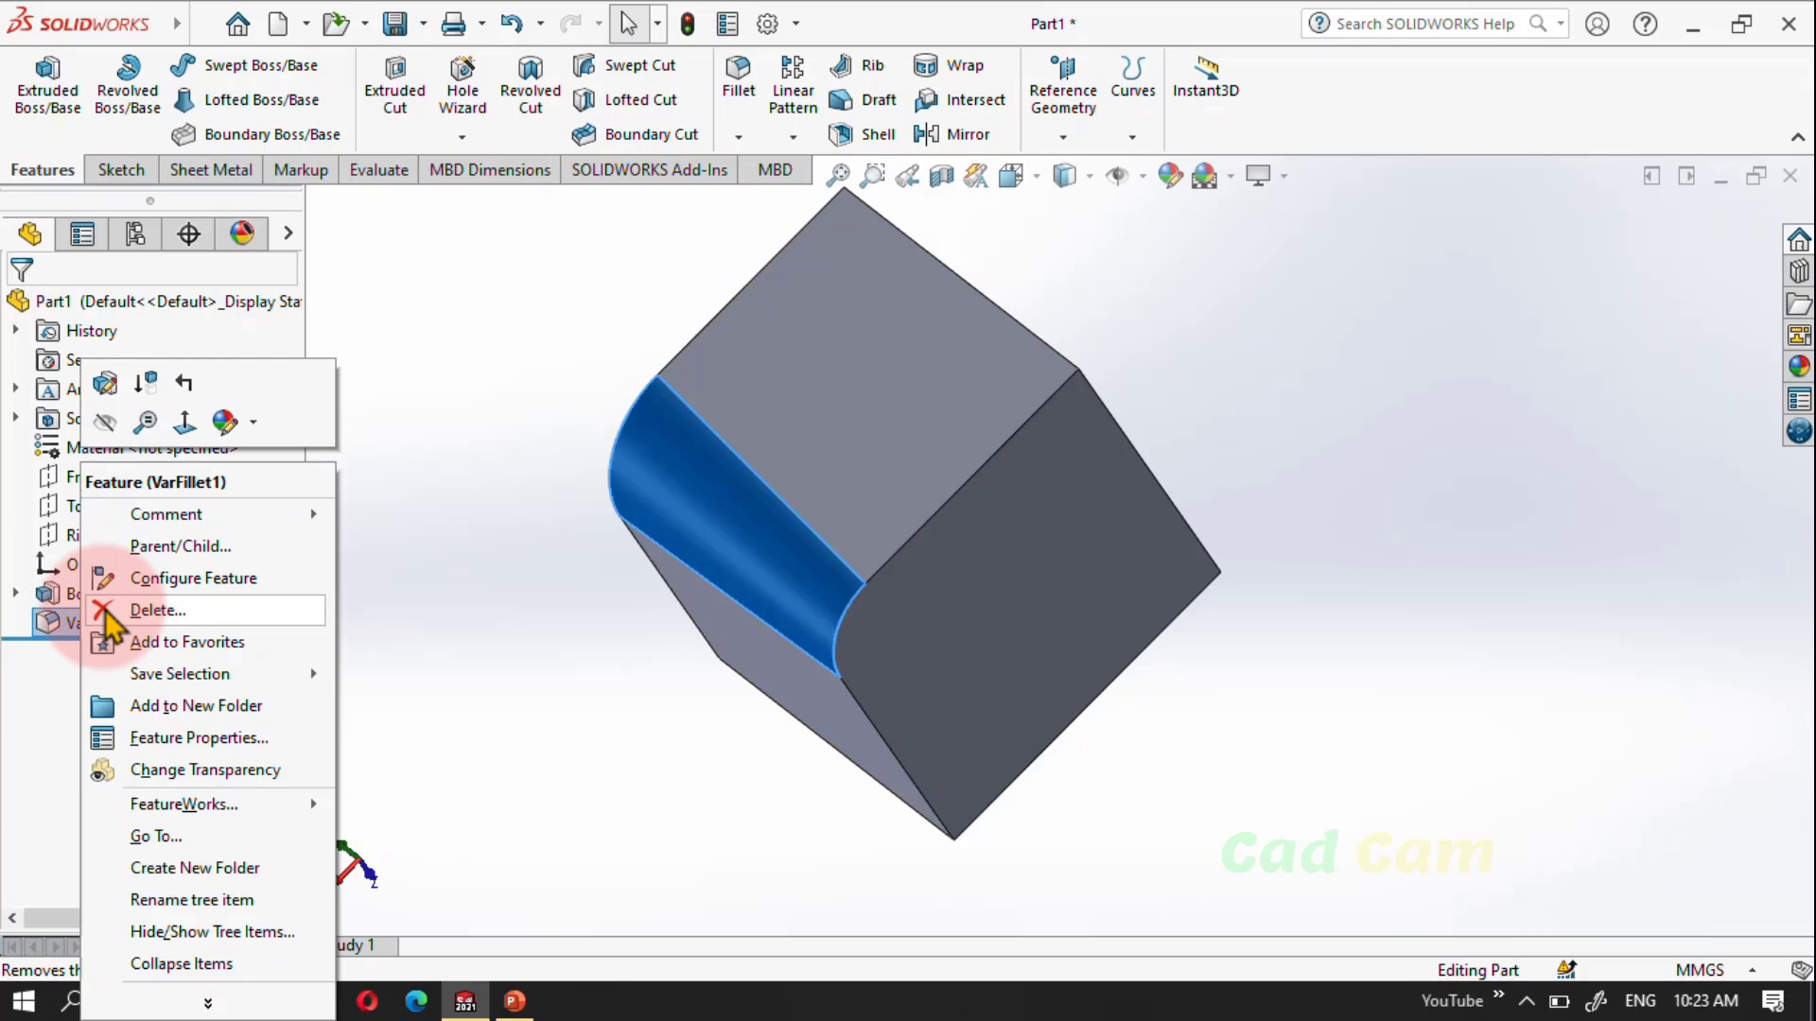
{"action": "left_click", "coordinate": [104, 608]}
{"action": "left_click", "coordinate": [914, 350]}
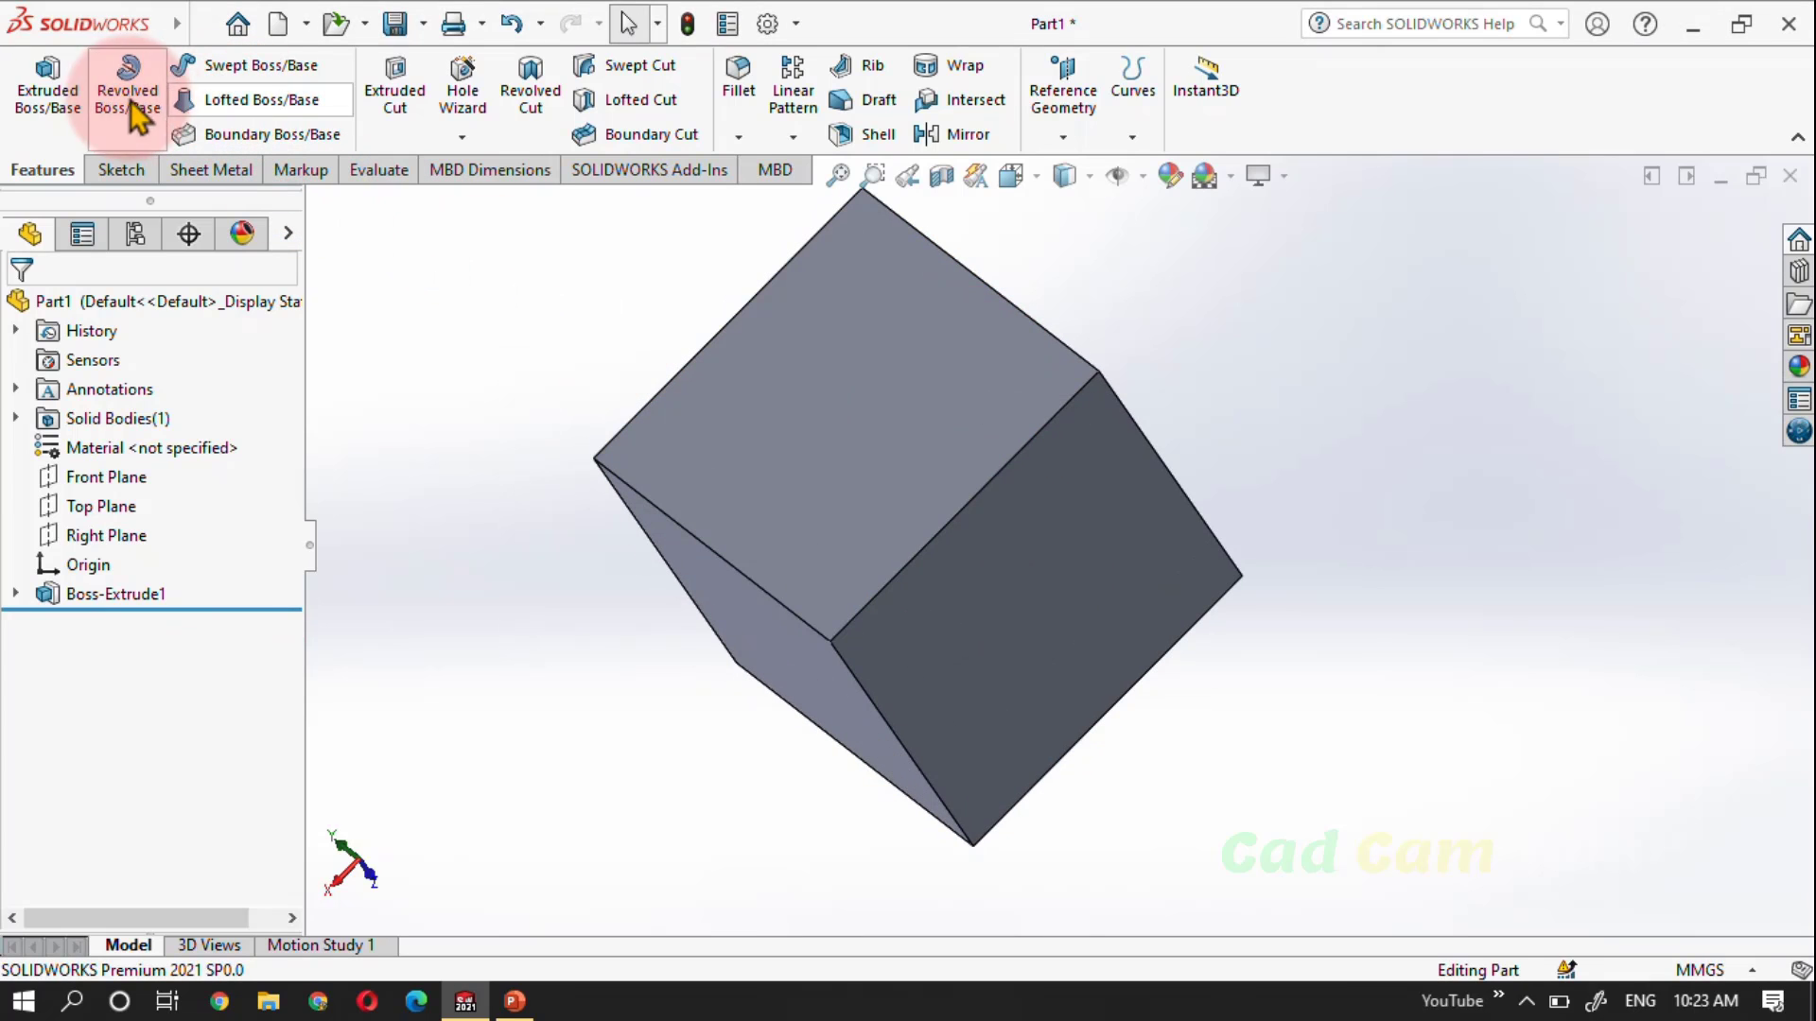
Sketch a circle with a radius of about 18 mm near the centre of the cube's top face and finish the sketch
{"action": "left_click", "coordinate": [812, 336]}
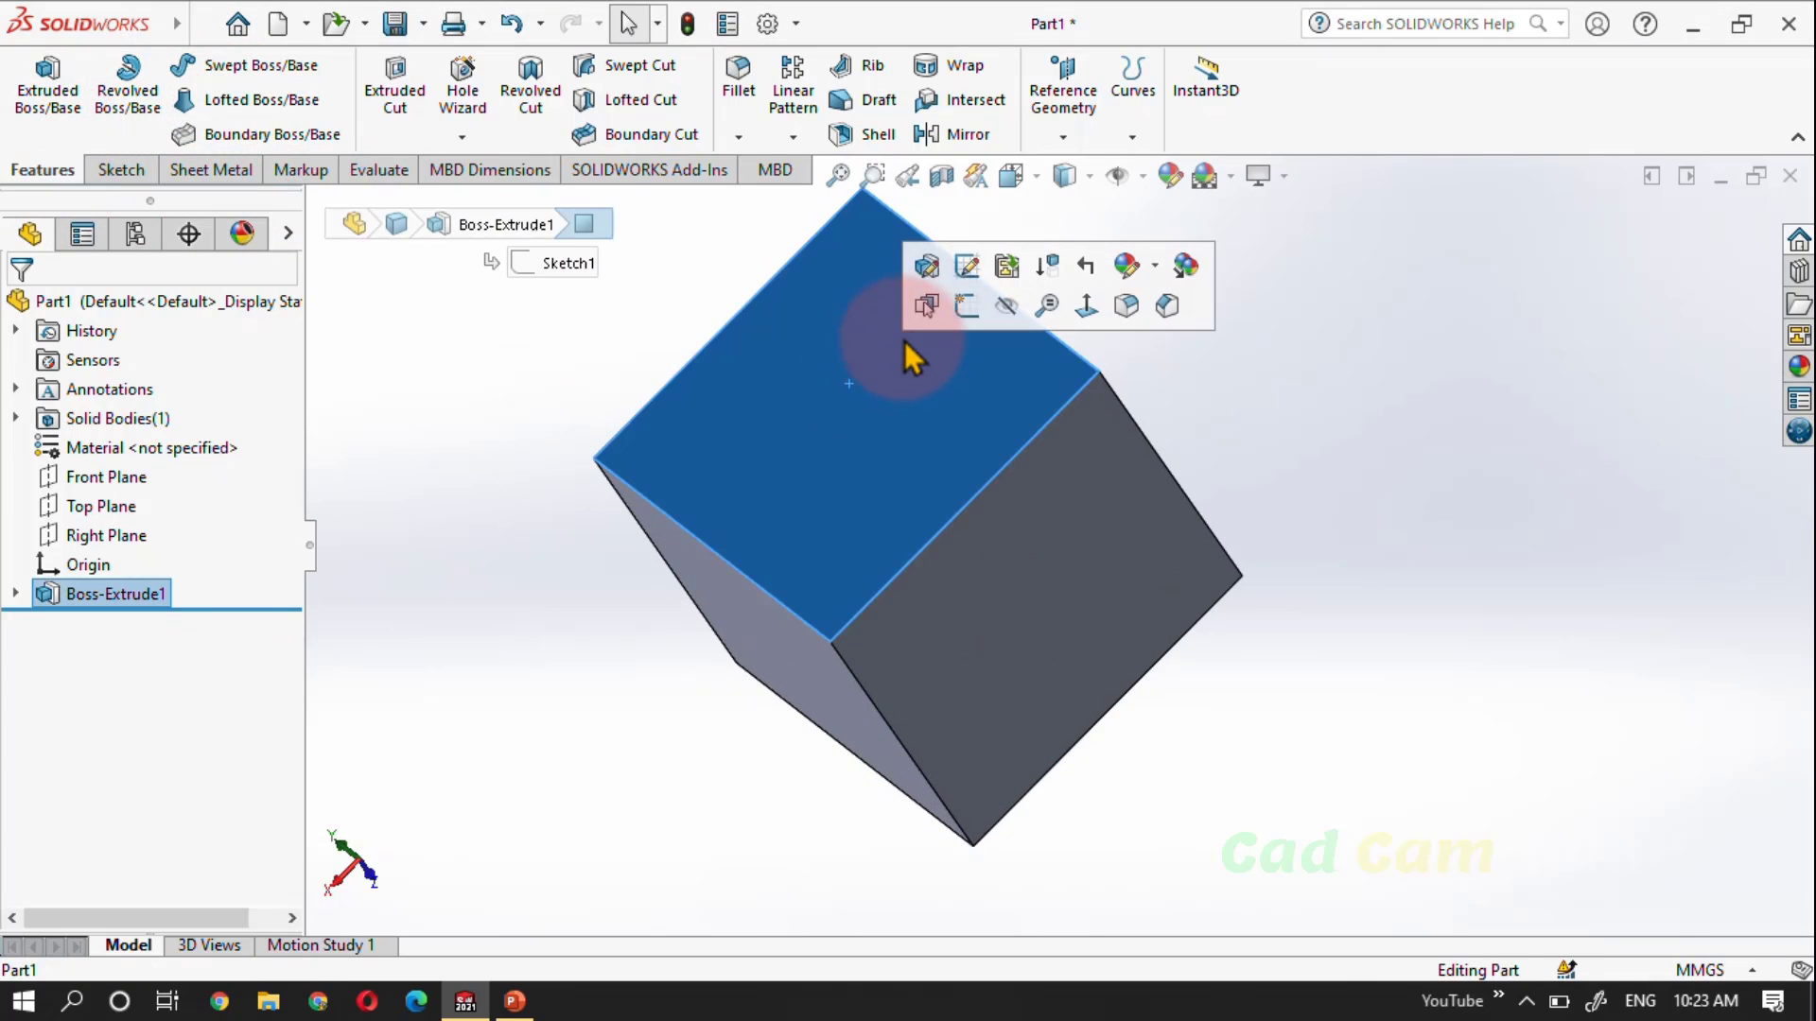
{"action": "left_click", "coordinate": [974, 308]}
{"action": "left_click", "coordinate": [229, 65]}
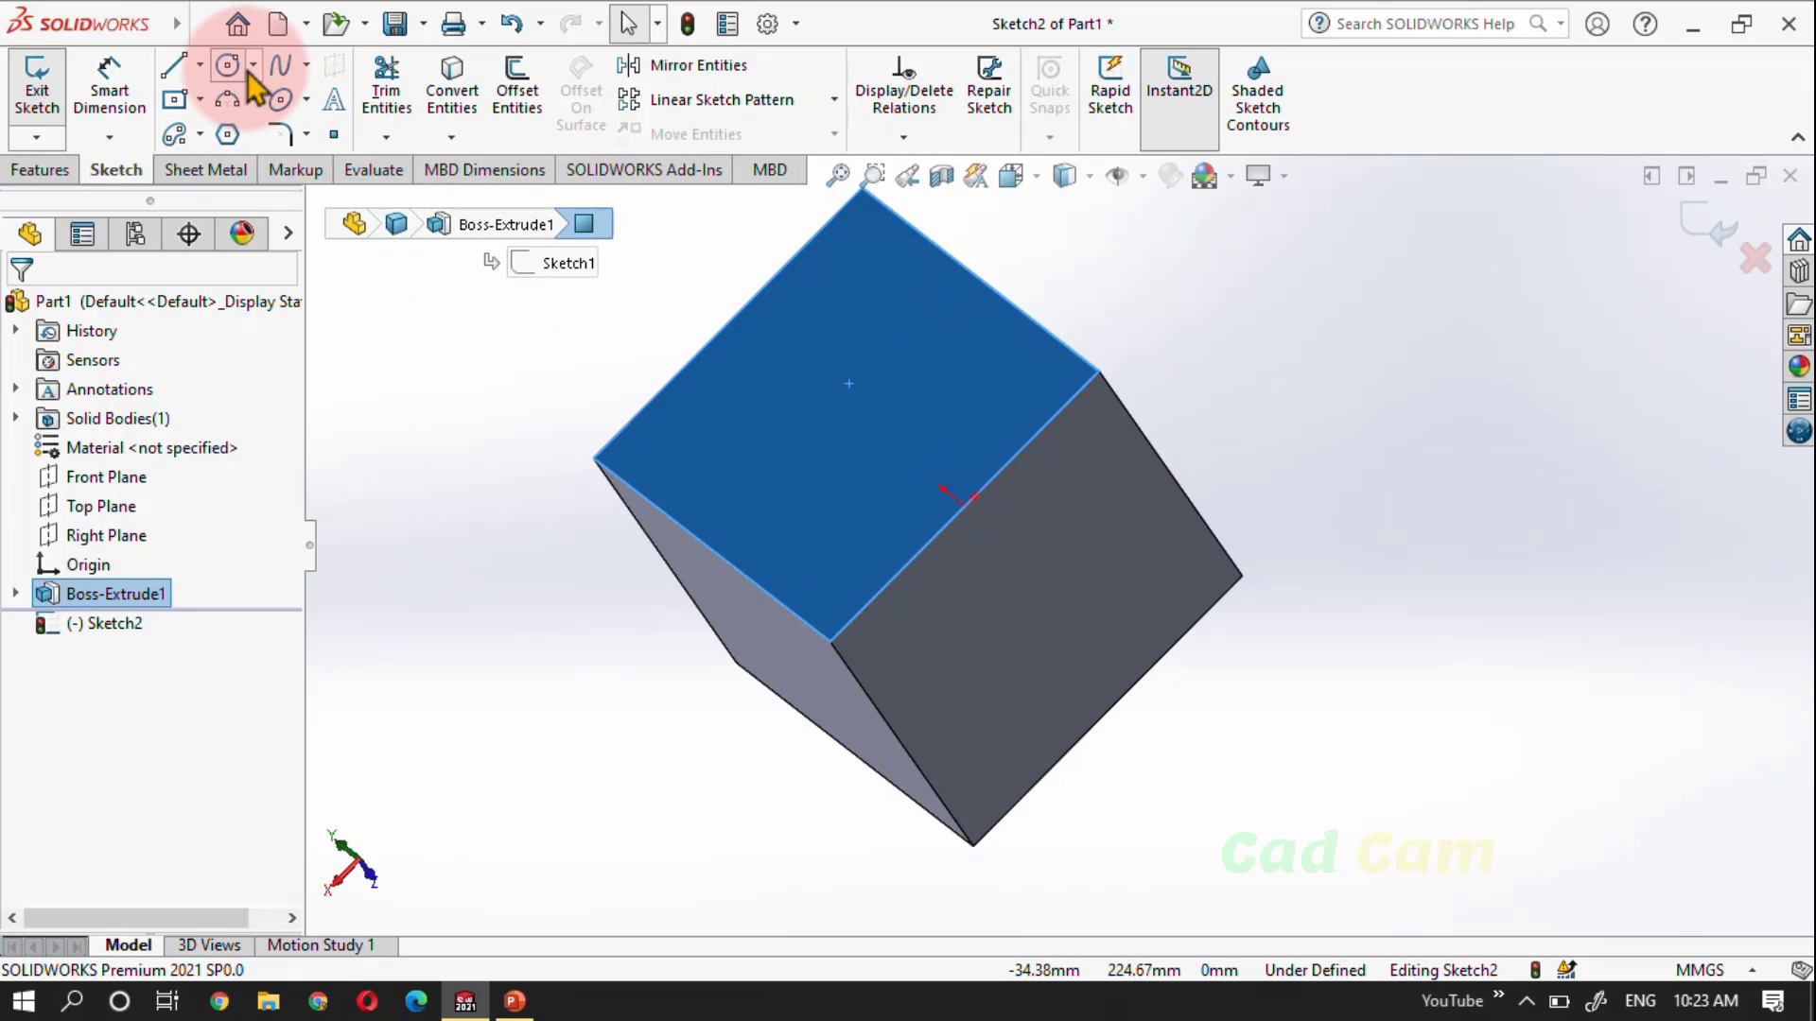
{"action": "left_click", "coordinate": [836, 405]}
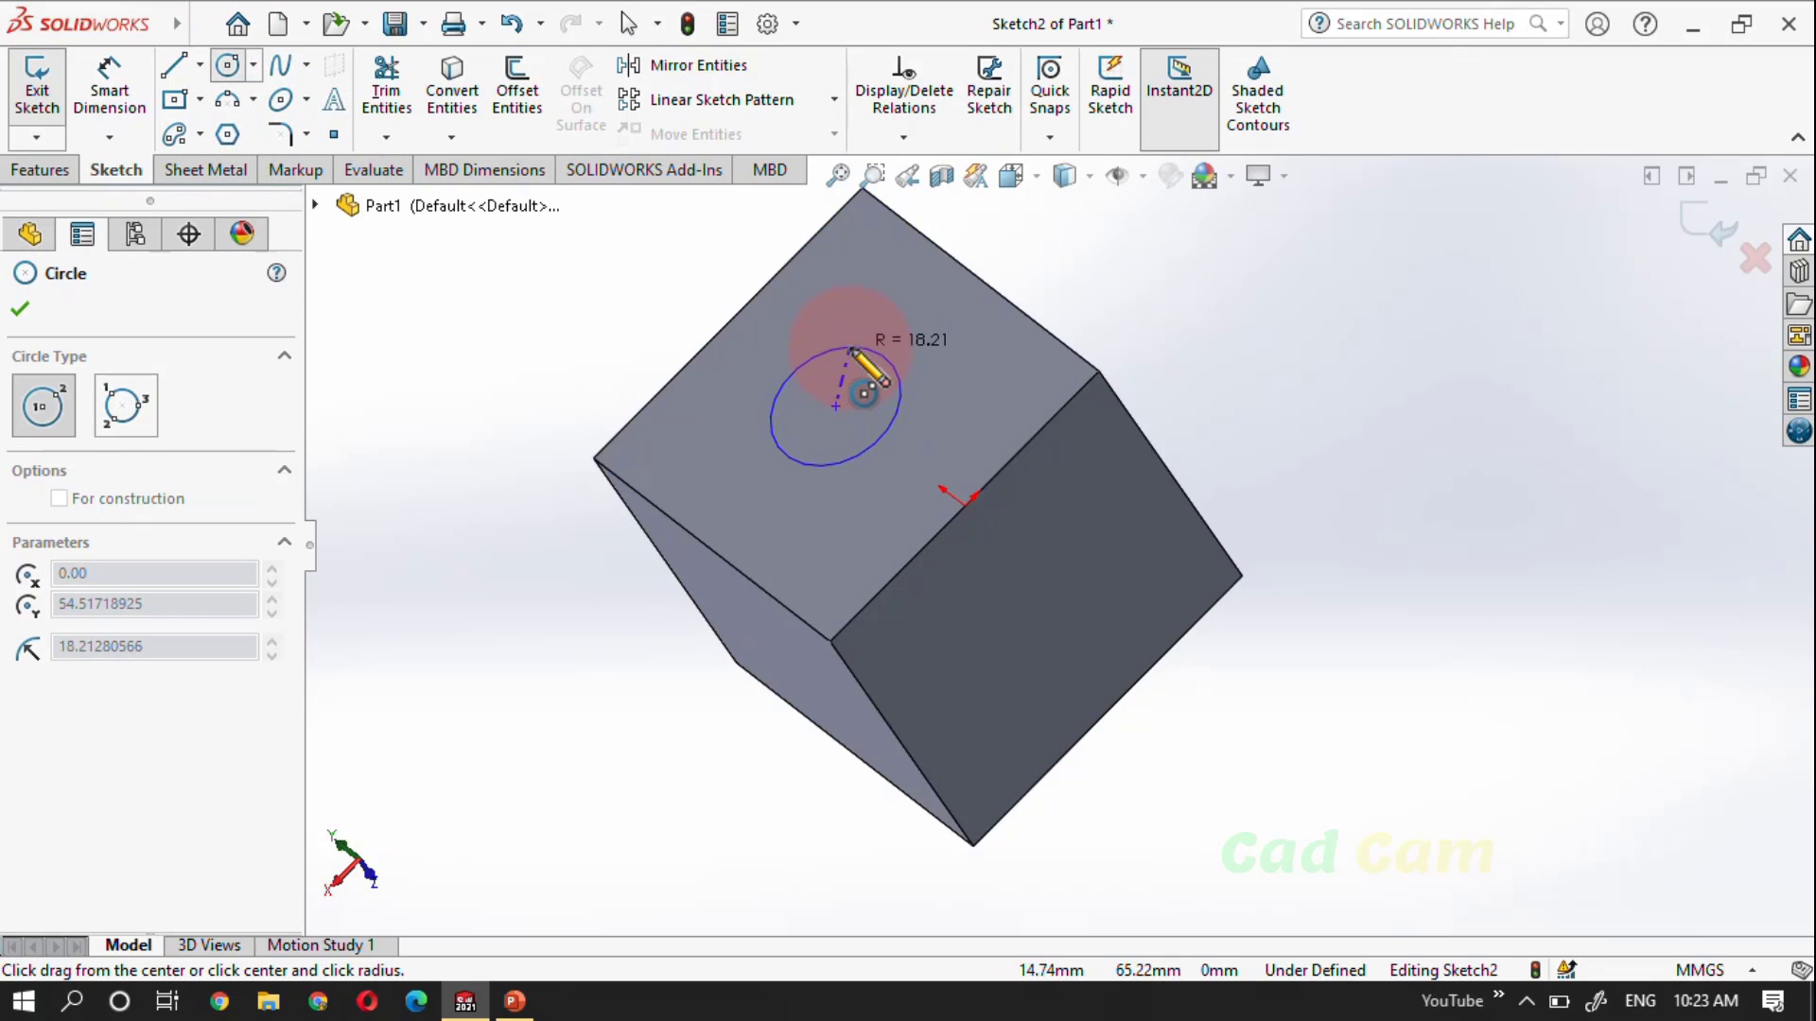
{"action": "left_click", "coordinate": [870, 352]}
{"action": "left_click", "coordinate": [1712, 237]}
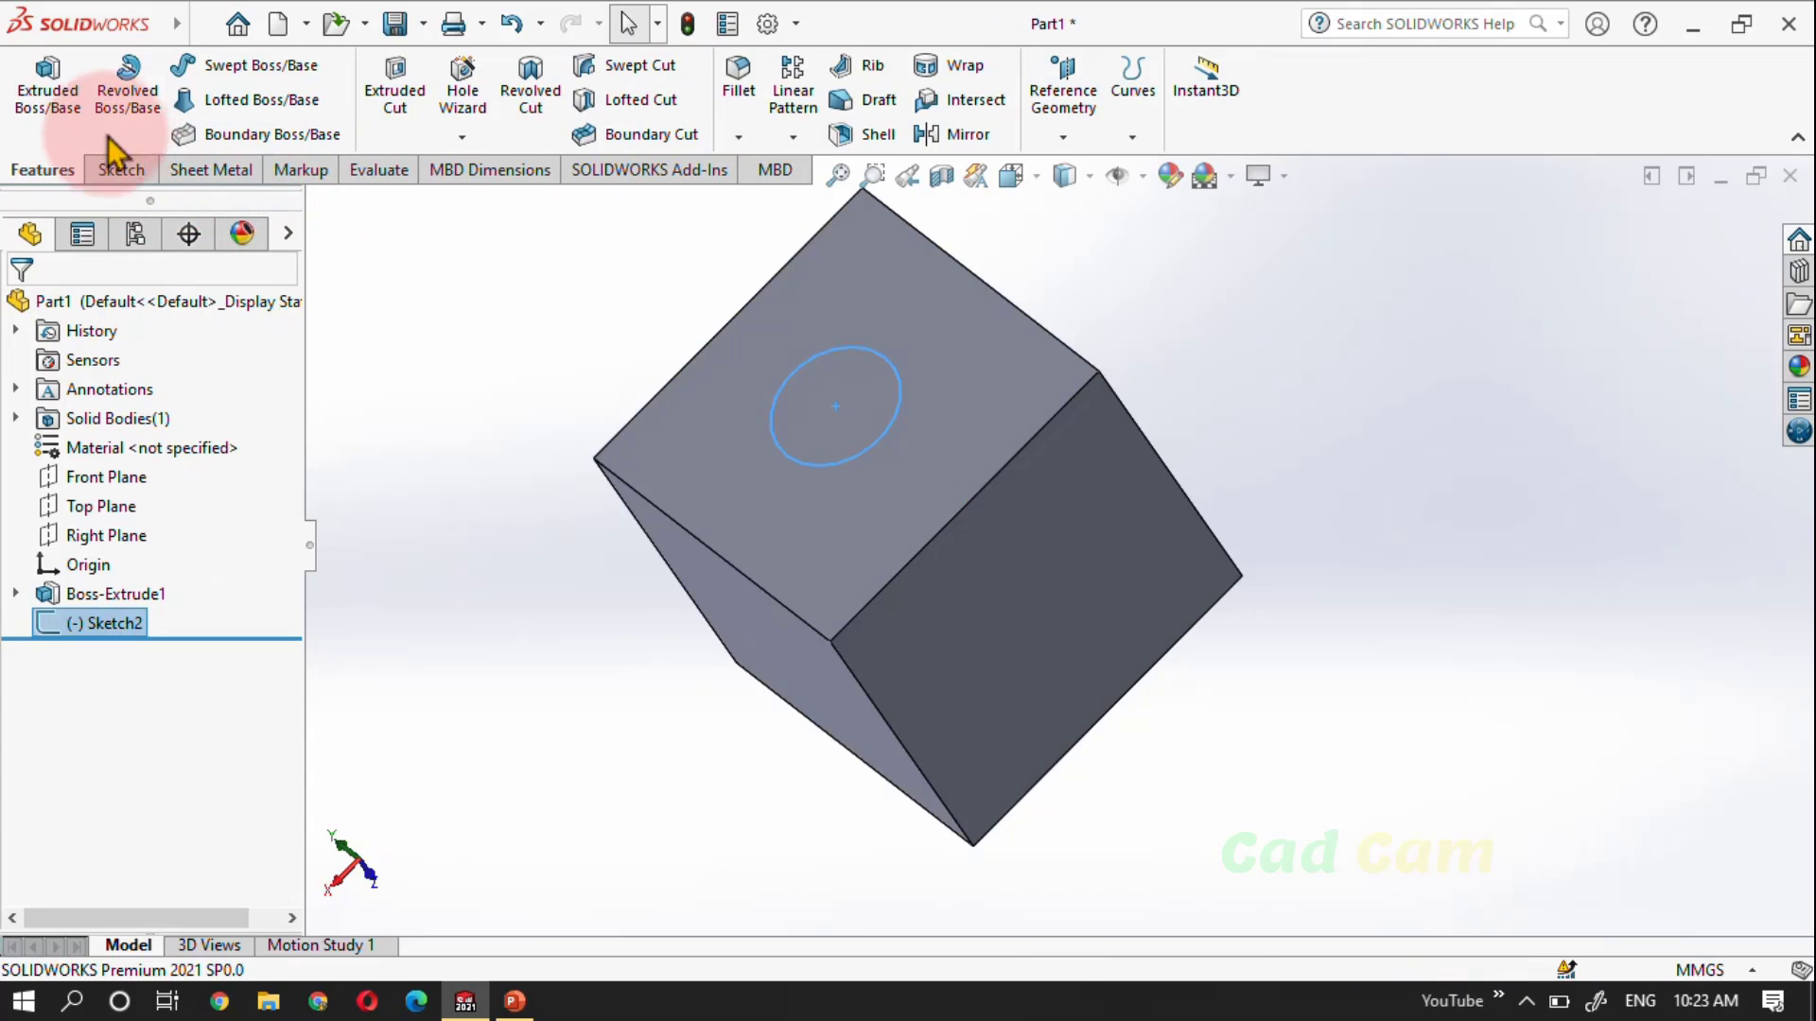
Extrude the circle 62 mm upward from the cube's top face, merged with the cube
{"action": "left_click", "coordinate": [47, 95]}
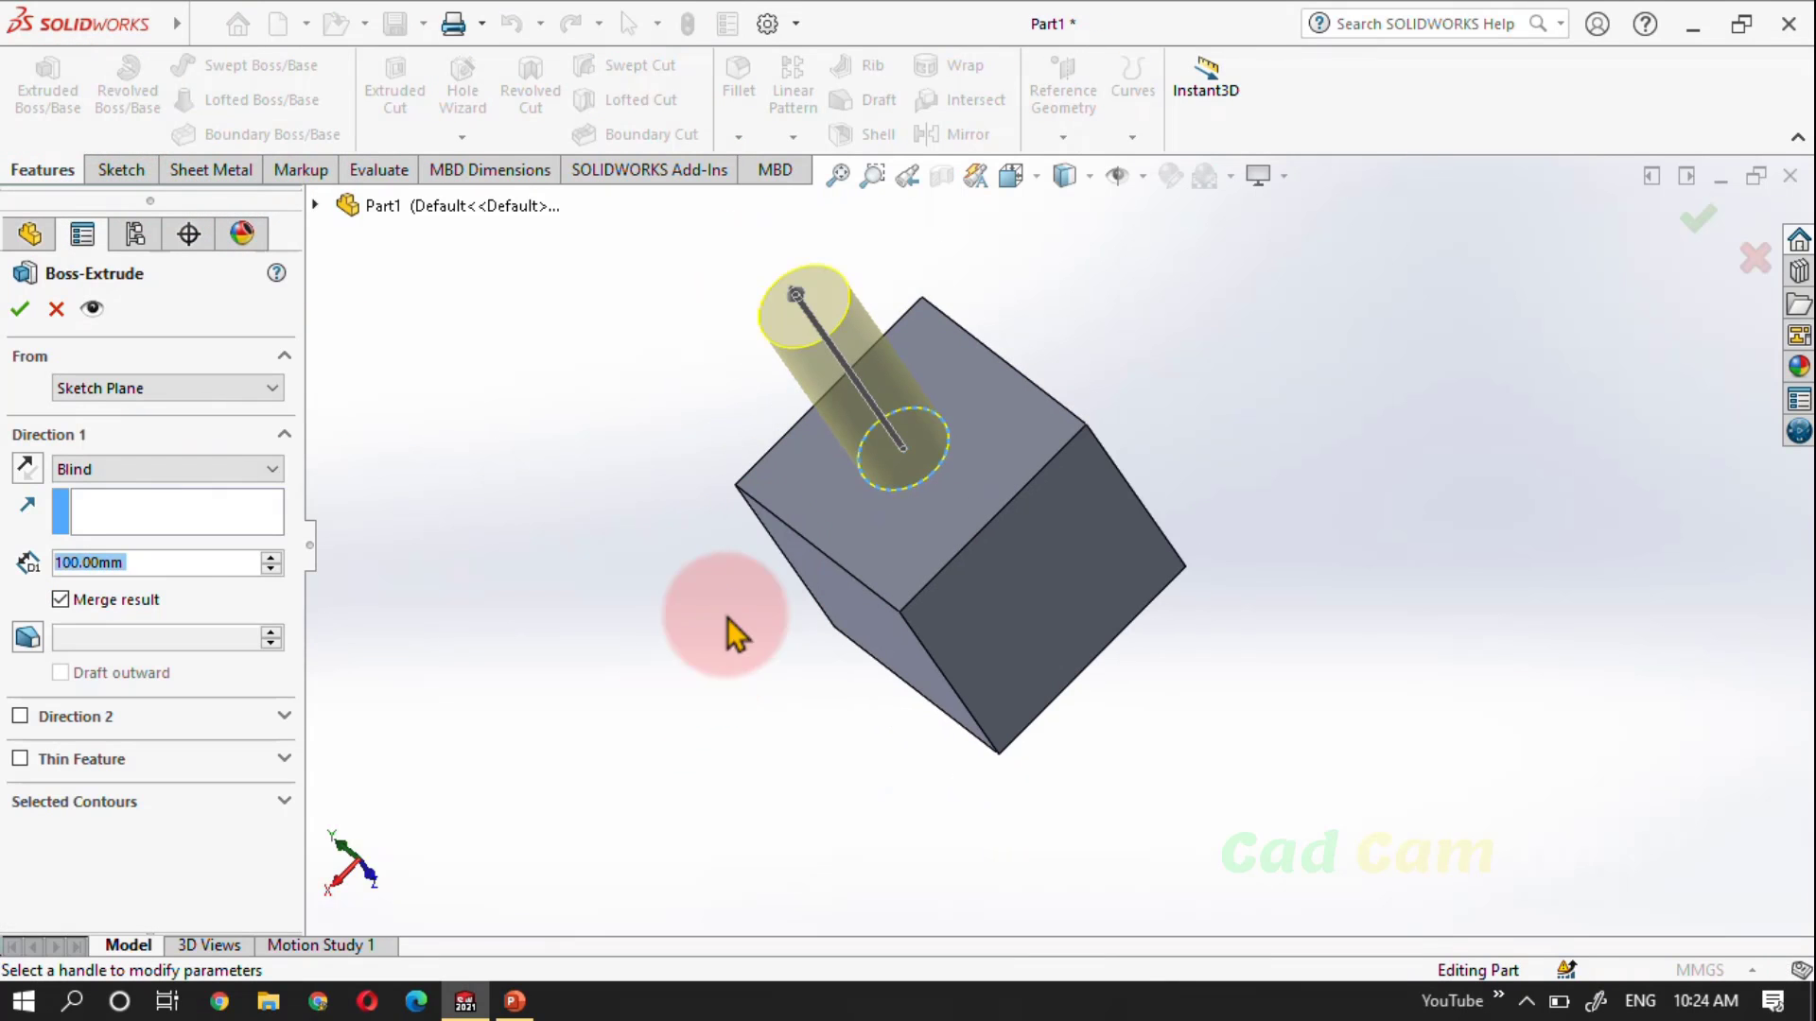
{"action": "left_click_drag", "start_coordinate": [890, 372], "coordinate": [860, 341]}
{"action": "left_click", "coordinate": [1702, 222]}
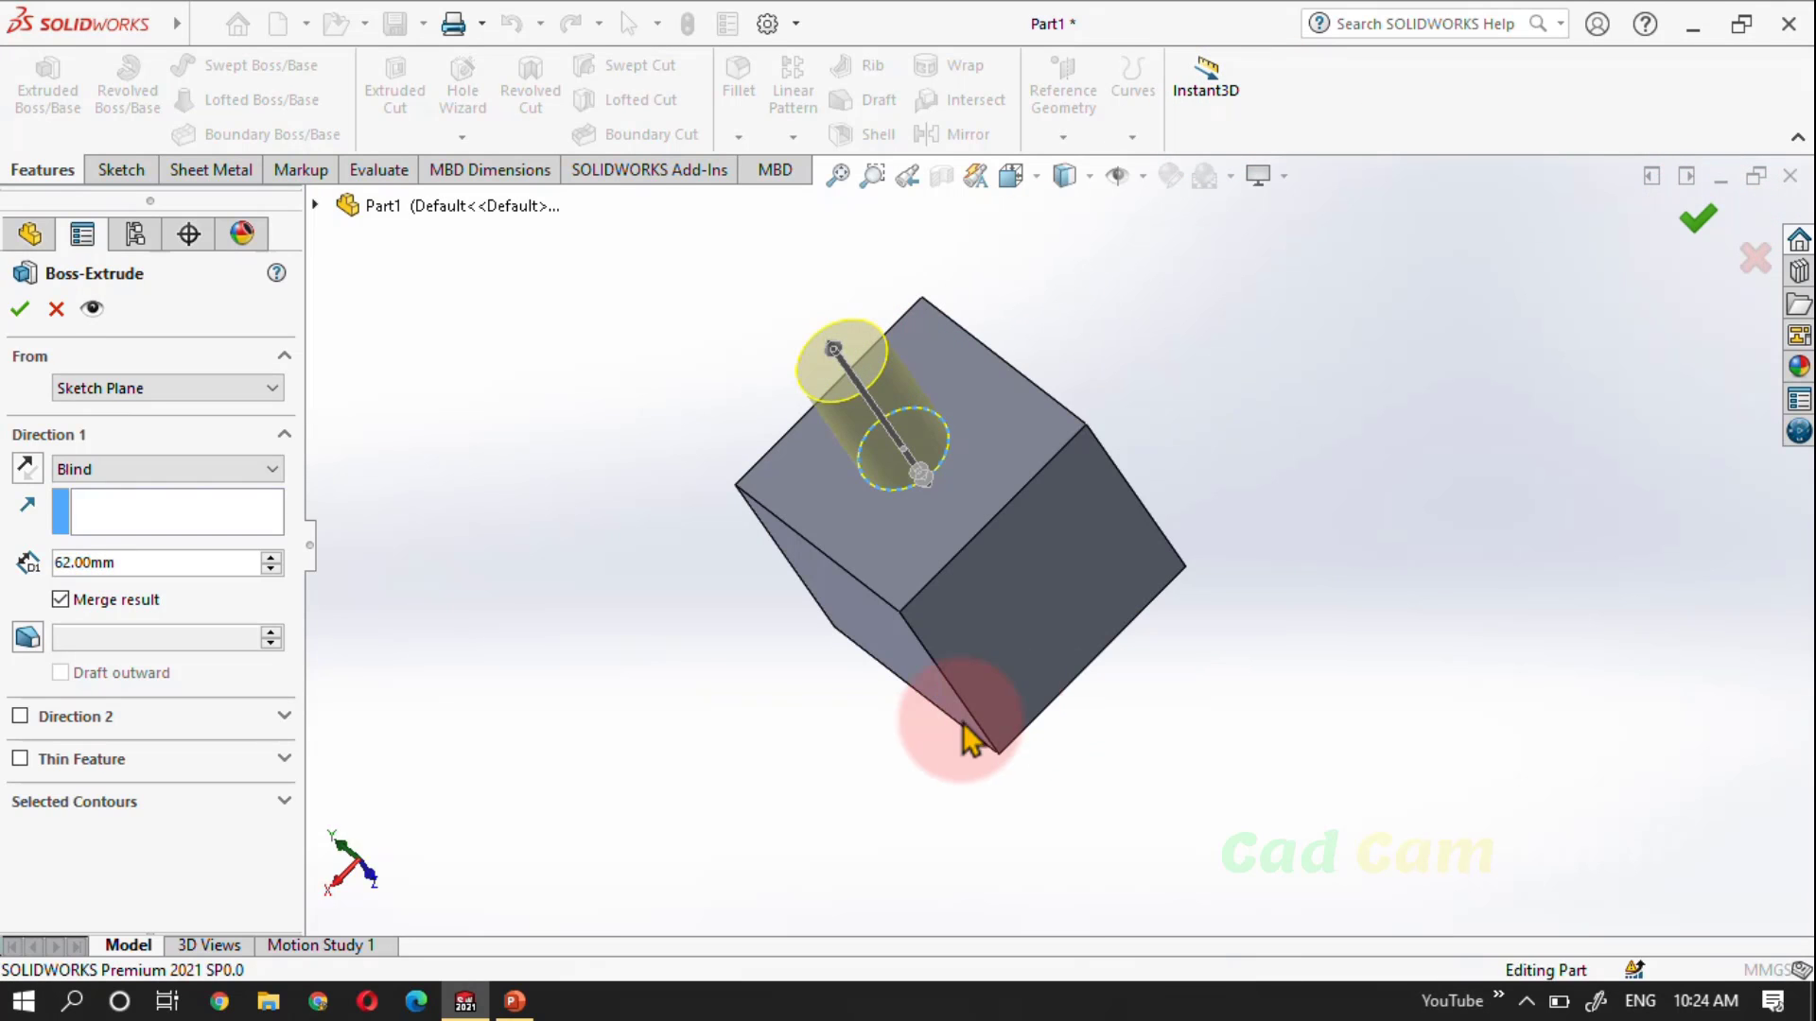
Set up a face fillet with the cylinder's side face as face set 1 and the cube's top face as face set 2
{"action": "middle_click_drag", "start_coordinate": [649, 770], "coordinate": [1215, 364]}
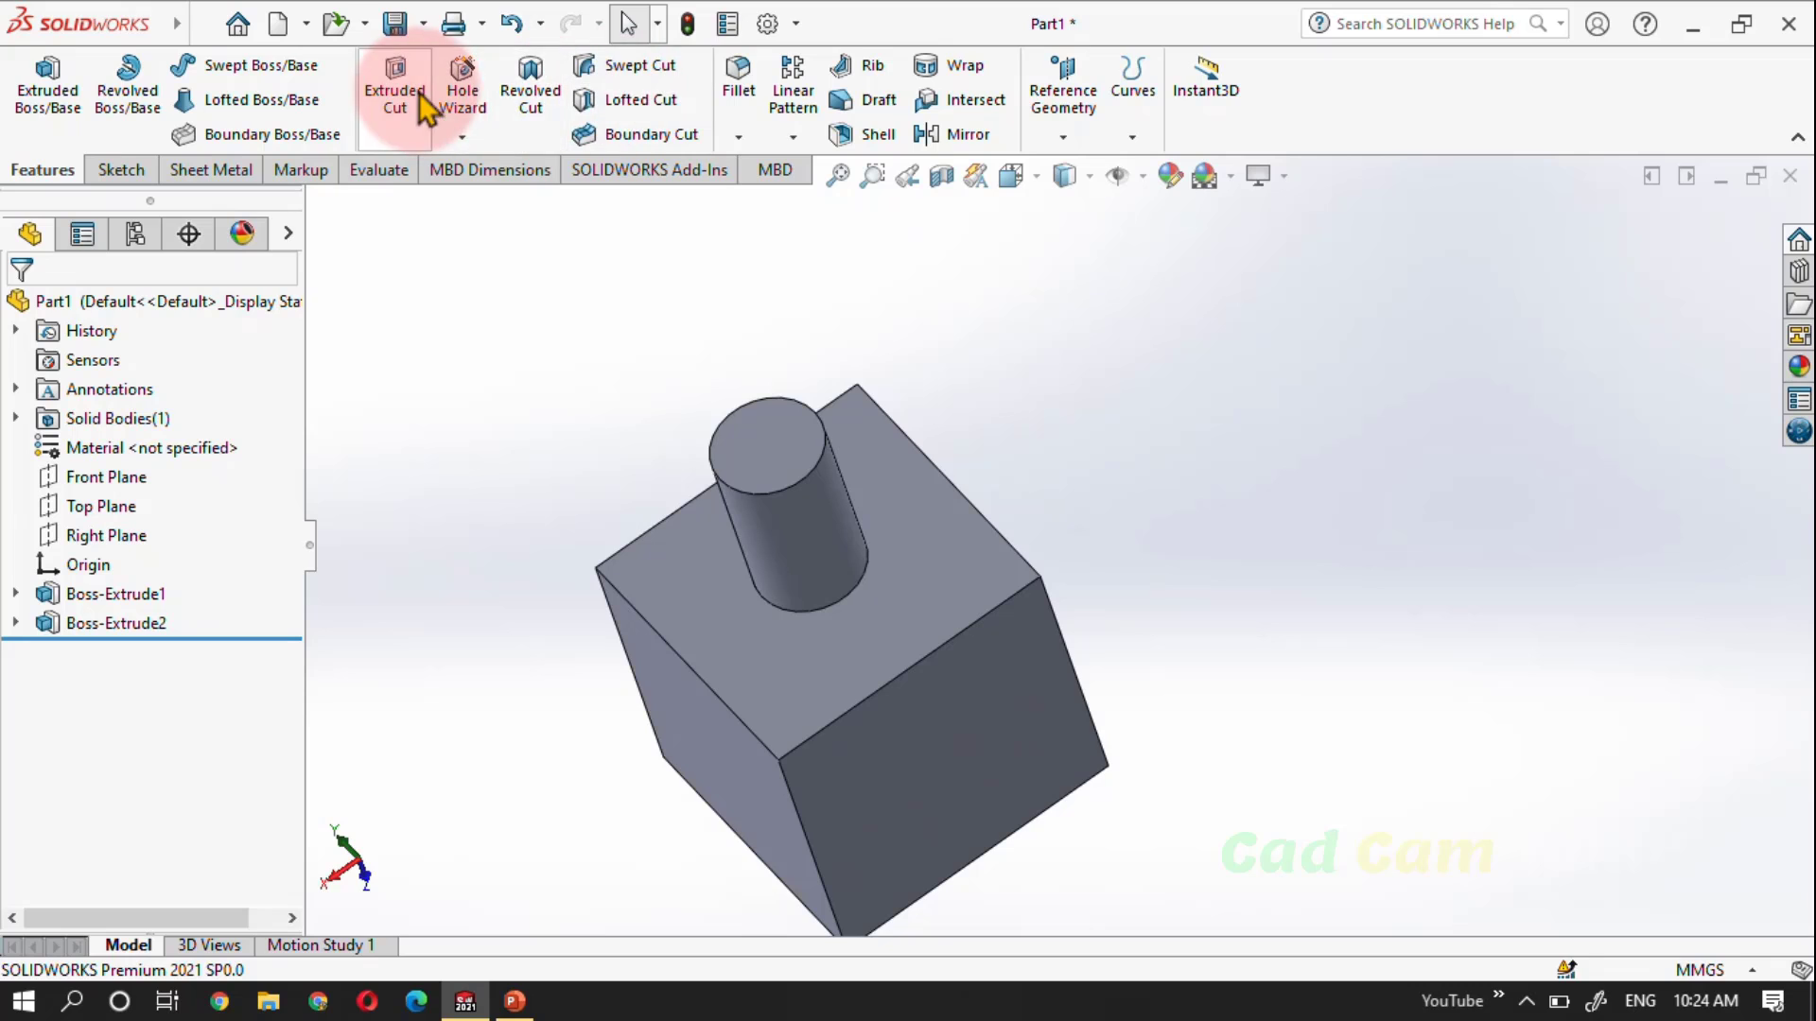
{"action": "left_click", "coordinate": [742, 76]}
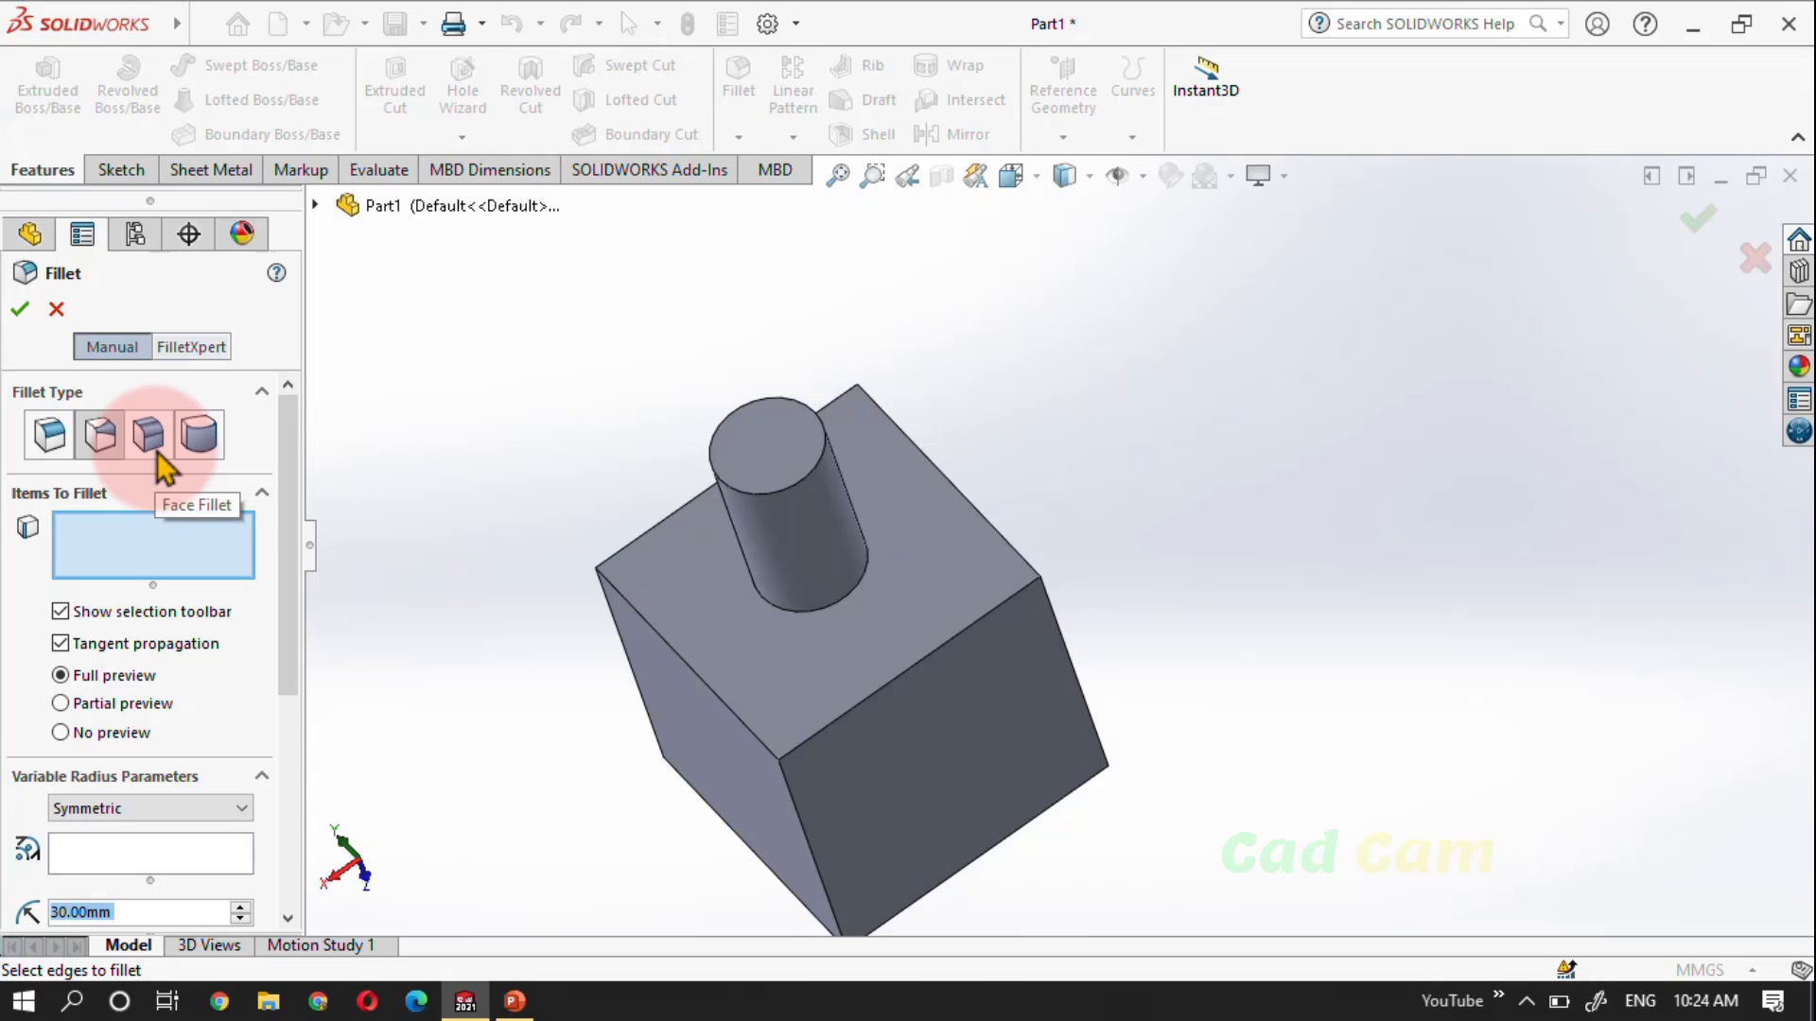
{"action": "left_click", "coordinate": [157, 452]}
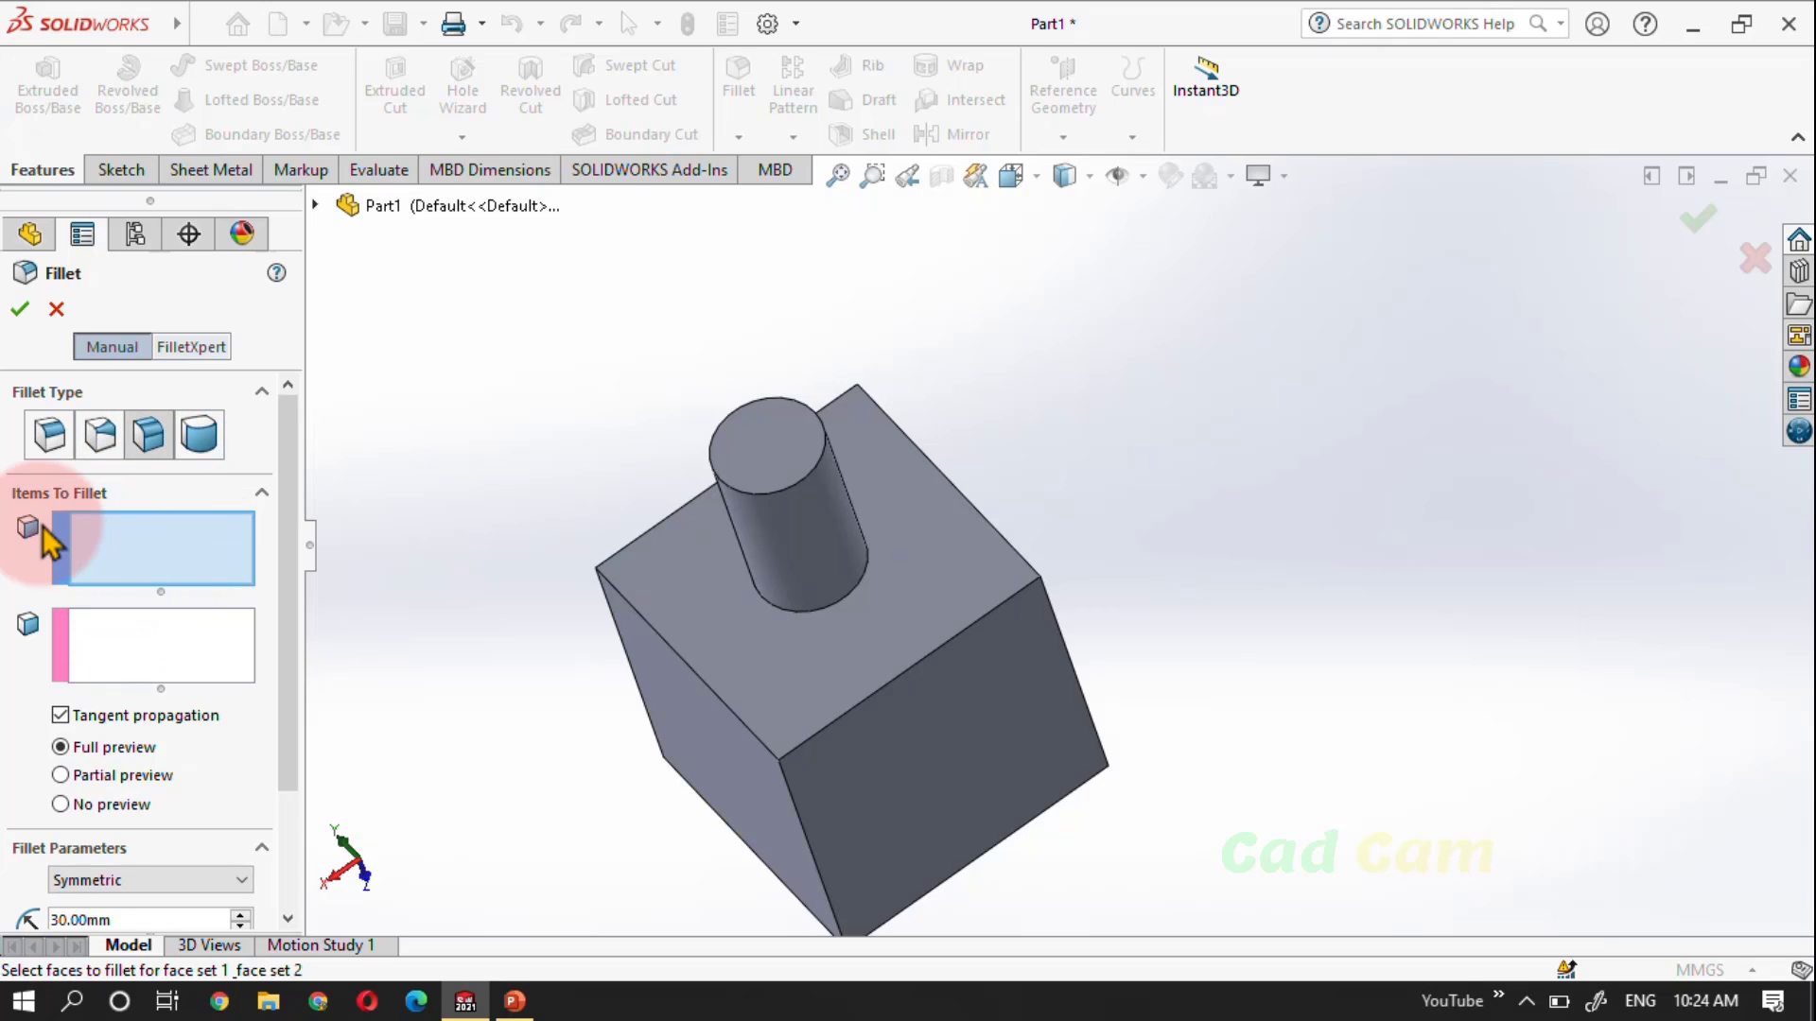
{"action": "left_click", "coordinate": [785, 546]}
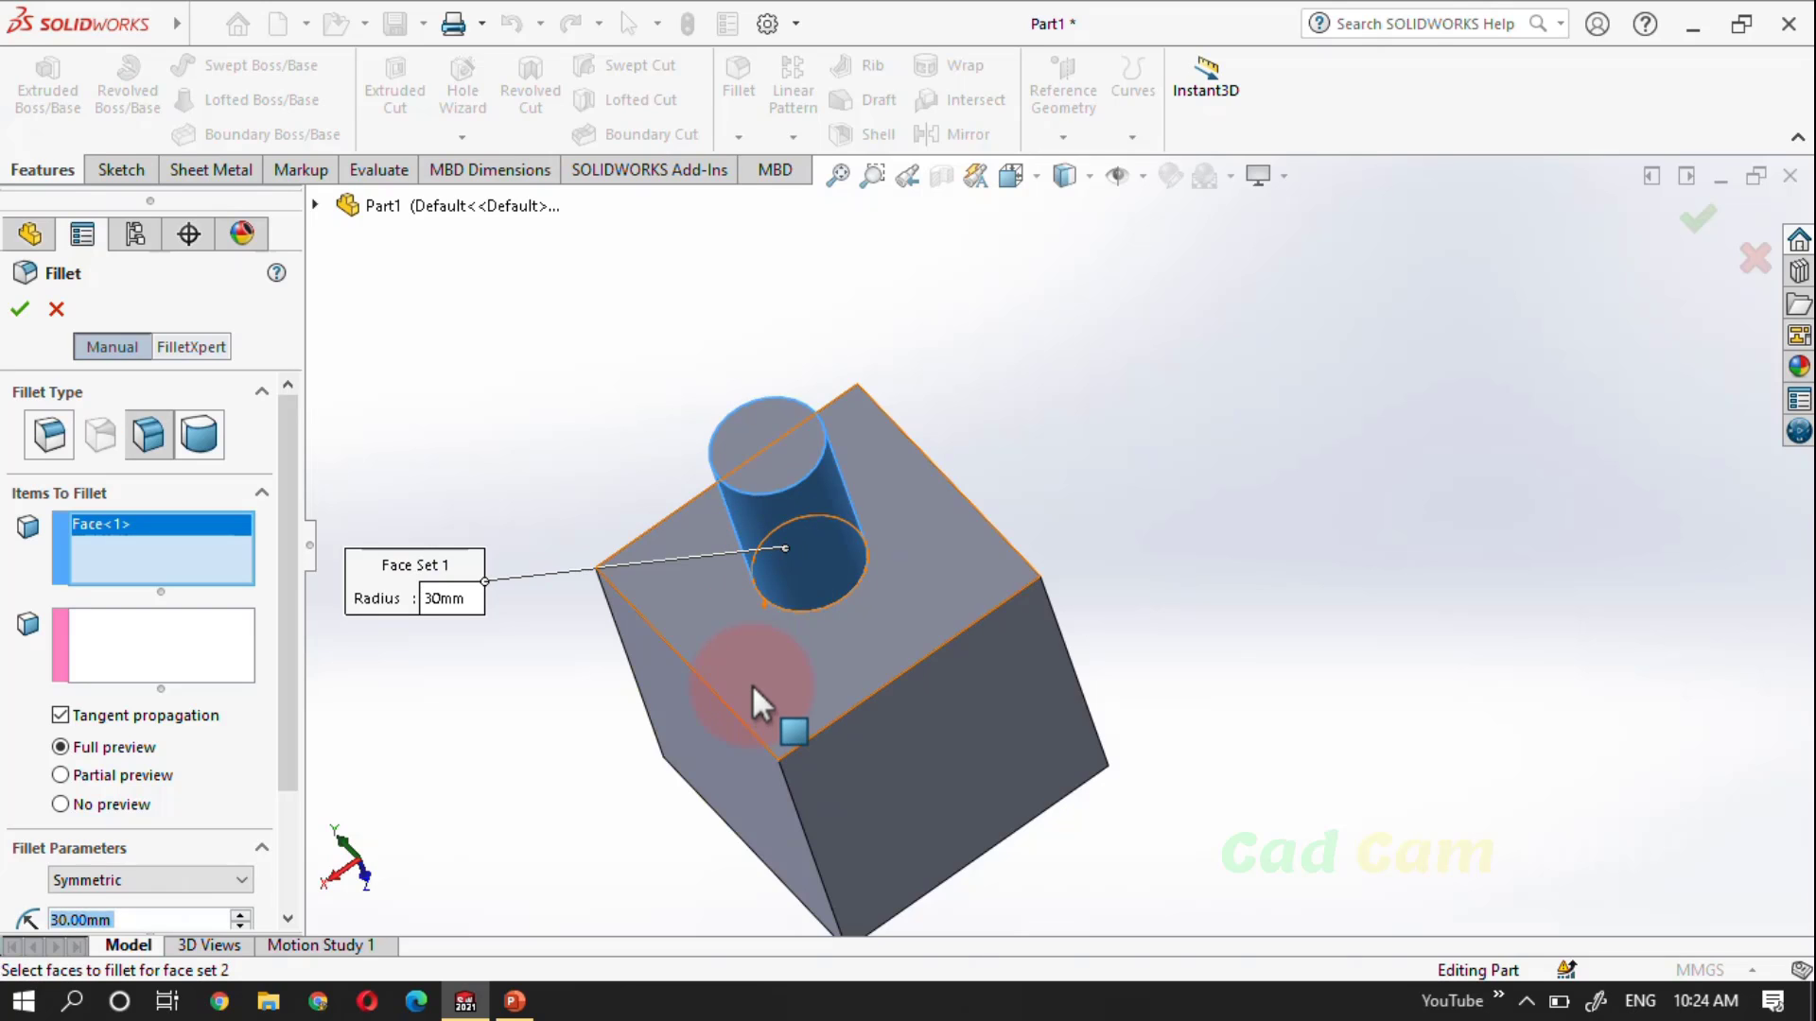
{"action": "left_click", "coordinate": [172, 665]}
{"action": "left_click", "coordinate": [745, 647]}
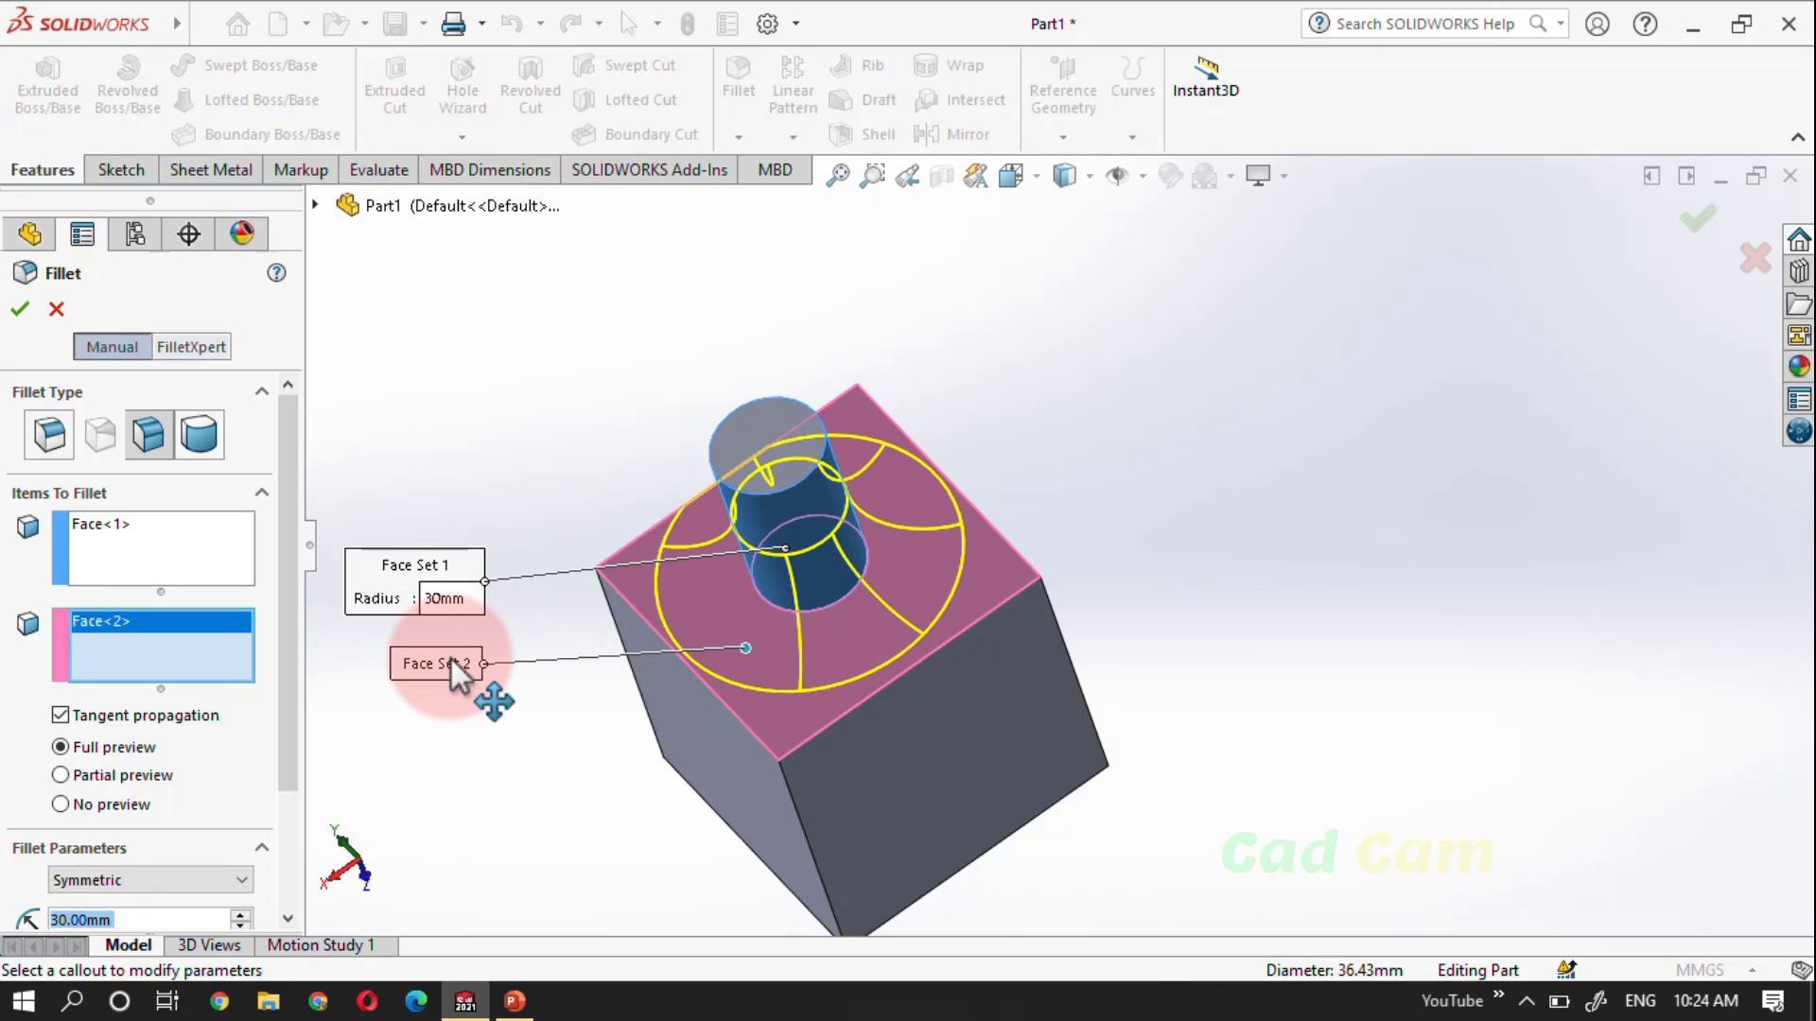
Try a 10 mm radius for the face fillet and change it to 20 mm
{"action": "left_click", "coordinate": [445, 607]}
{"action": "left_click", "coordinate": [445, 609]}
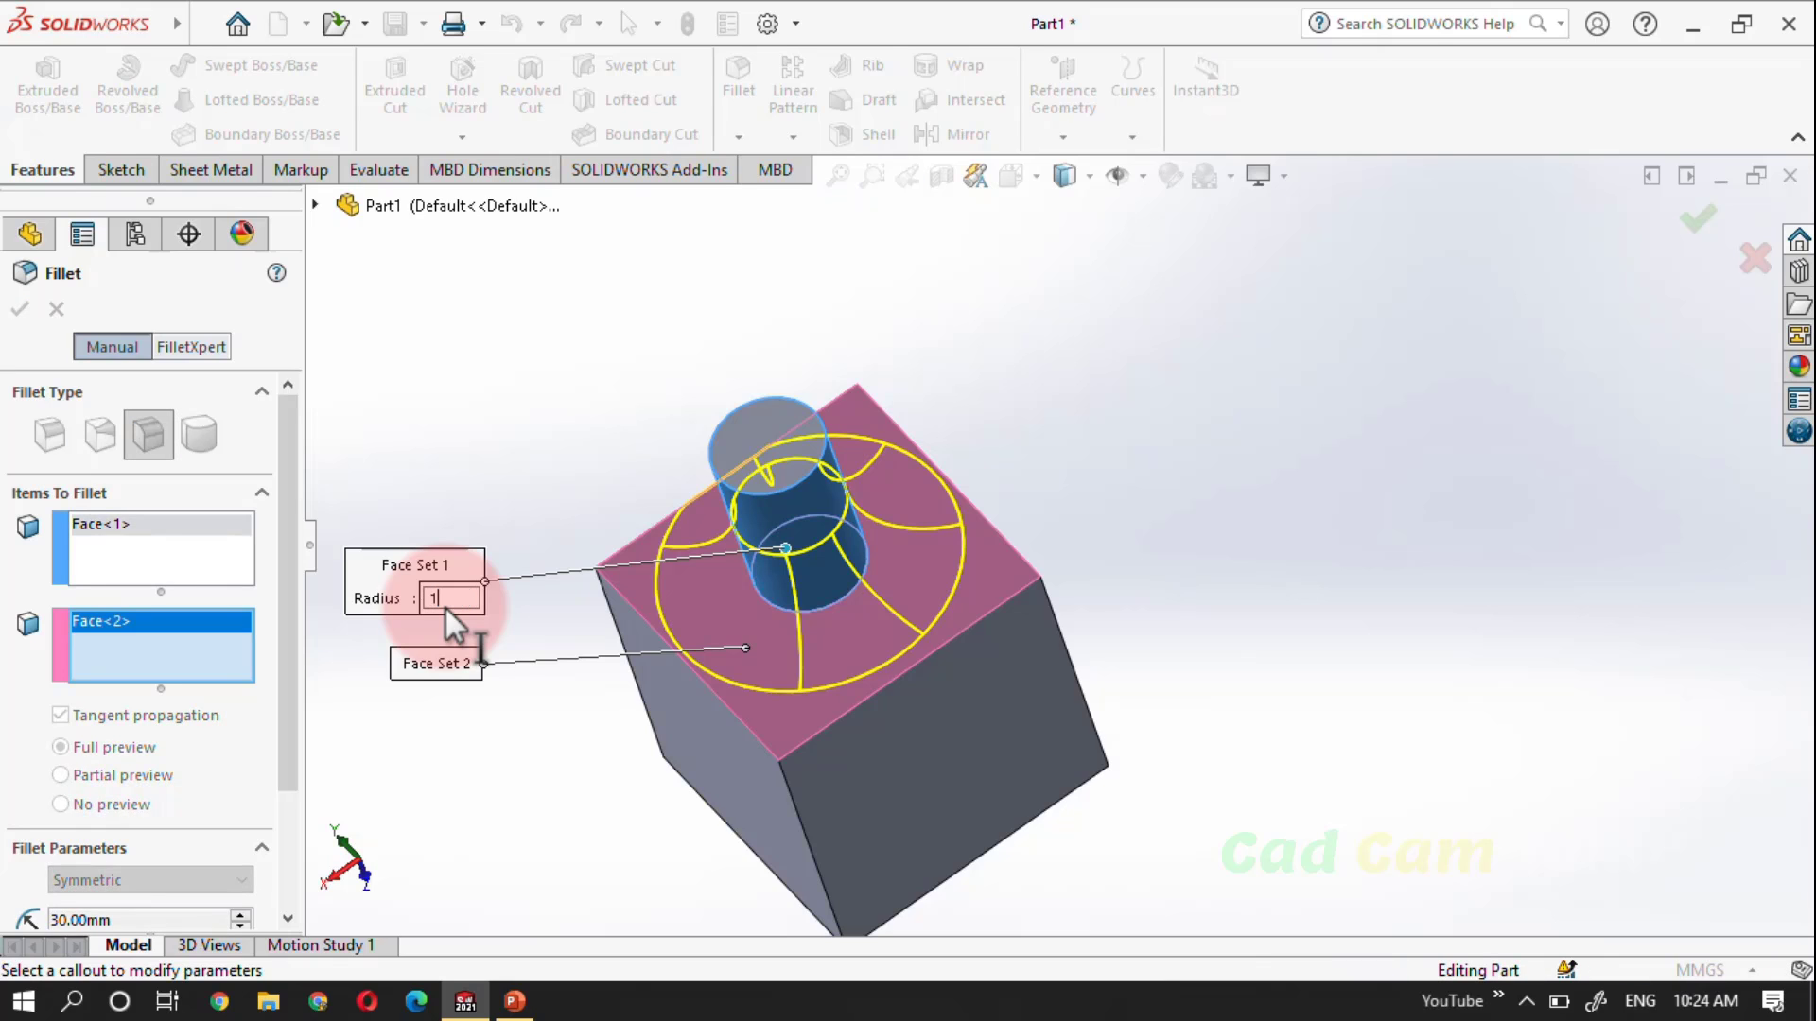
{"action": "key", "text": "Return"}
{"action": "middle_click_drag", "start_coordinate": [1017, 511], "coordinate": [1109, 372]}
{"action": "left_click", "coordinate": [539, 500]}
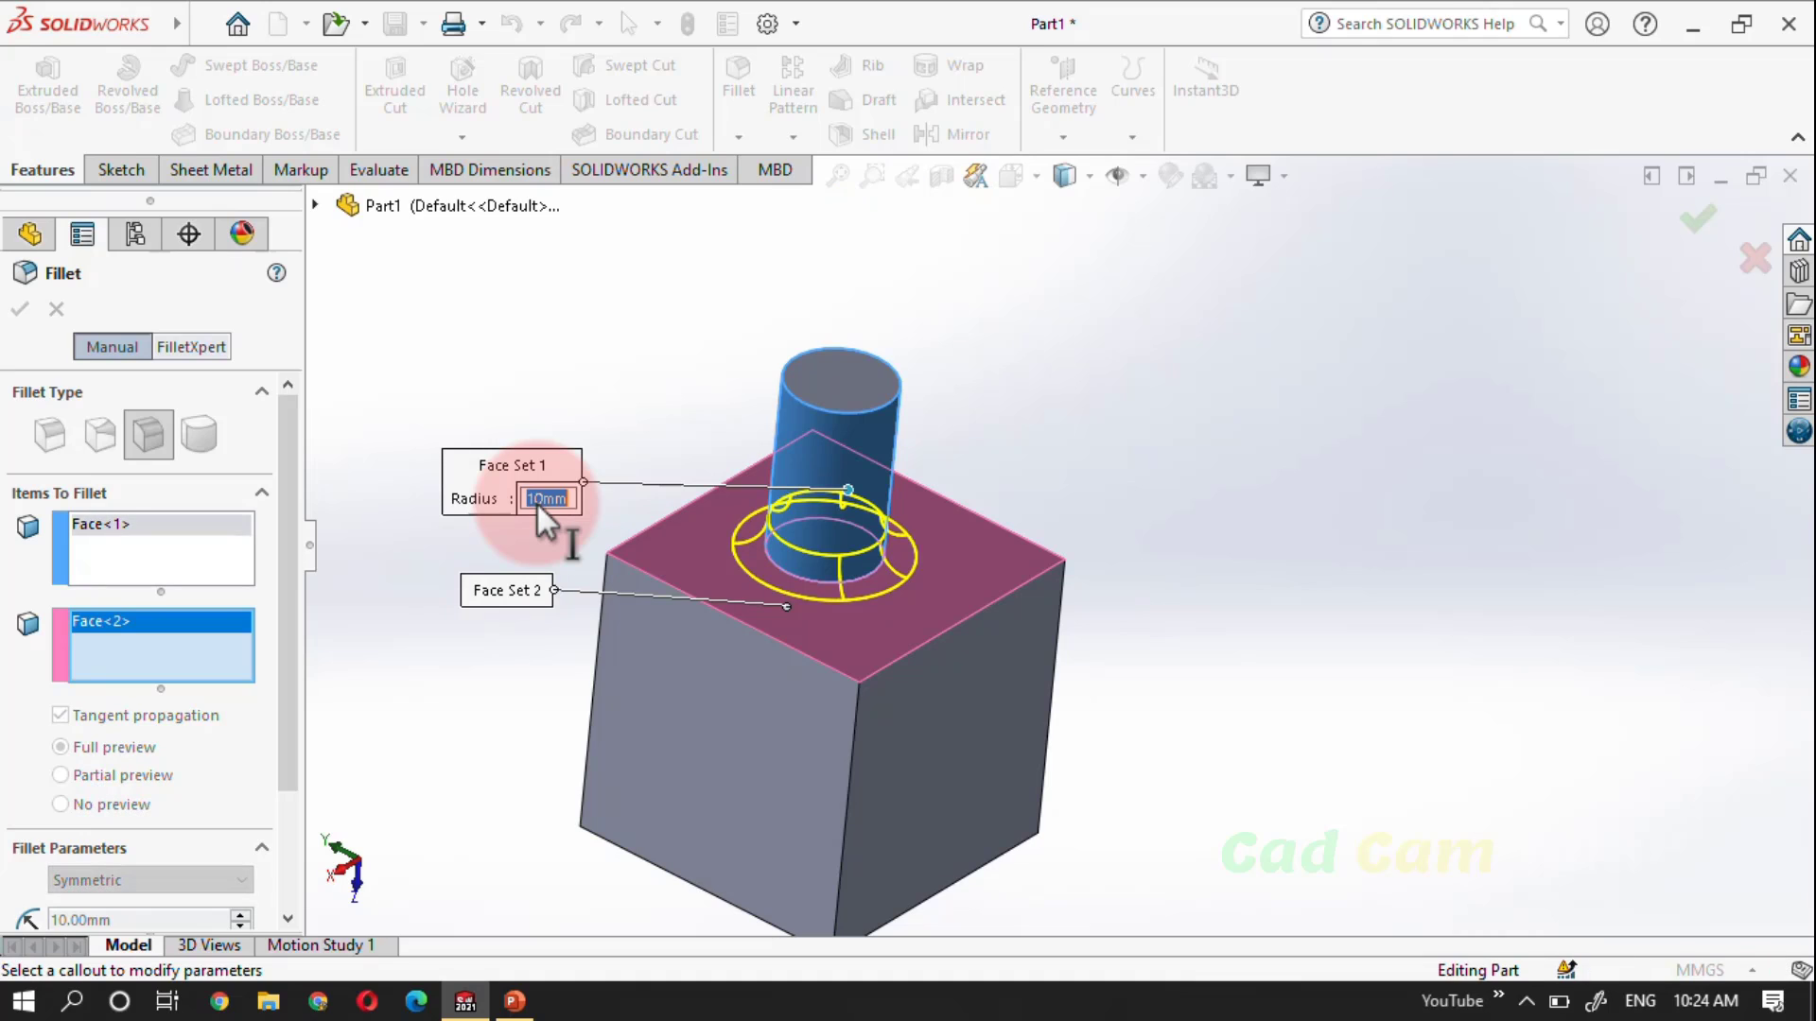
{"action": "type", "text": "20"}
{"action": "key", "text": "Return"}
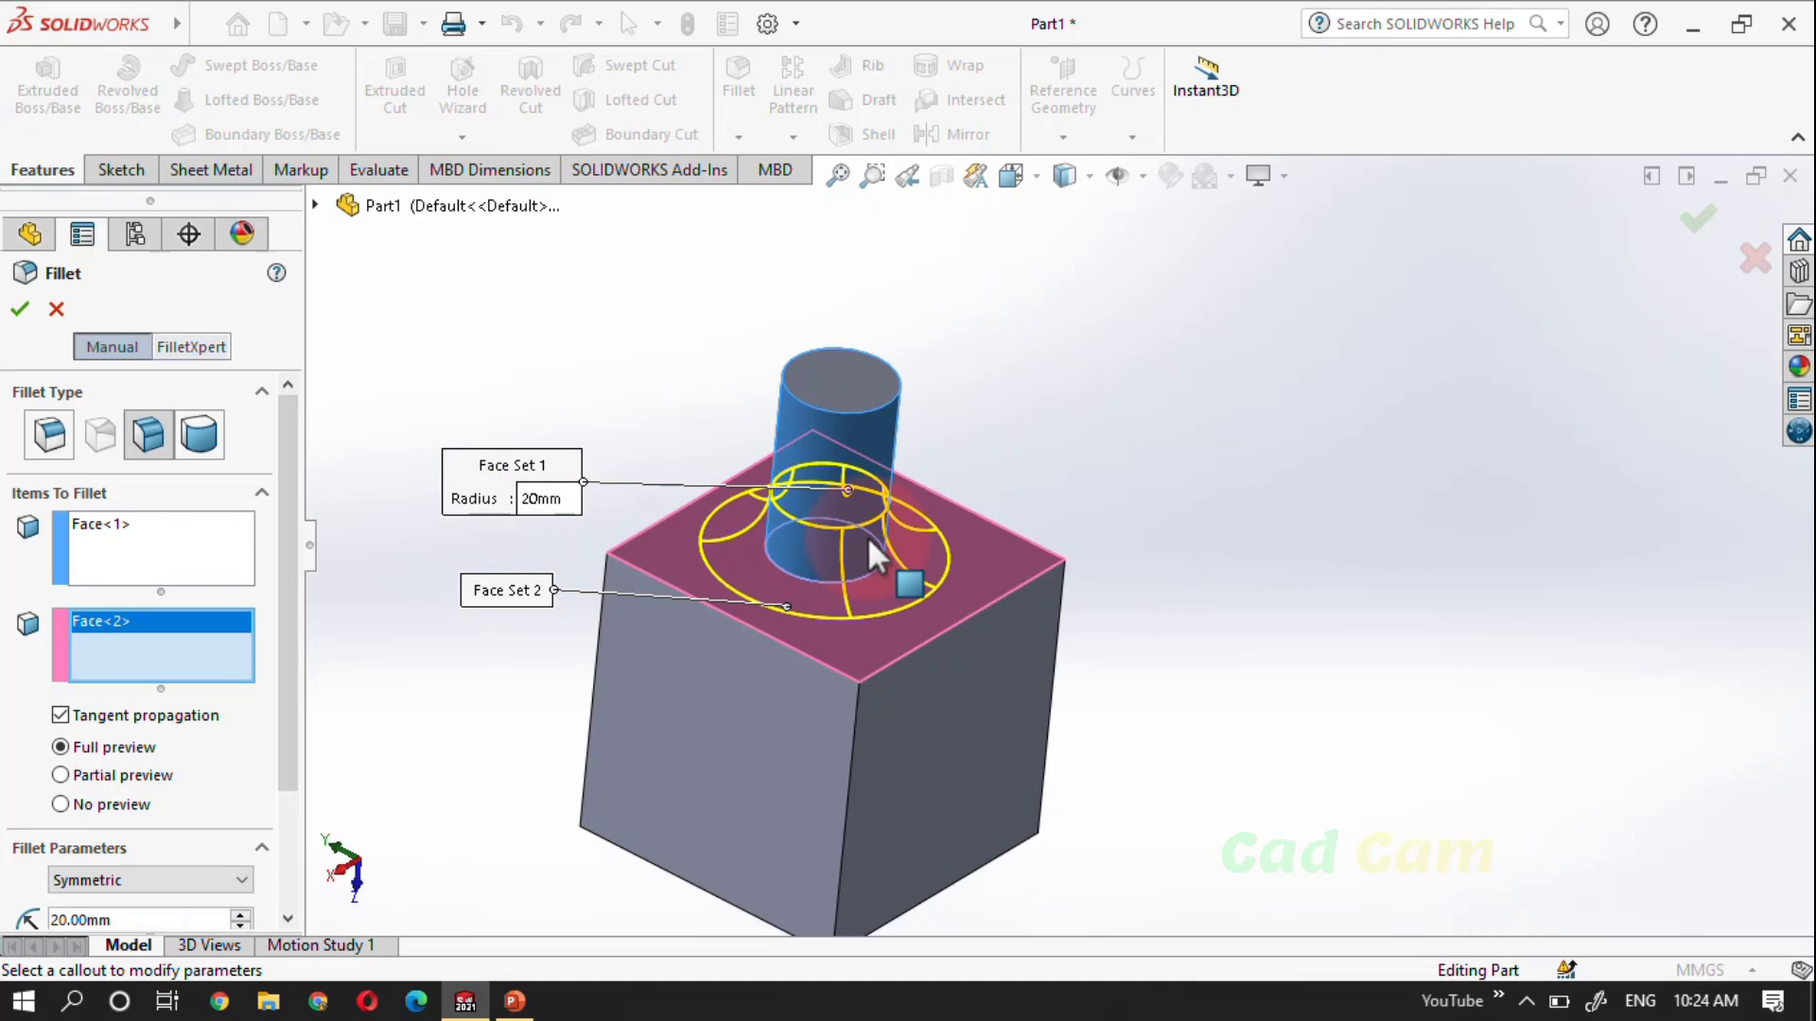
Check the available profile types, keep Circular, and create the face fillet
{"action": "left_click_drag", "start_coordinate": [292, 627], "coordinate": [274, 799]}
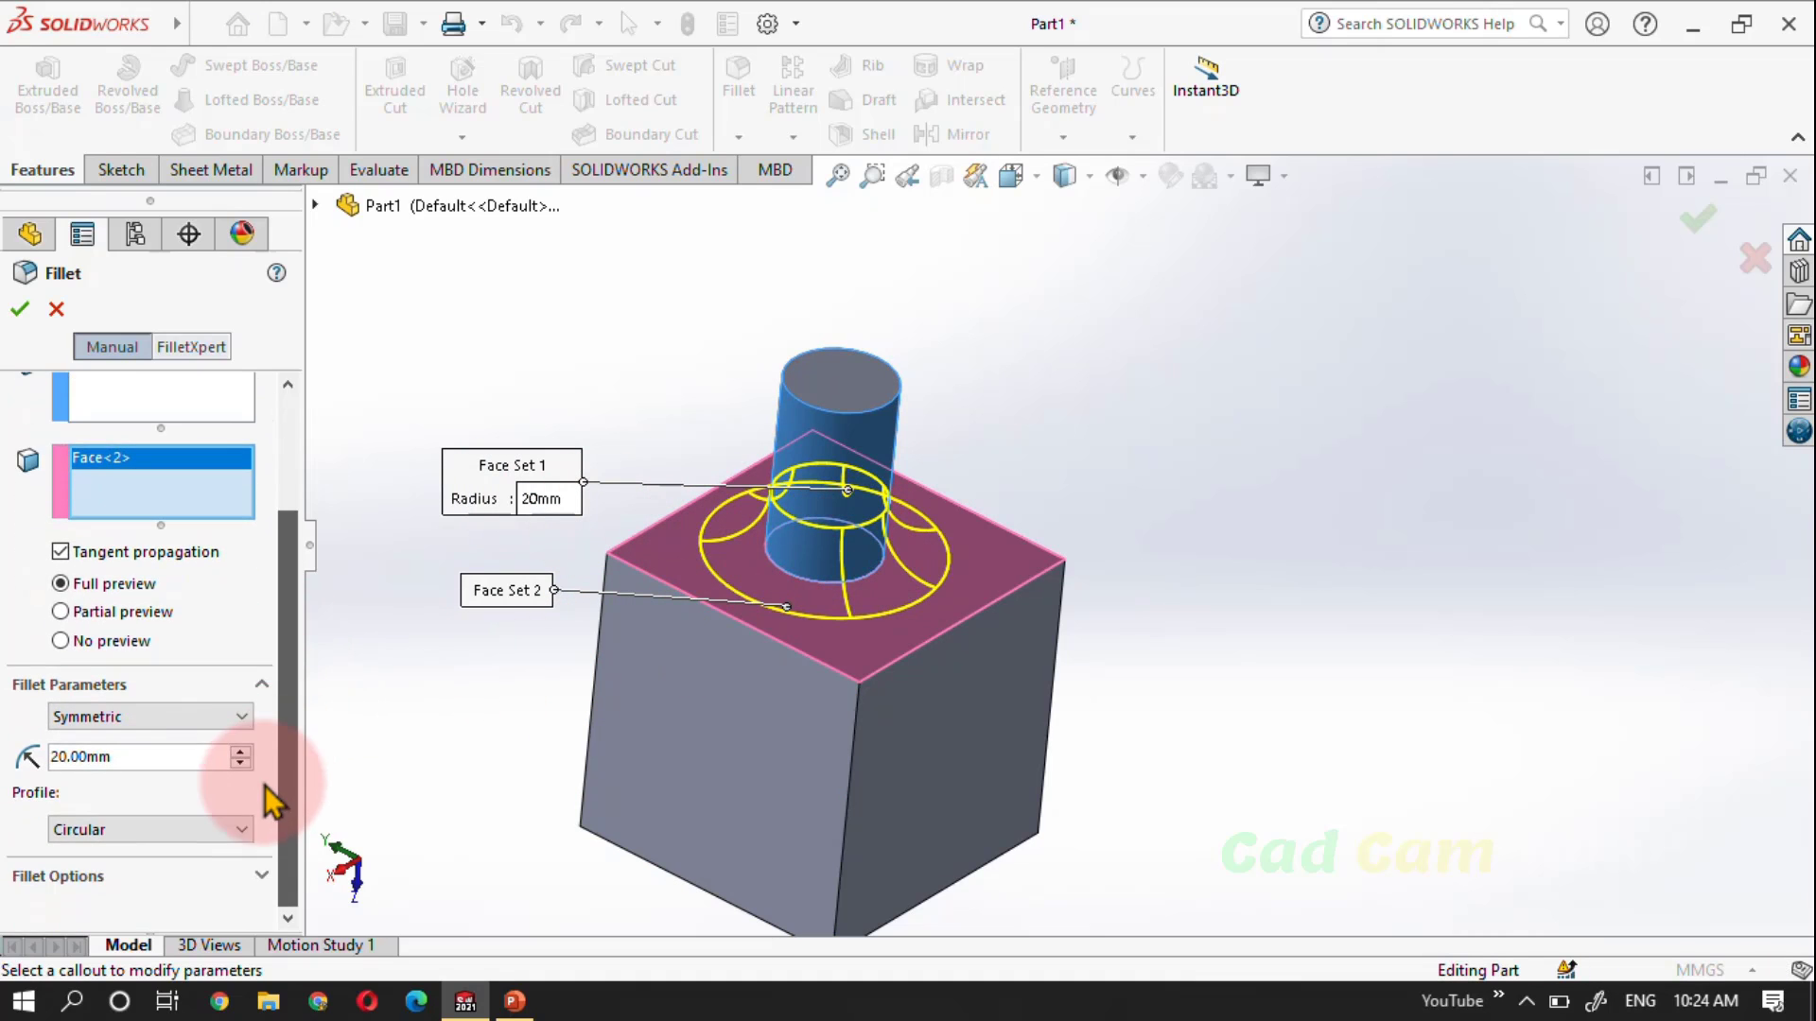
{"action": "left_click", "coordinate": [233, 832]}
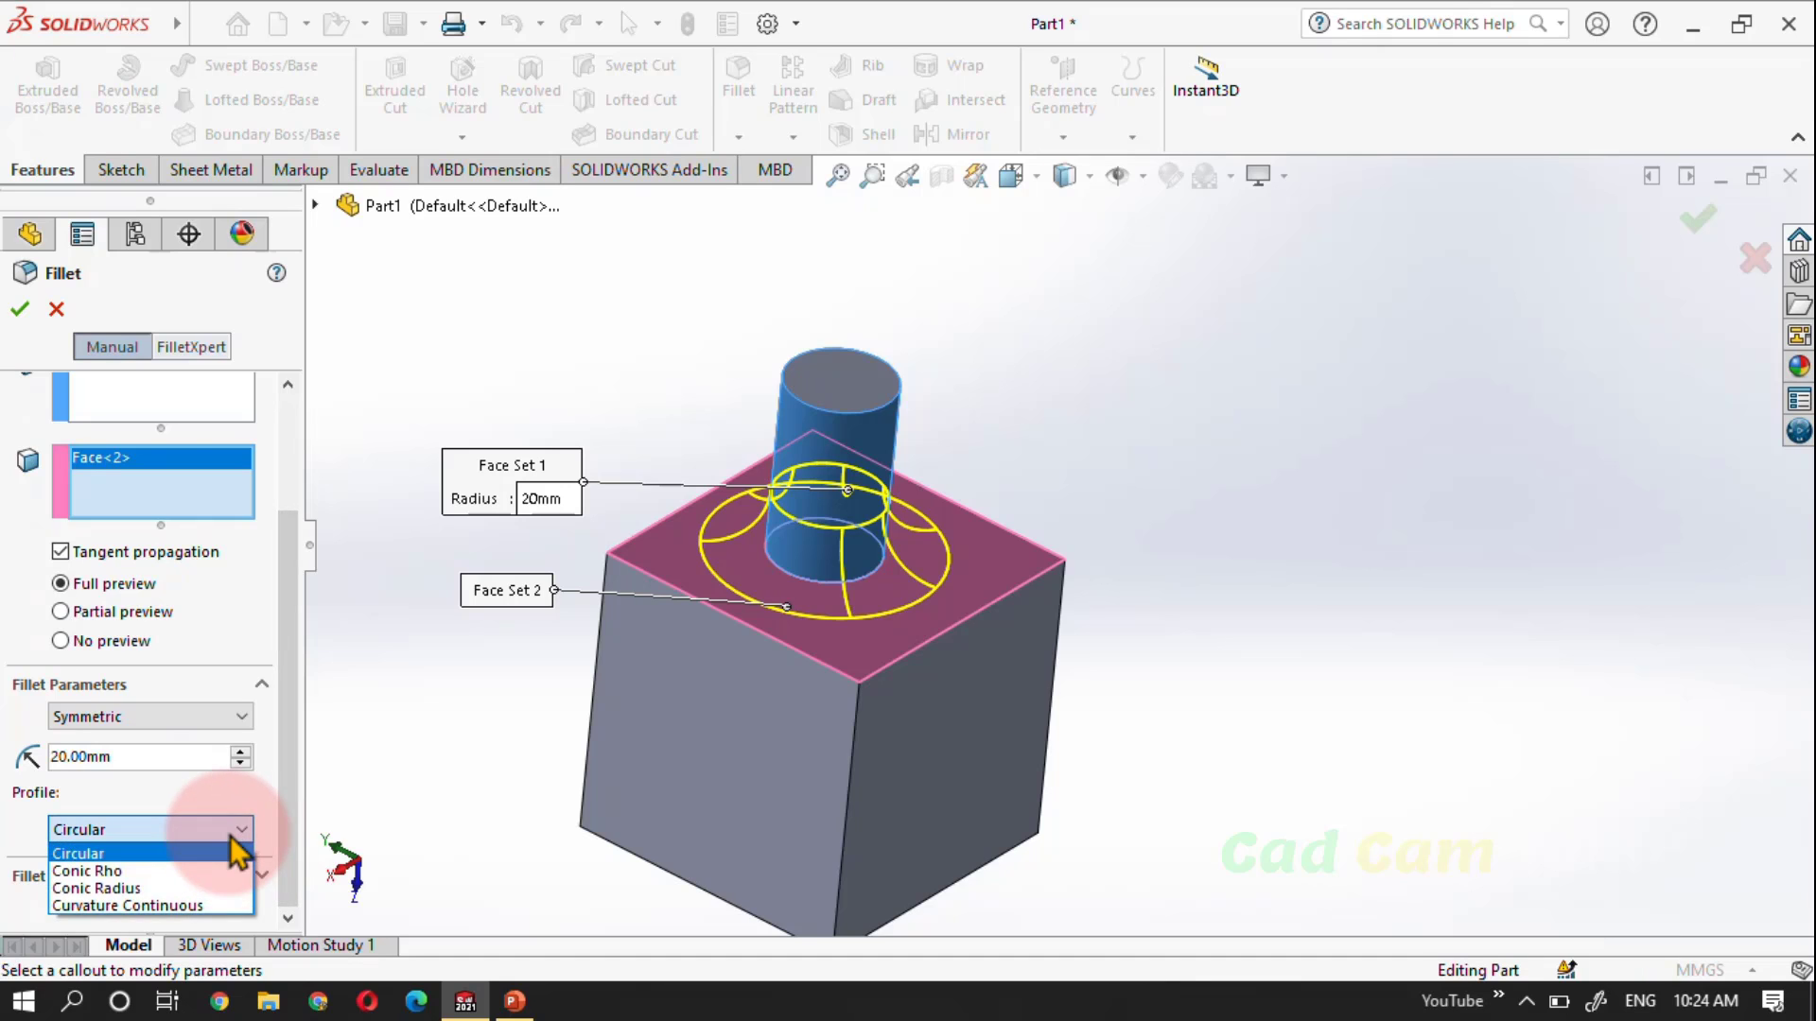
{"action": "left_click", "coordinate": [230, 836]}
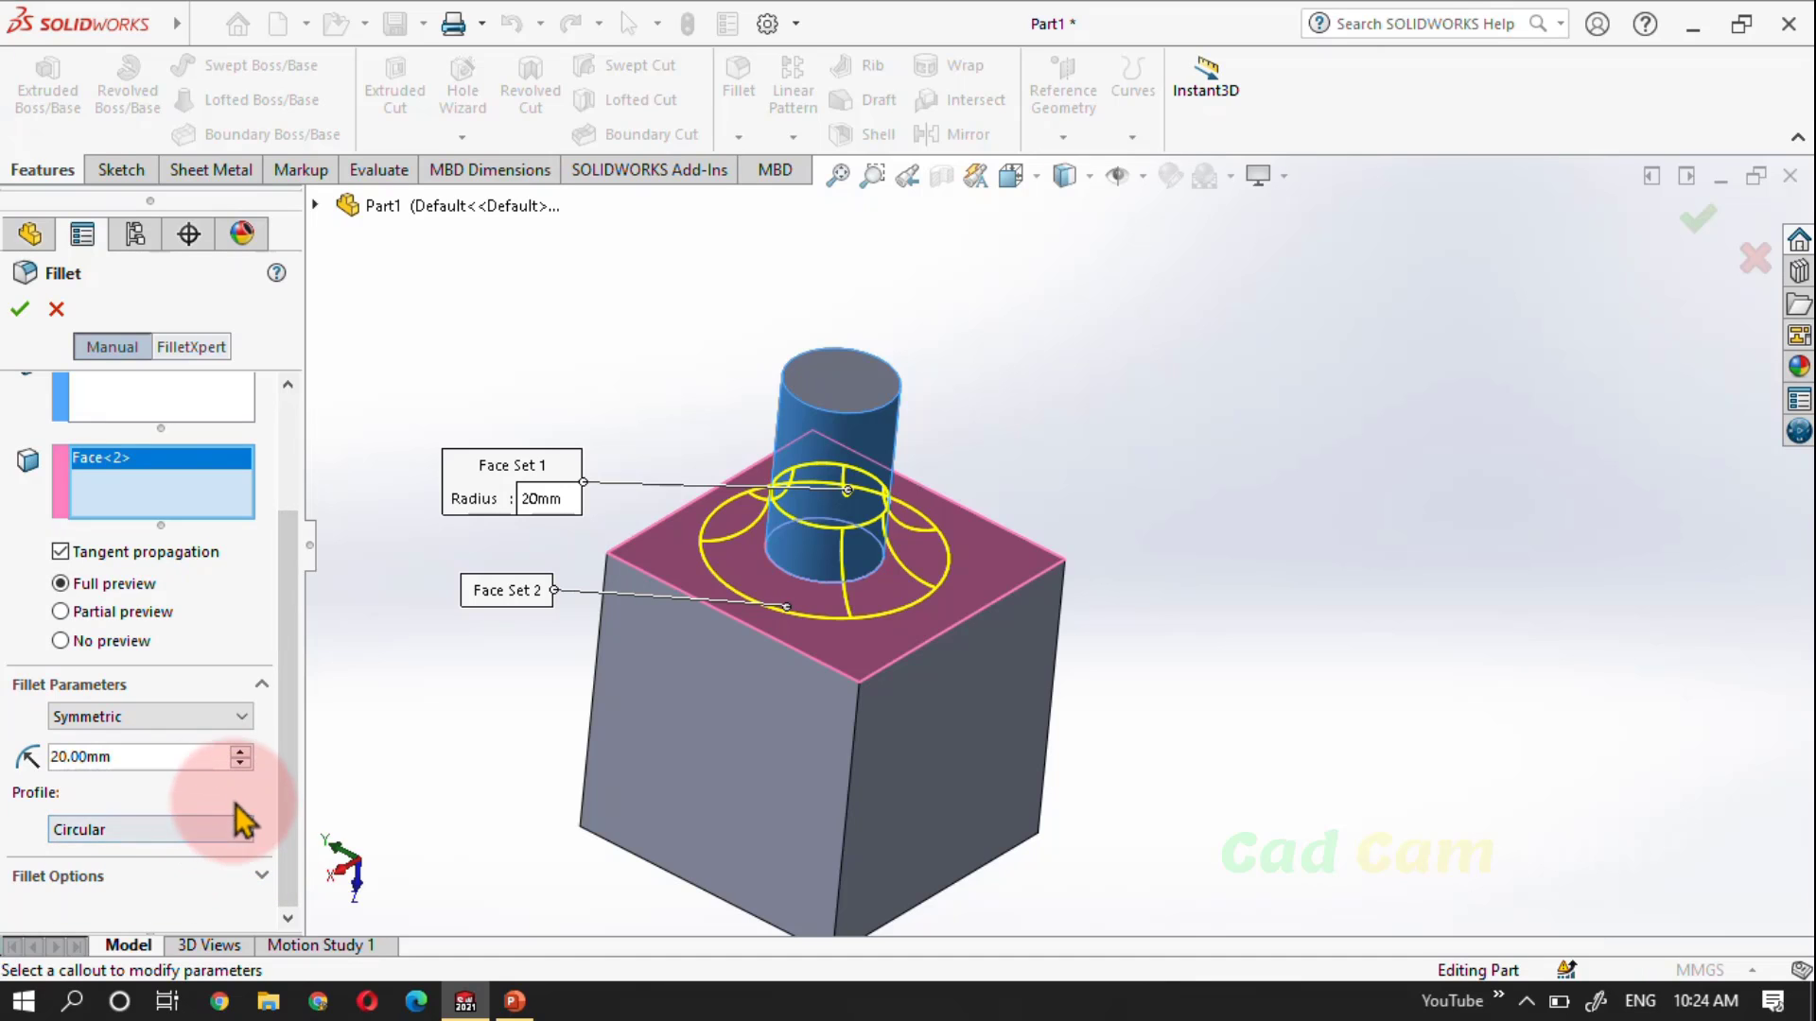
{"action": "left_click", "coordinate": [20, 312]}
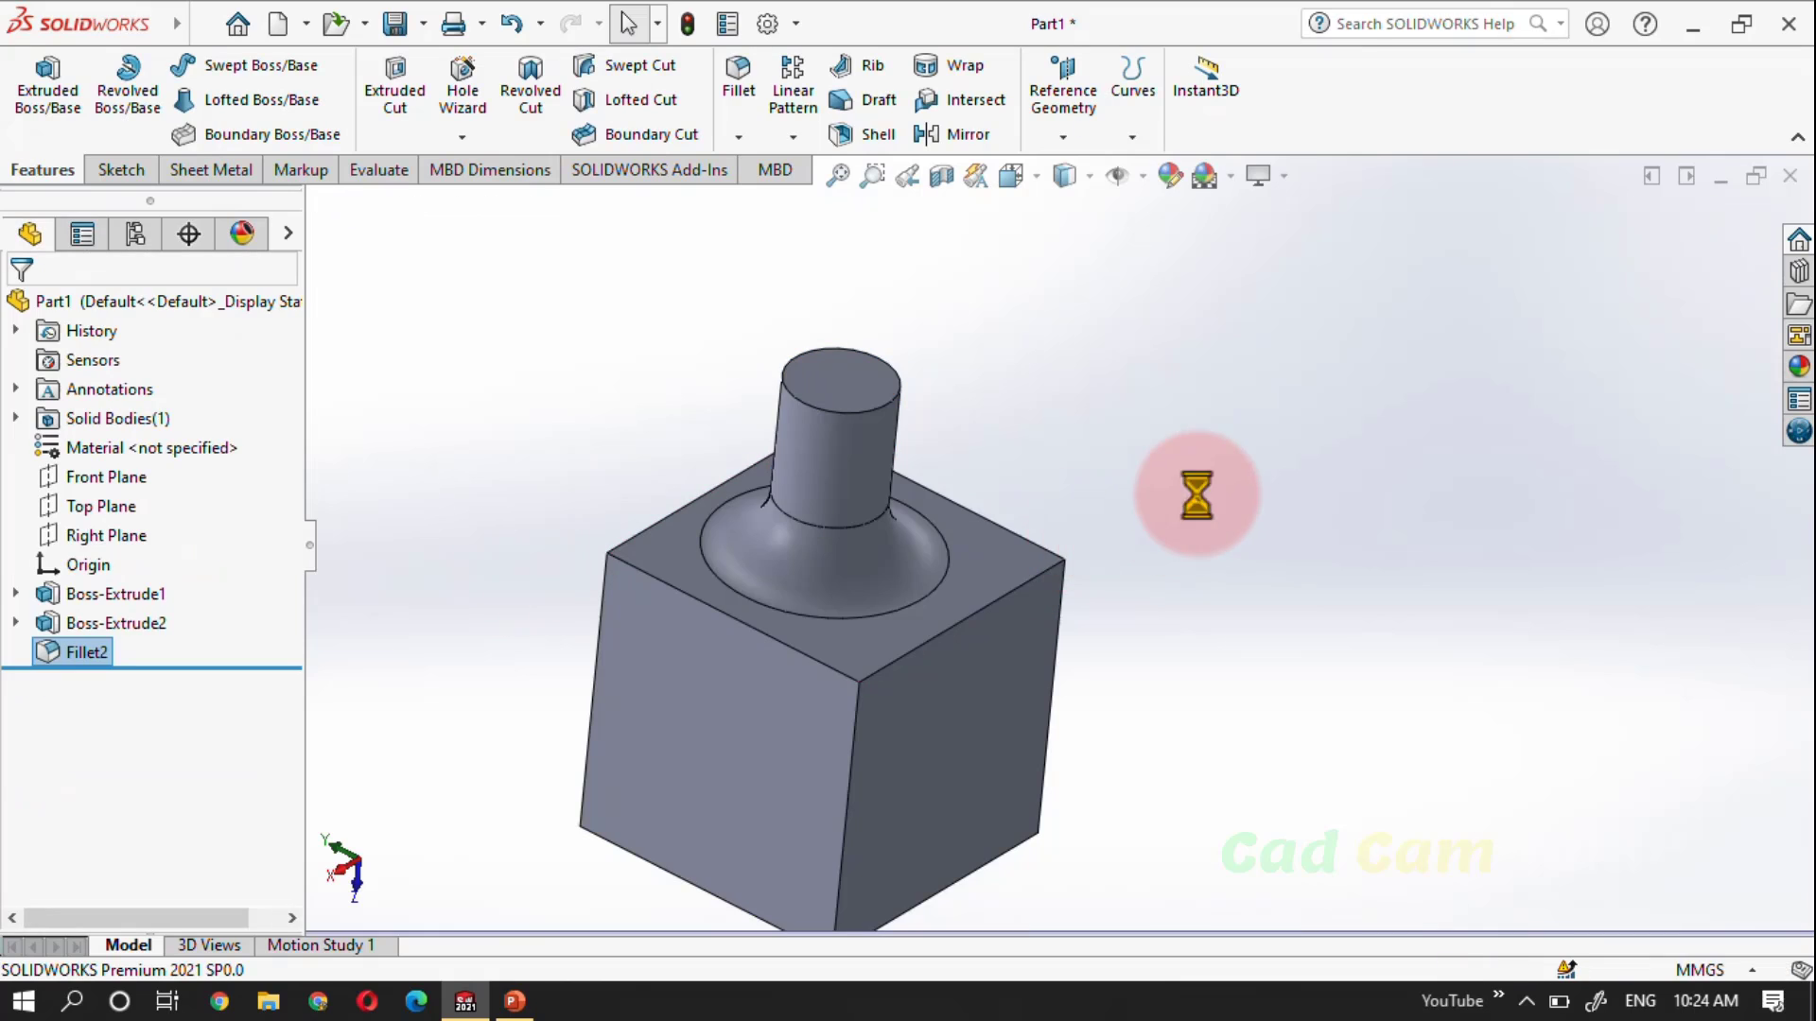
Delete the face fillet between the cylinder and the cube
{"action": "mouse_move", "coordinate": [980, 519]}
{"action": "middle_mouse_down"}
{"action": "mouse_move", "coordinate": [906, 504]}
{"action": "mouse_move", "coordinate": [865, 536]}
{"action": "middle_mouse_up"}
{"action": "left_click", "coordinate": [833, 572]}
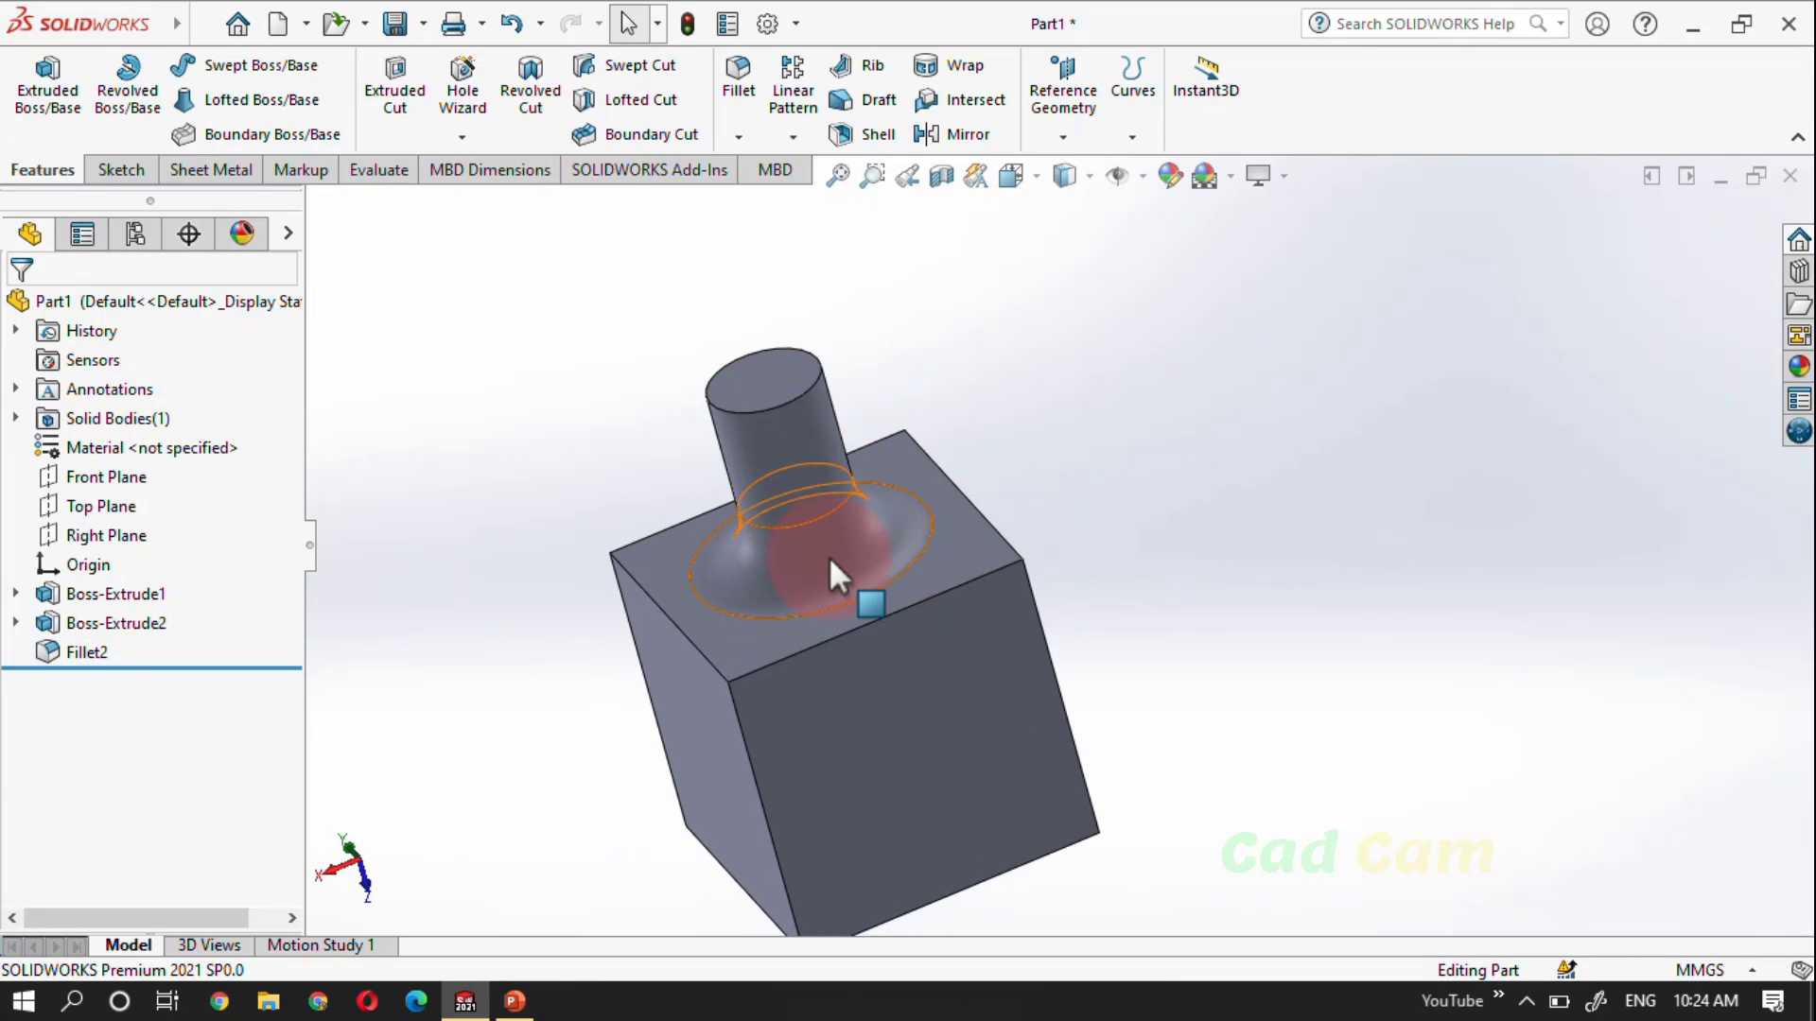
{"action": "left_click", "coordinate": [95, 665]}
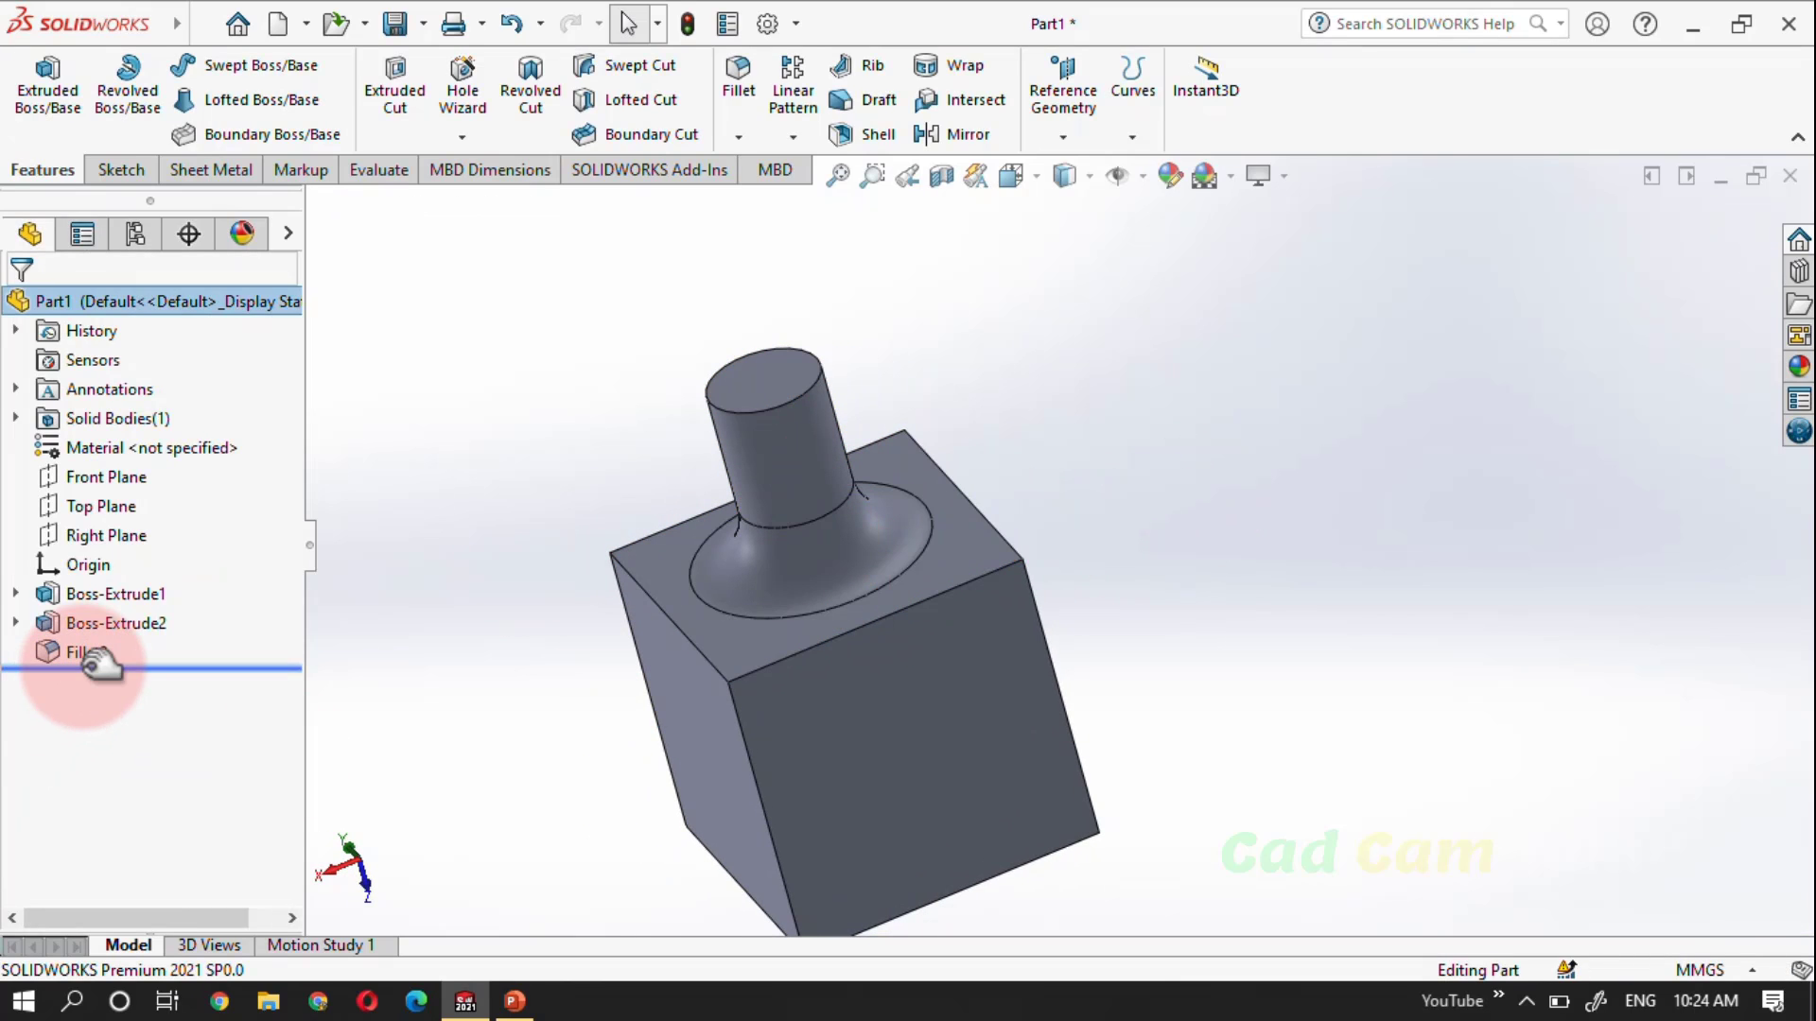
{"action": "left_click", "coordinate": [87, 656]}
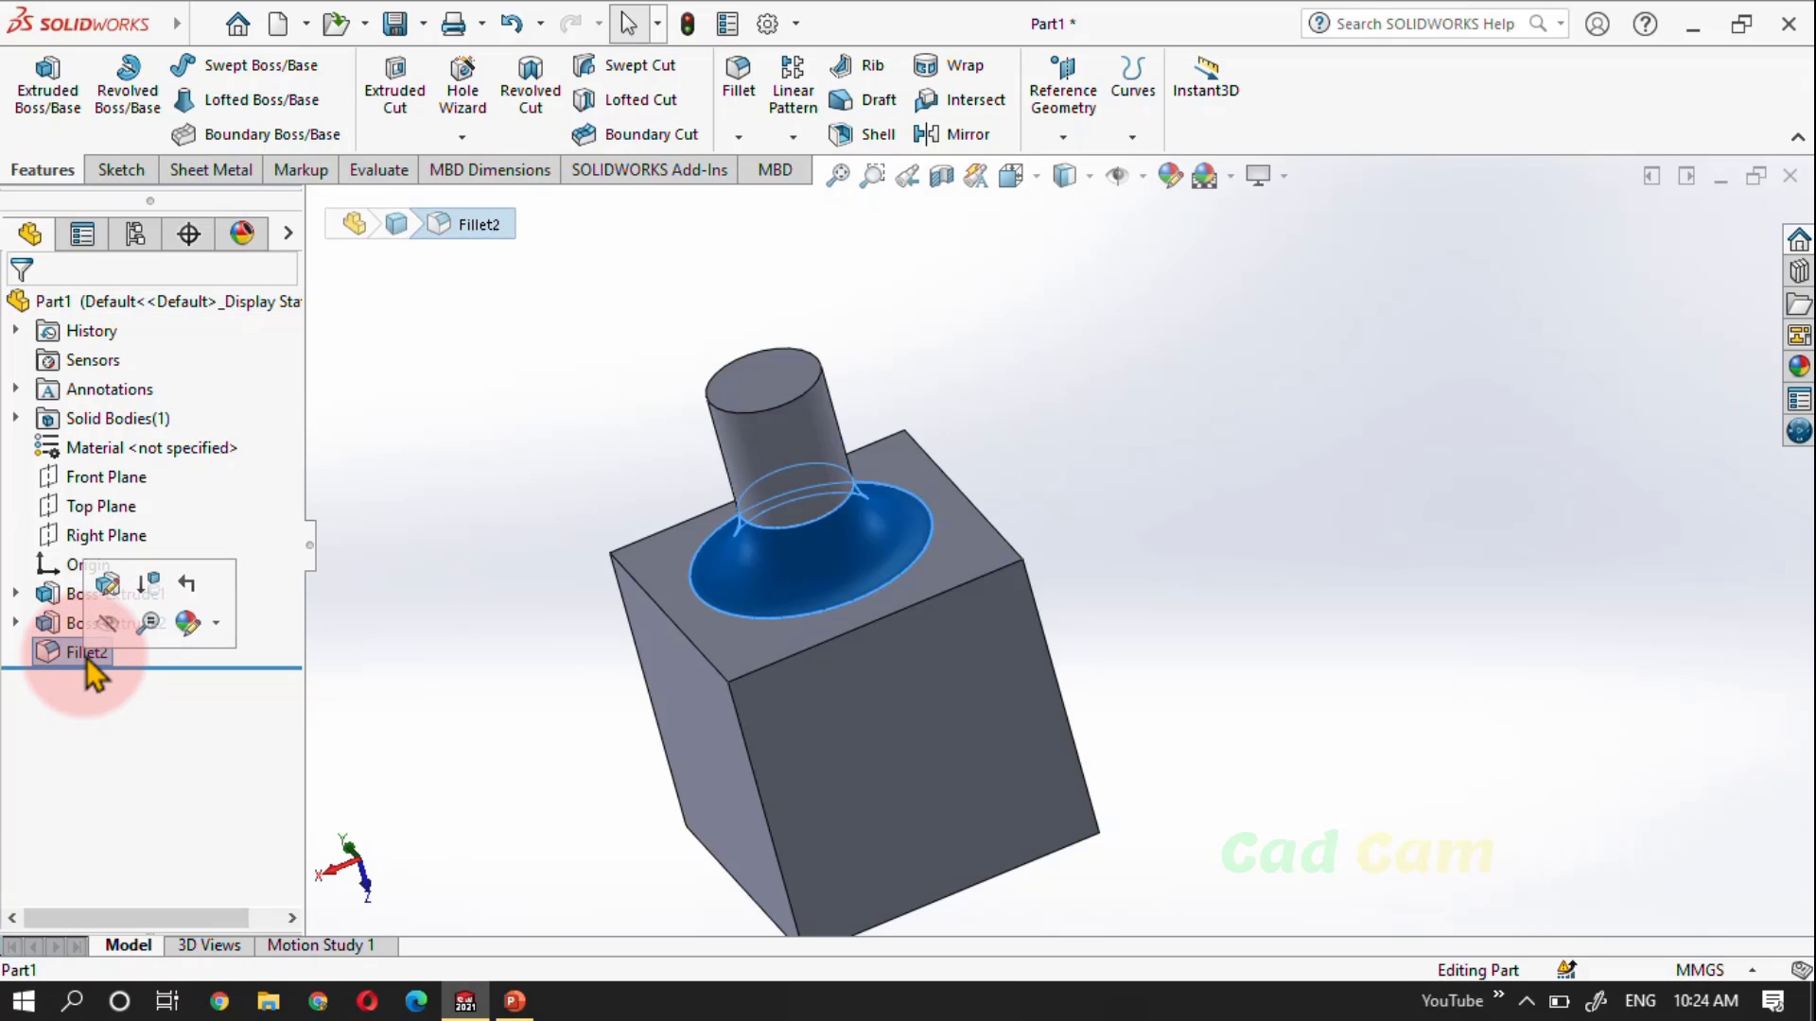
{"action": "right_click", "coordinate": [87, 656]}
{"action": "left_click", "coordinate": [115, 610]}
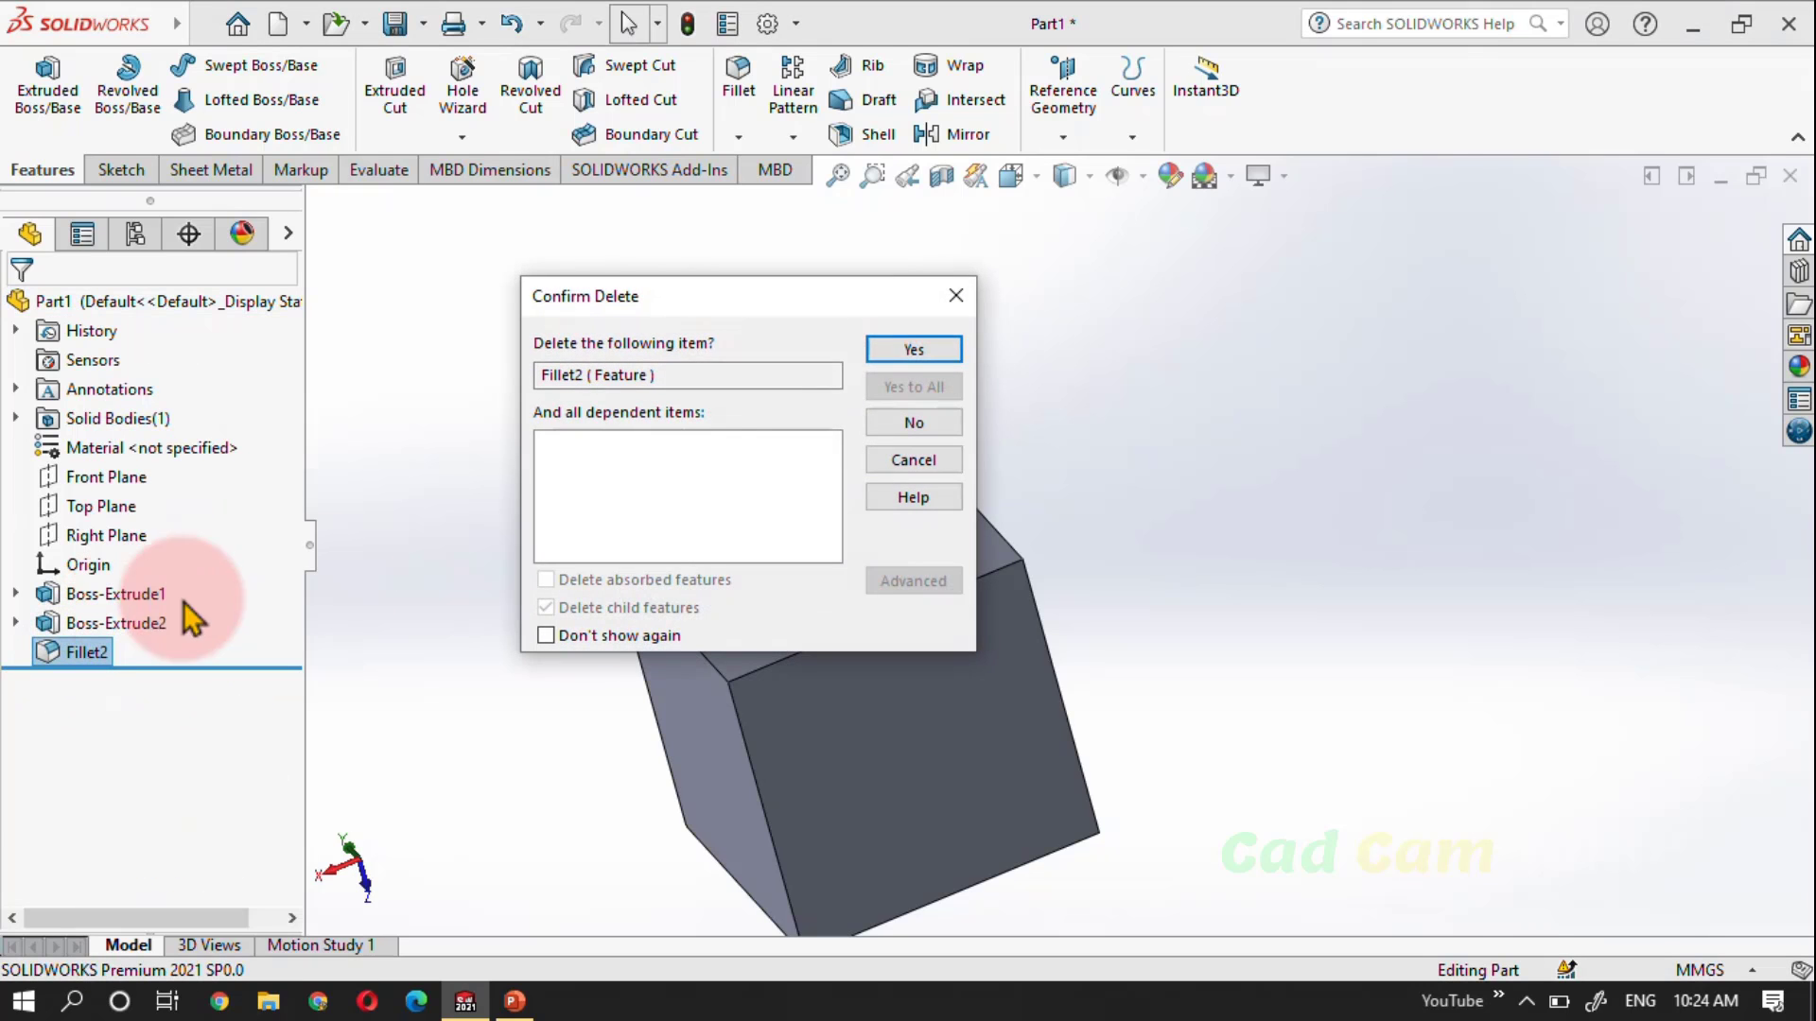
{"action": "left_click", "coordinate": [912, 350]}
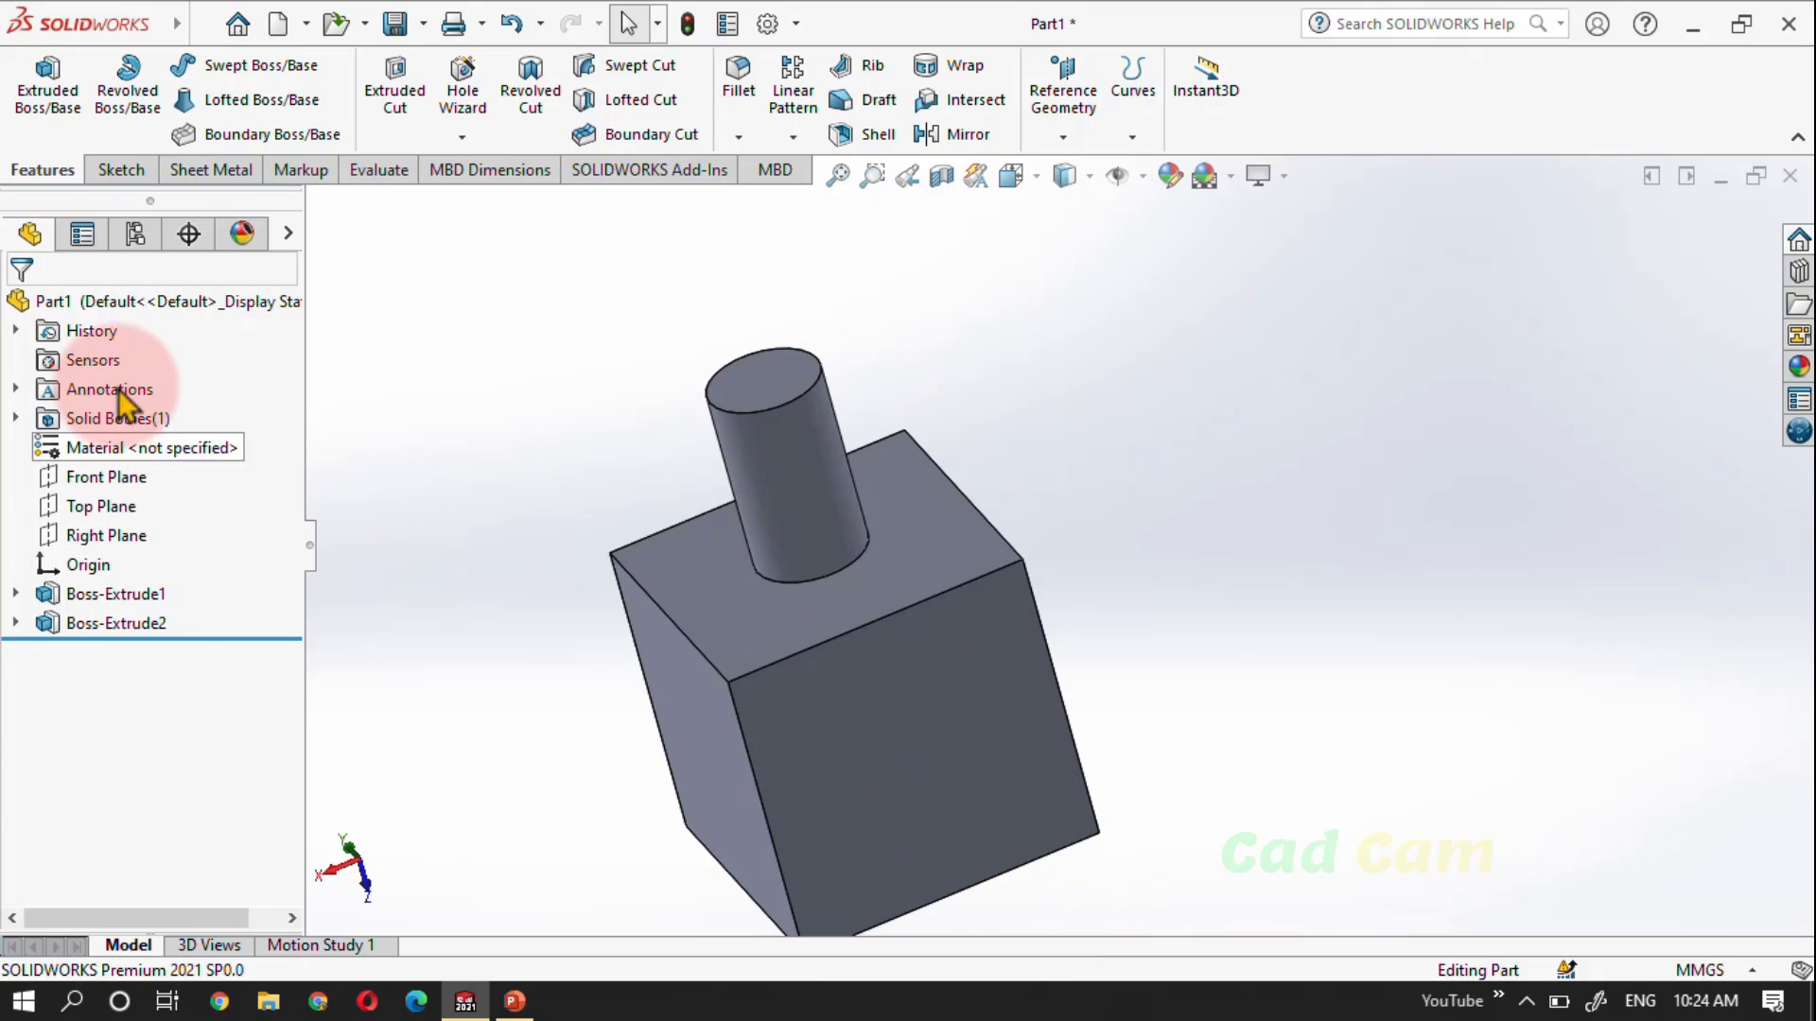
Create a 20 mm constant size fillet on the circular edge where the cylinder meets the cube's top face
{"action": "left_click", "coordinate": [737, 94]}
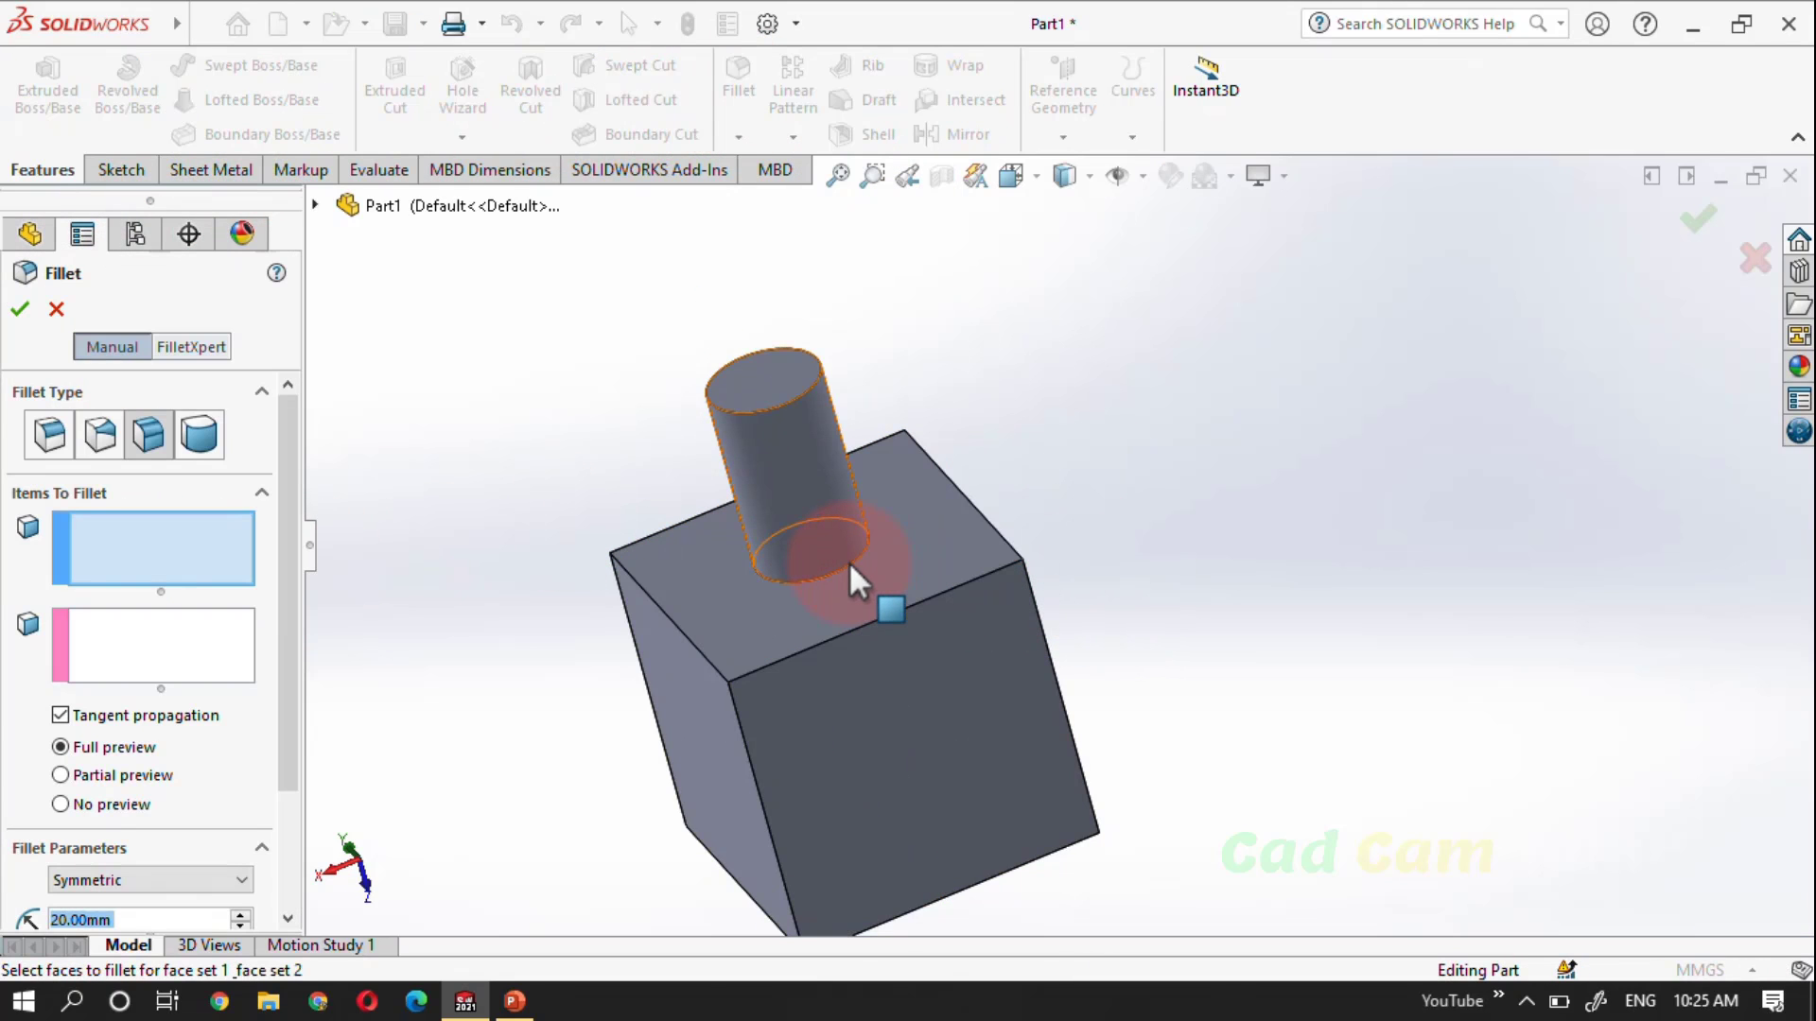
{"action": "scroll", "coordinate": [848, 560], "scroll_direction": "down", "scroll_amount": 1}
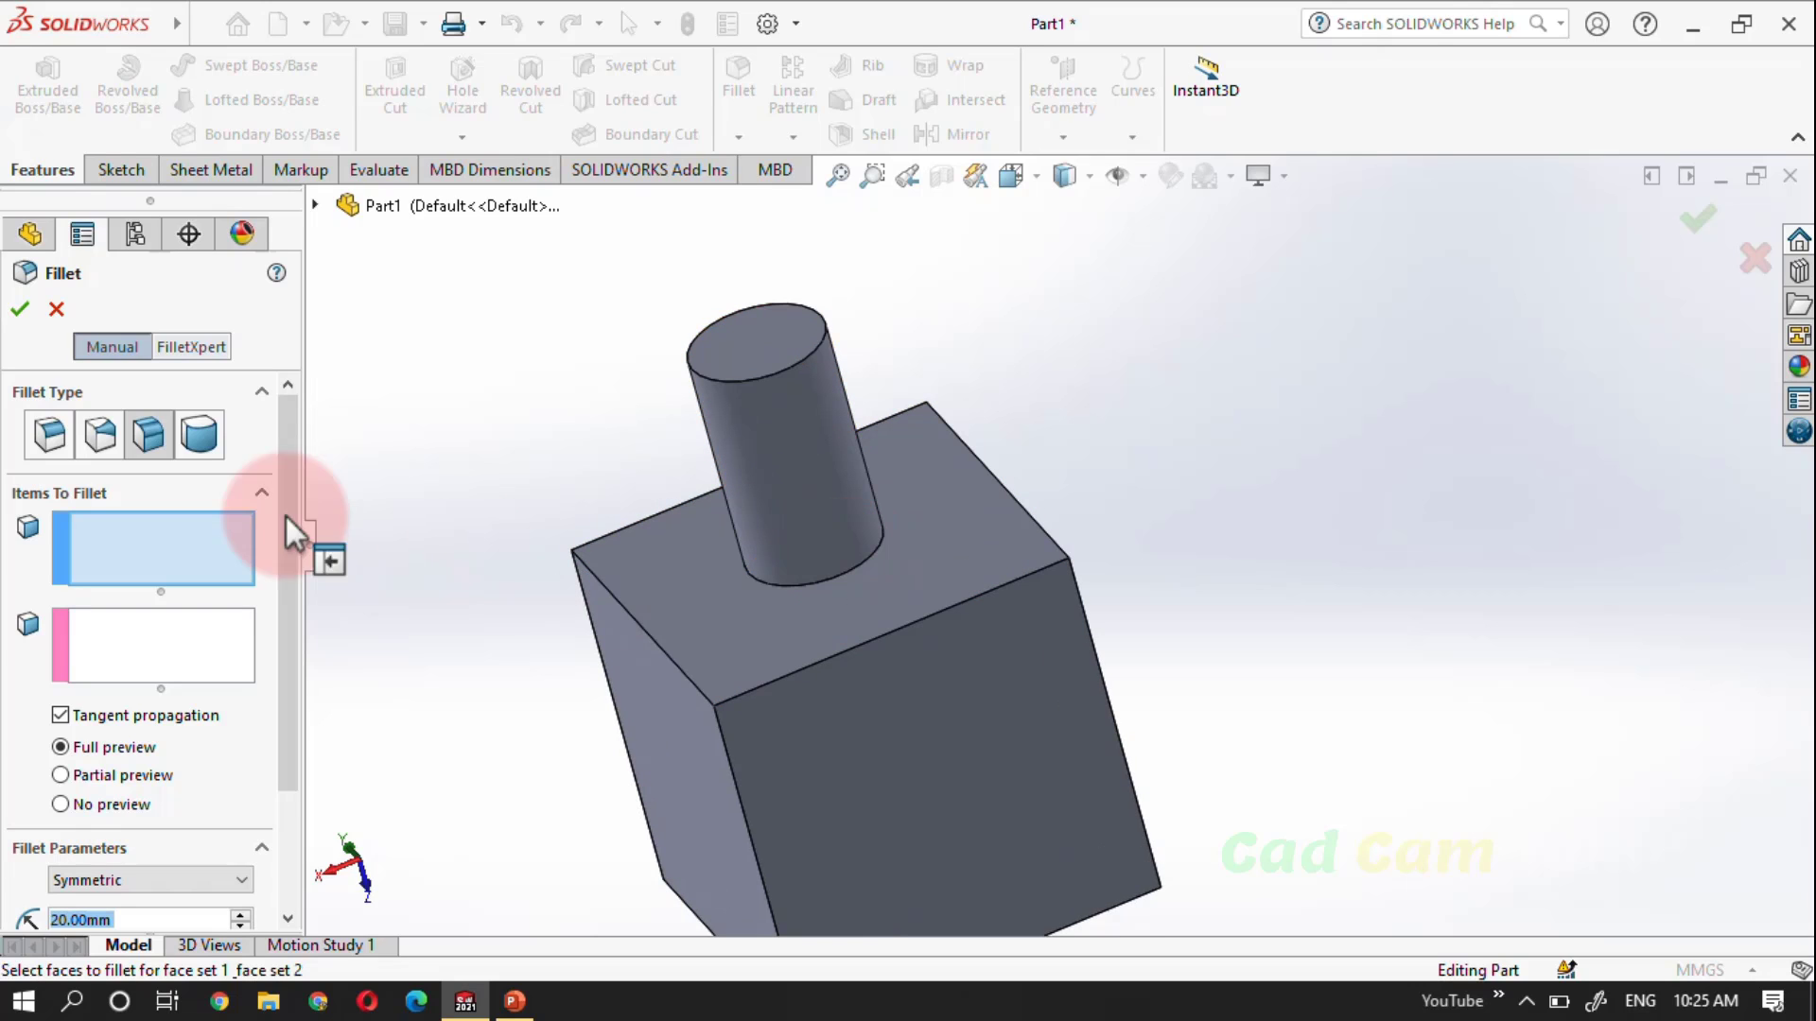
{"action": "left_click", "coordinate": [55, 435]}
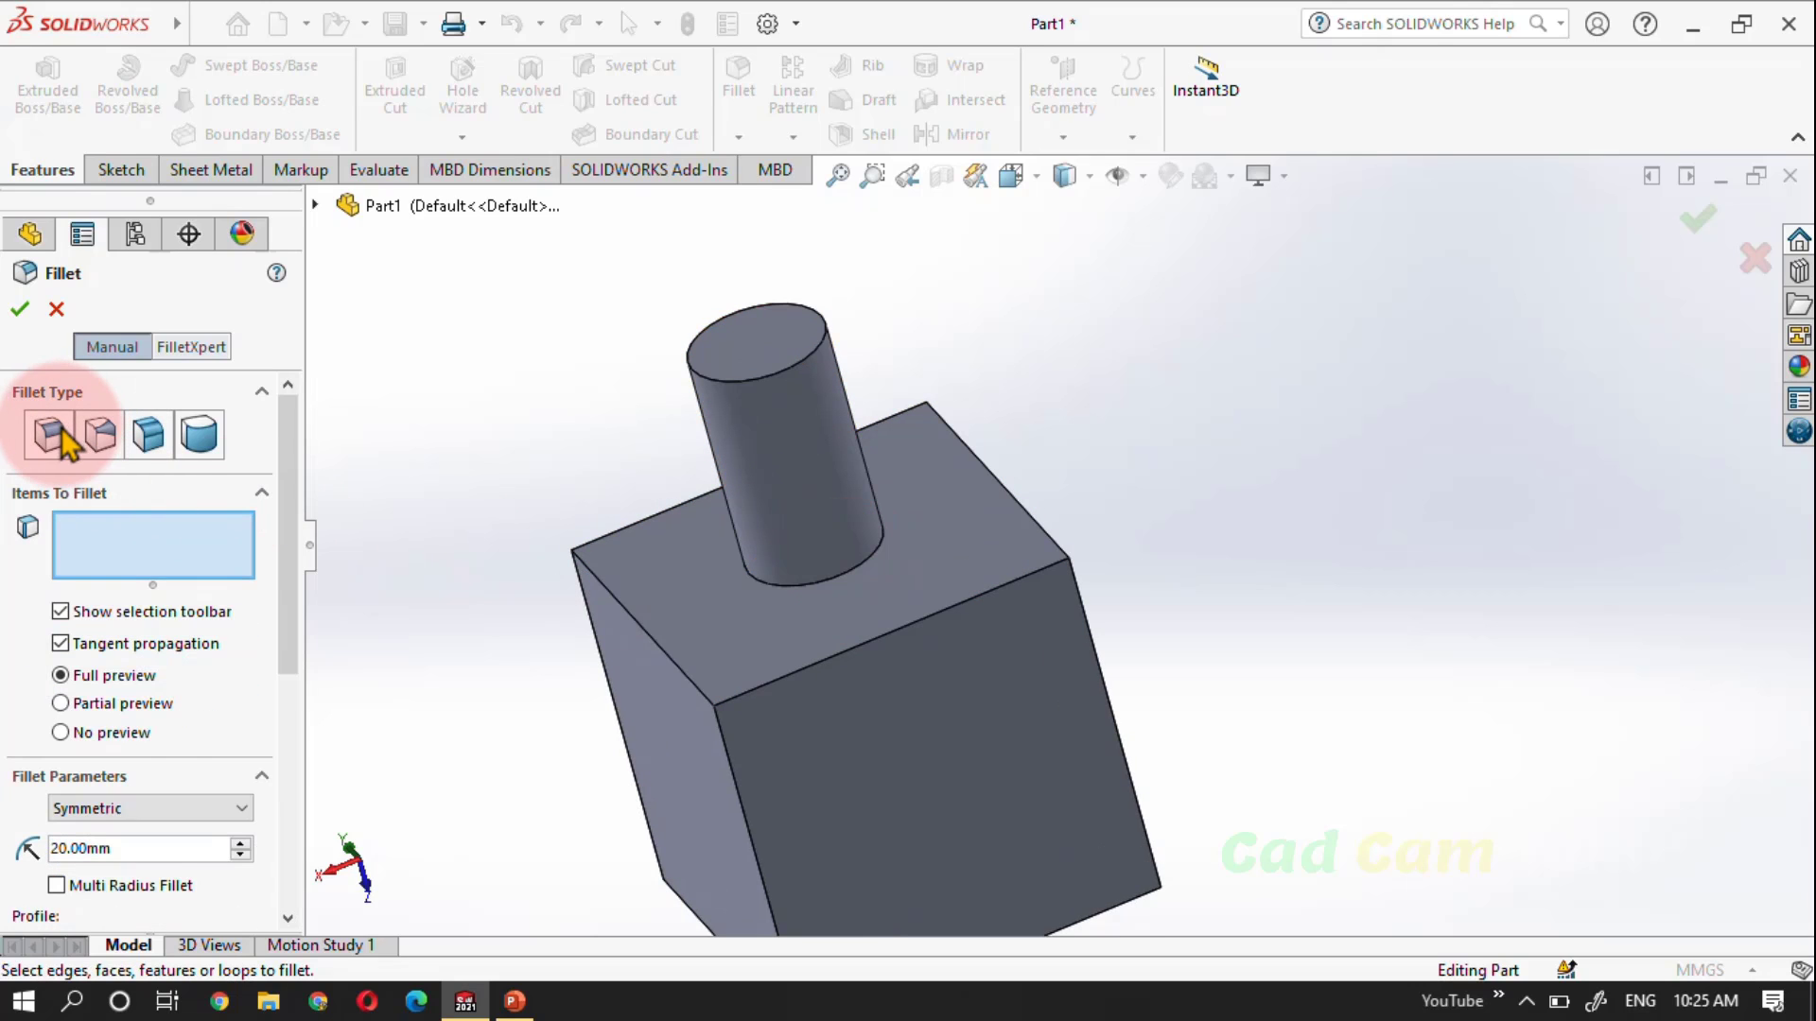
{"action": "left_click", "coordinate": [842, 577]}
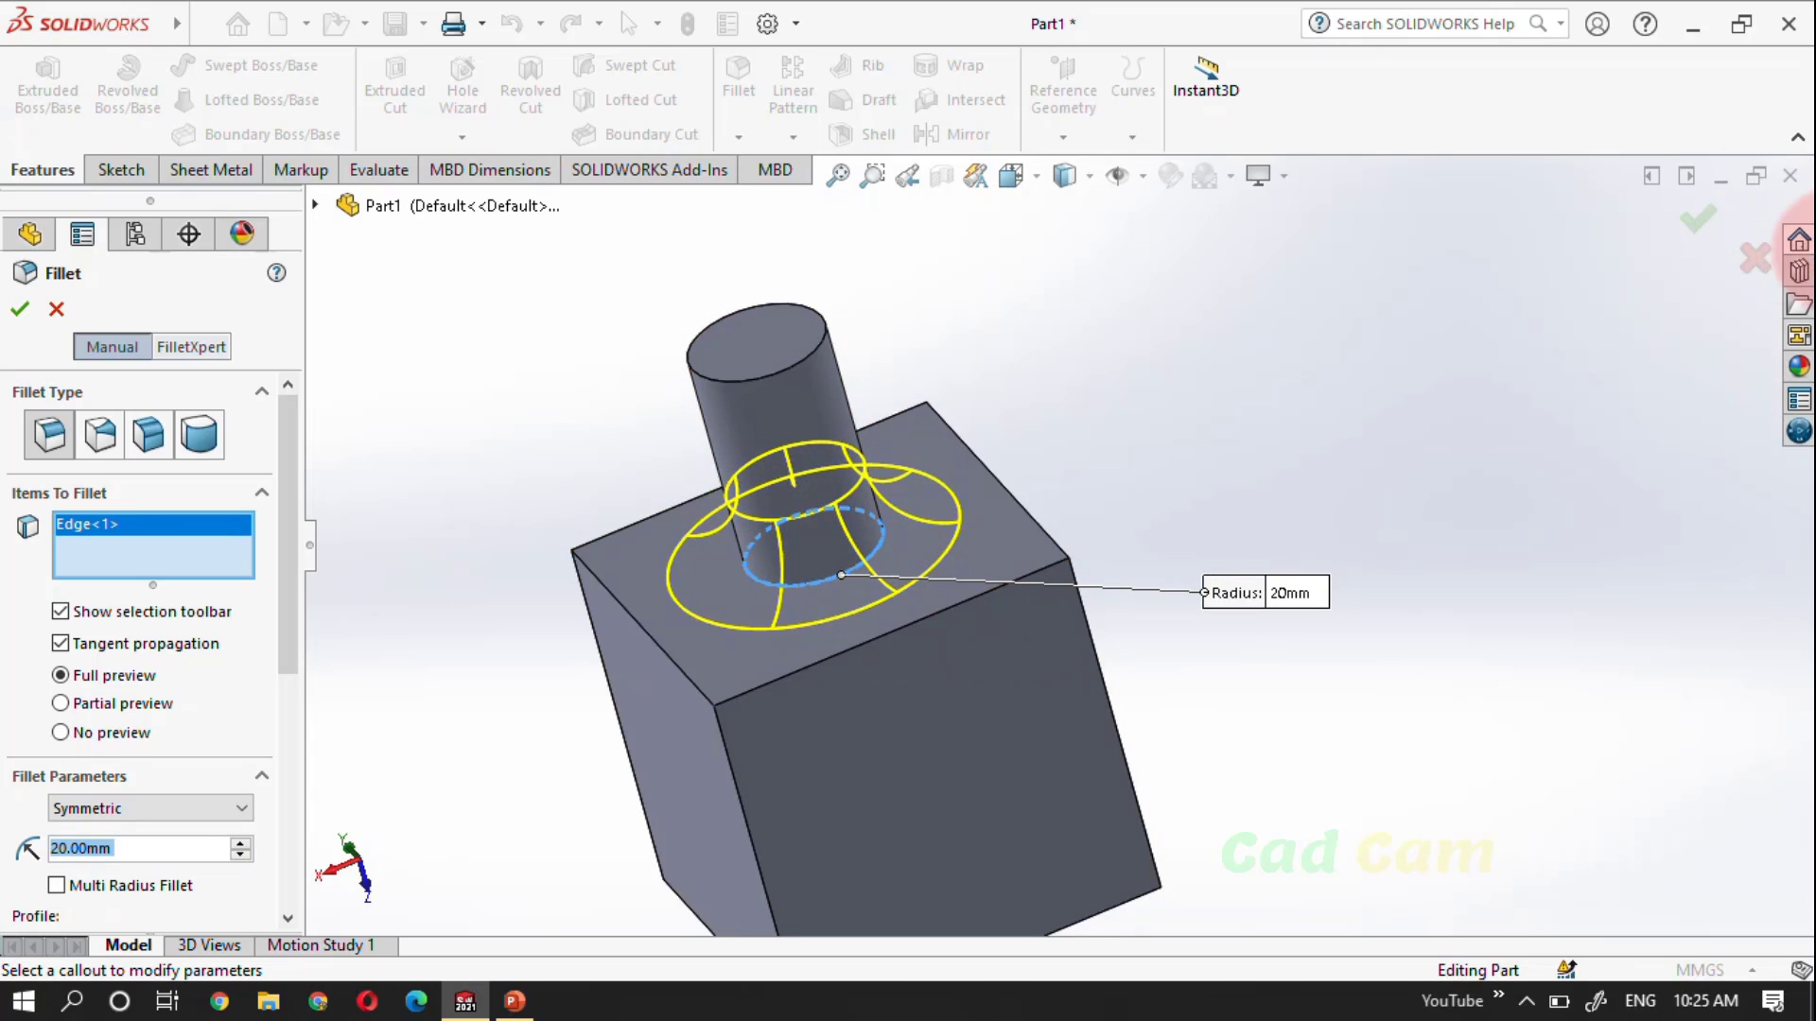
{"action": "left_click", "coordinate": [1697, 220]}
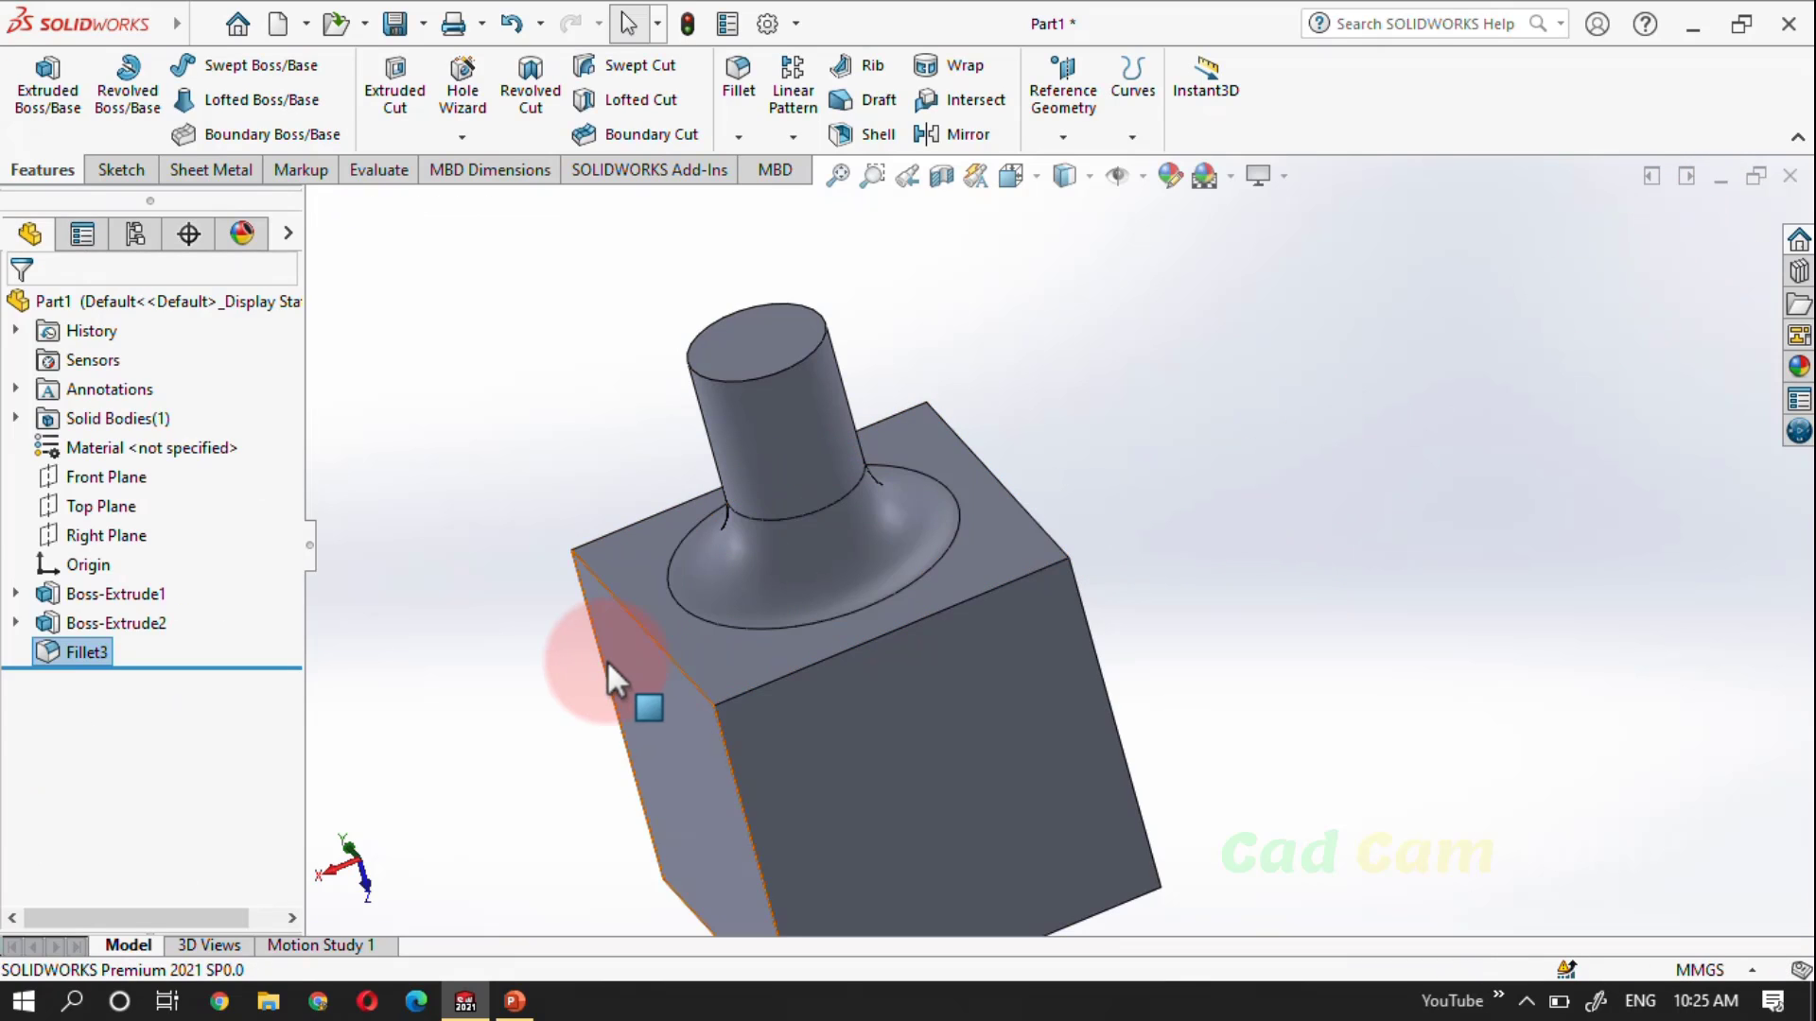
{"action": "mouse_move", "coordinate": [607, 660]}
{"action": "middle_mouse_down"}
{"action": "mouse_move", "coordinate": [625, 657]}
{"action": "mouse_move", "coordinate": [587, 619]}
{"action": "mouse_move", "coordinate": [605, 633]}
{"action": "middle_mouse_up"}
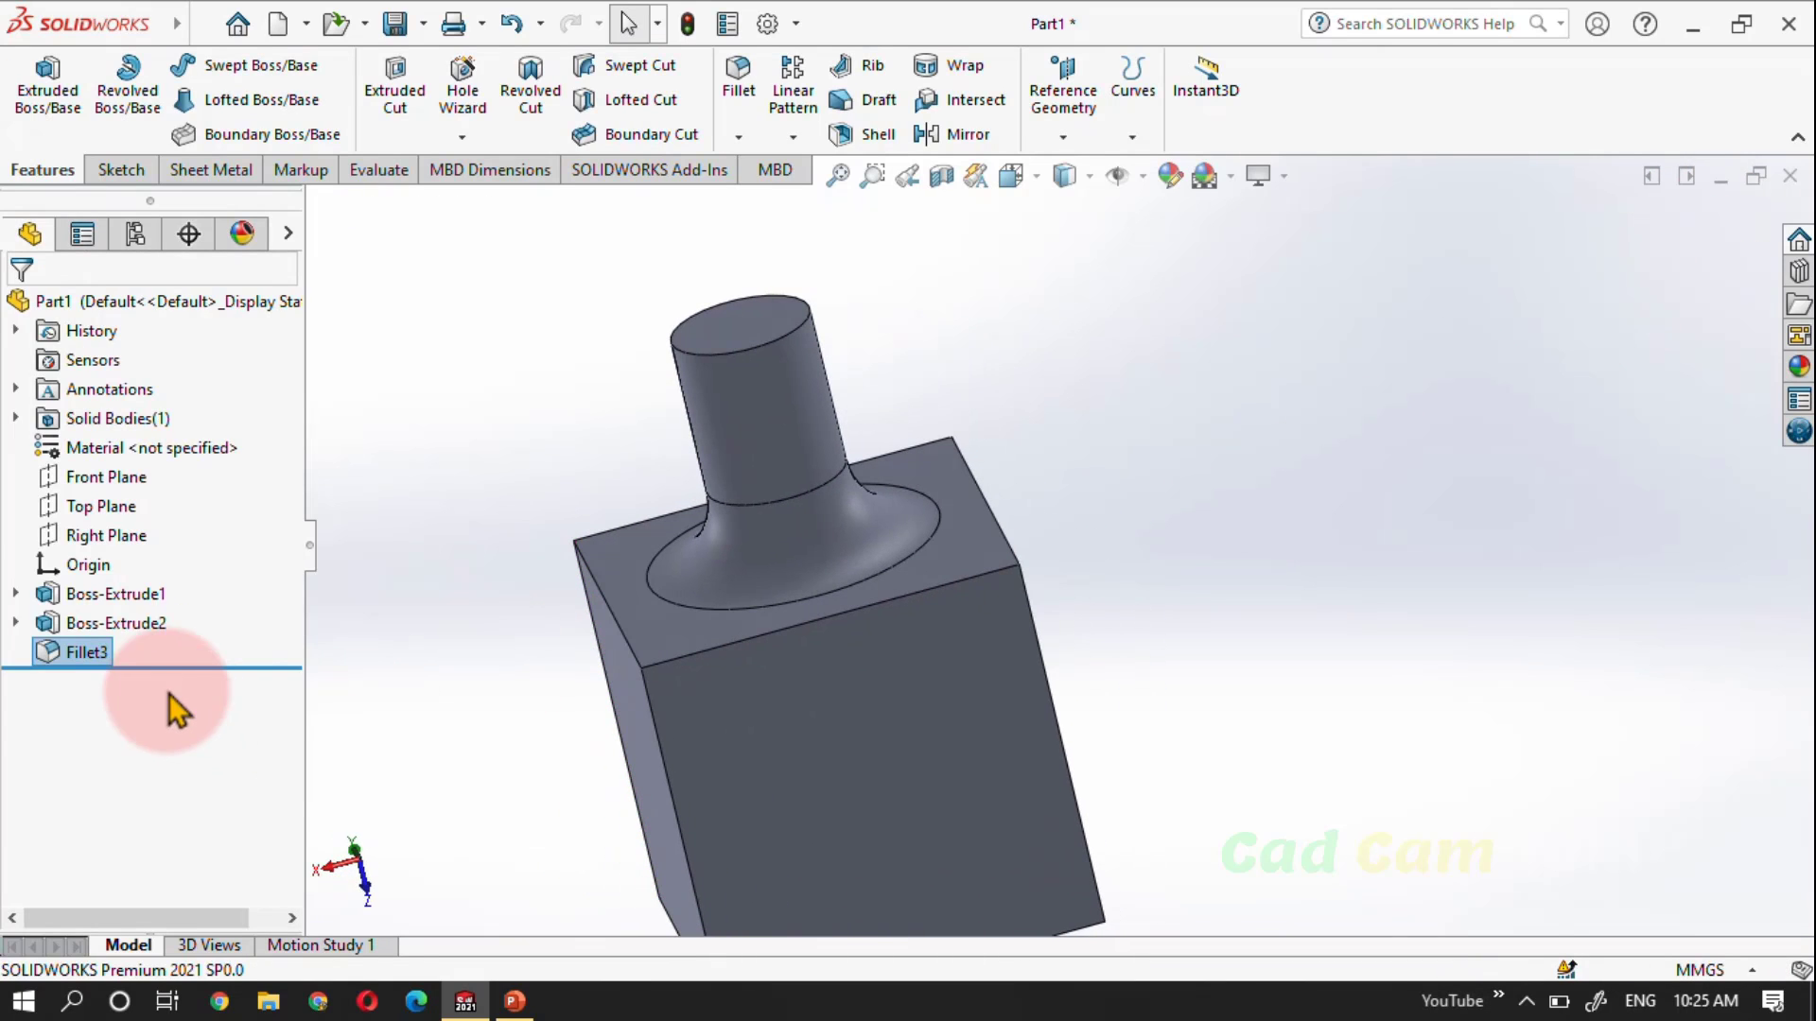
Delete the constant size fillet at the base of the cylinder
{"action": "right_click", "coordinate": [85, 655]}
{"action": "left_click", "coordinate": [98, 616]}
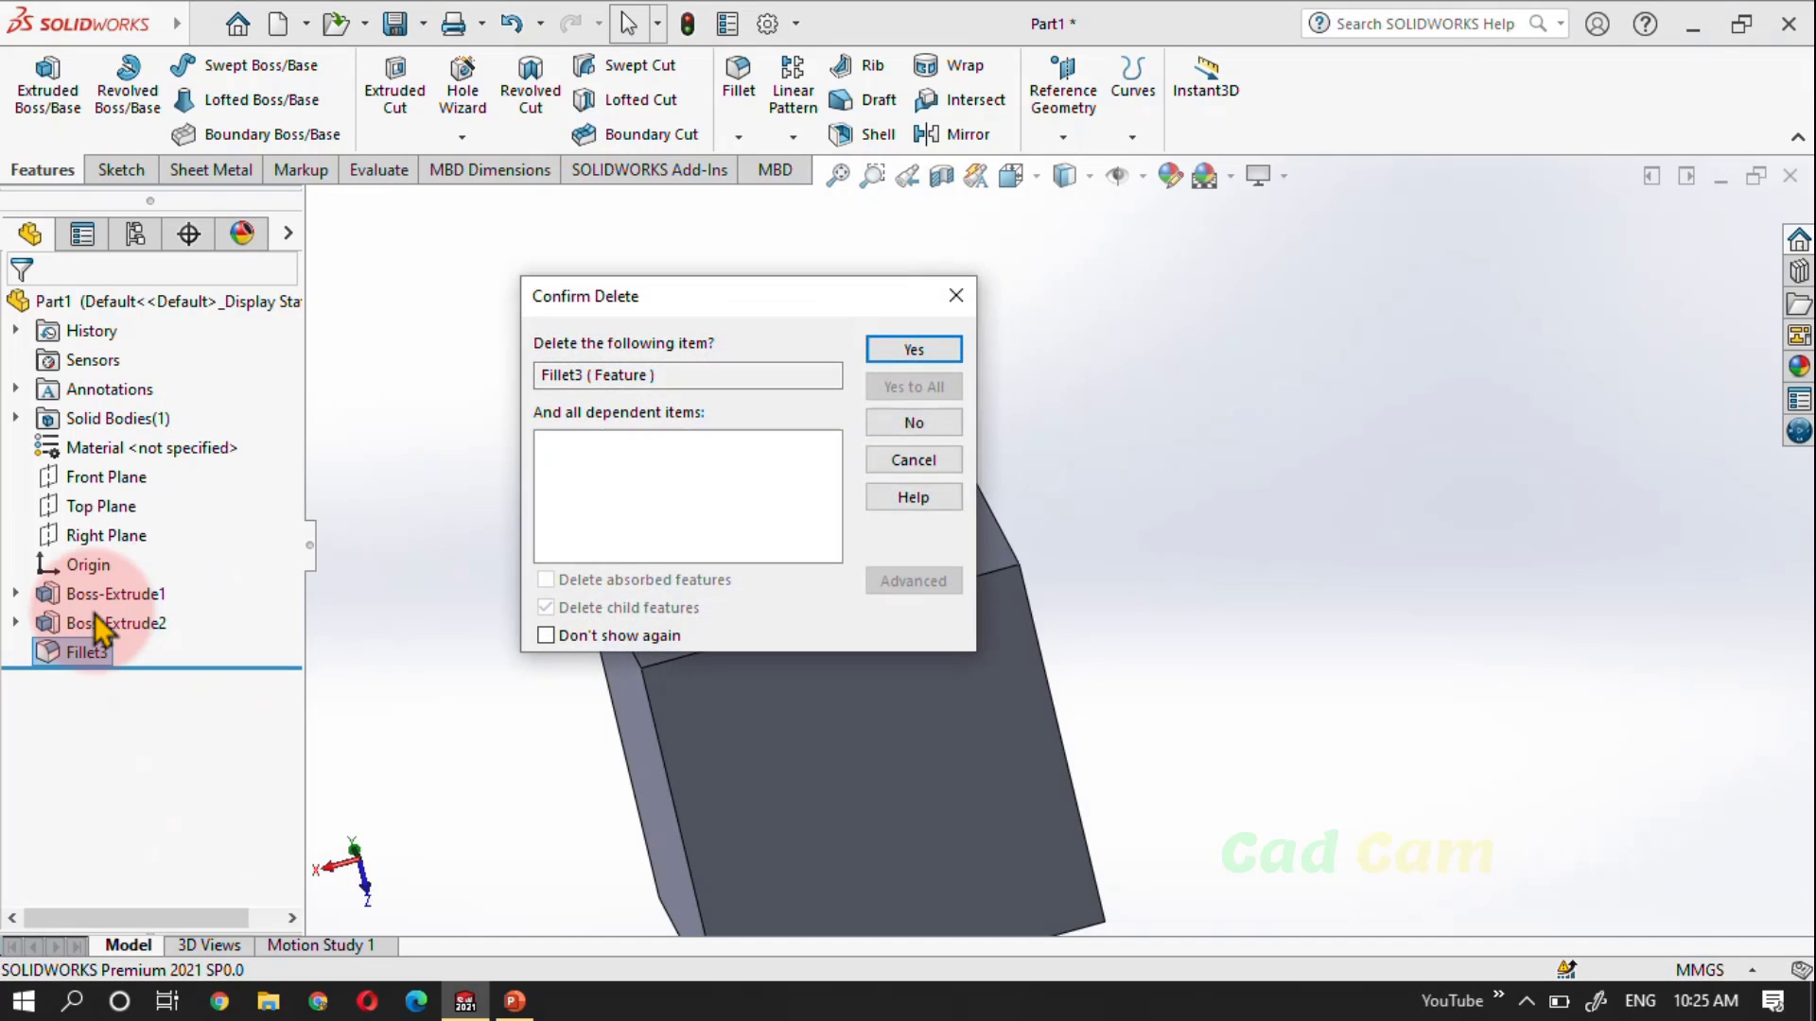
{"action": "left_click", "coordinate": [914, 352]}
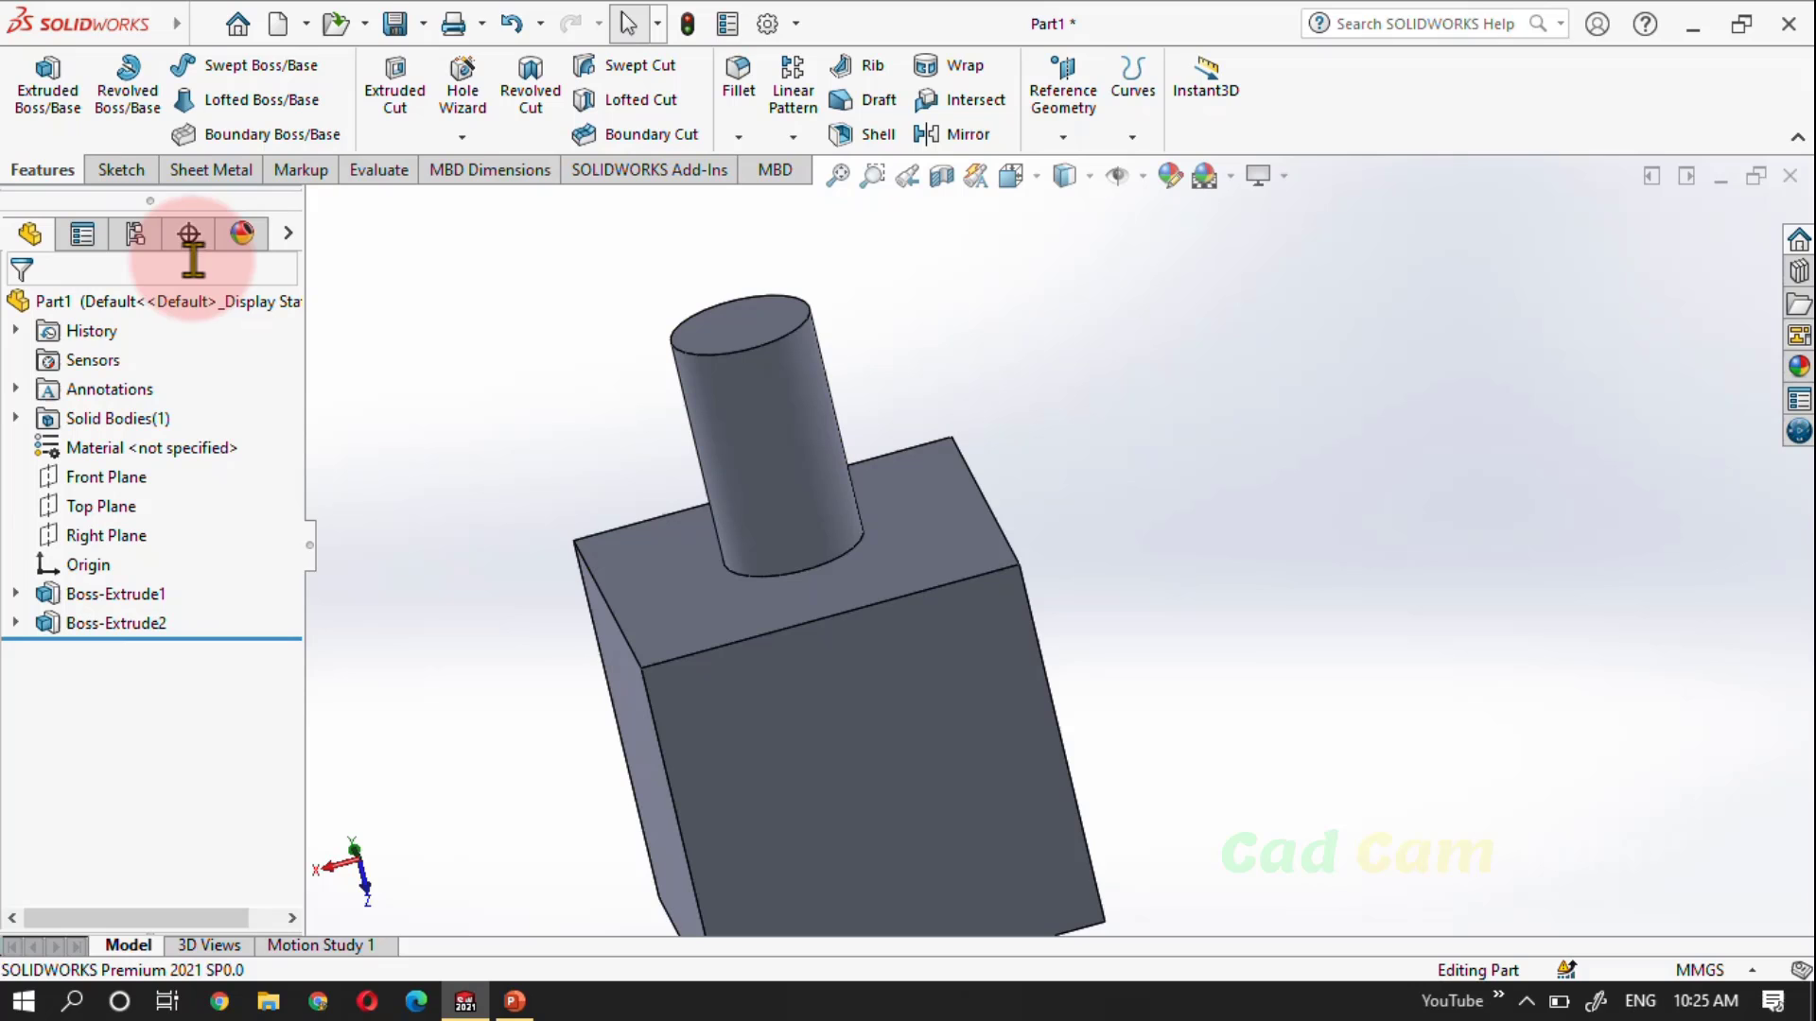
Start a full round fillet and pick one side face of the cube as side face set 1
{"action": "left_click", "coordinate": [737, 83]}
{"action": "left_click", "coordinate": [200, 437]}
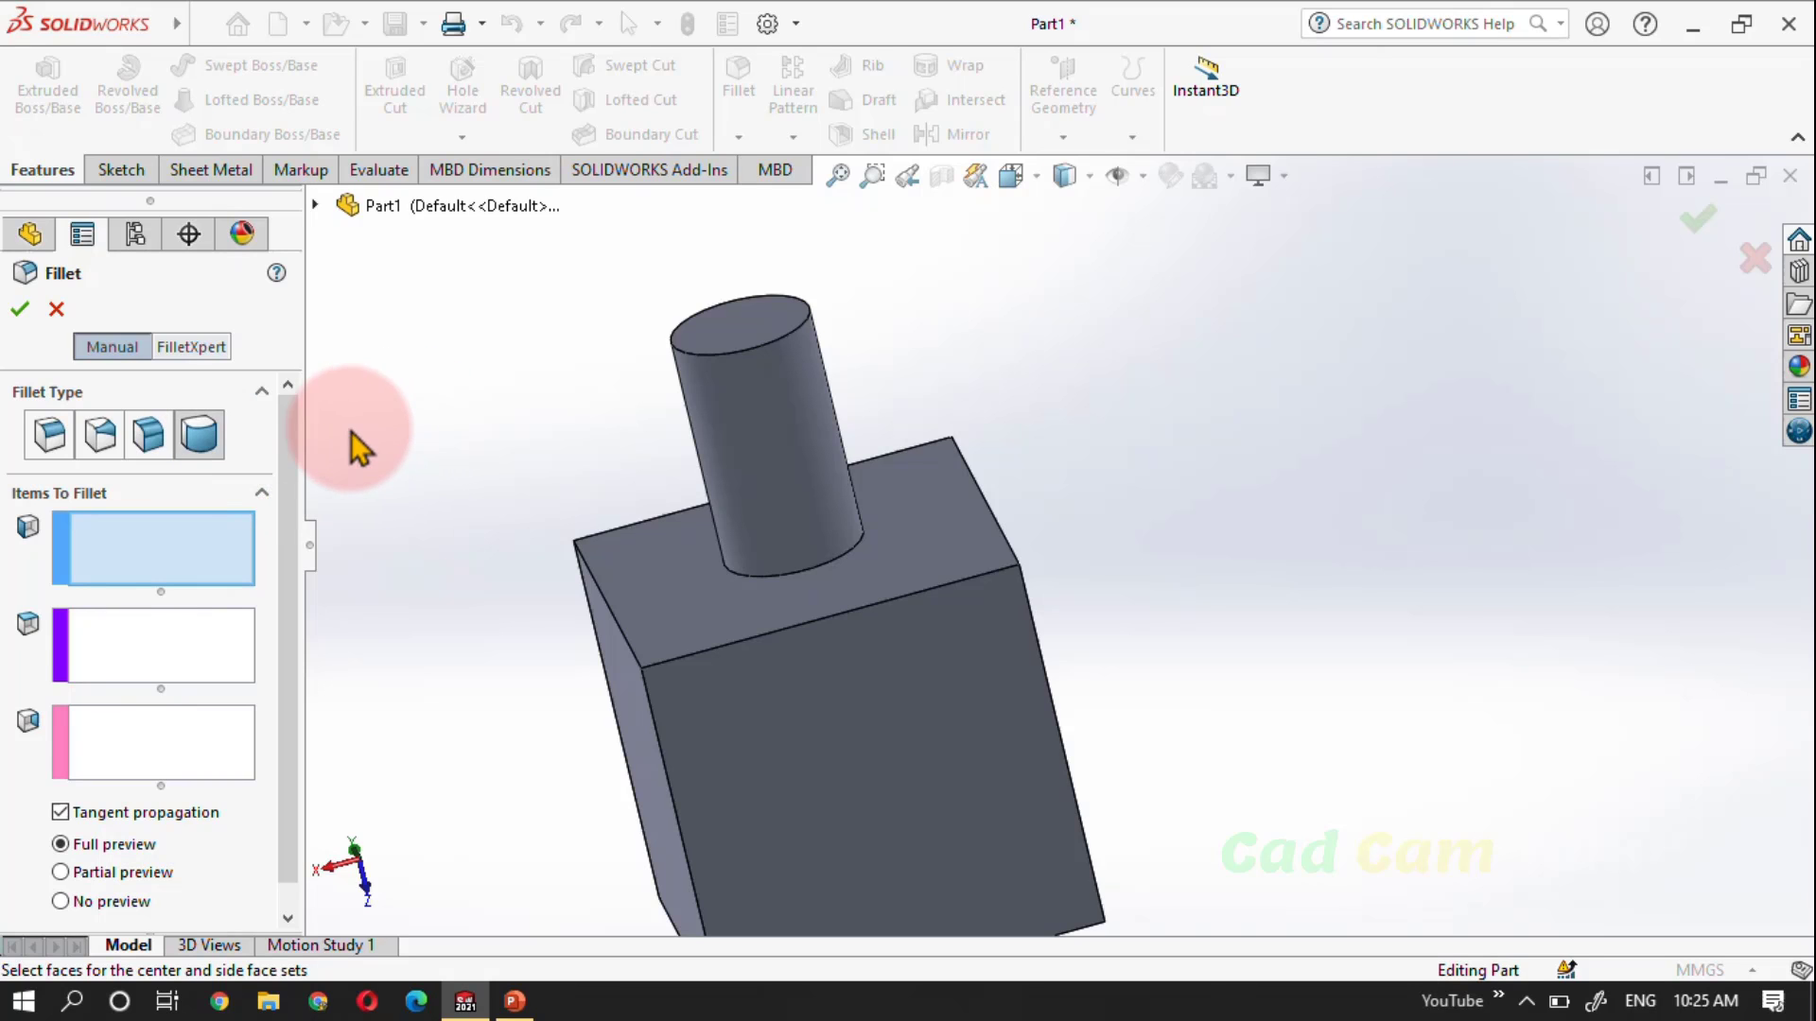
{"action": "mouse_move", "coordinate": [527, 458]}
{"action": "middle_mouse_down"}
{"action": "mouse_move", "coordinate": [539, 349]}
{"action": "mouse_move", "coordinate": [572, 547]}
{"action": "mouse_move", "coordinate": [770, 649]}
{"action": "mouse_move", "coordinate": [729, 486]}
{"action": "mouse_move", "coordinate": [737, 506]}
{"action": "middle_mouse_up"}
{"action": "left_click", "coordinate": [189, 754]}
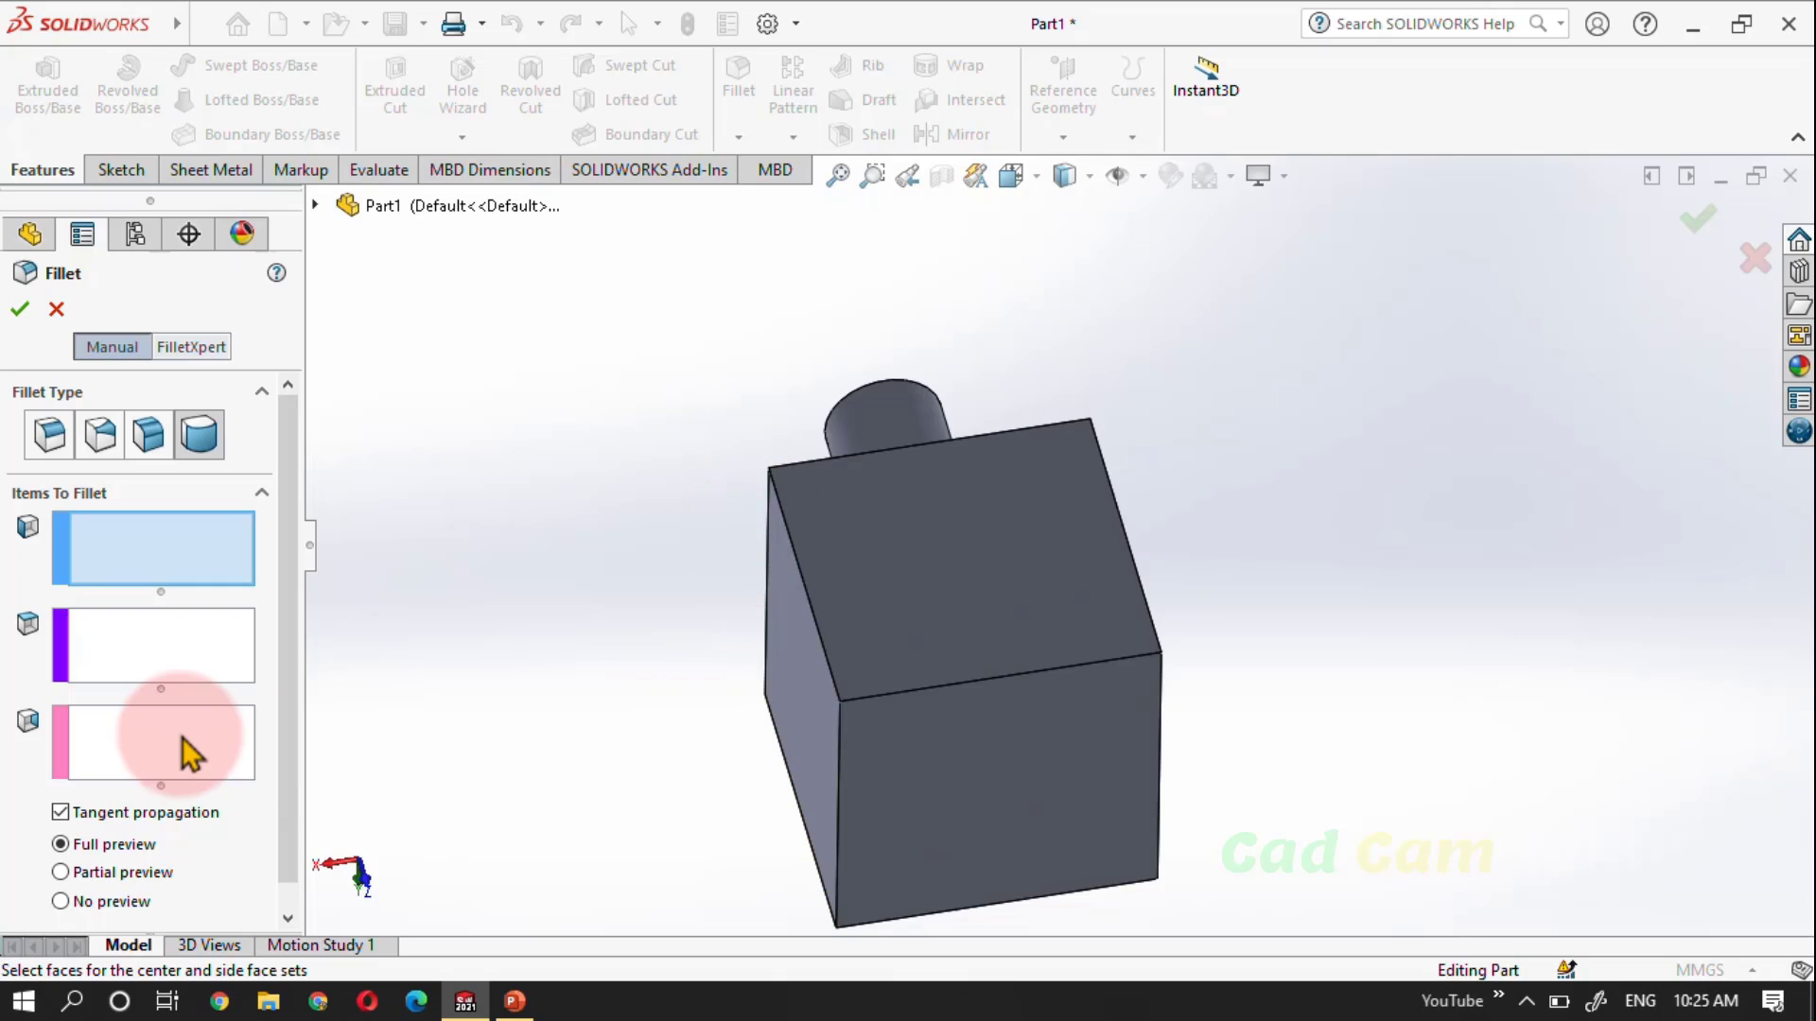
{"action": "left_click", "coordinate": [795, 674]}
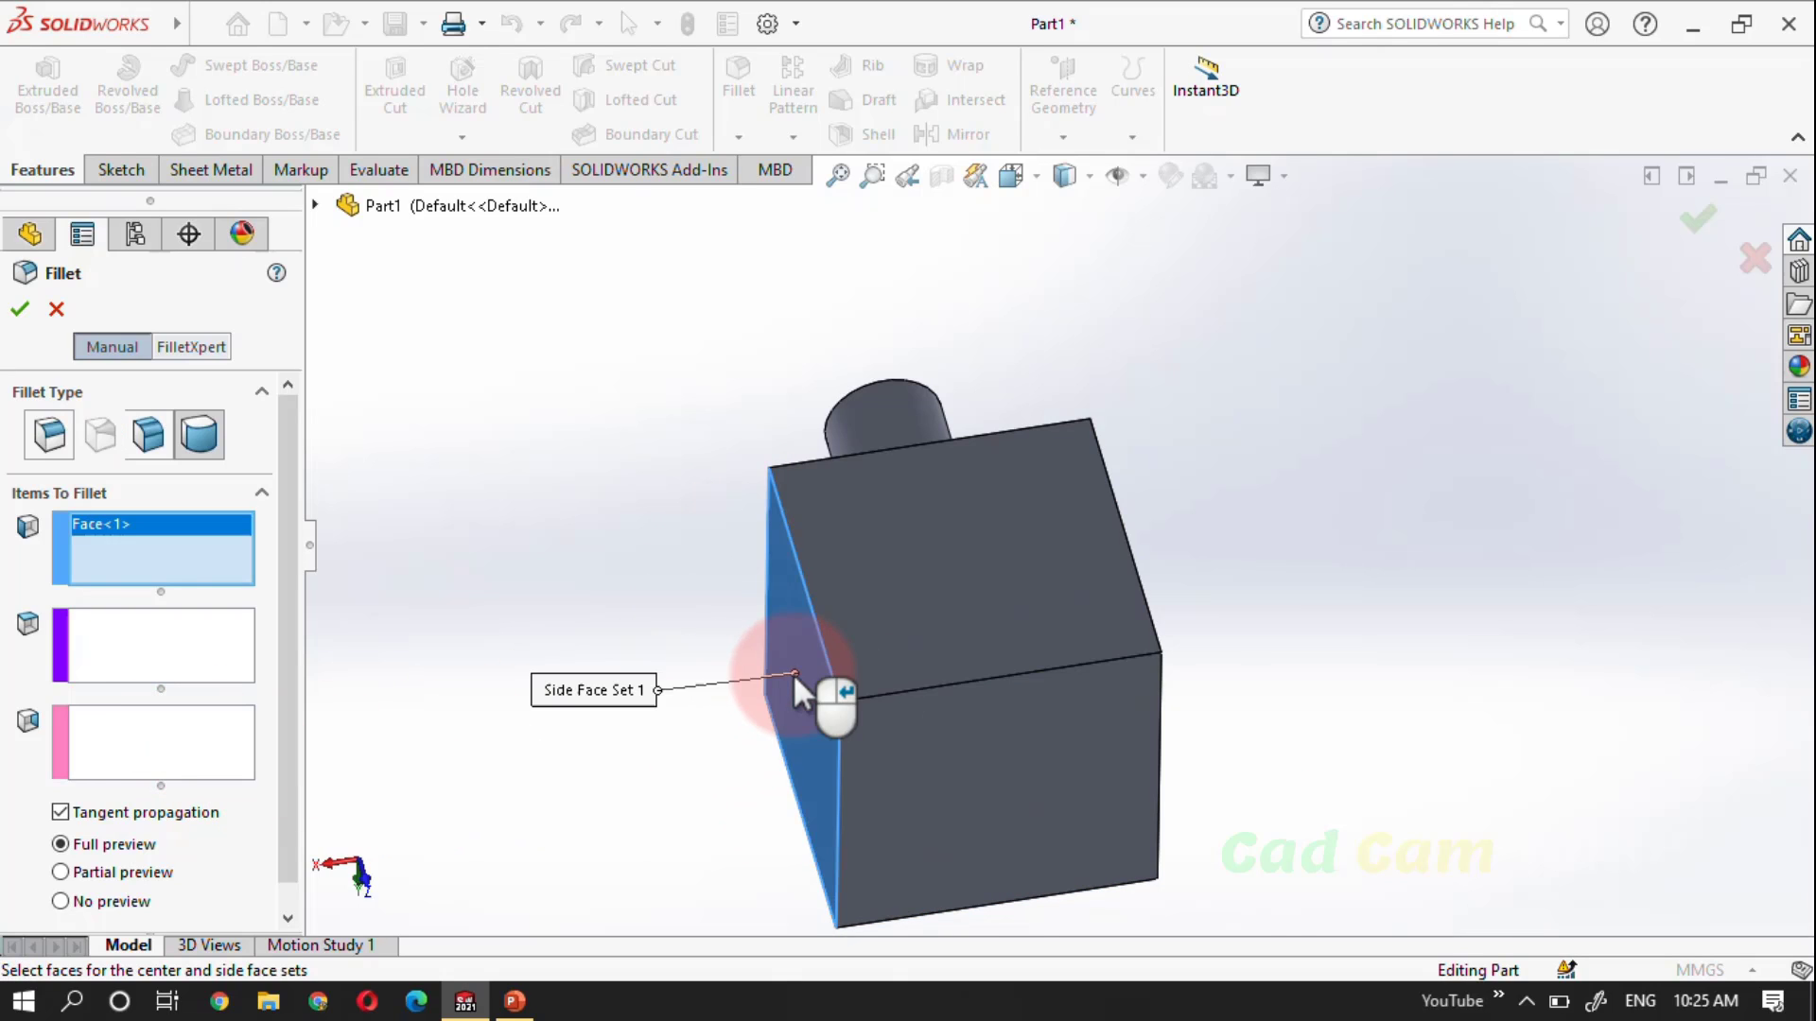
Assign the cube face opposite the cylinder as center face set and the opposing side face as side face set 2, and create the fillet
{"action": "left_click", "coordinate": [161, 666]}
{"action": "left_click", "coordinate": [927, 791]}
{"action": "middle_click_drag", "start_coordinate": [1162, 764], "coordinate": [1201, 582]}
{"action": "left_click", "coordinate": [157, 738]}
{"action": "left_click", "coordinate": [932, 699]}
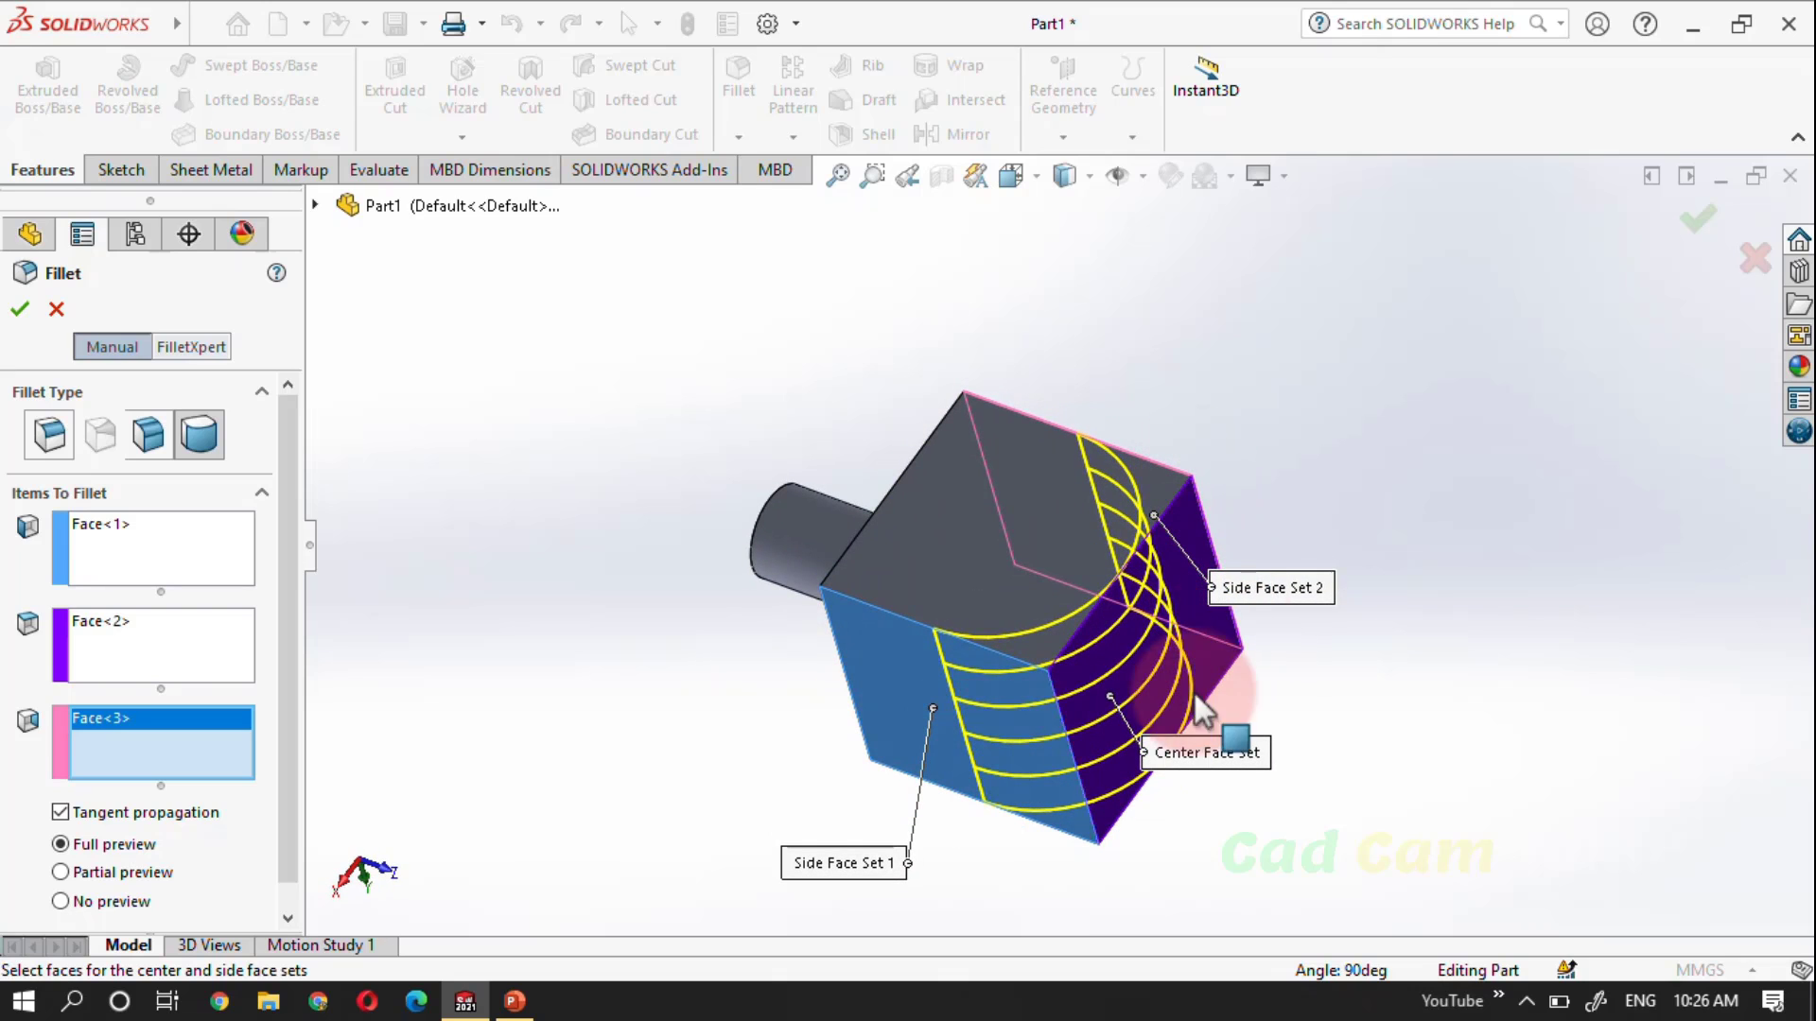
{"action": "left_click", "coordinate": [1701, 220]}
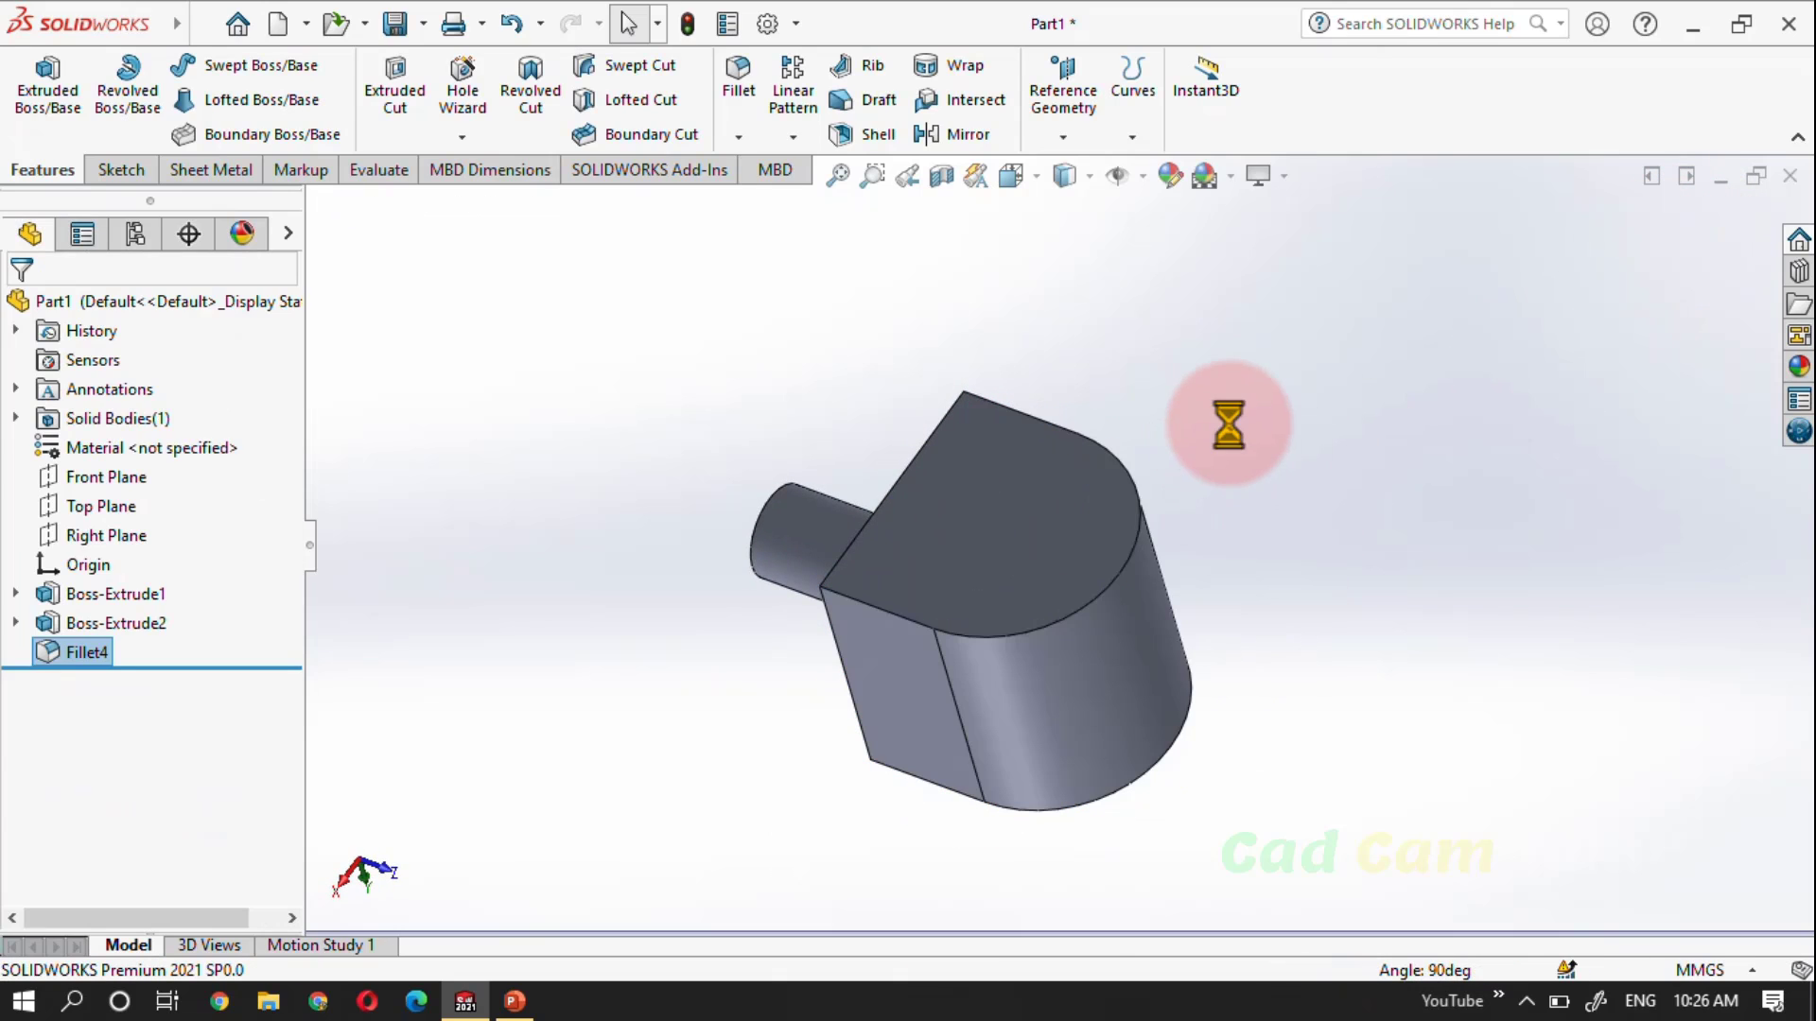
{"action": "middle_click_drag", "start_coordinate": [1228, 426], "coordinate": [806, 802]}
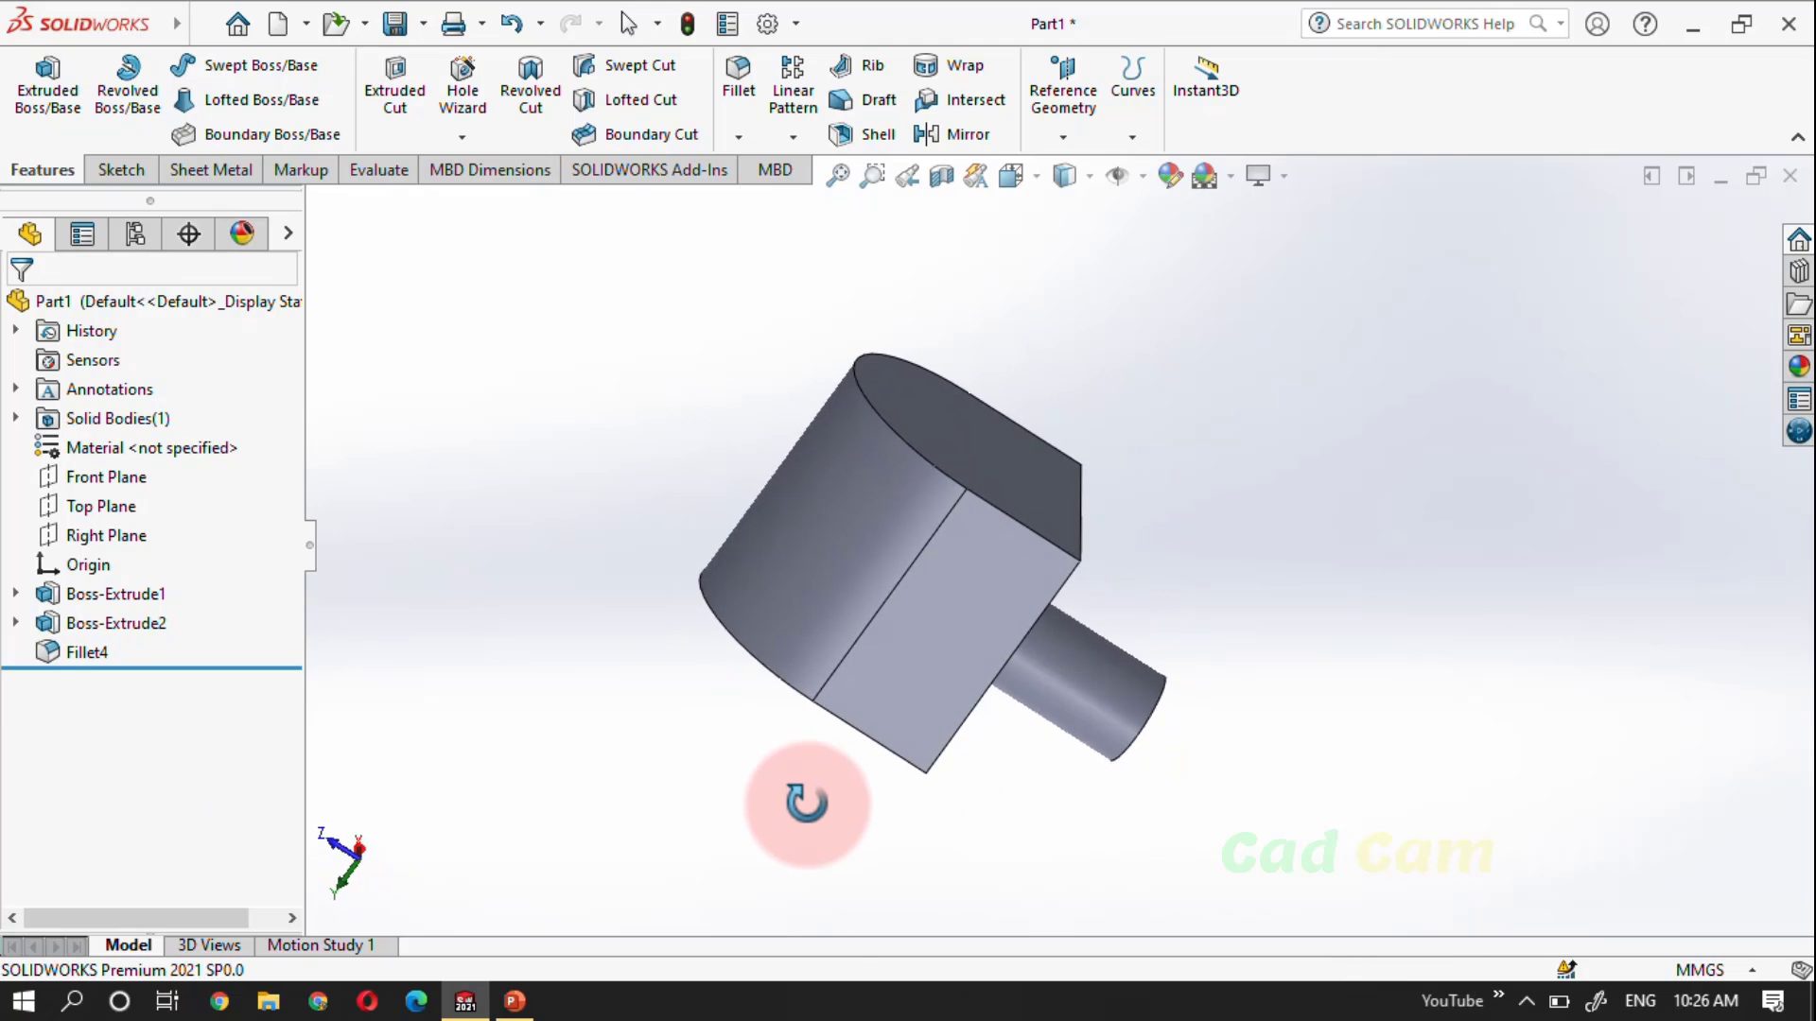
{"action": "middle_click_drag", "start_coordinate": [669, 628], "coordinate": [791, 730]}
Delete the full round fillet from the cube
{"action": "left_click", "coordinate": [89, 651]}
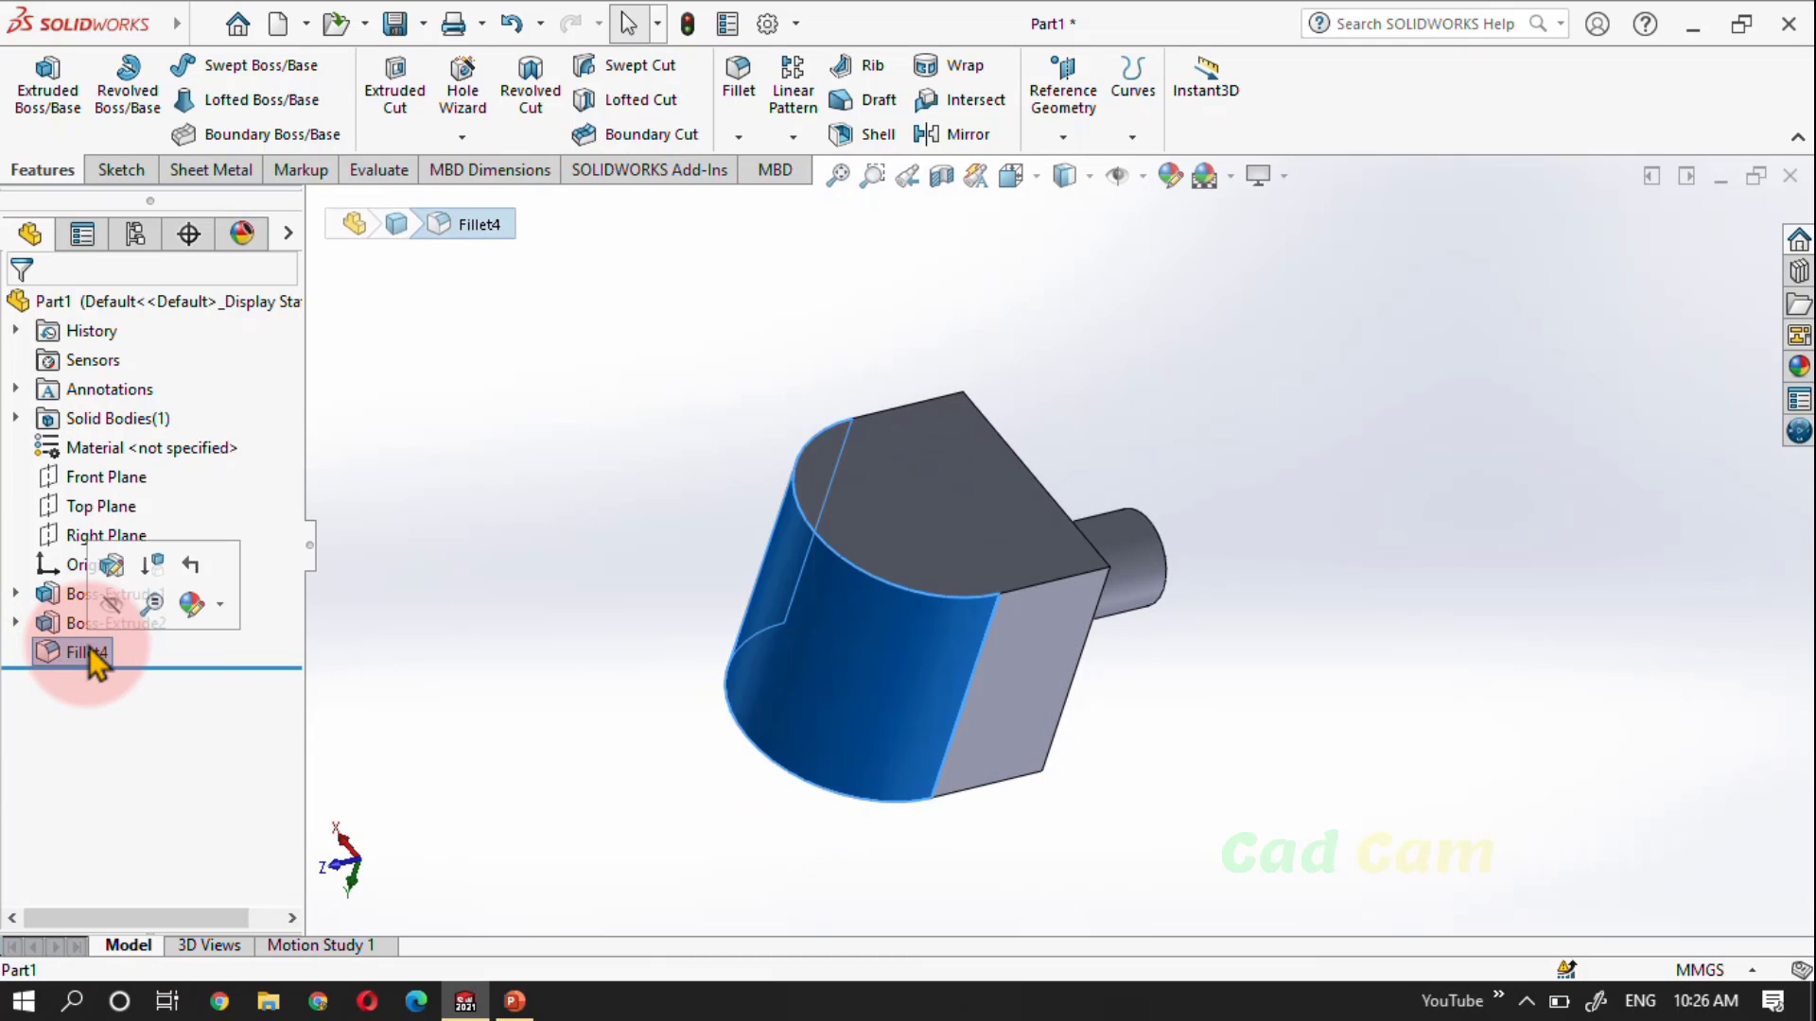
{"action": "right_click", "coordinate": [89, 651]}
{"action": "left_click", "coordinate": [147, 610]}
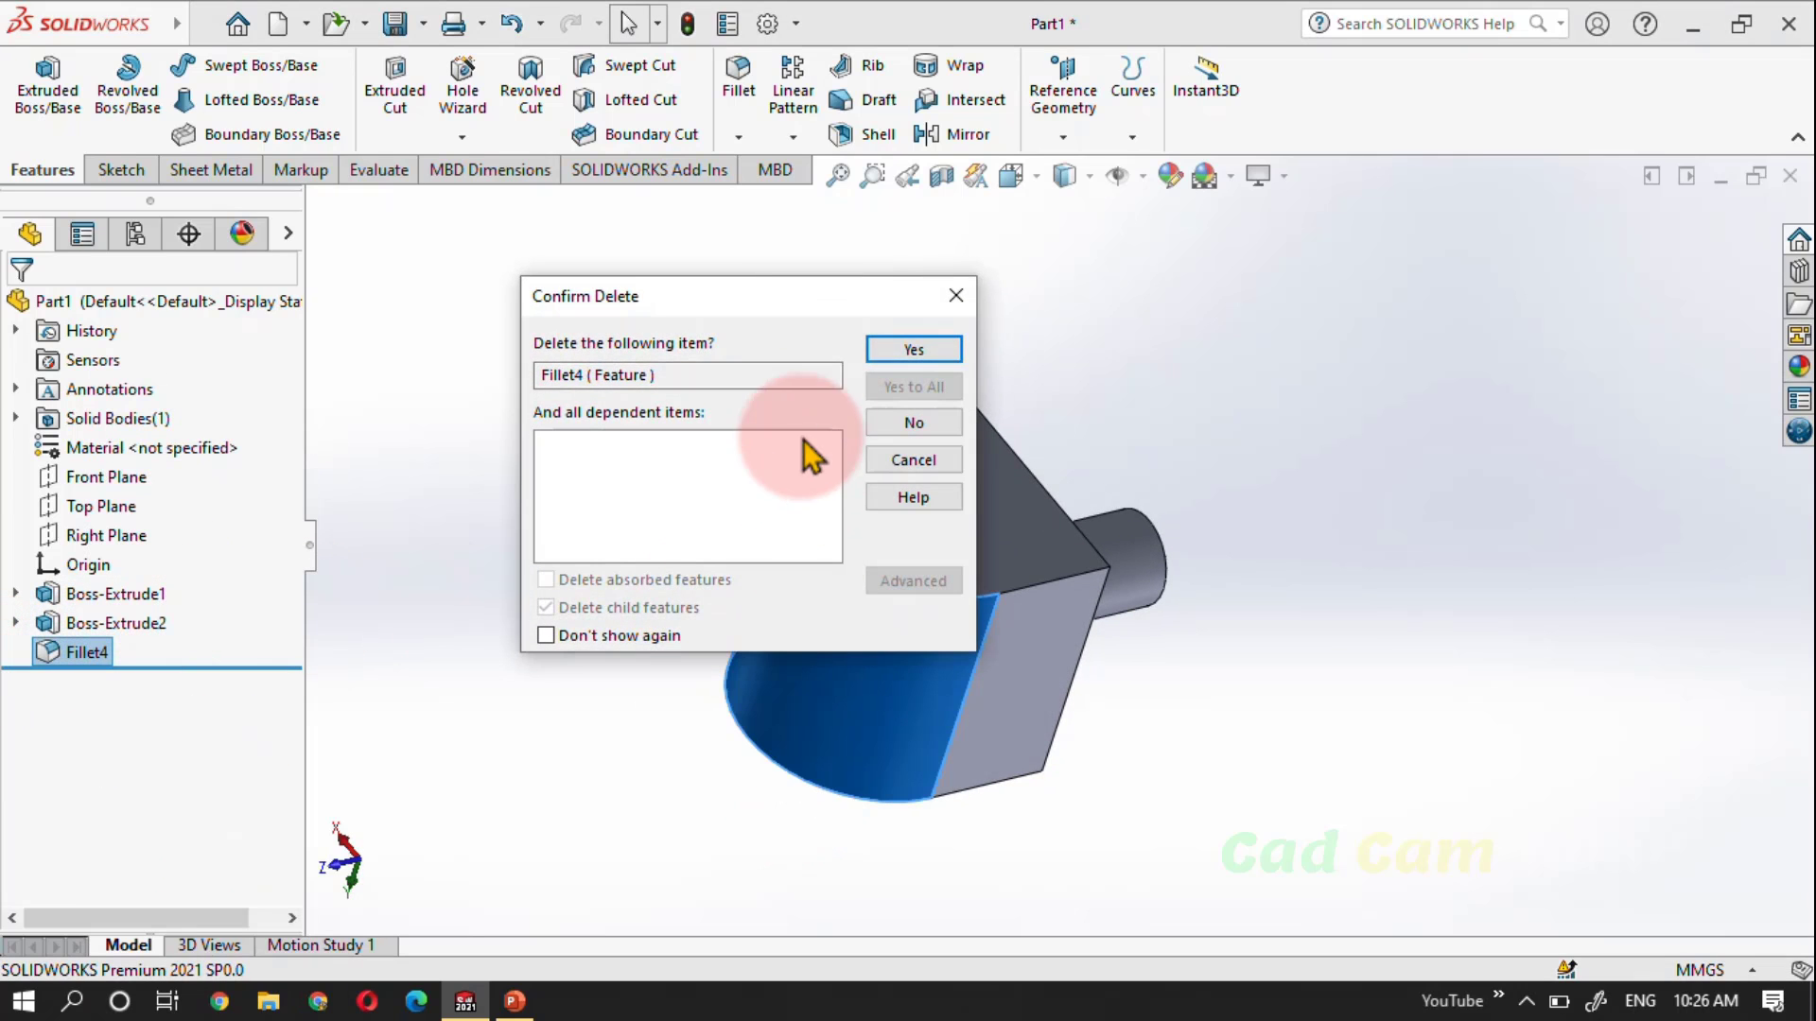
{"action": "left_click", "coordinate": [903, 352]}
Start a constant size fillet and select one edge of the cube, away from the cylinder
{"action": "middle_click_drag", "start_coordinate": [710, 608], "coordinate": [806, 571]}
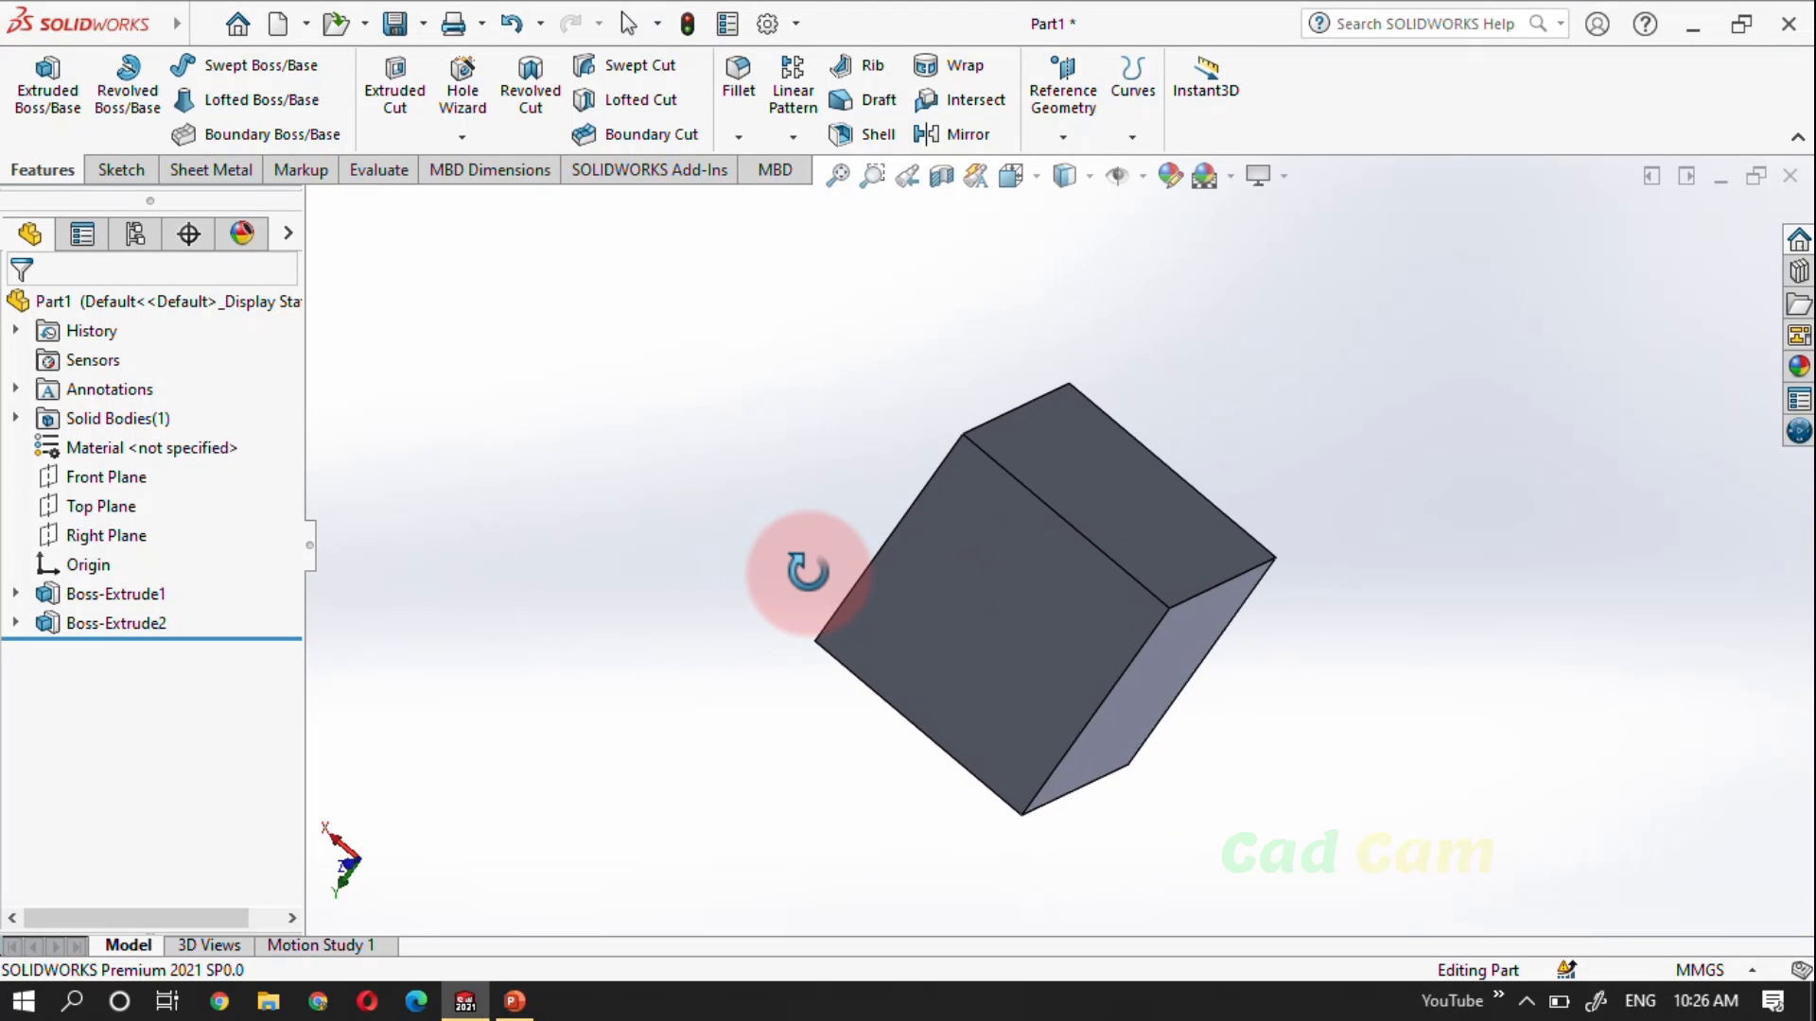
{"action": "middle_click_drag", "start_coordinate": [467, 615], "coordinate": [833, 487]}
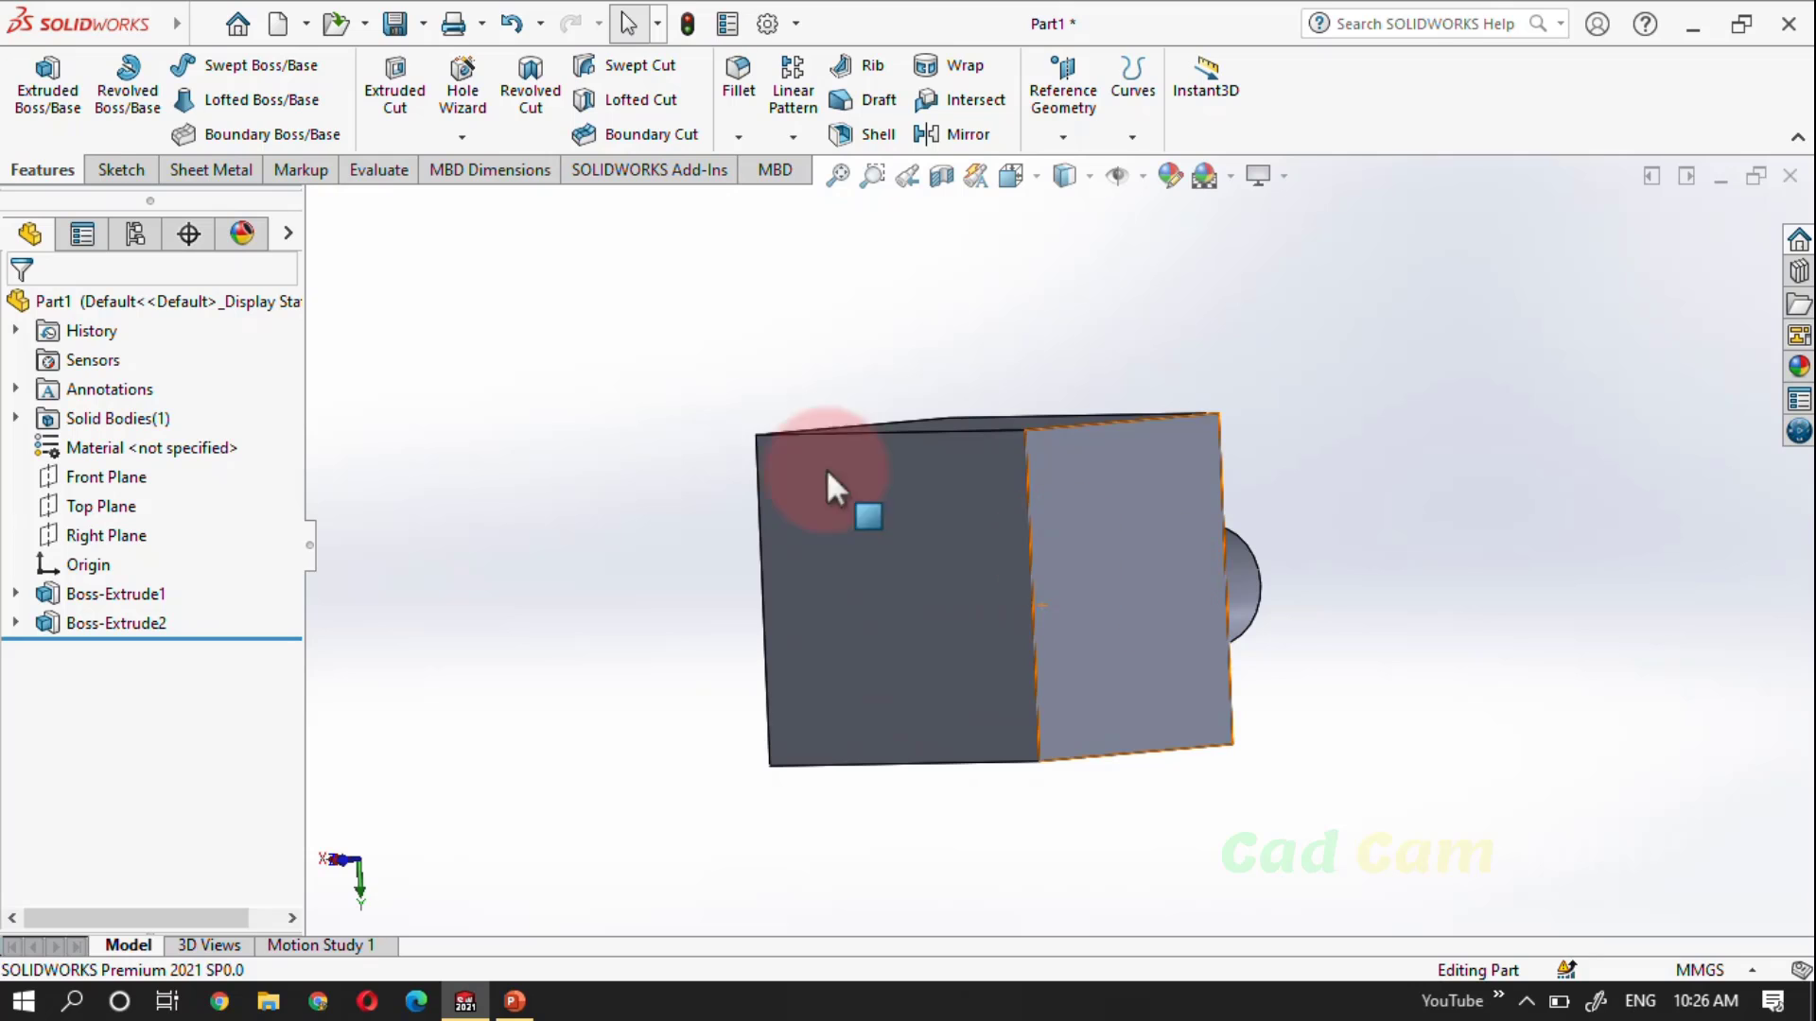
{"action": "left_click", "coordinate": [738, 90]}
{"action": "middle_click_drag", "start_coordinate": [393, 486], "coordinate": [415, 470]}
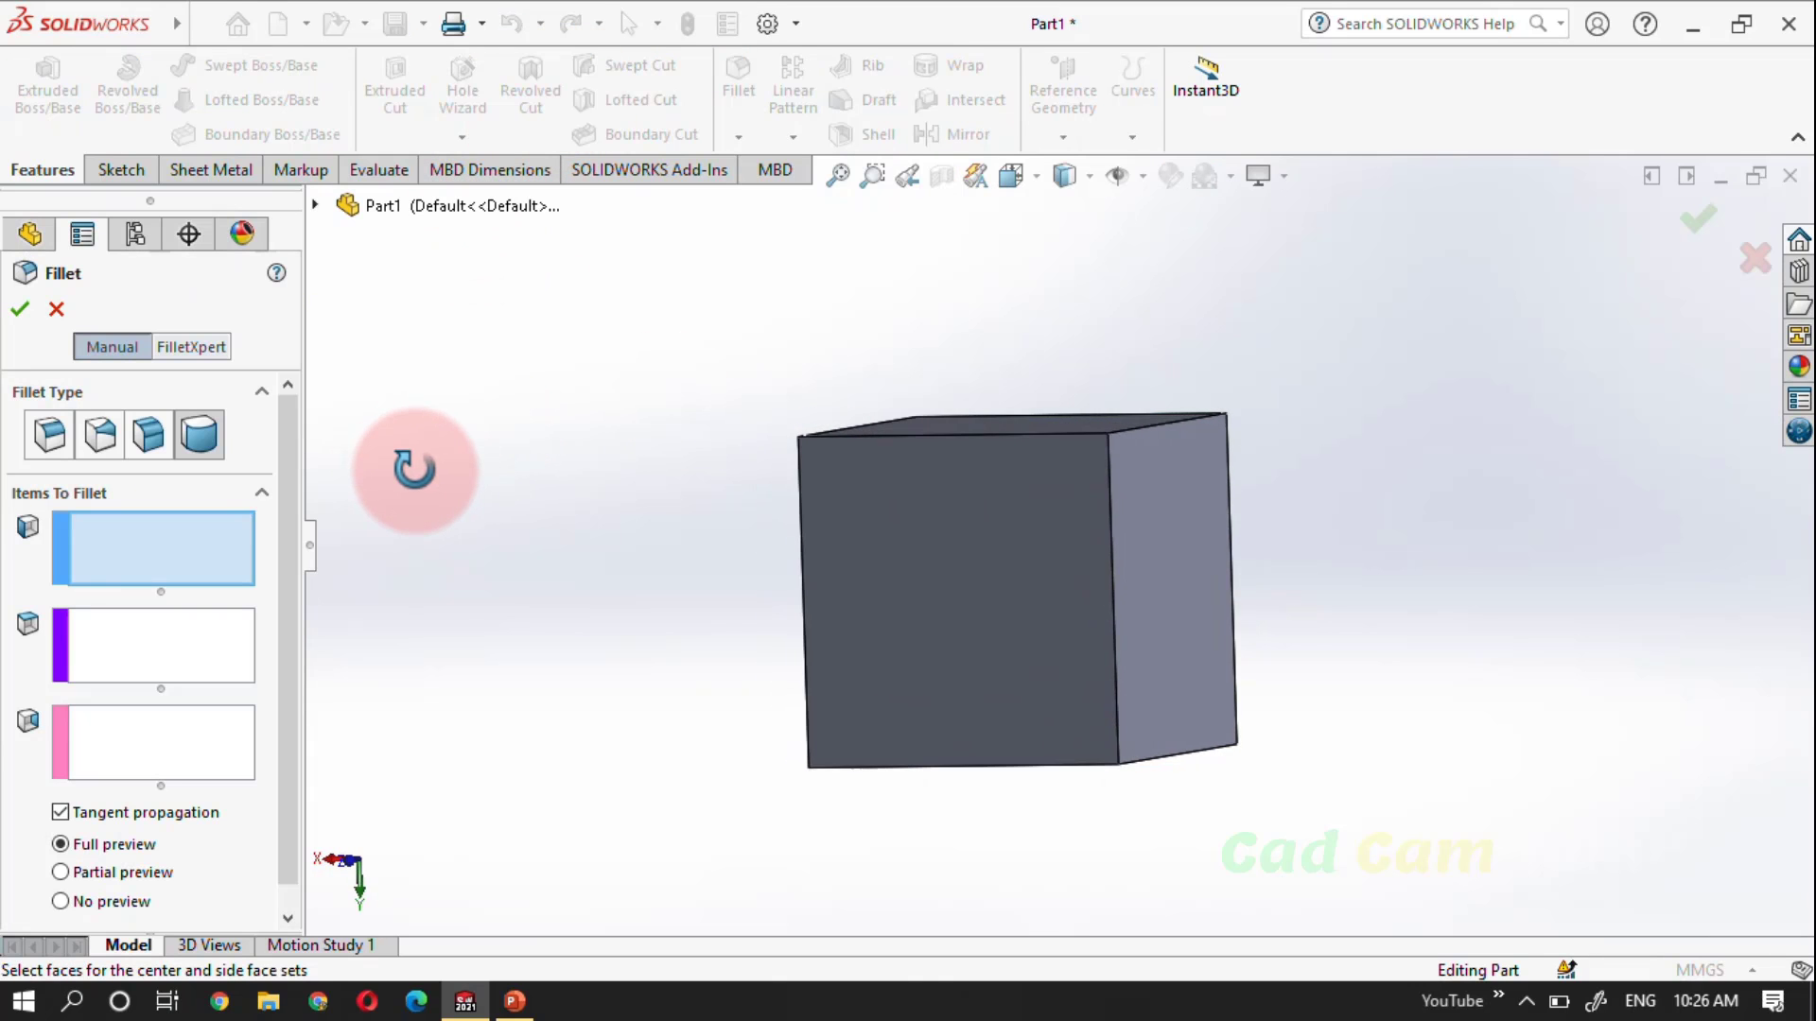
{"action": "middle_click_drag", "start_coordinate": [1349, 519], "coordinate": [1329, 539], "text": "ctrl"}
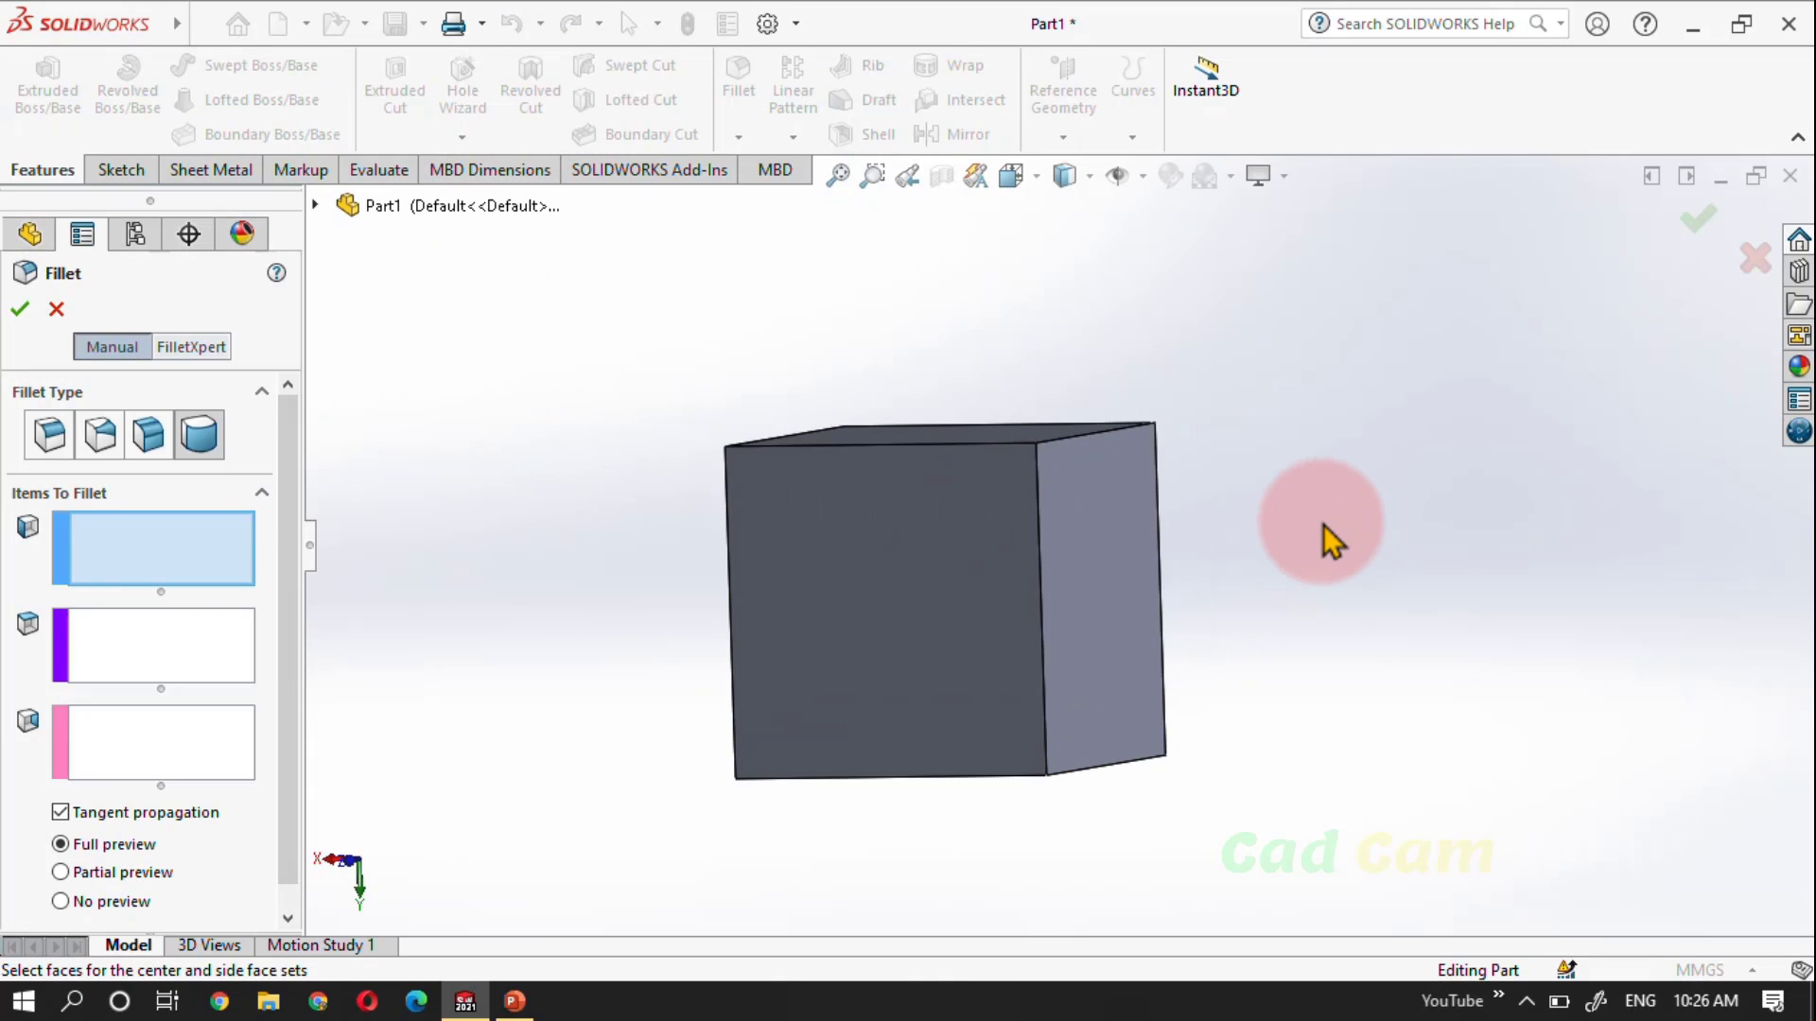
{"action": "scroll", "coordinate": [1332, 539], "scroll_direction": "down", "scroll_amount": 2}
{"action": "left_click", "coordinate": [48, 433]}
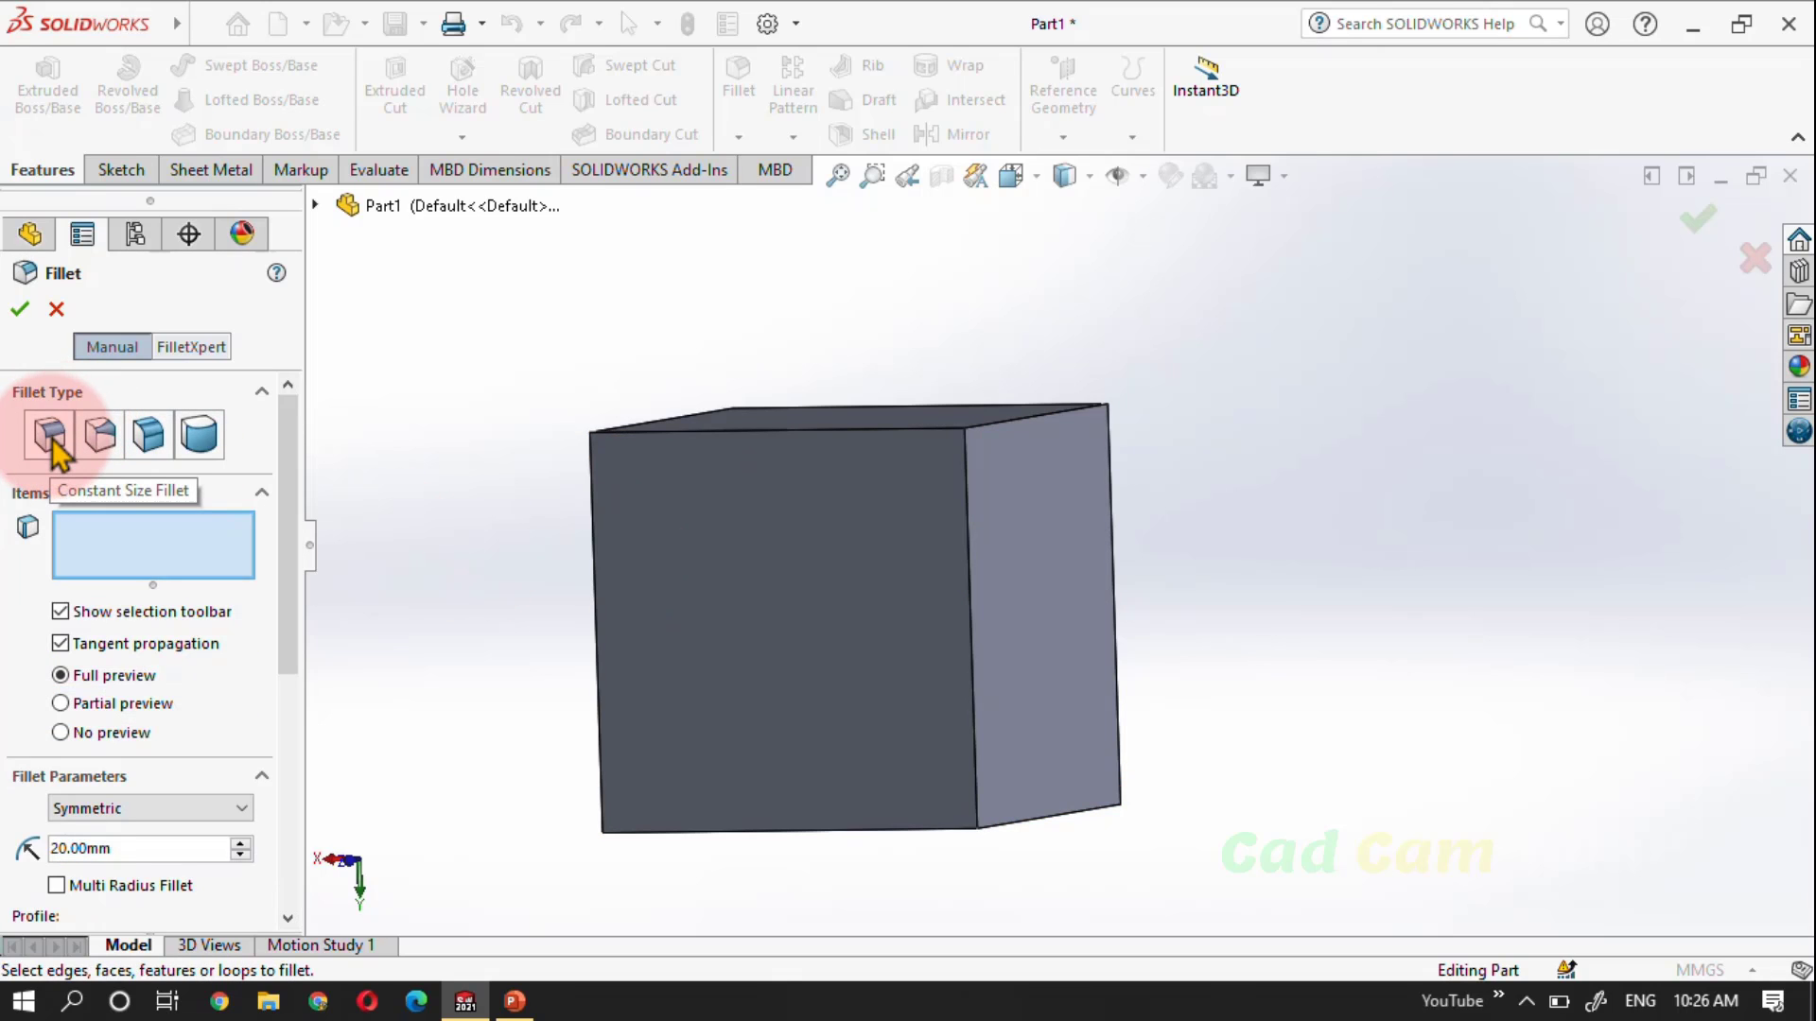
{"action": "middle_click_drag", "start_coordinate": [422, 495], "coordinate": [612, 419]}
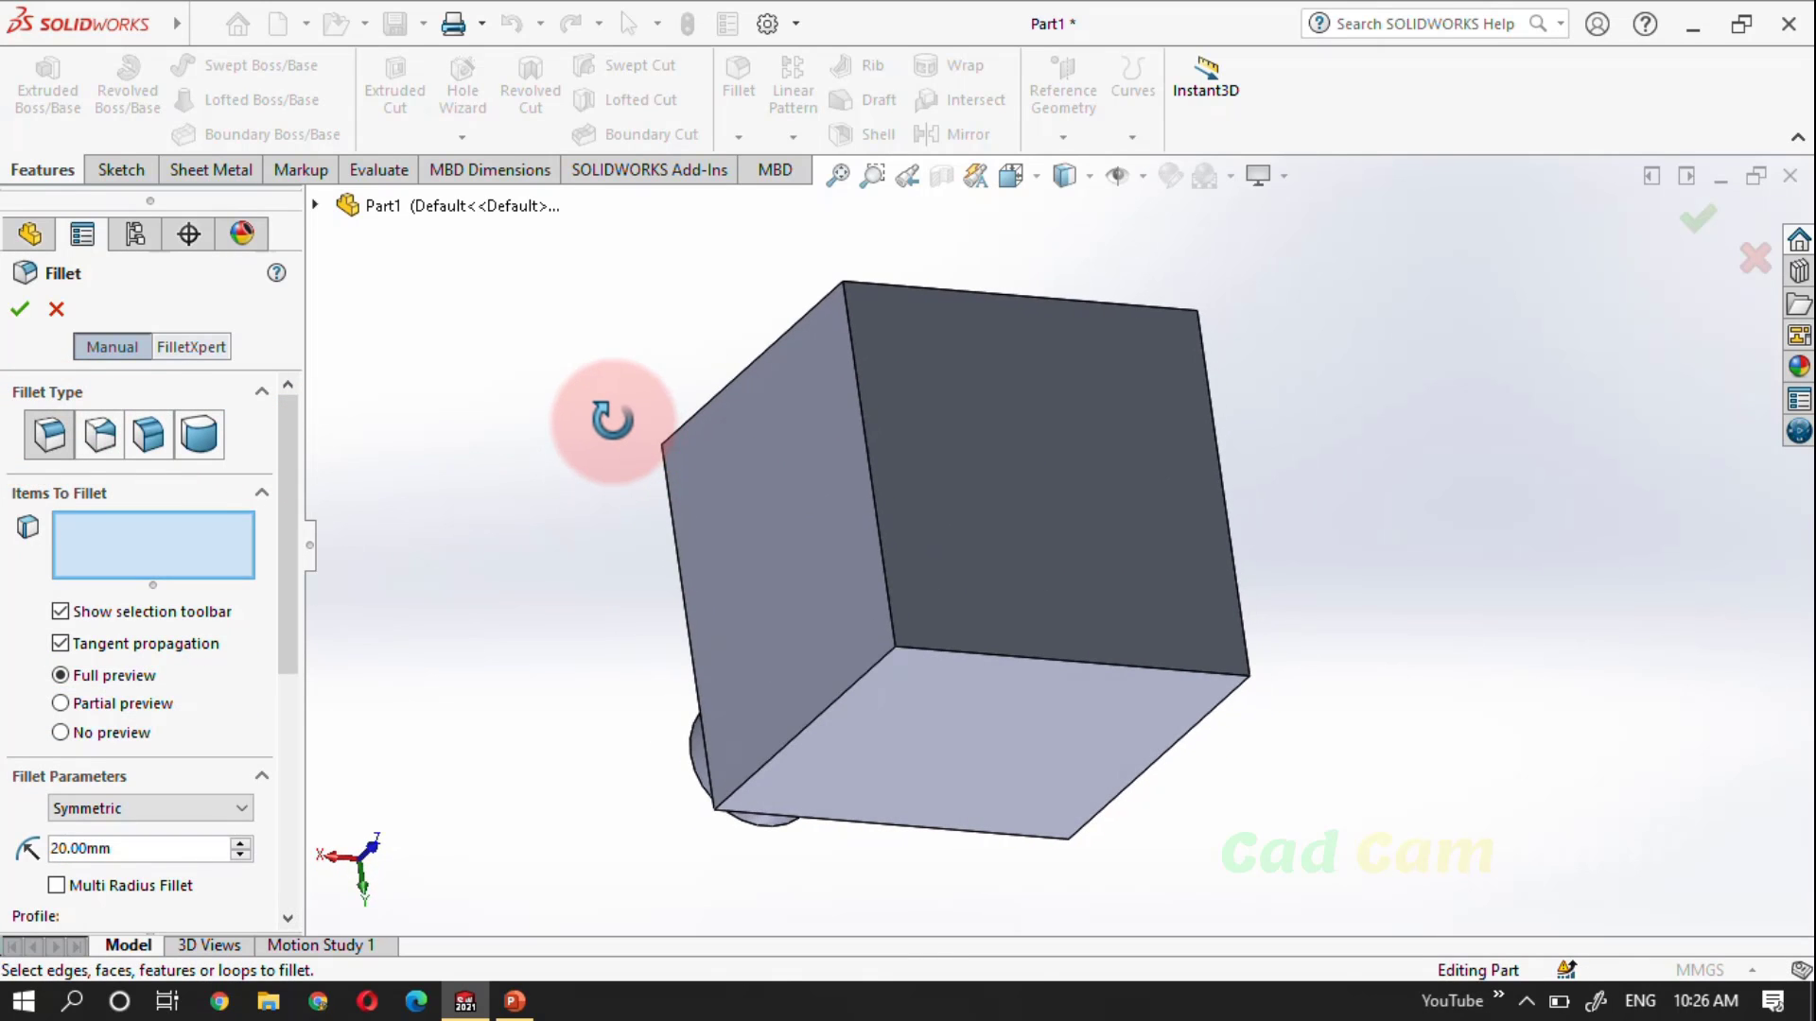
{"action": "left_click", "coordinate": [867, 480]}
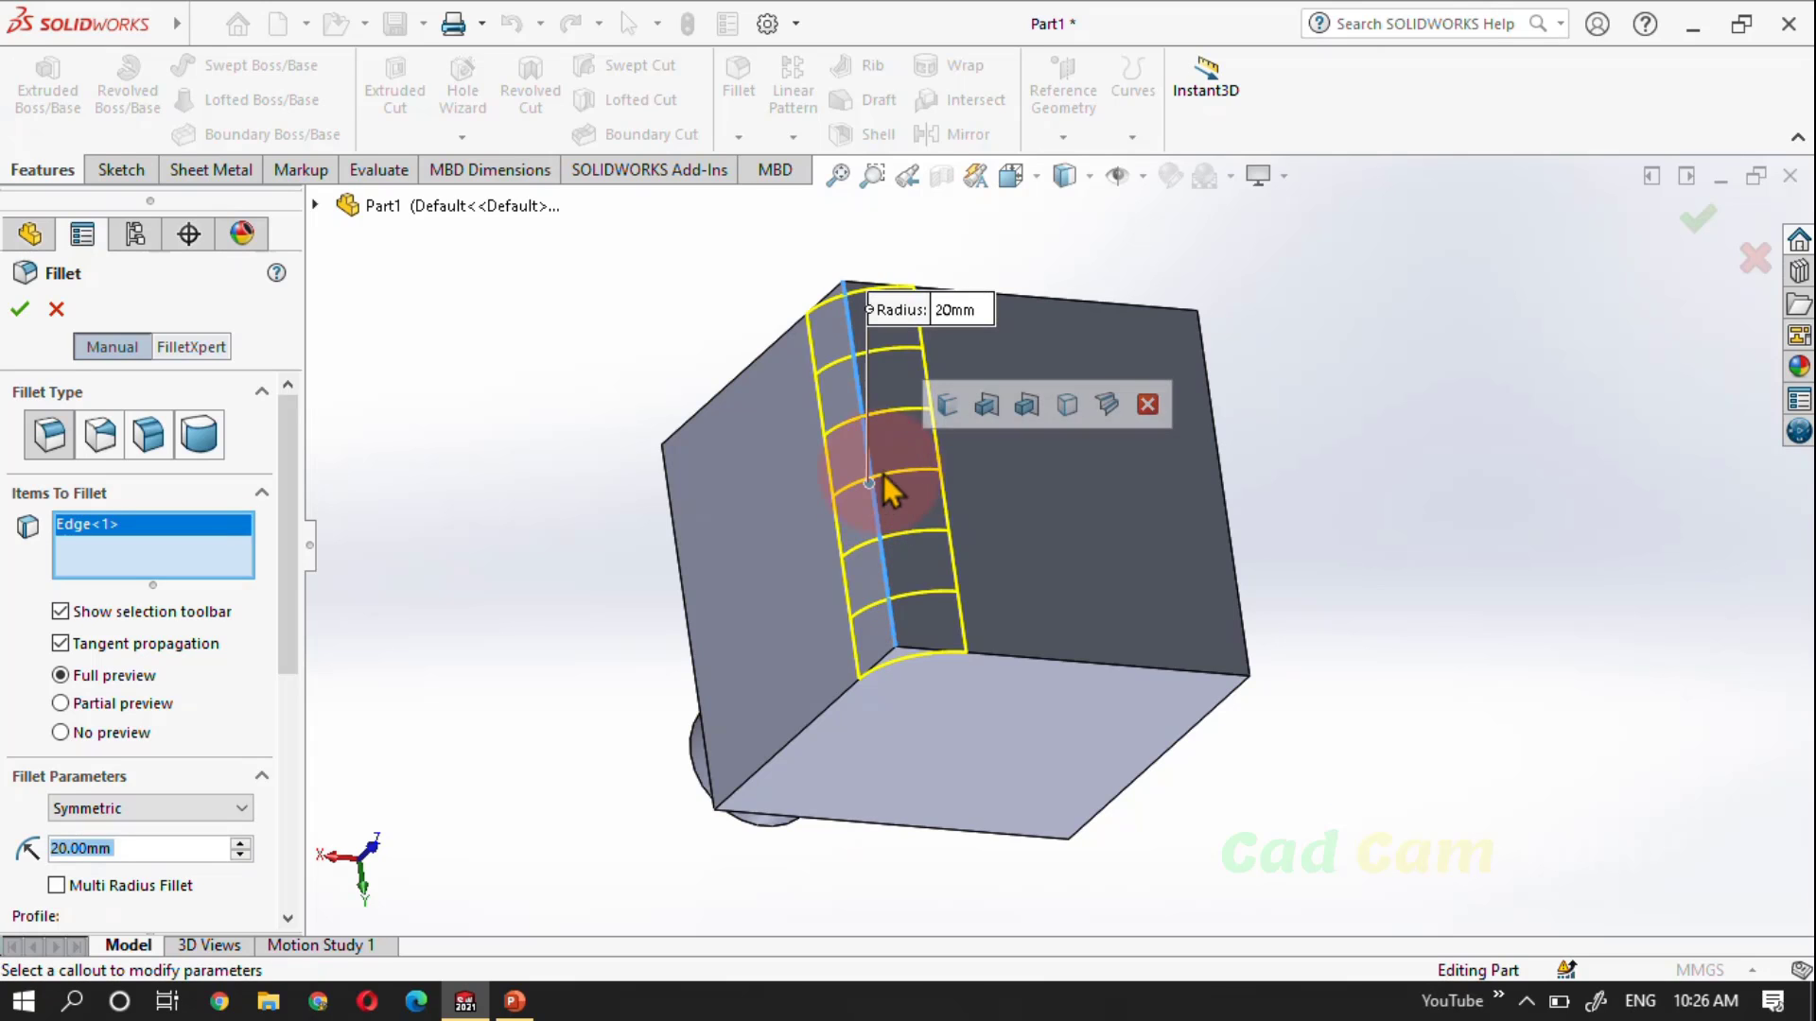
Extend the fillet selection to all the cube's outer edges and the cylinder's end edge, leaving out the edge where they meet
{"action": "left_click", "coordinate": [987, 405]}
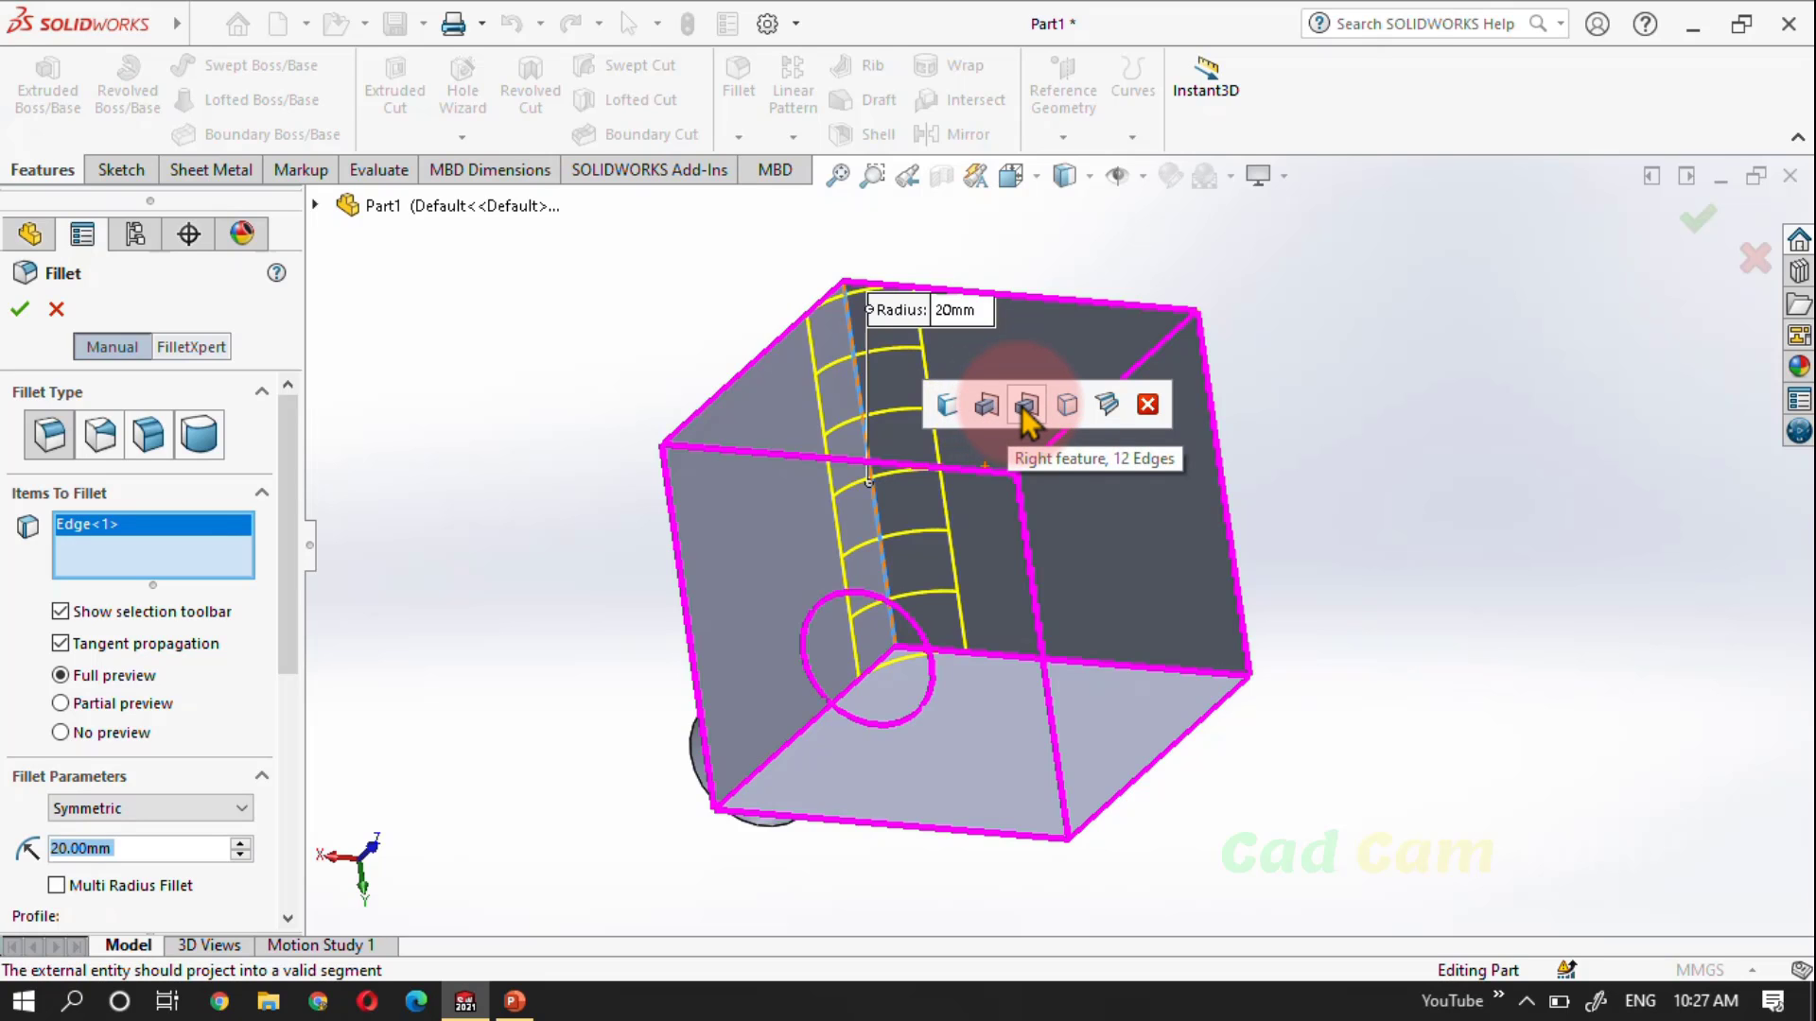
{"action": "middle_click_drag", "start_coordinate": [1026, 423], "coordinate": [740, 605]}
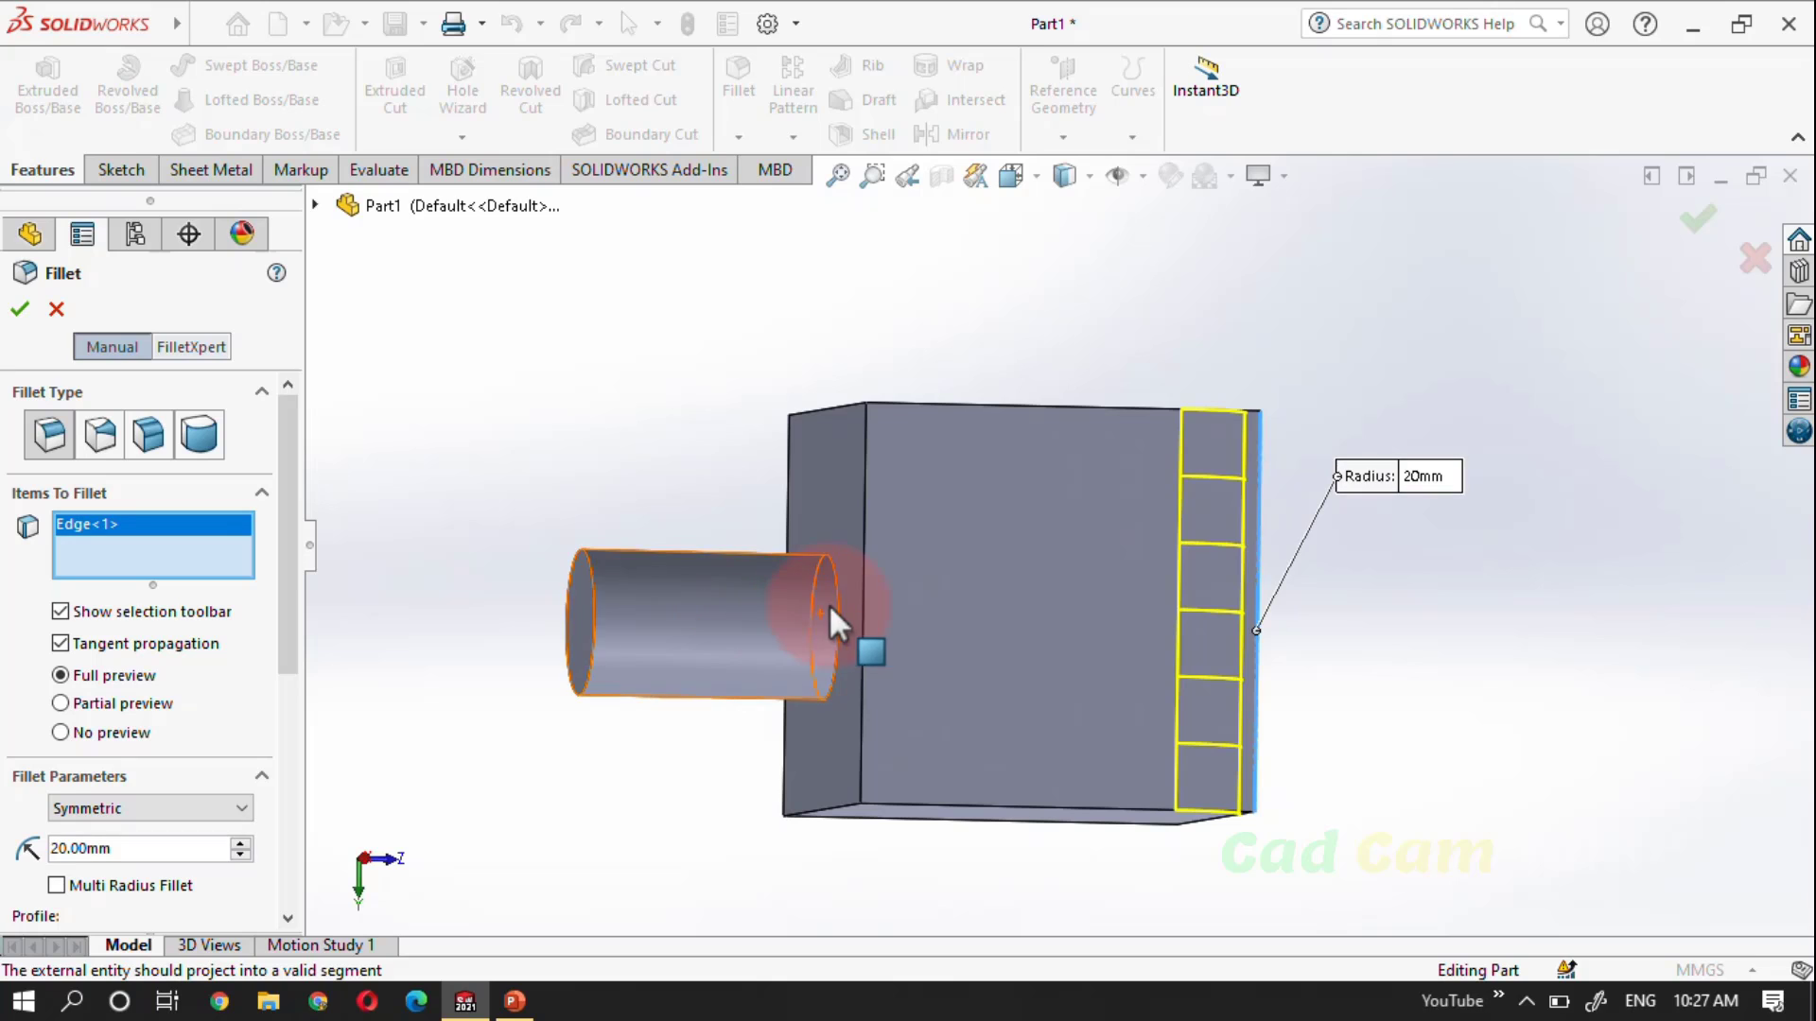
{"action": "left_click", "coordinate": [1258, 526]}
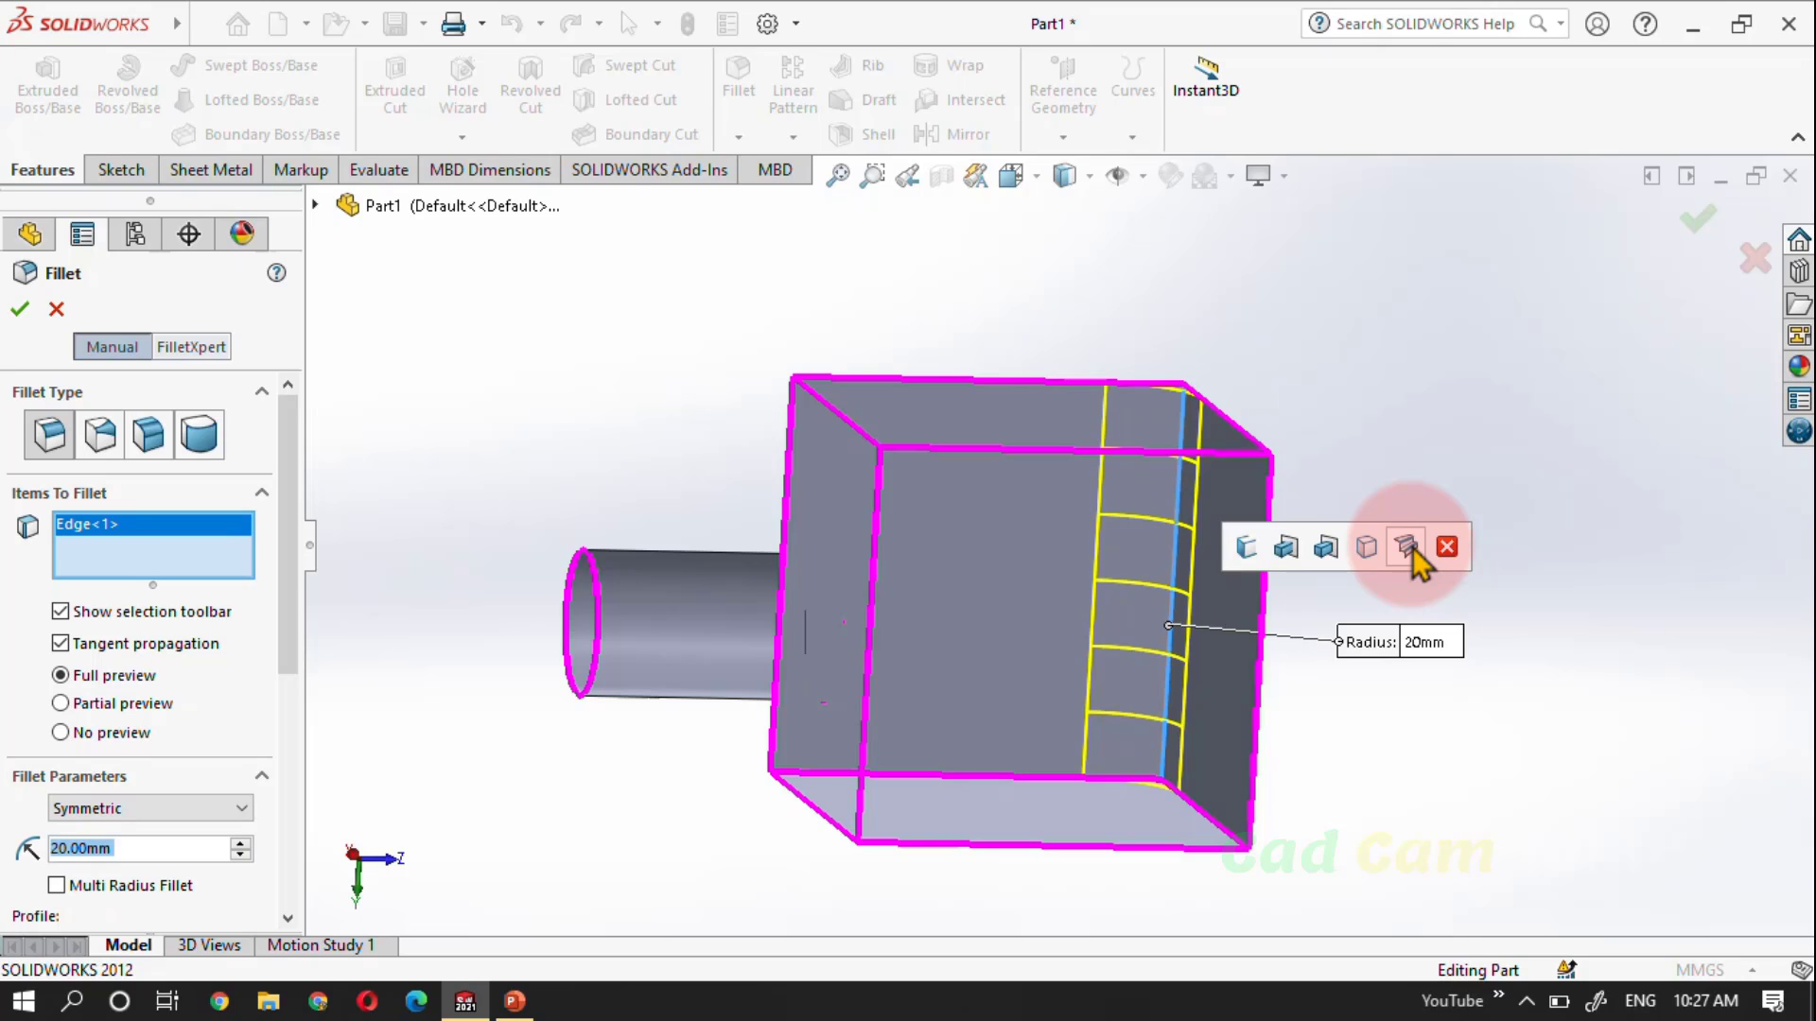
{"action": "left_click", "coordinate": [1409, 549]}
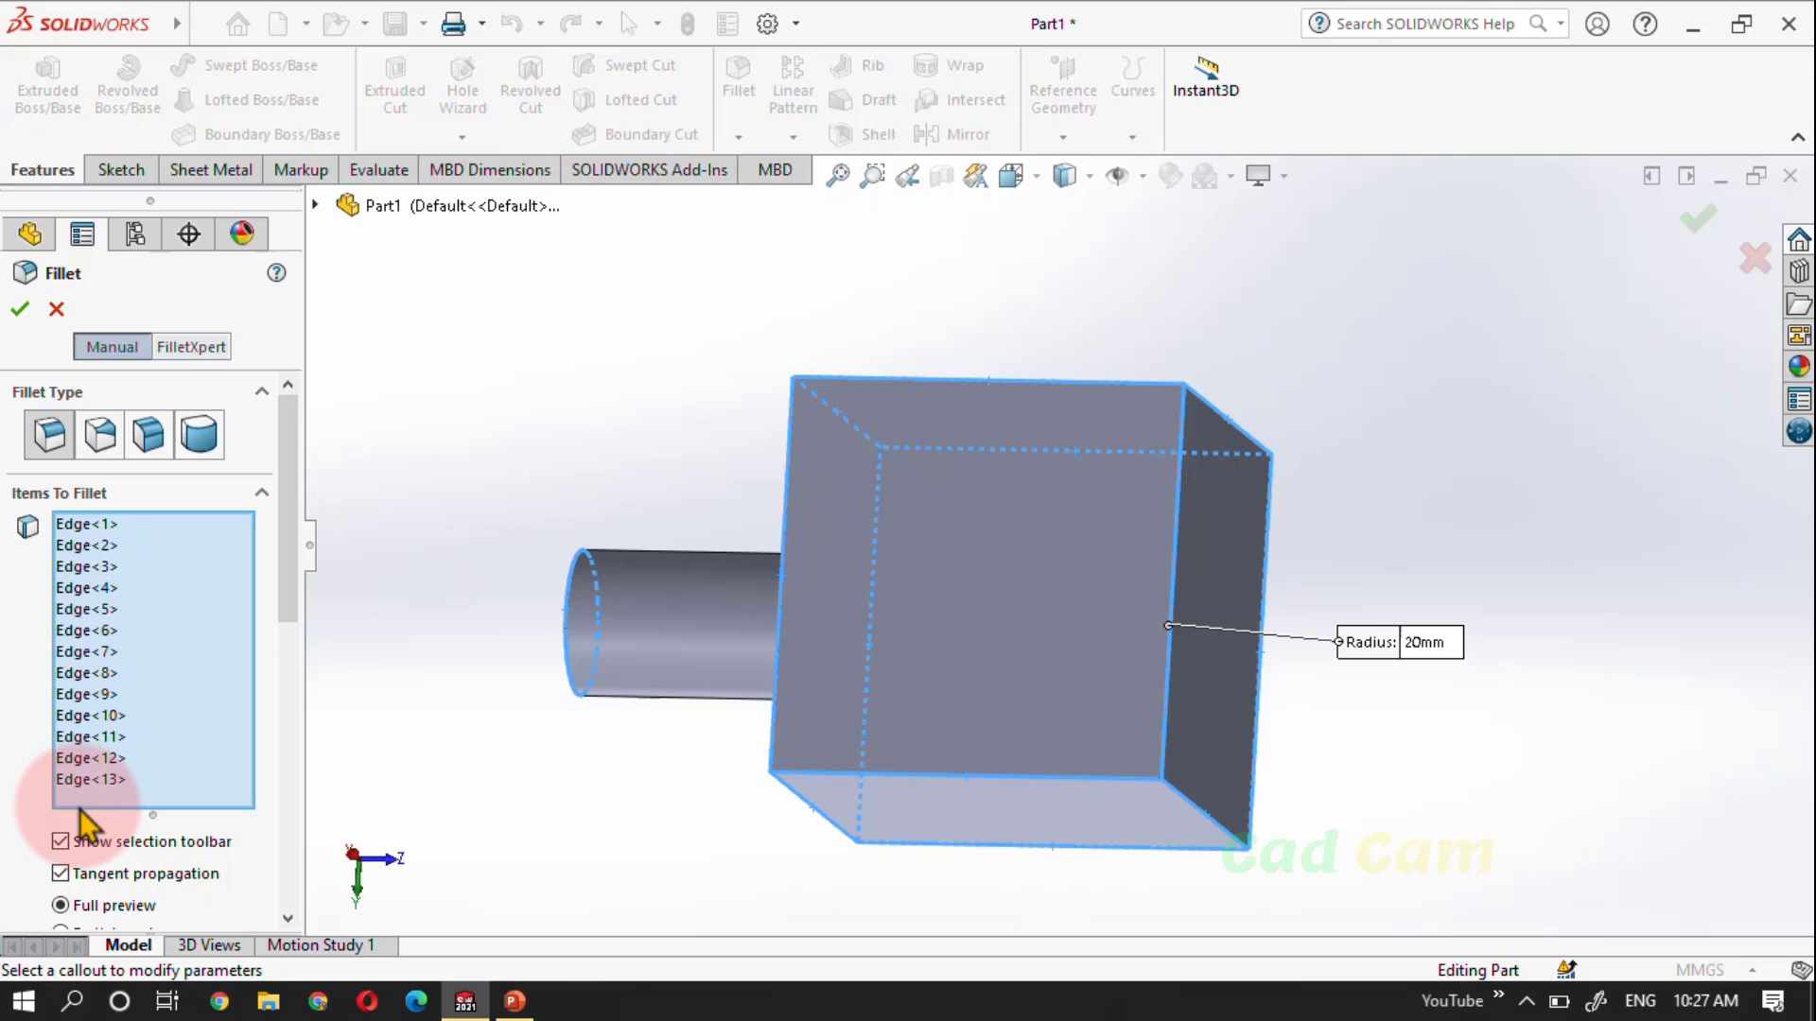
Try a 10 mm and a 20 mm radius for the fillet on all selected edges
{"action": "left_click", "coordinate": [1433, 643]}
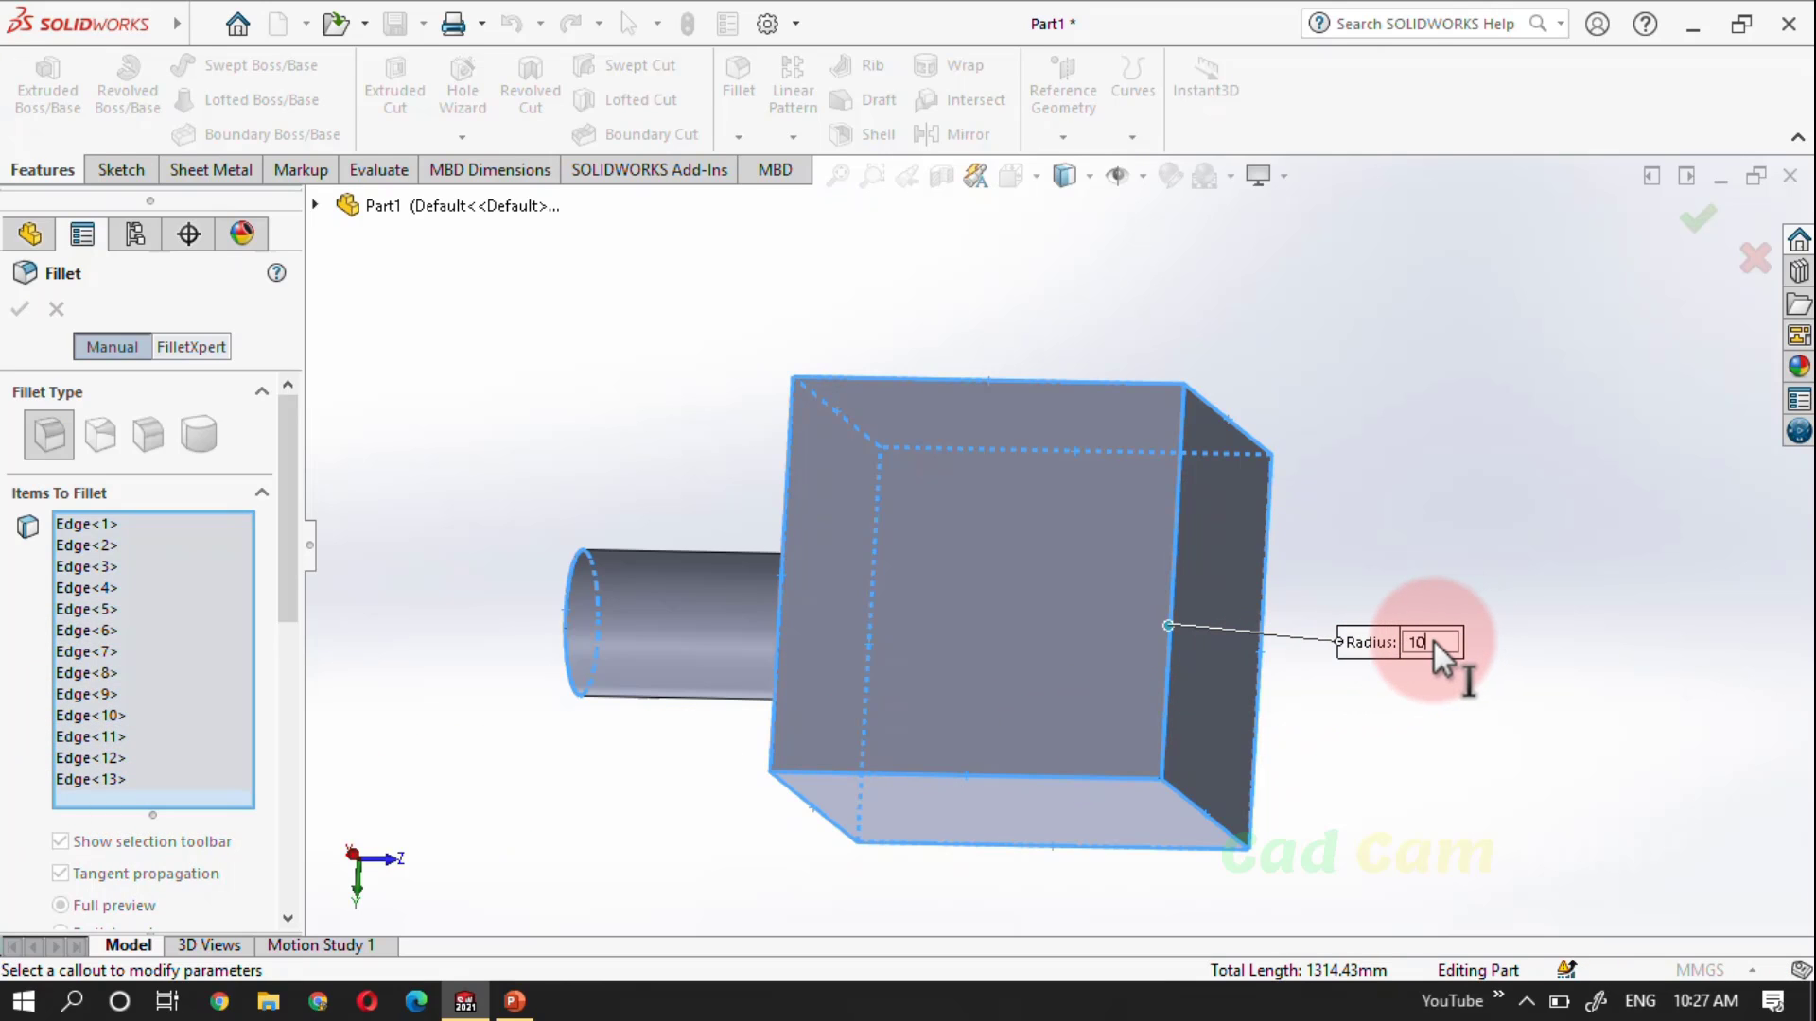
{"action": "key", "text": "Return"}
{"action": "middle_click_drag", "start_coordinate": [502, 555], "coordinate": [1143, 831]}
{"action": "double_click", "coordinate": [1104, 727]}
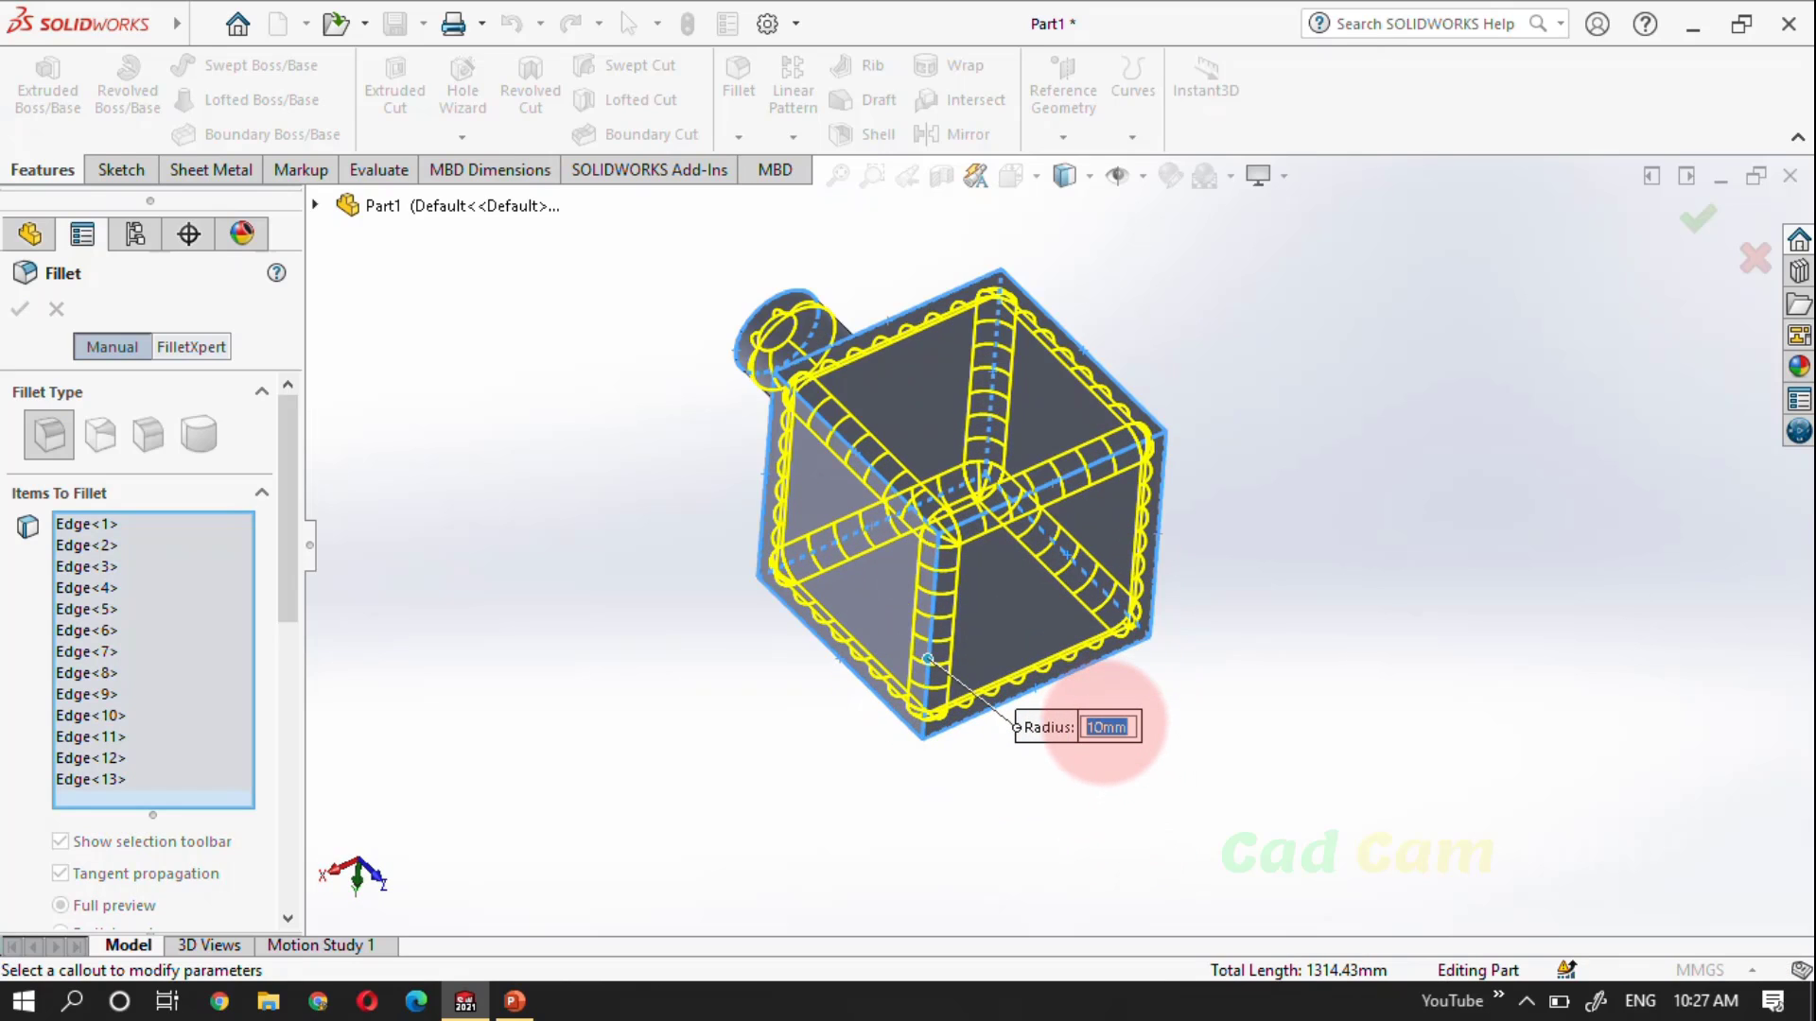
{"action": "type", "text": "20"}
{"action": "key", "text": "Return"}
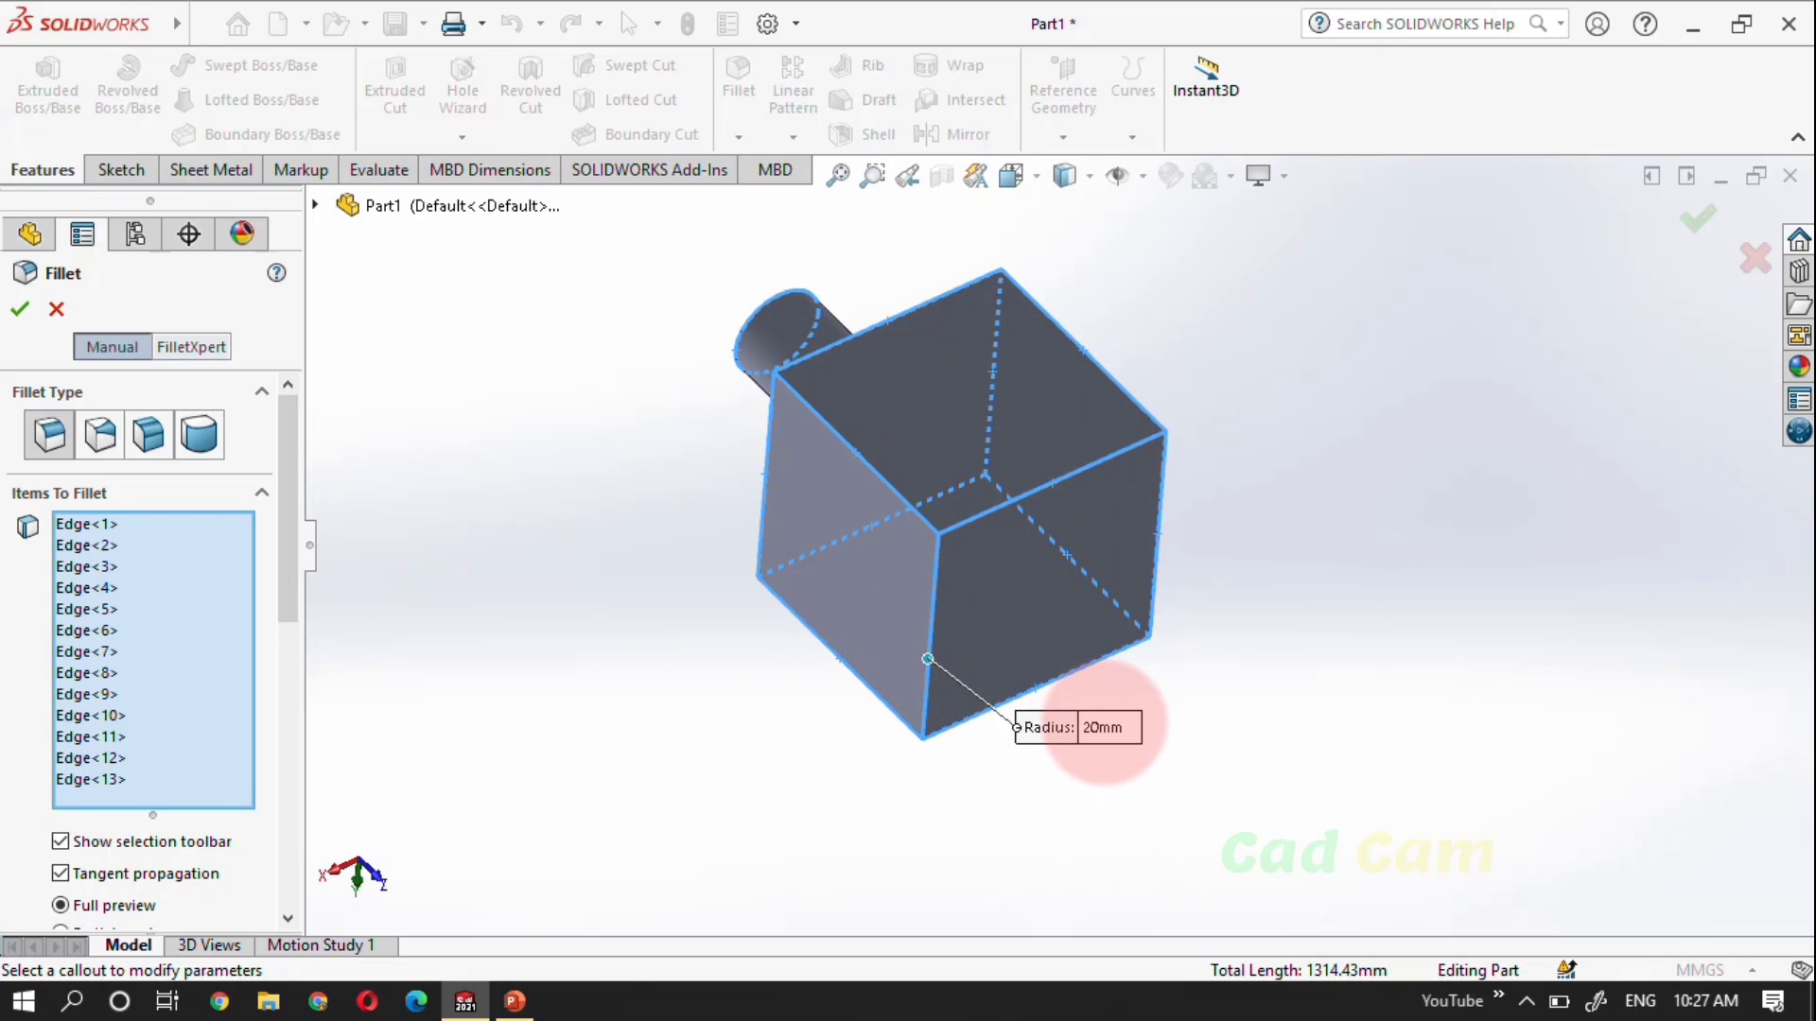
Set the fillet radius of the selected edges to 15 mm
{"action": "middle_click_drag", "start_coordinate": [778, 718], "coordinate": [835, 768]}
{"action": "left_click", "coordinate": [1103, 800]}
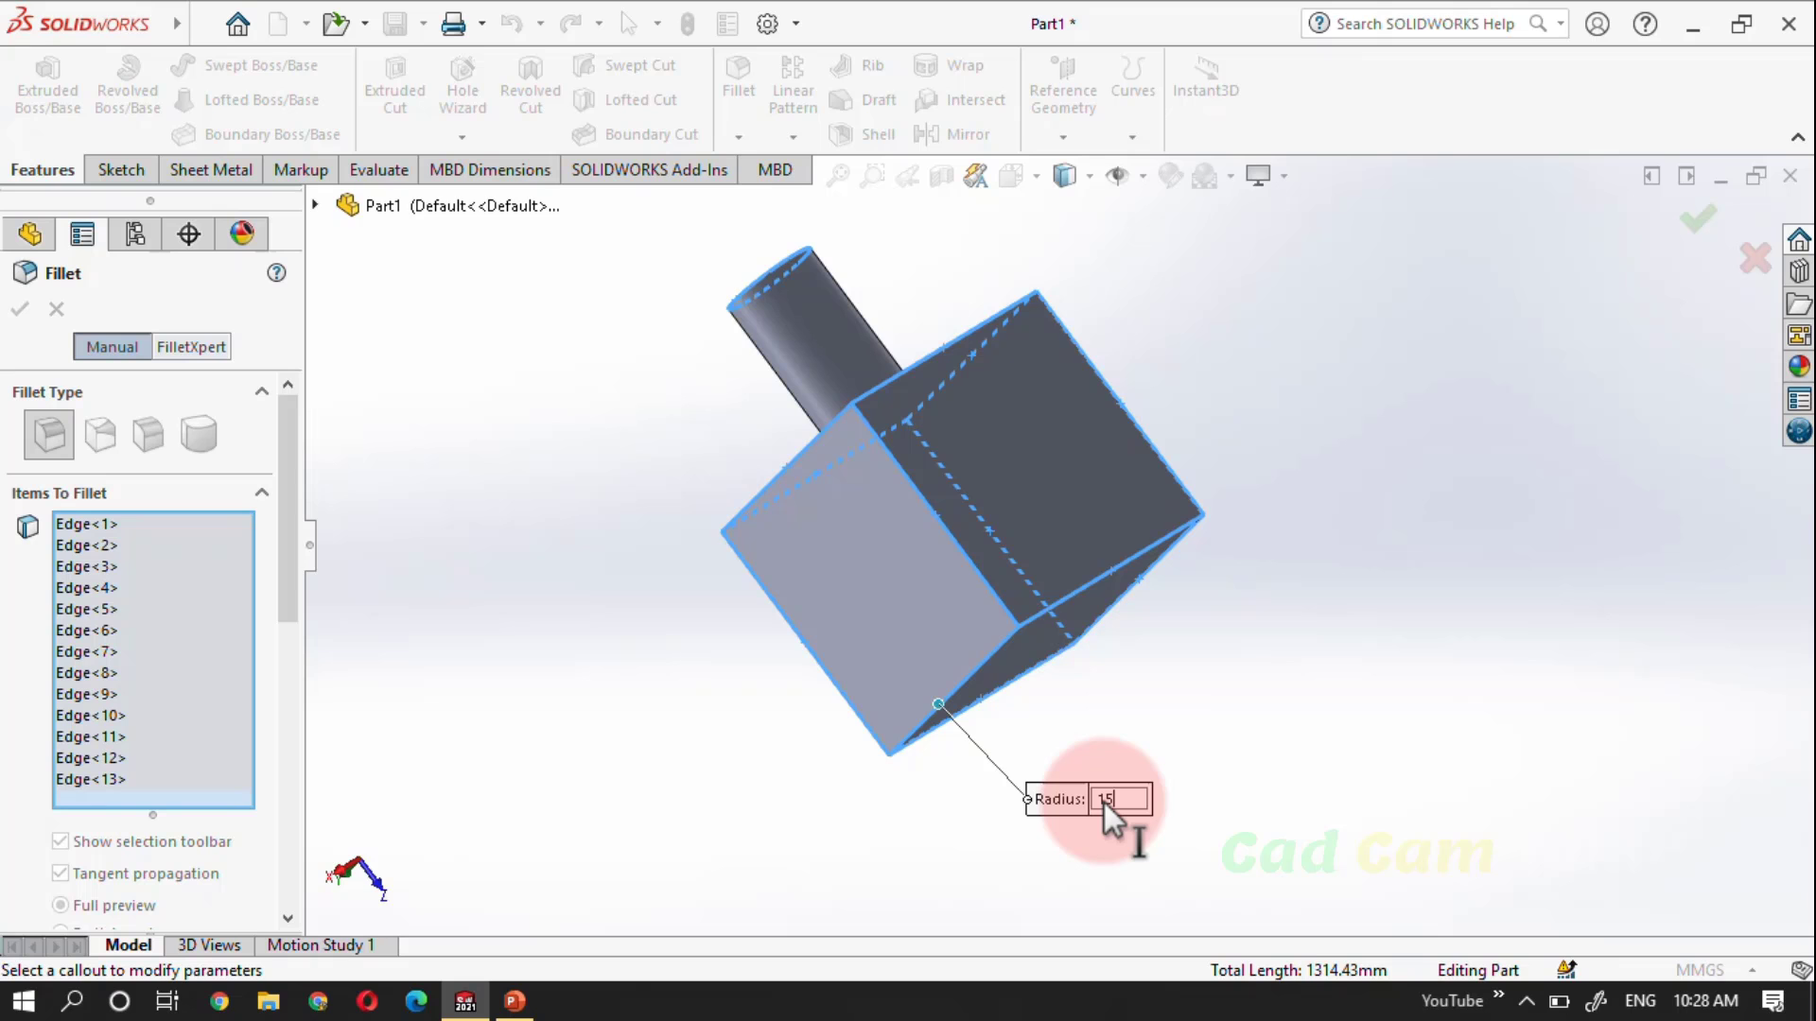
{"action": "key", "text": "Return"}
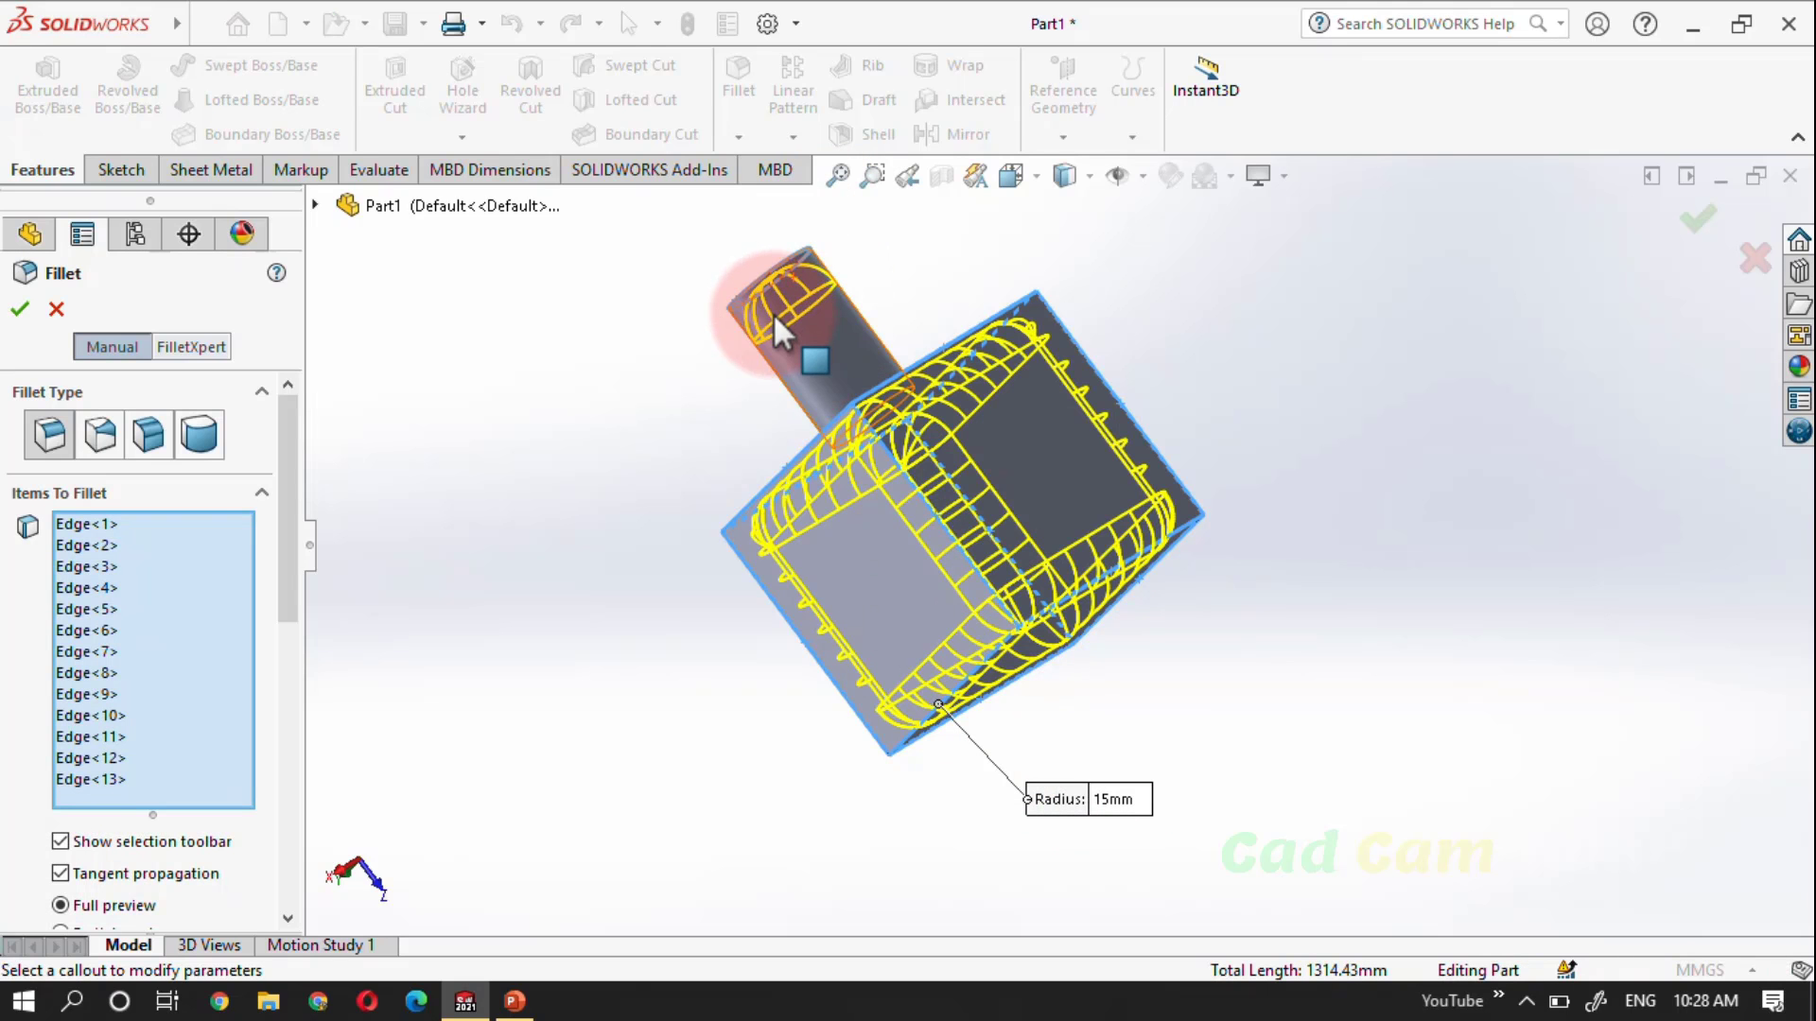
{"action": "middle_click_drag", "start_coordinate": [880, 441], "coordinate": [887, 551]}
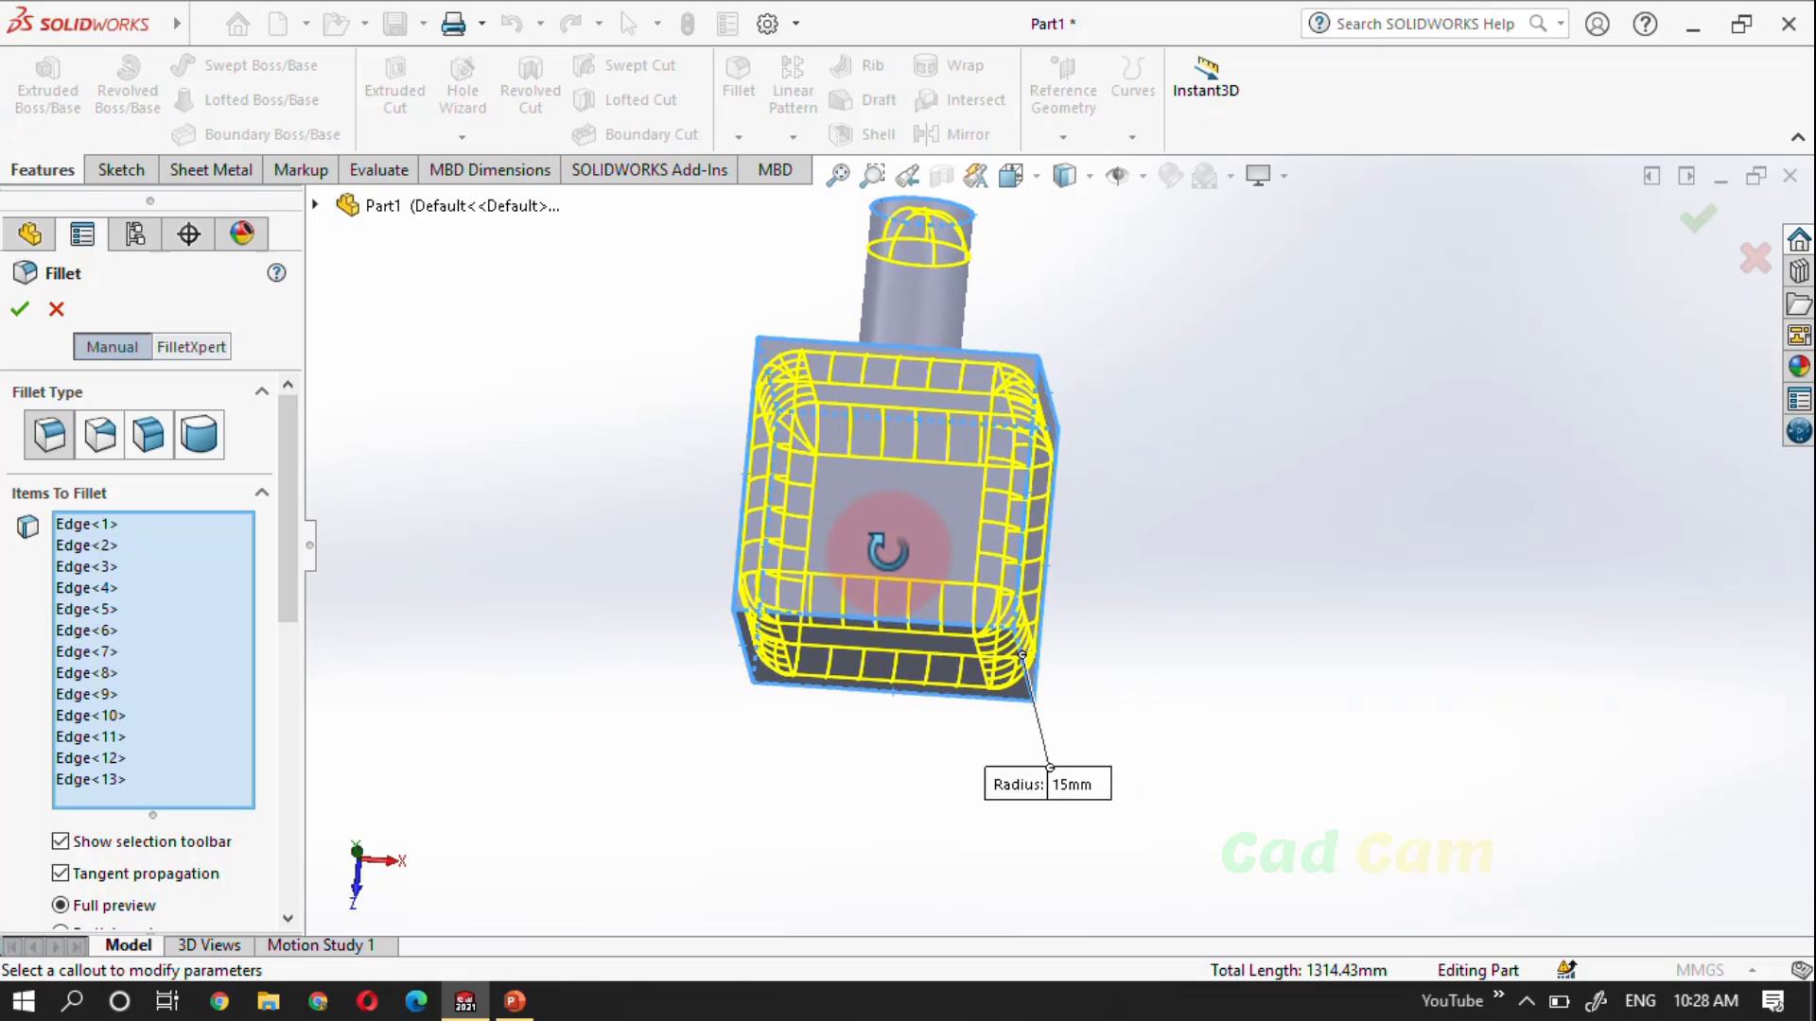
Enable Multi Radius Fillet so that each selected edge gets its own radius value
{"action": "left_click_drag", "start_coordinate": [292, 519], "coordinate": [284, 710]}
{"action": "middle_click_drag", "start_coordinate": [662, 624], "coordinate": [983, 445]}
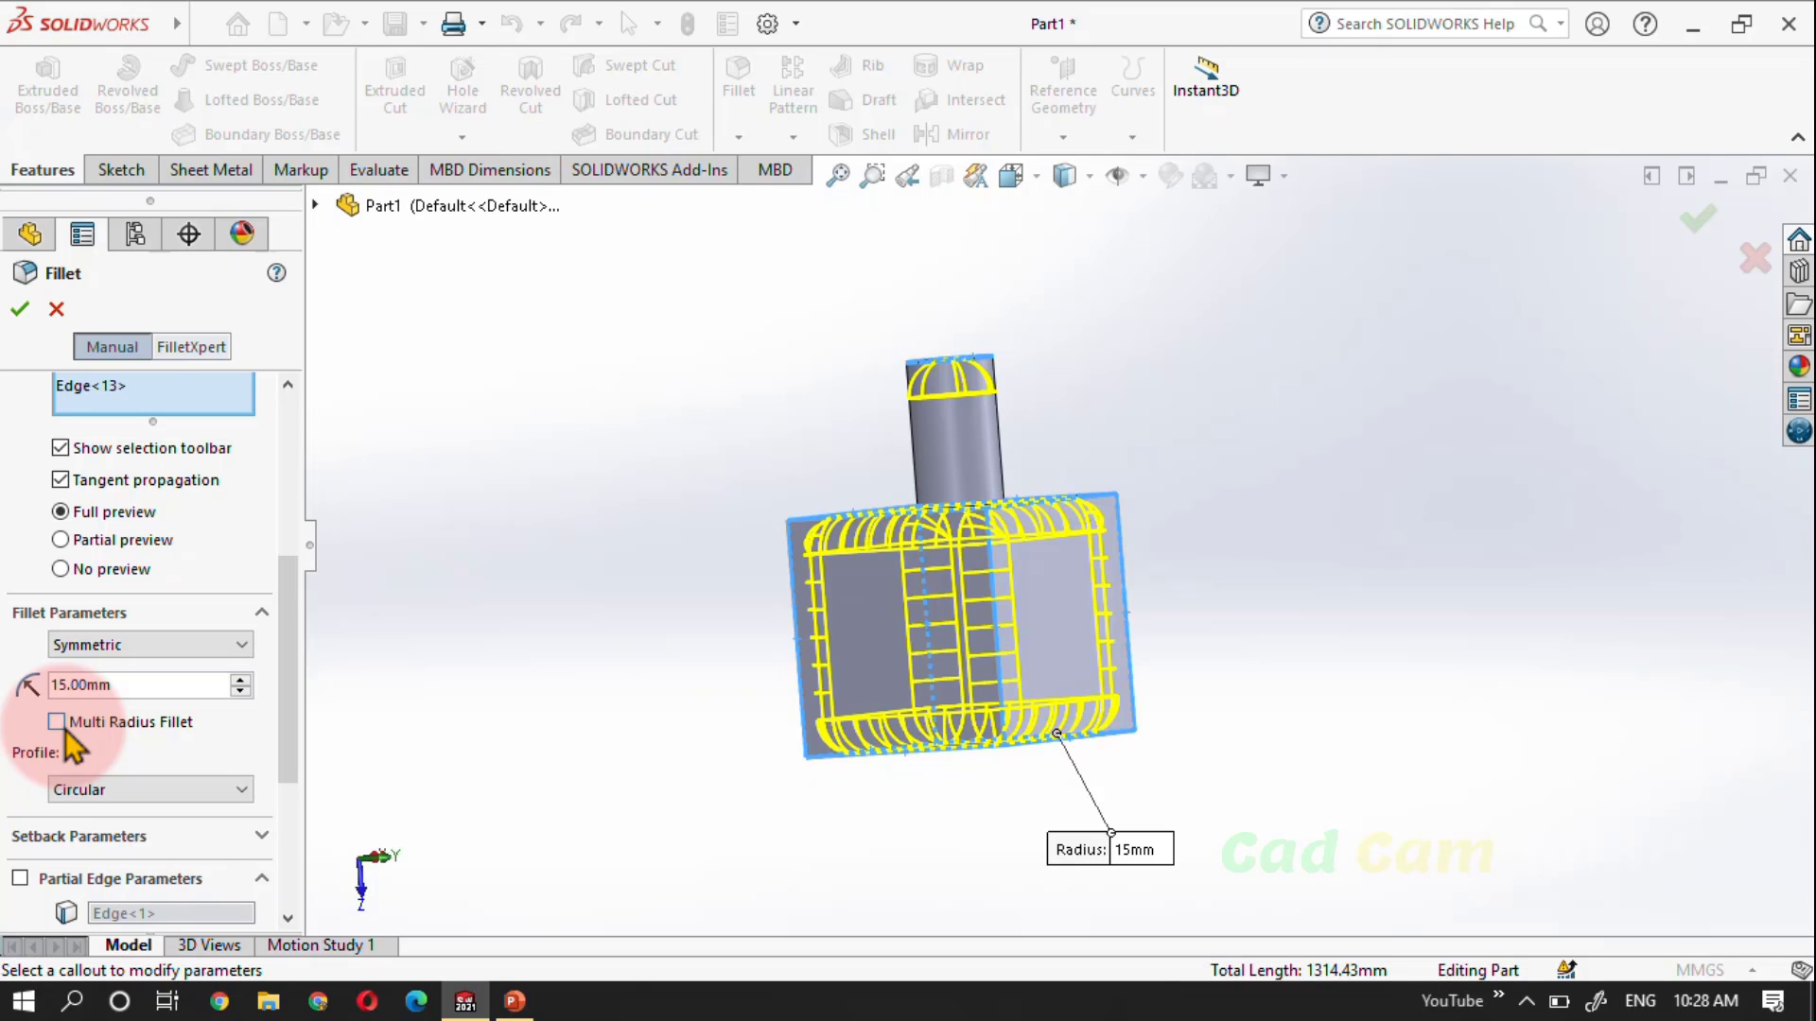
{"action": "middle_click_drag", "start_coordinate": [1479, 445], "coordinate": [976, 498]}
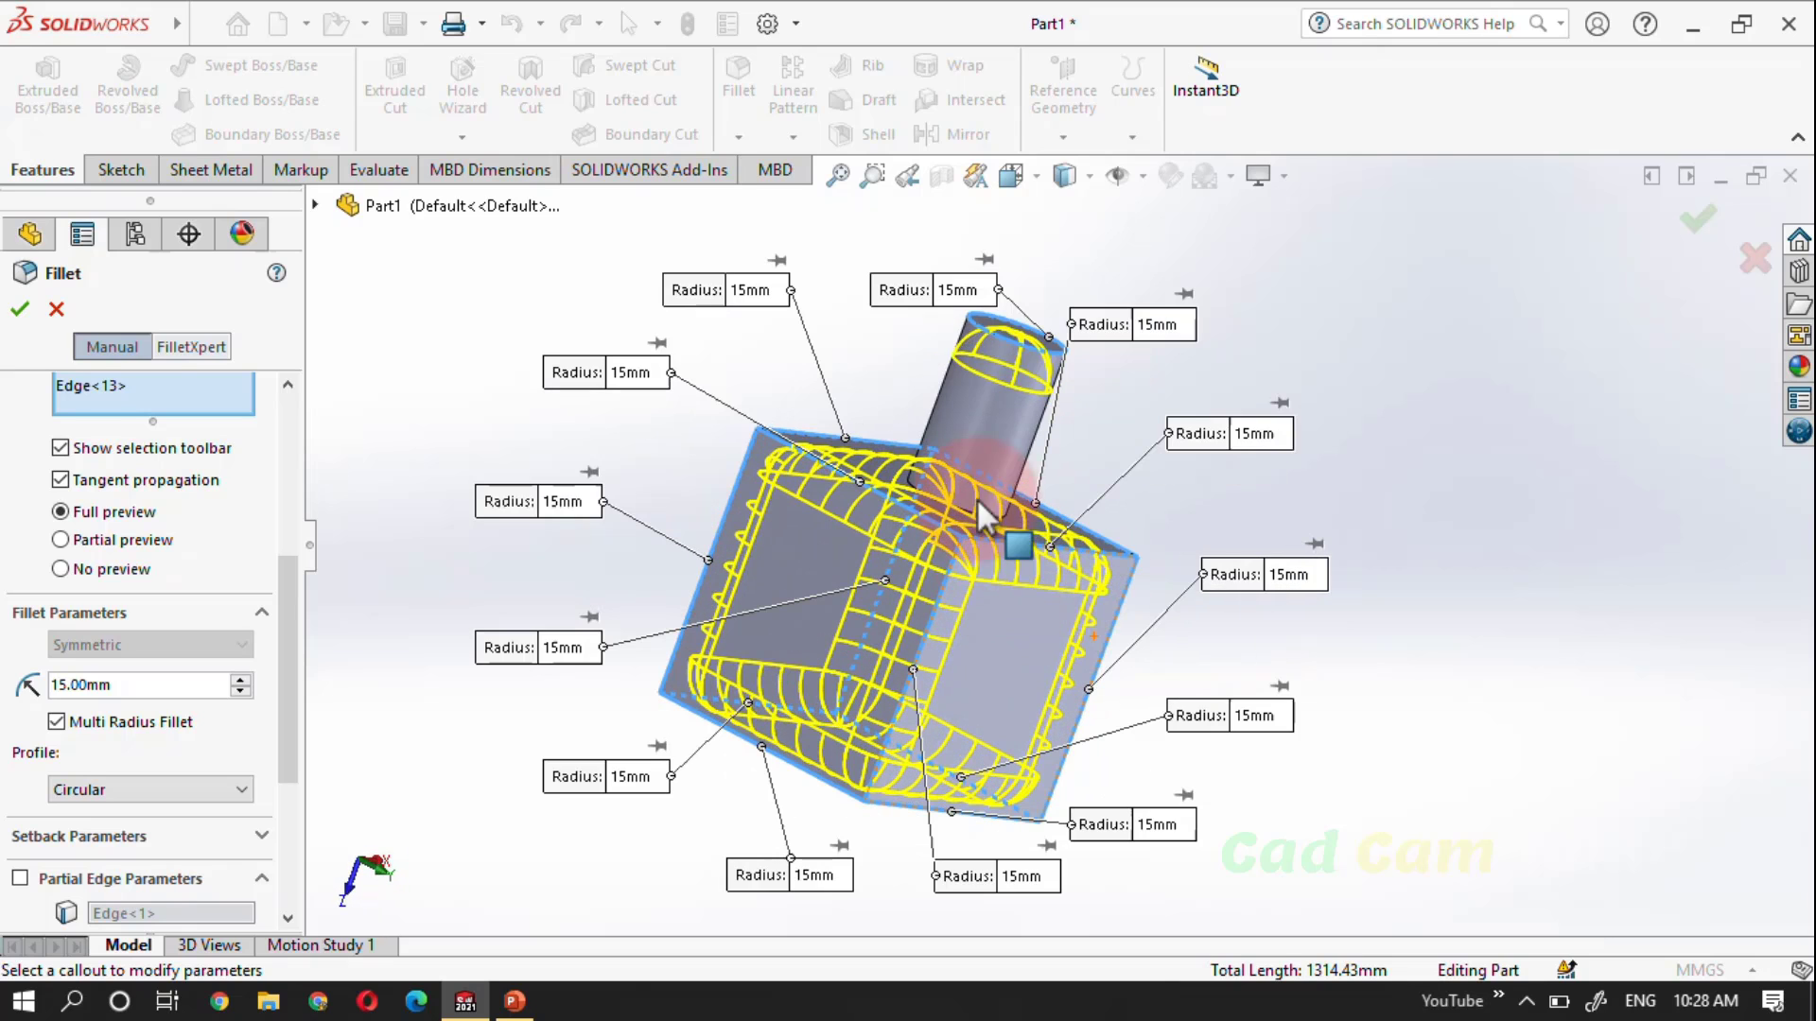
Set the radius of the cylinder's end edge to 5 mm and accept the multi-radius fillet
{"action": "left_click", "coordinate": [951, 289]}
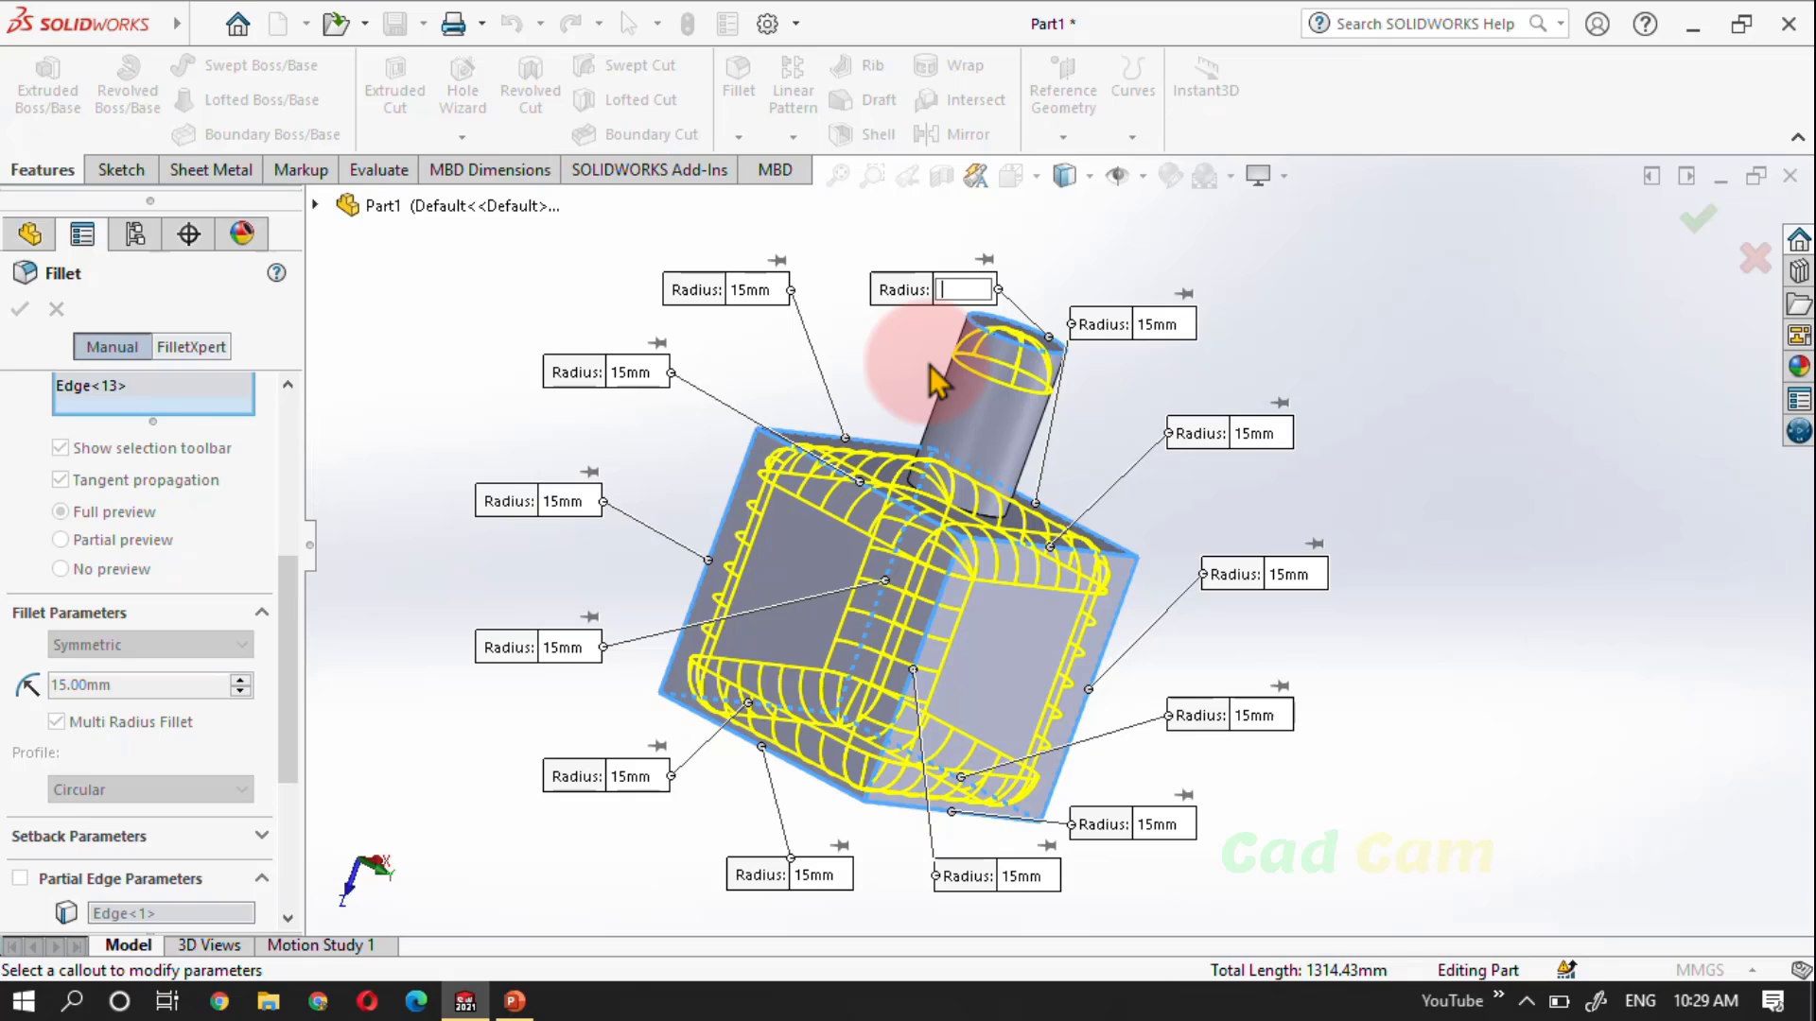
{"action": "key", "text": "Return"}
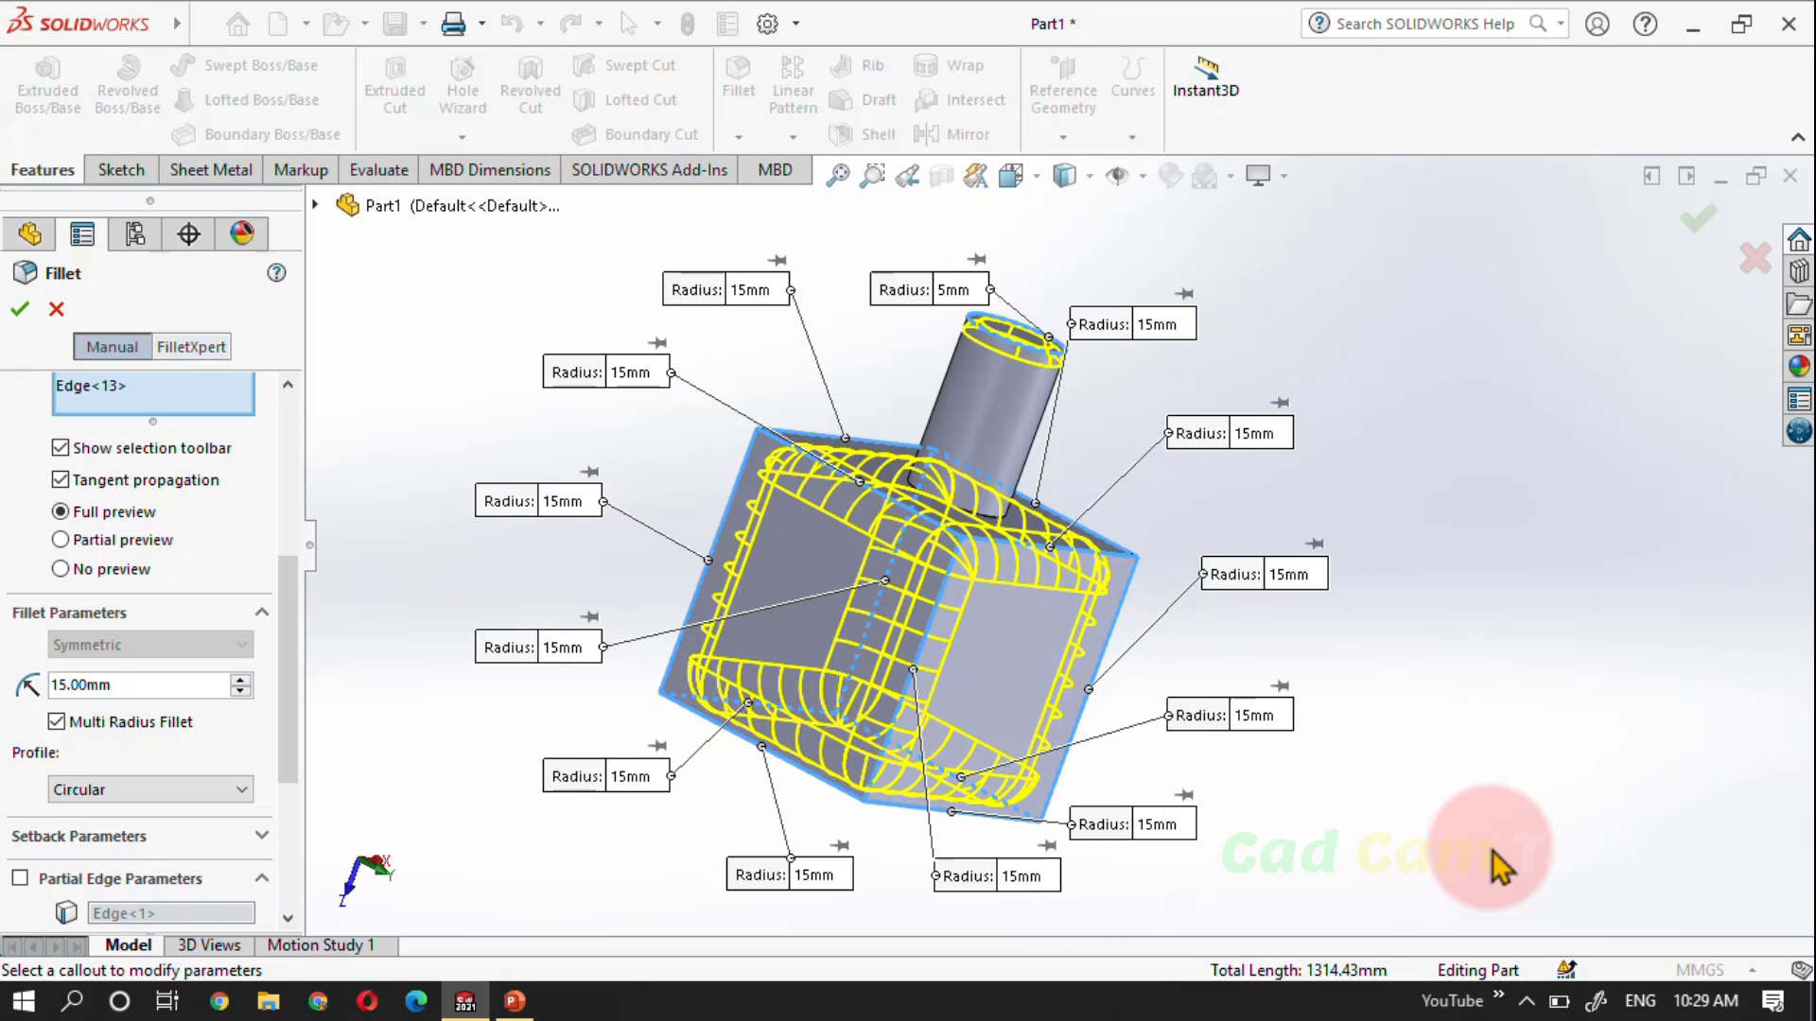
{"action": "left_click", "coordinate": [21, 310]}
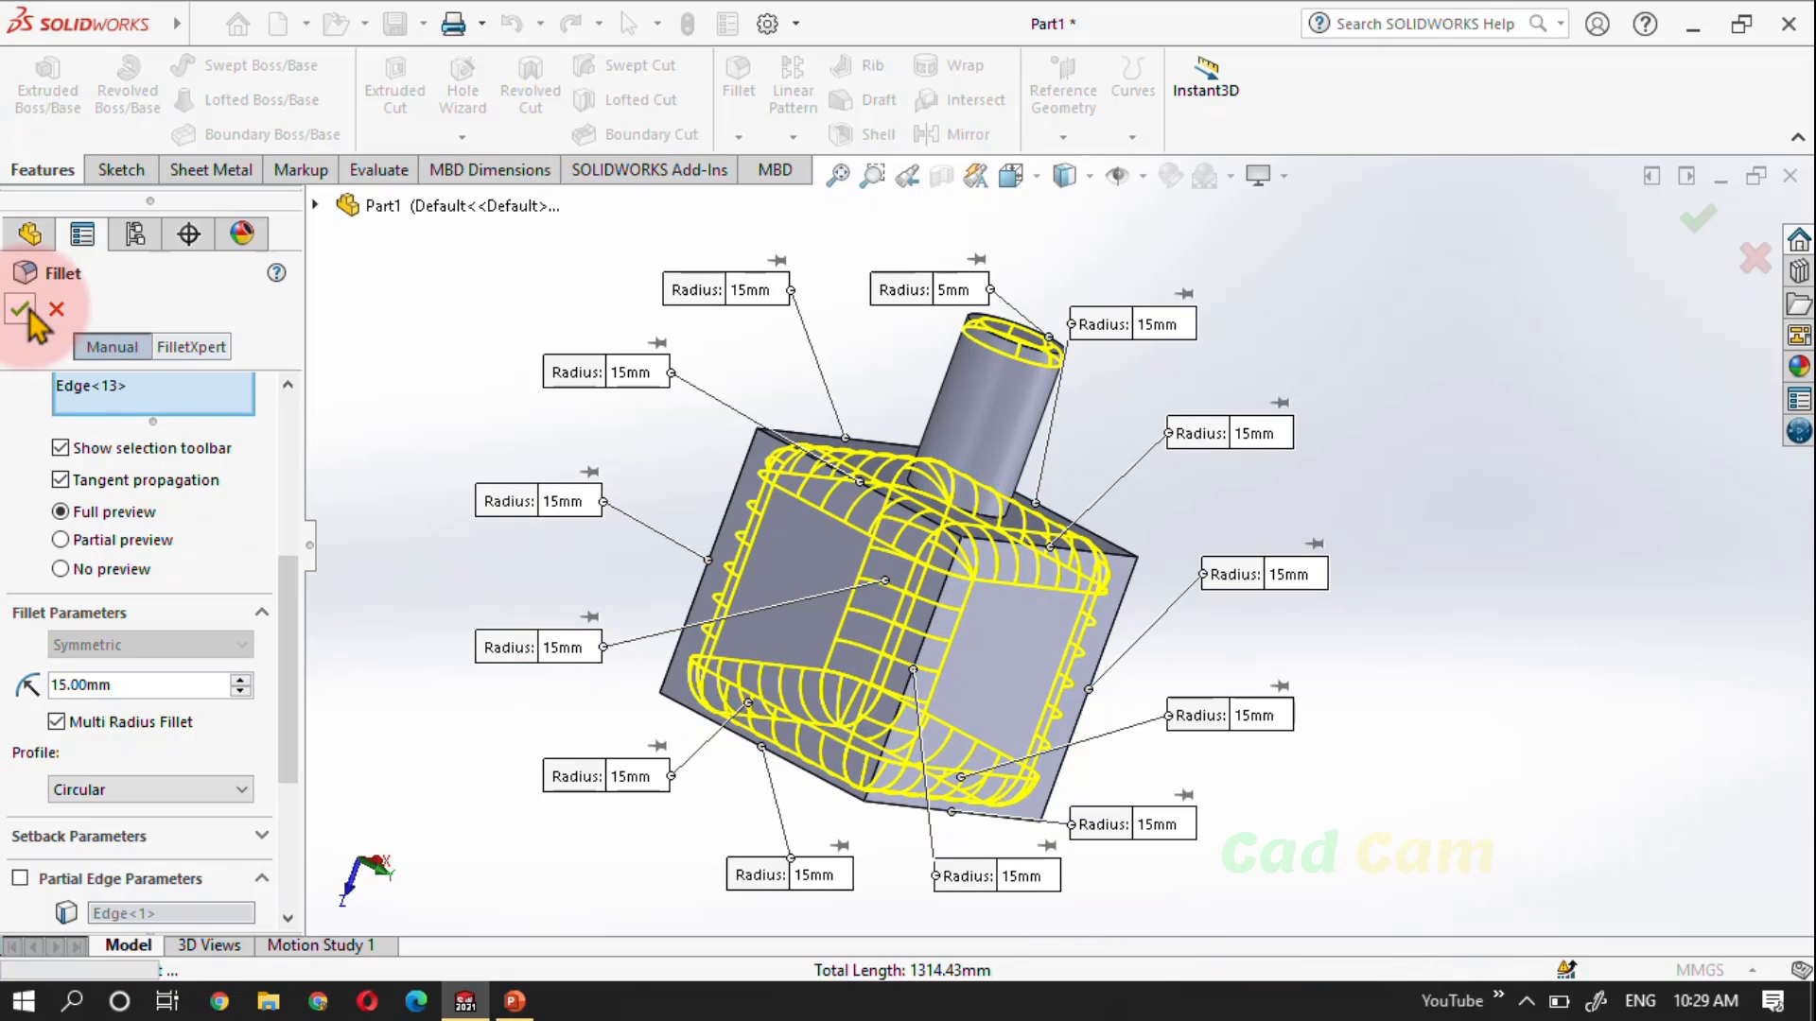
{"action": "middle_click_drag", "start_coordinate": [1155, 525], "coordinate": [863, 530]}
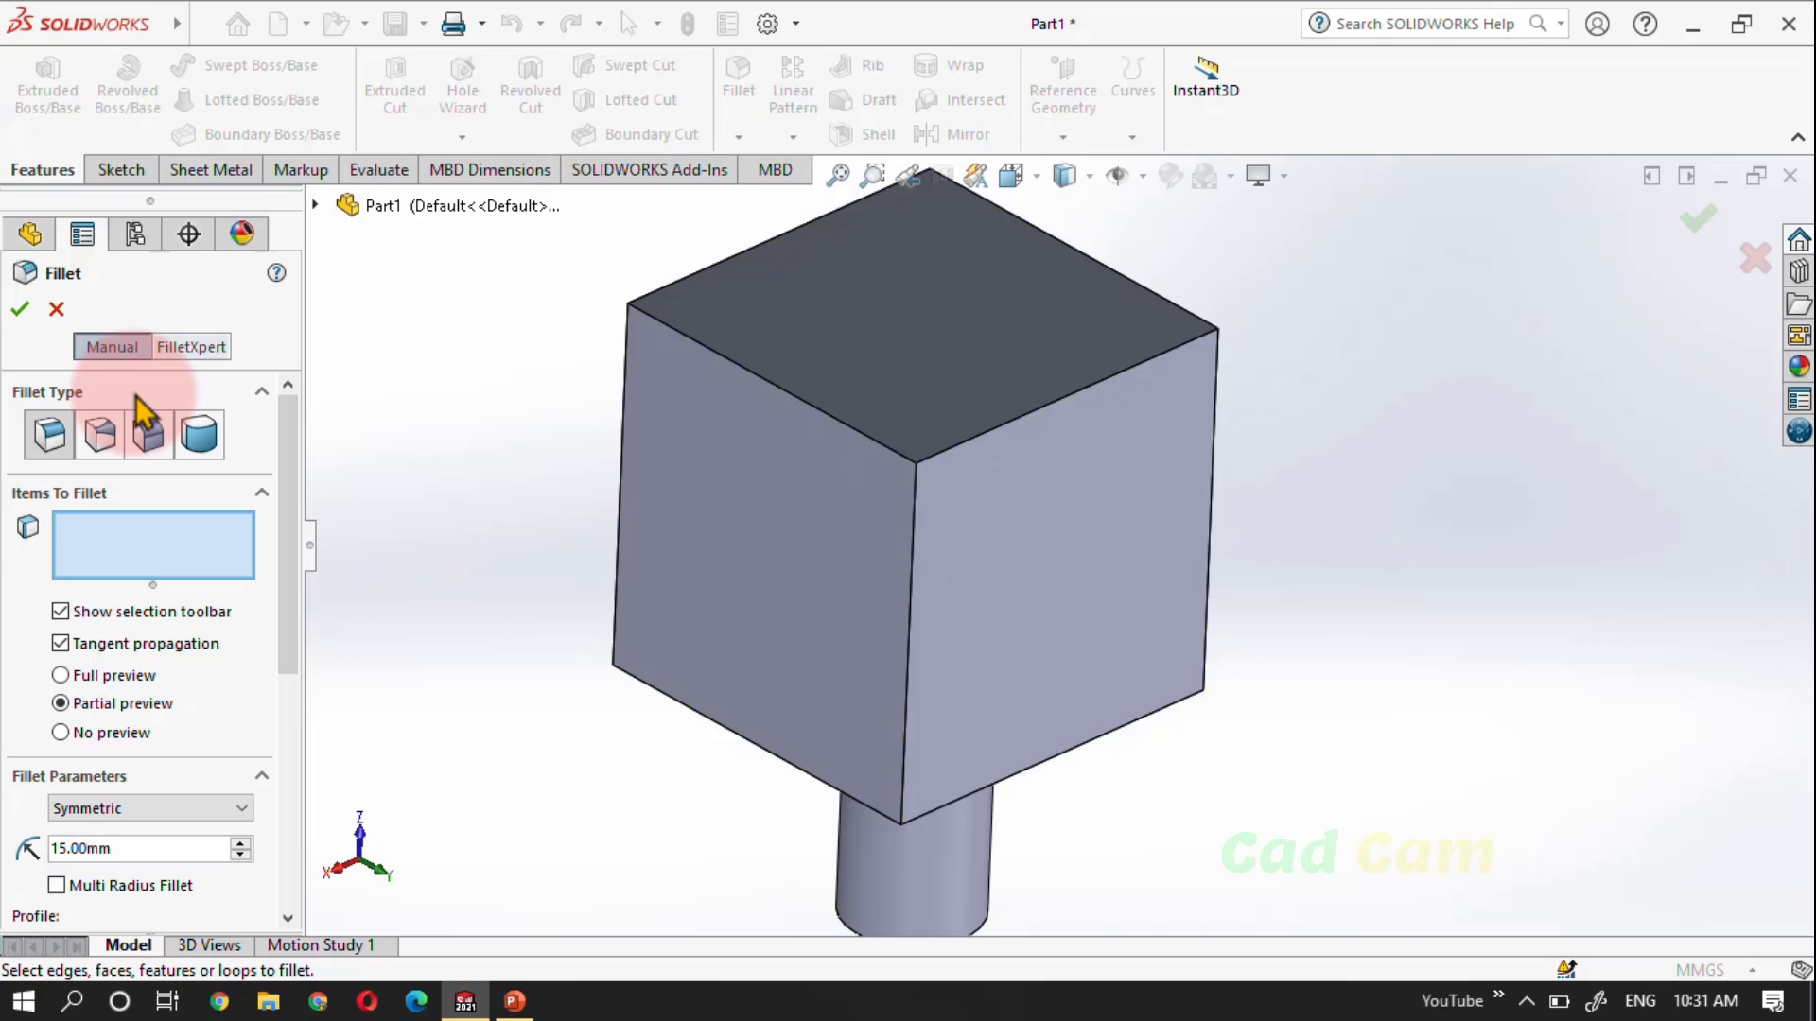
Use FilletXpert to add a 10 mm fillet to the cube face opposite the cylinder and one of its edges, and return to manual mode
{"action": "left_click", "coordinate": [195, 348]}
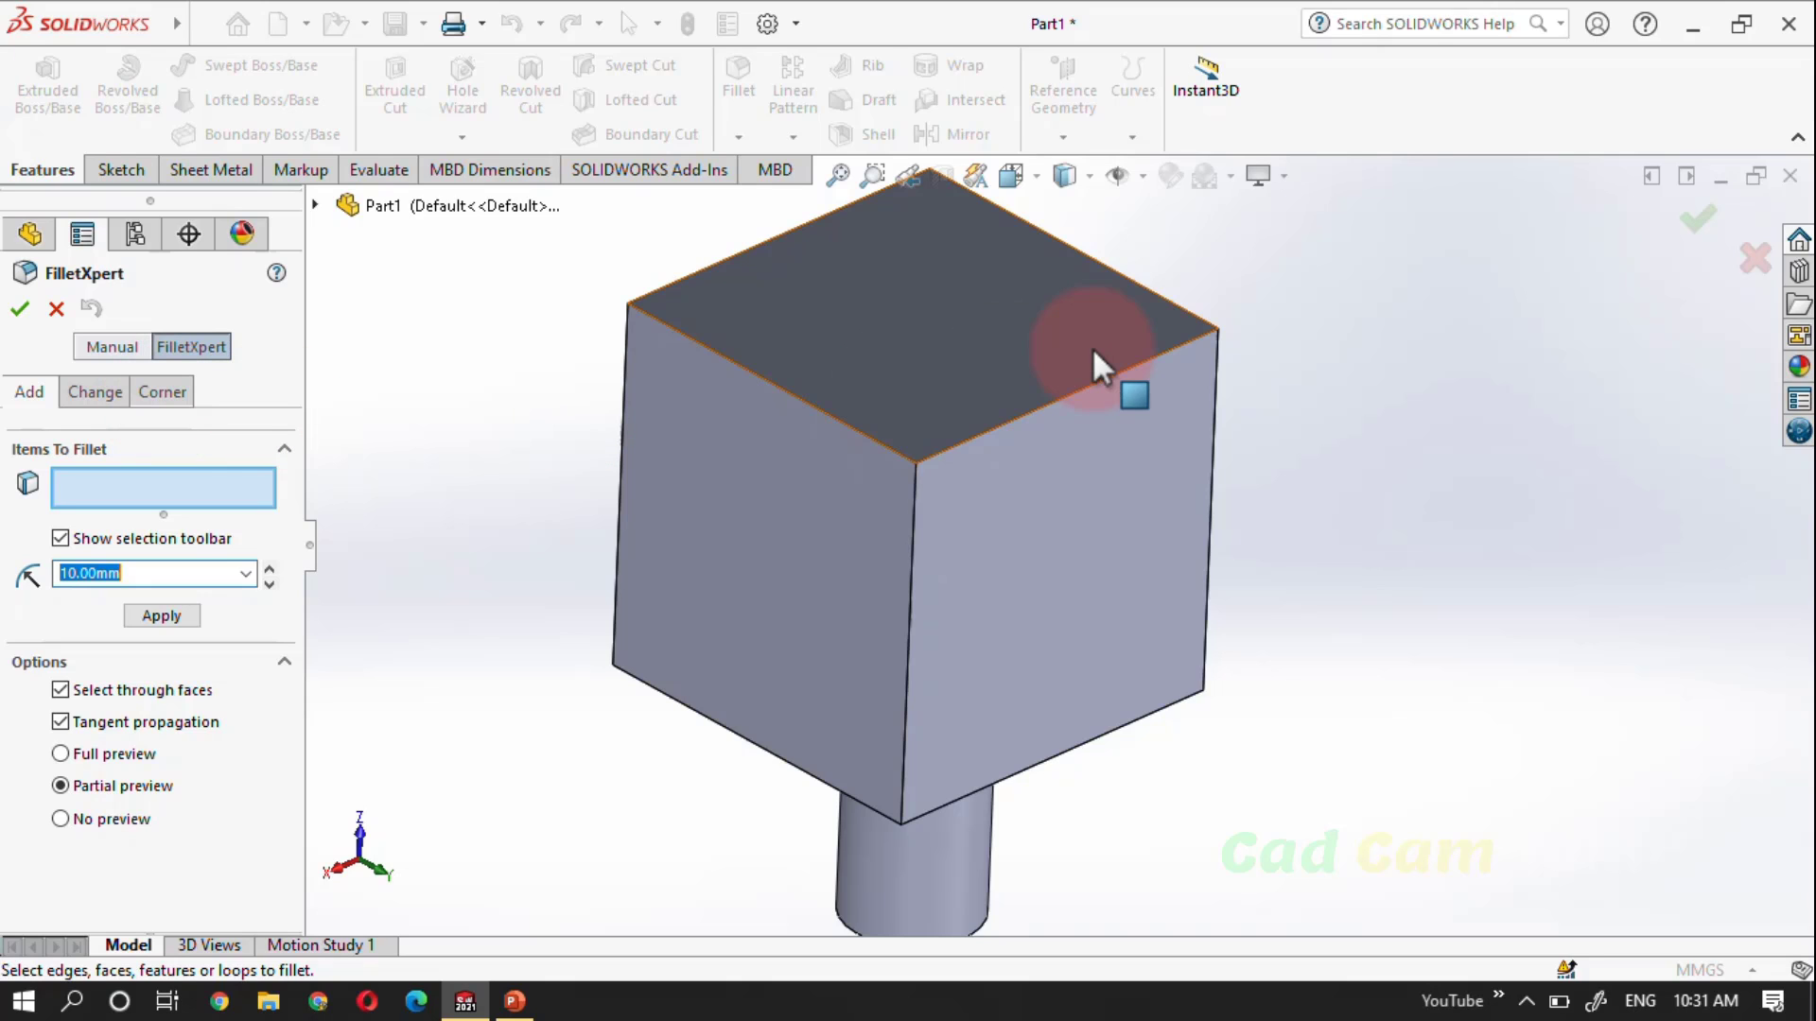
{"action": "left_click", "coordinate": [1056, 349]}
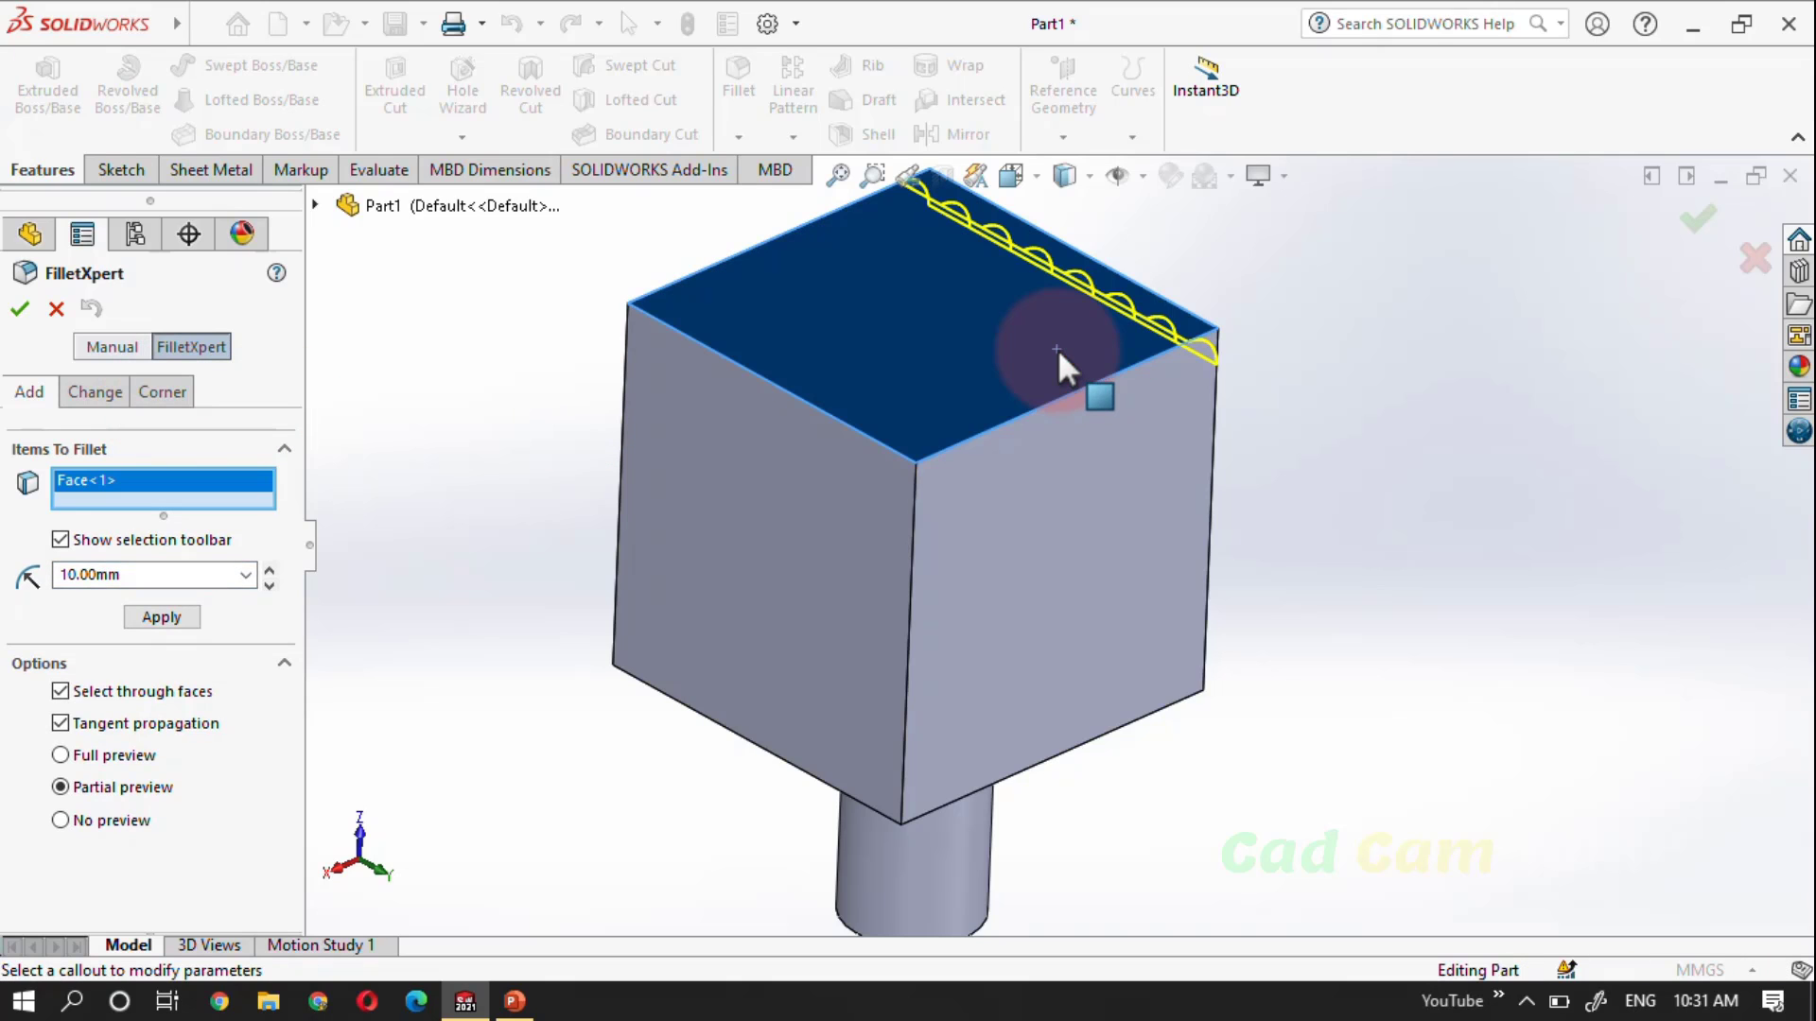
{"action": "left_click", "coordinate": [945, 441]}
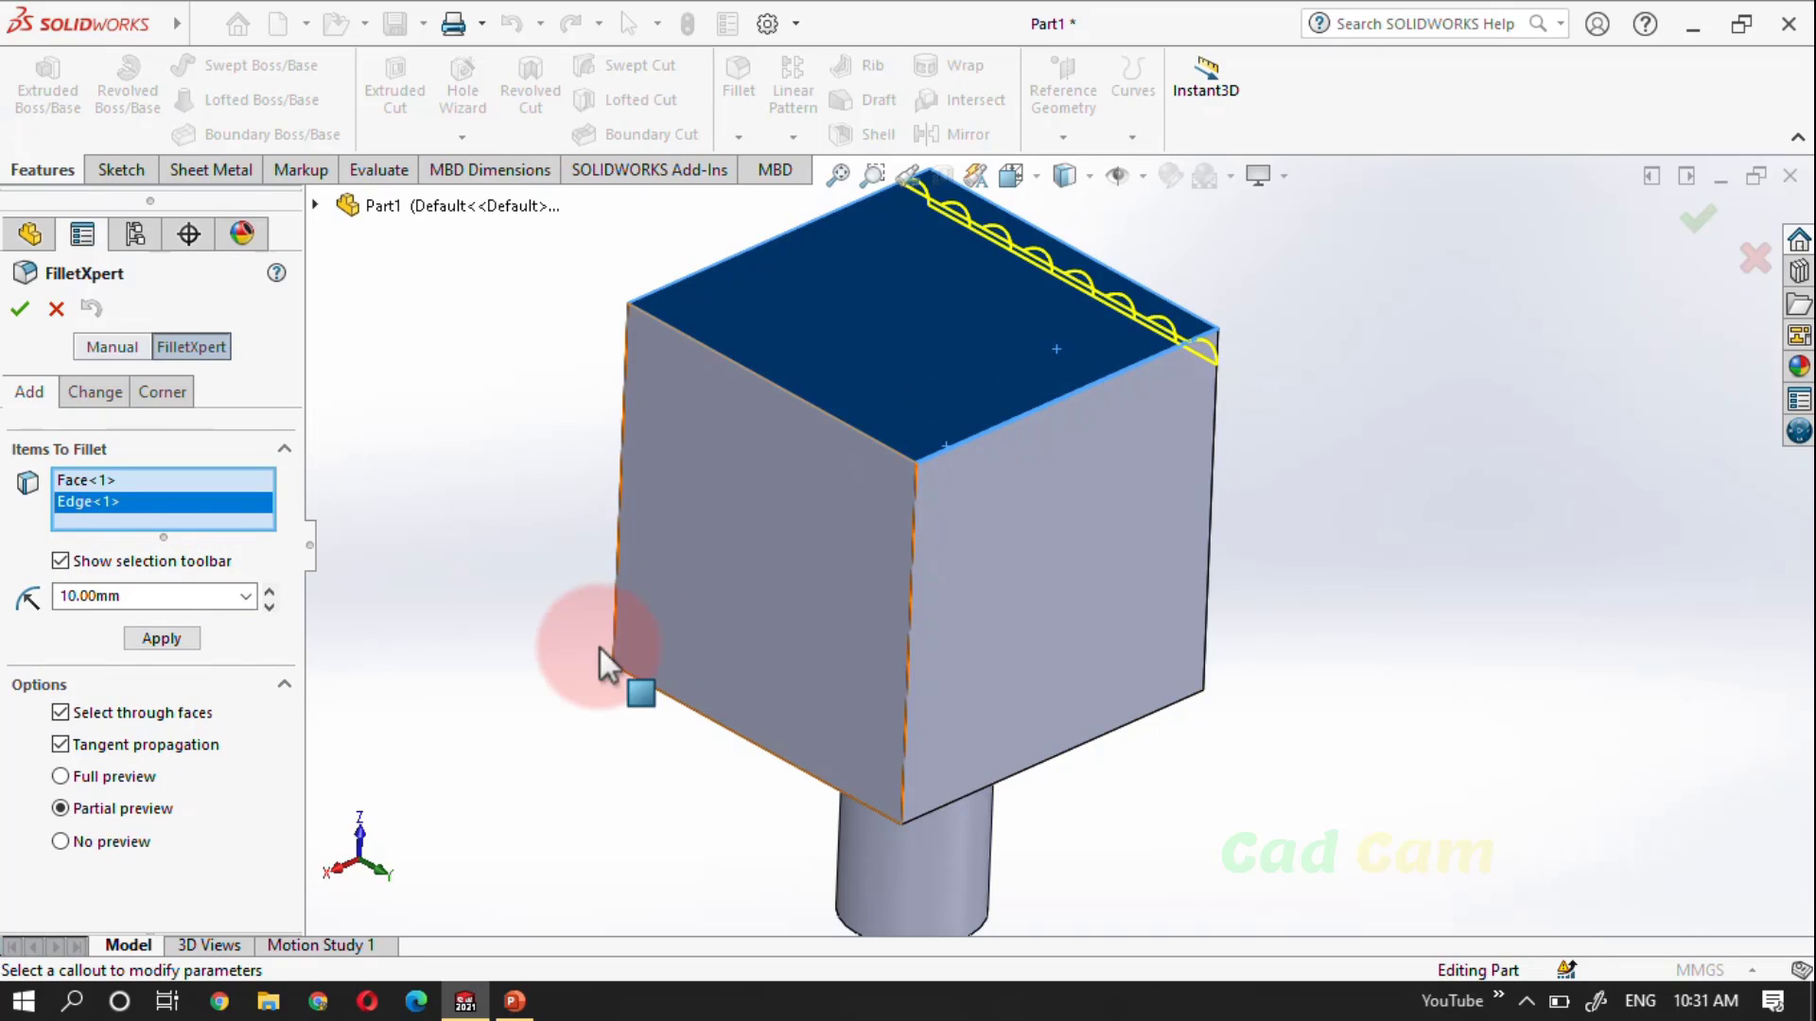
{"action": "left_click", "coordinate": [161, 641]}
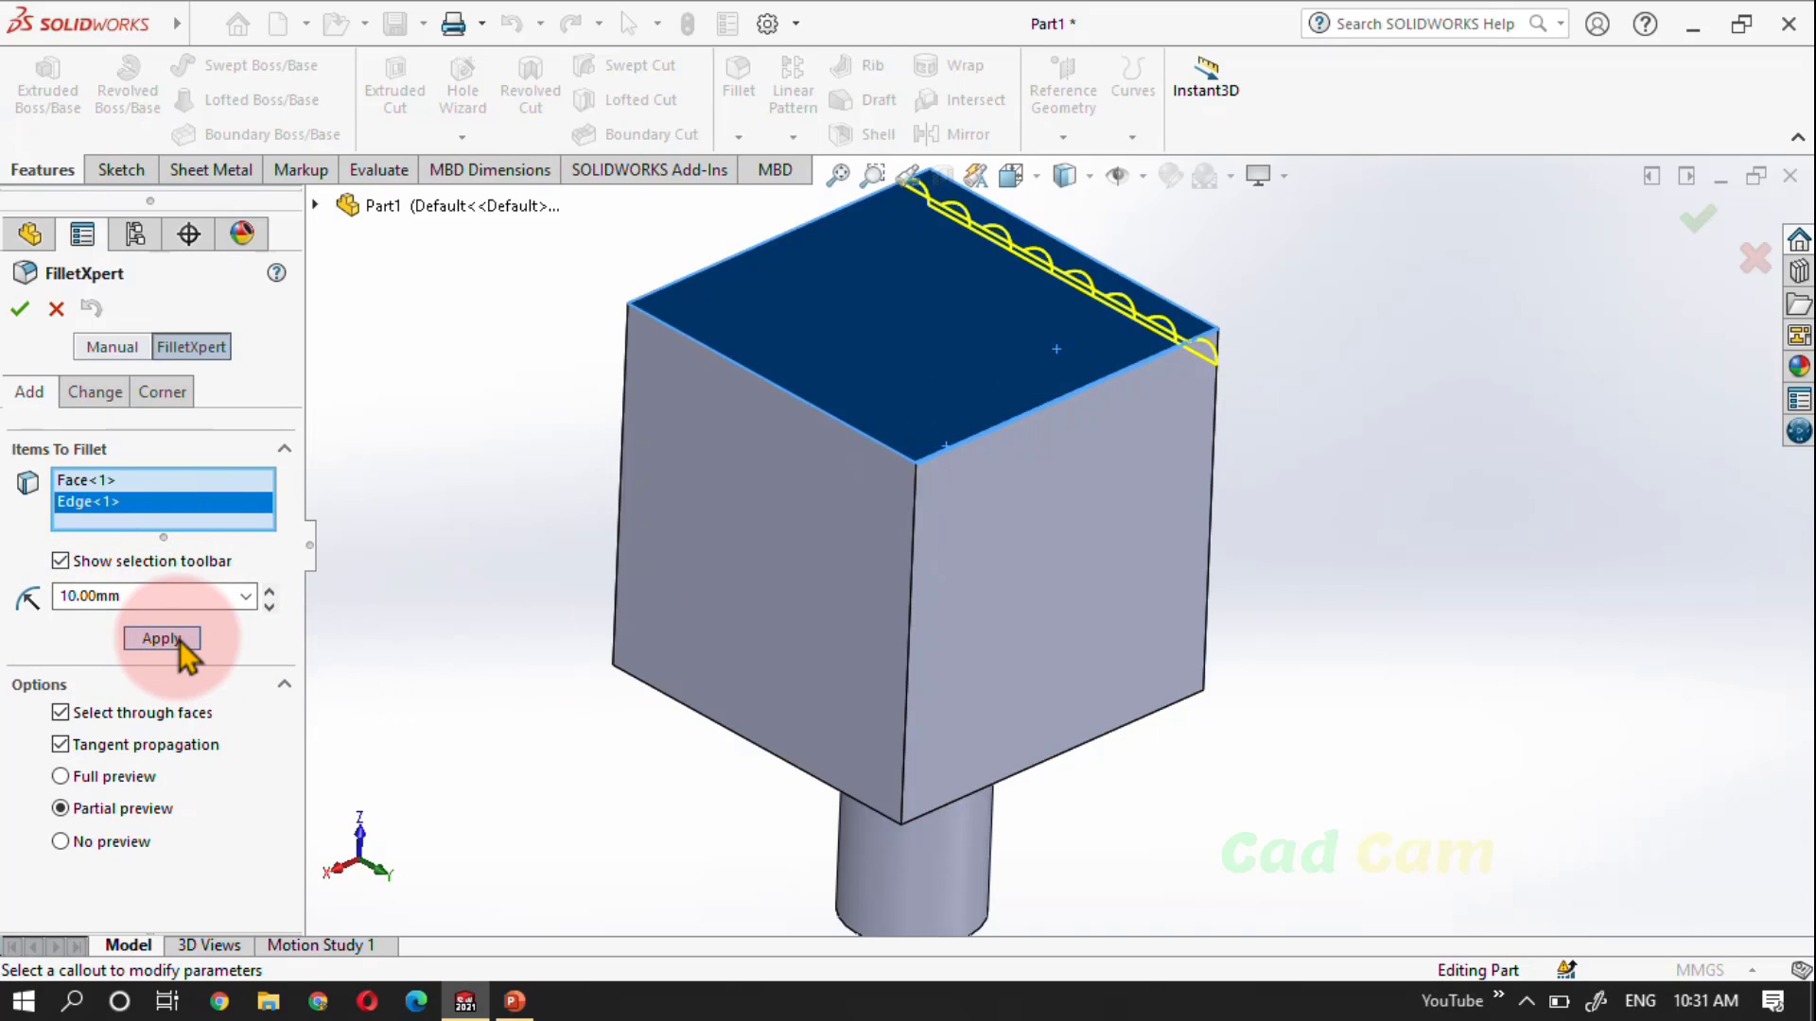
{"action": "left_click", "coordinate": [177, 639]}
{"action": "middle_click_drag", "start_coordinate": [734, 628], "coordinate": [631, 673]}
{"action": "key", "text": "Return"}
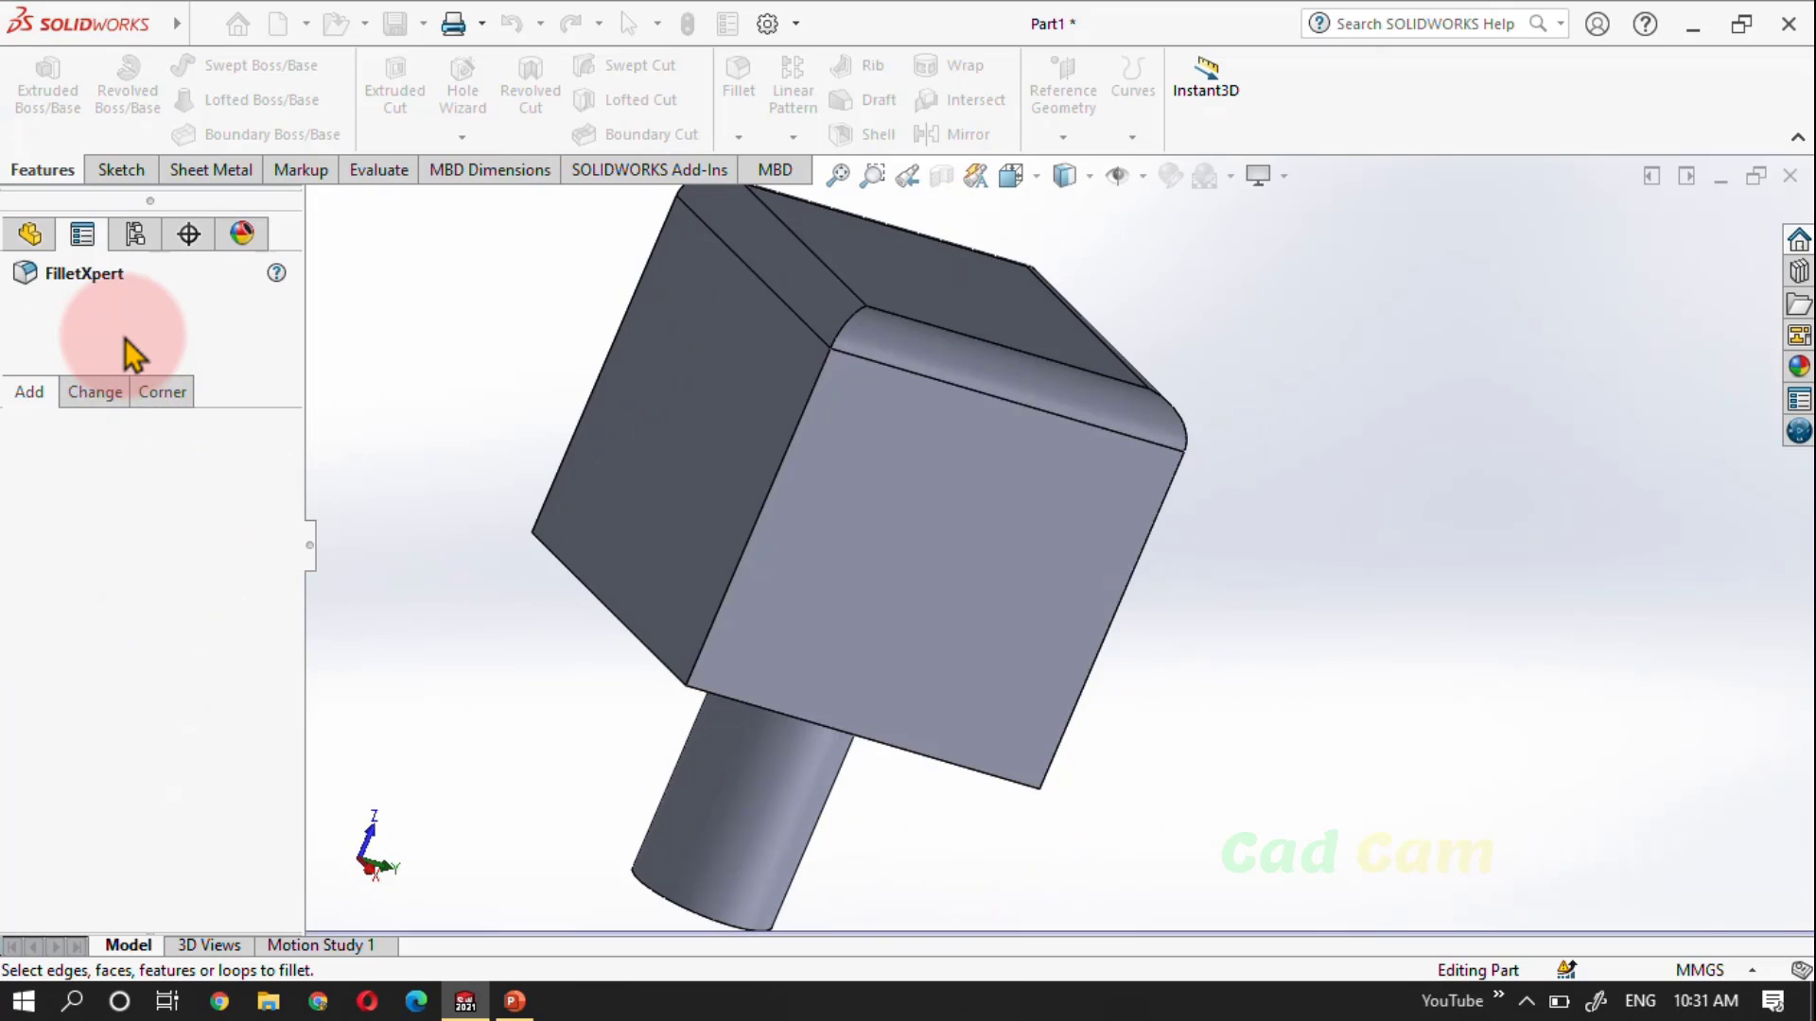
{"action": "key", "text": "Return"}
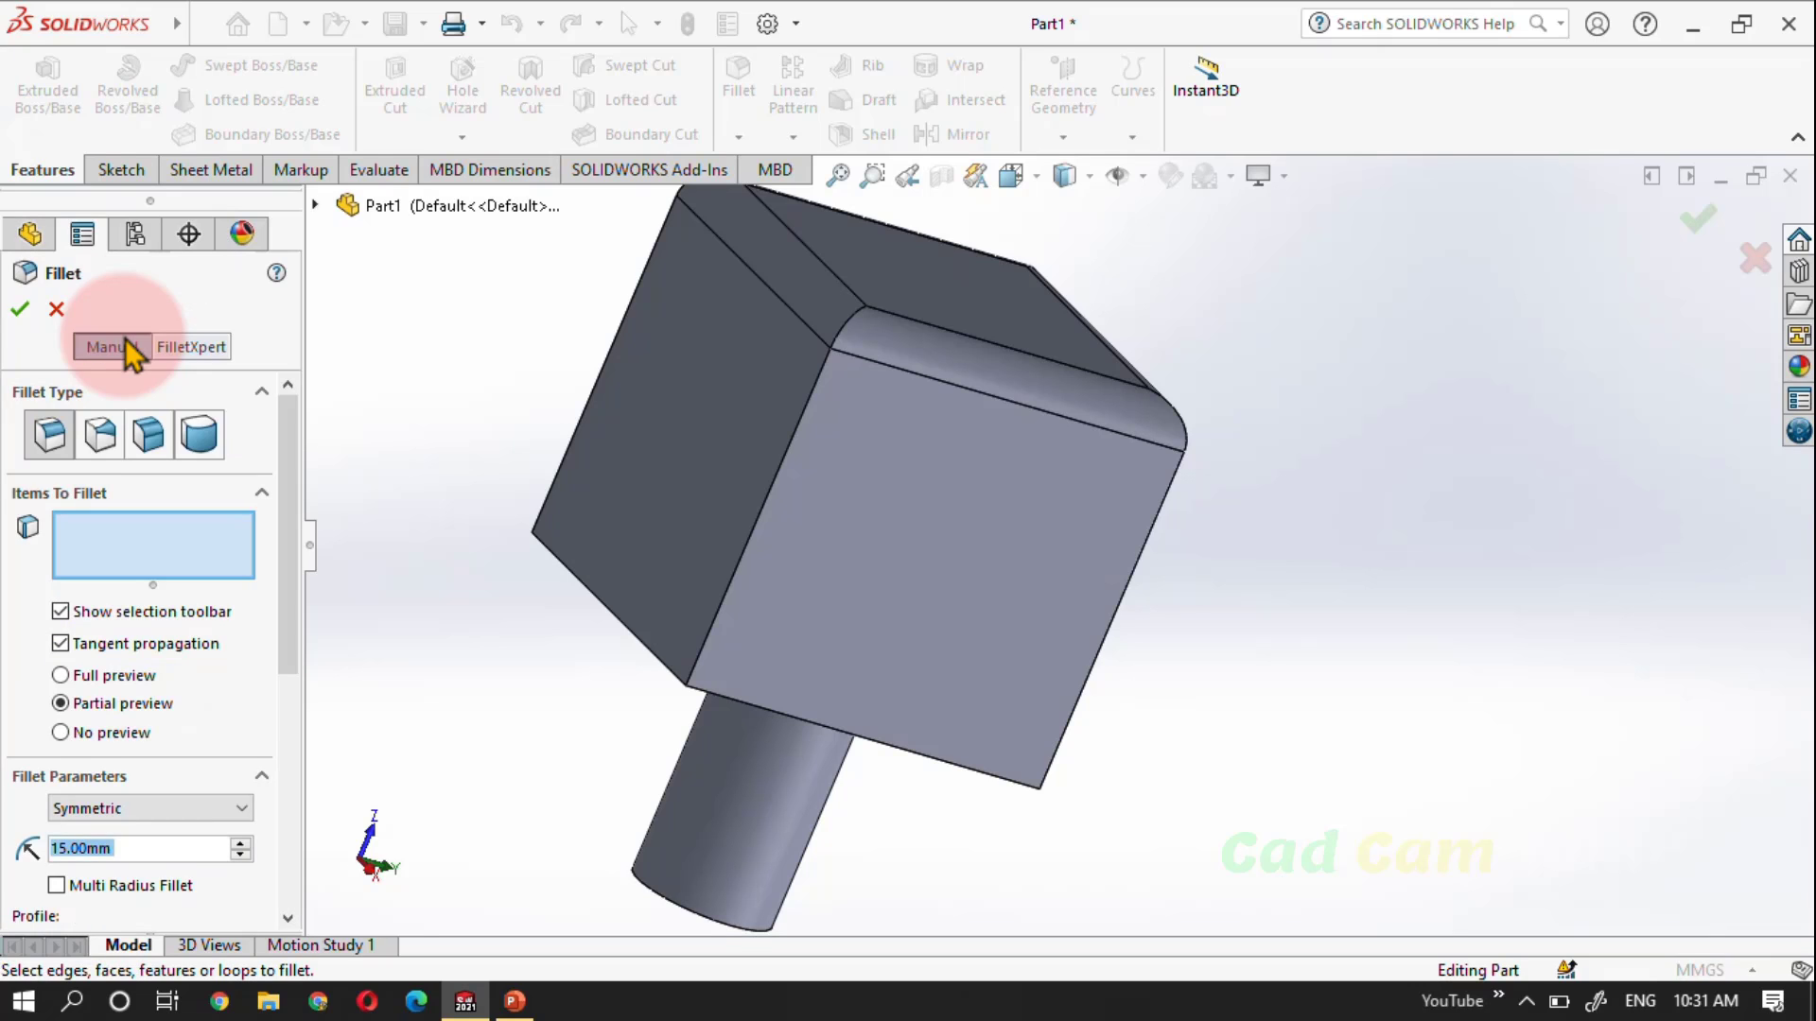